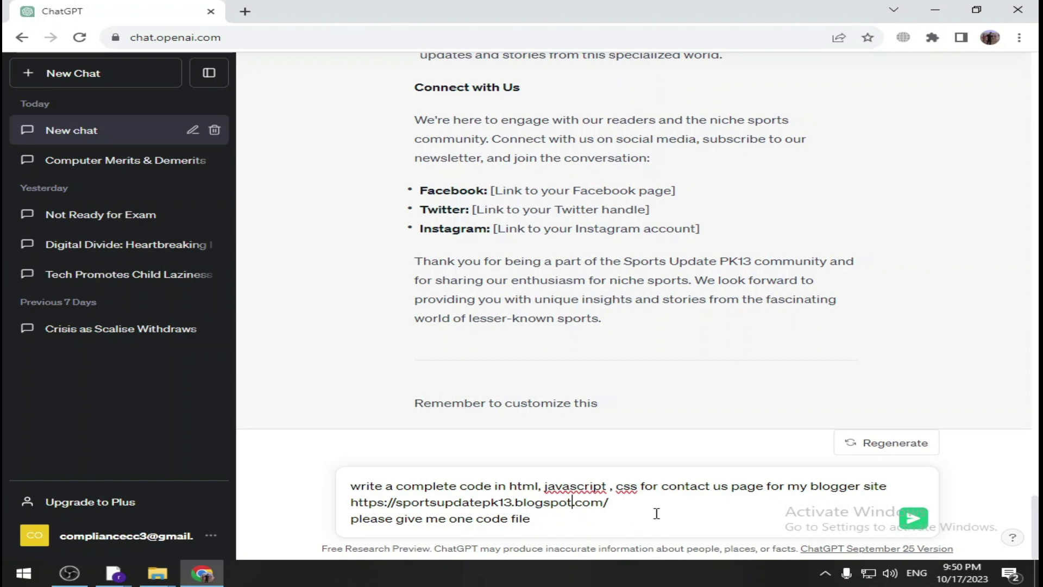
Submit the prompt asking for contact us page code in HTML, JavaScript and CSS as one file for the Blogger site.
{"action": "left_click_drag", "start_coordinate": [635, 506], "coordinate": [502, 526]}
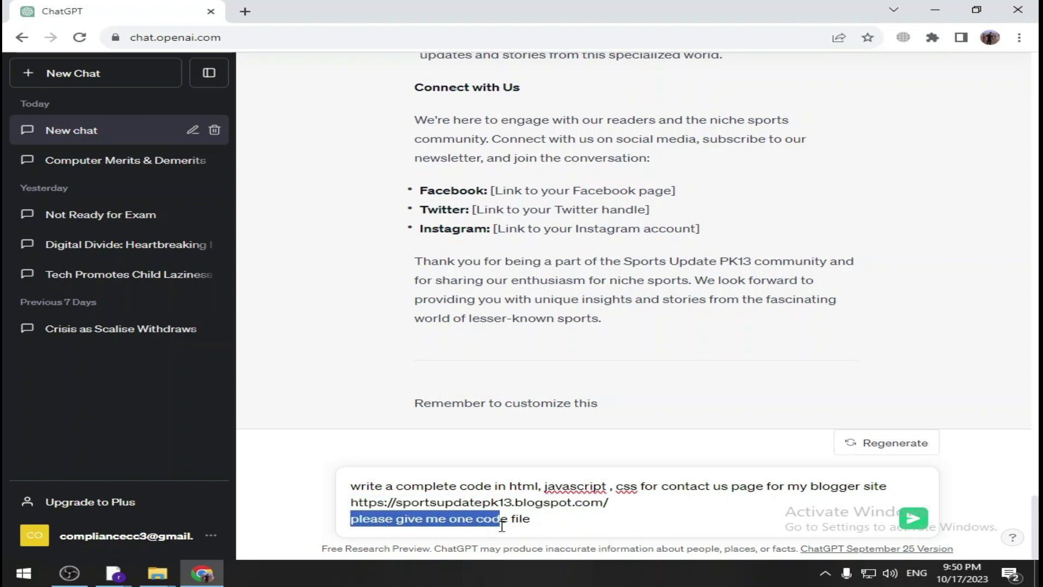
{"action": "left_click", "coordinate": [533, 485]}
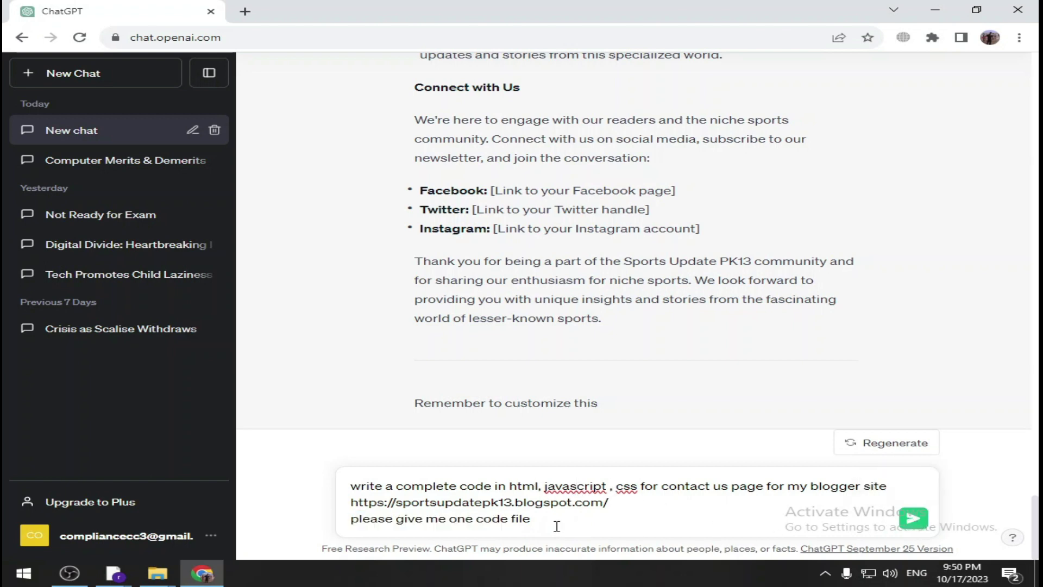
{"action": "left_click", "coordinate": [915, 519]}
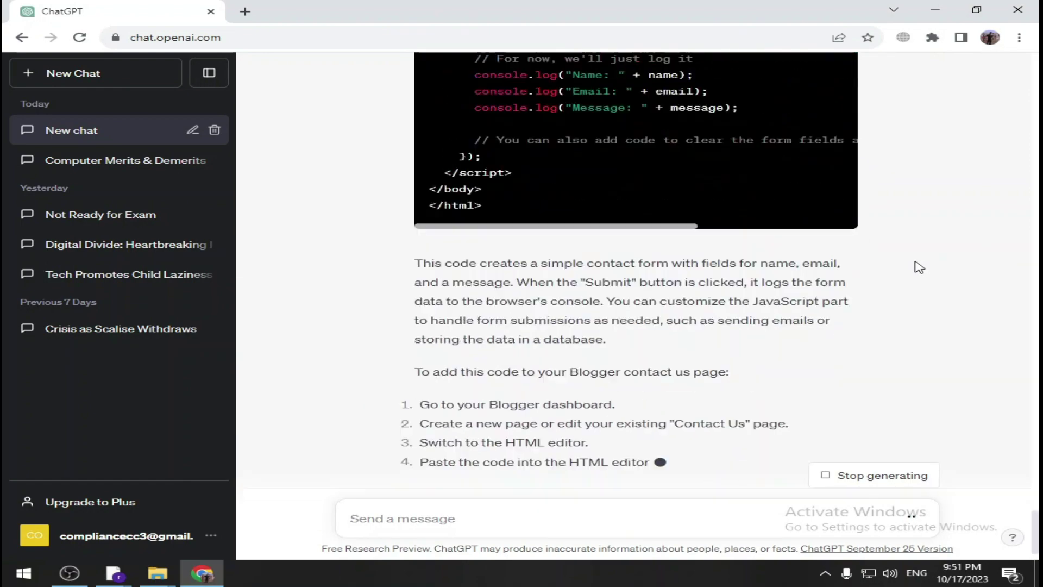
Copy the generated contact us page code and look through the rest of the response.
{"action": "scroll", "coordinate": [893, 273], "scroll_direction": "up", "scroll_amount": 15}
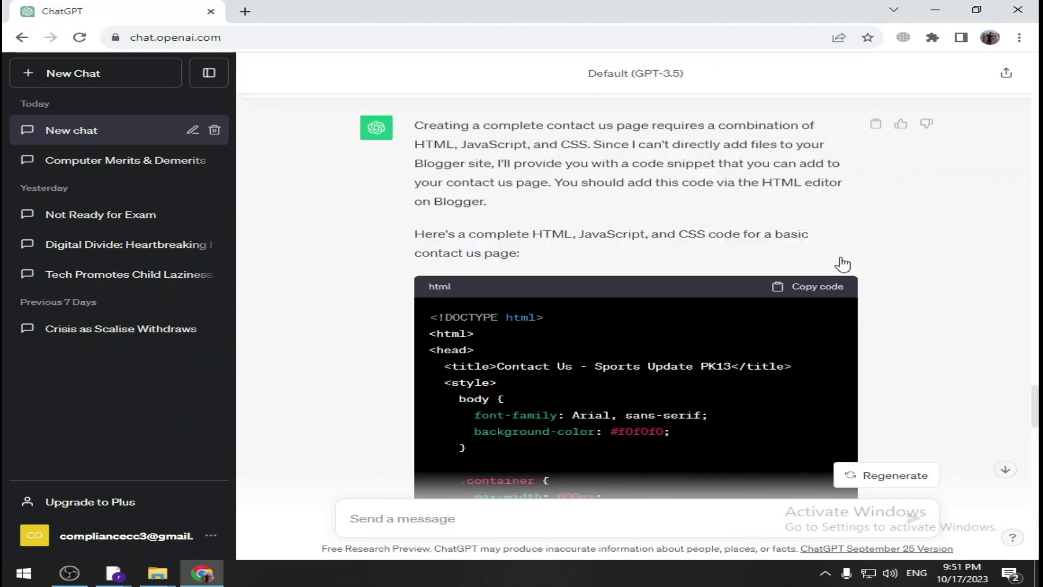
{"action": "scroll", "coordinate": [841, 263], "scroll_direction": "up", "scroll_amount": 7}
{"action": "scroll", "coordinate": [840, 261], "scroll_direction": "down", "scroll_amount": 3}
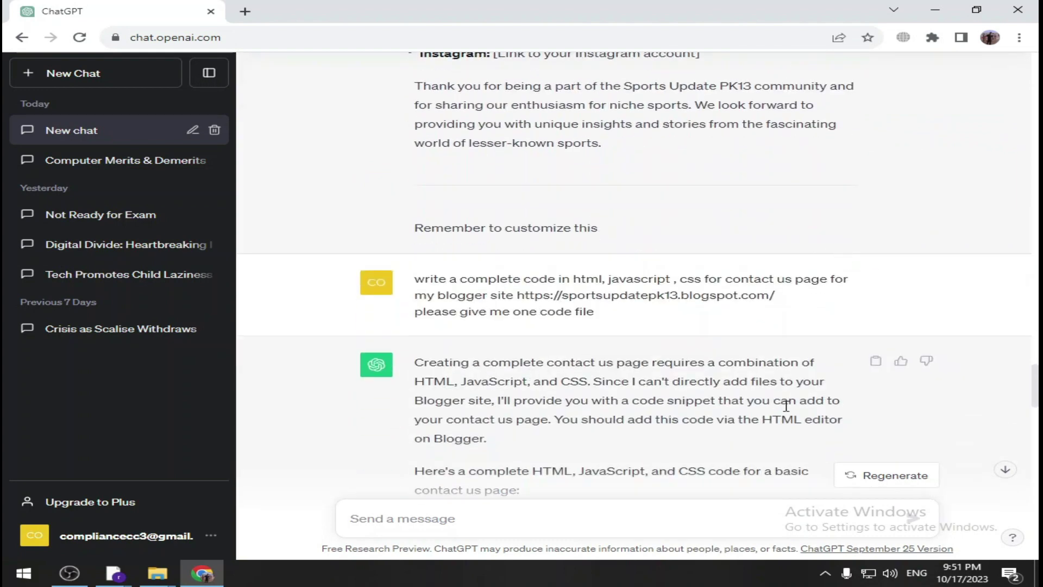
{"action": "scroll", "coordinate": [787, 406], "scroll_direction": "down", "scroll_amount": 6}
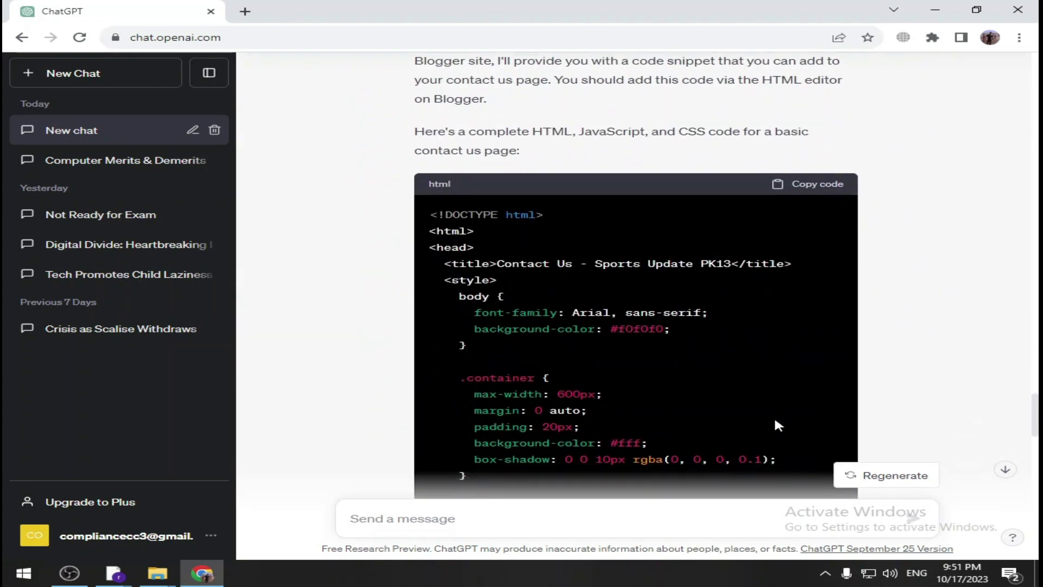
{"action": "left_click", "coordinate": [814, 184]}
{"action": "scroll", "coordinate": [615, 360], "scroll_direction": "down", "scroll_amount": 20}
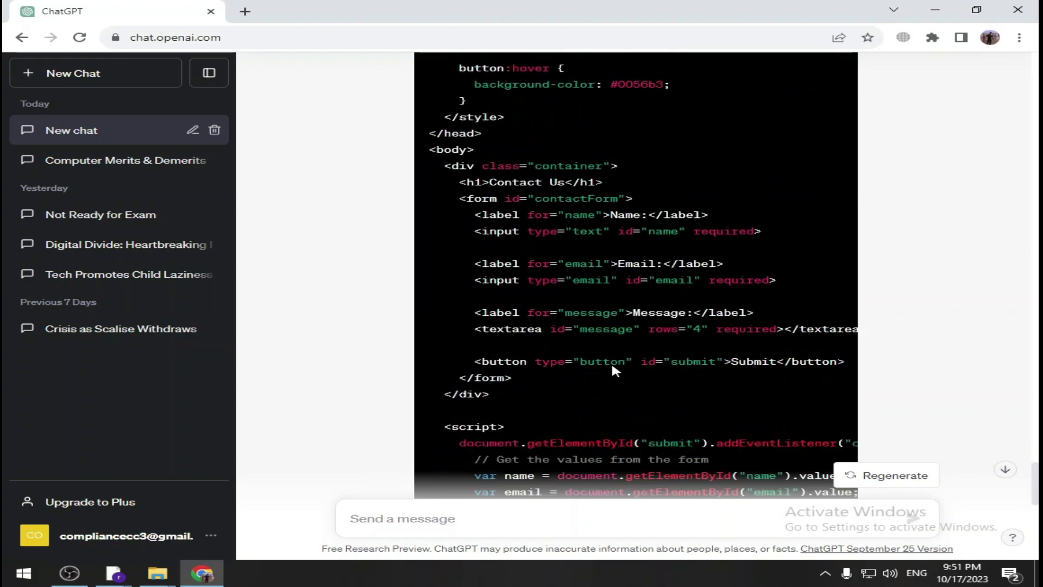
{"action": "scroll", "coordinate": [613, 367], "scroll_direction": "down", "scroll_amount": 1}
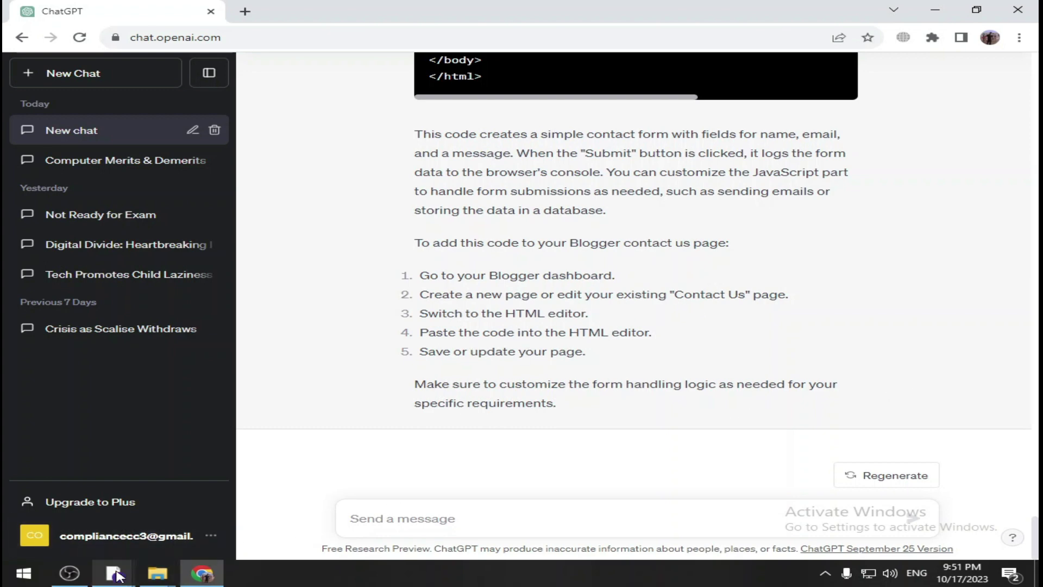
Switch to Blogger and create a new page in the Sports Update blog titled "Contact us".
{"action": "mouse_move", "coordinate": [202, 573]}
{"action": "left_click", "coordinate": [85, 502]}
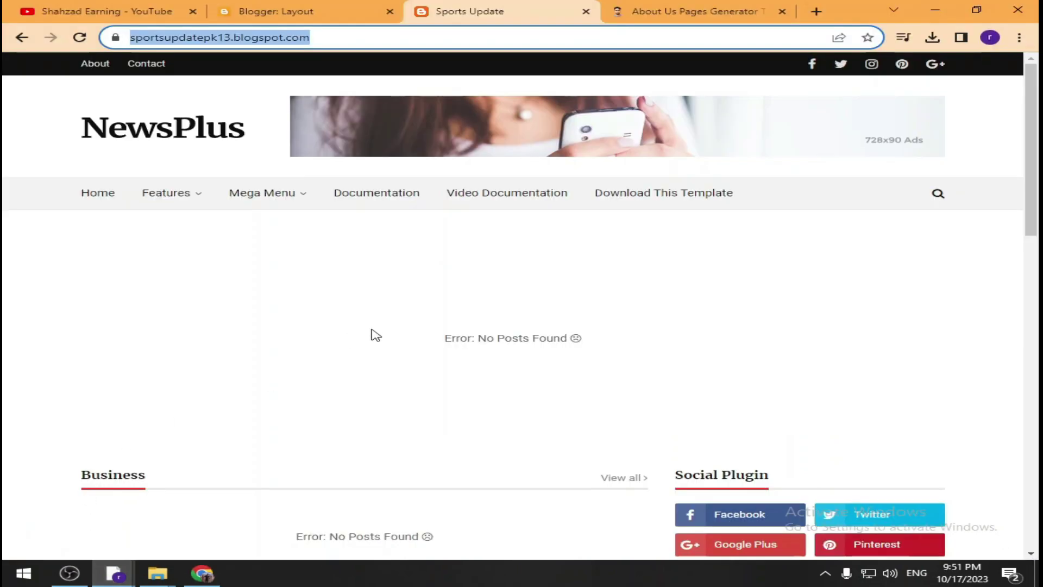
{"action": "left_click", "coordinate": [293, 8]}
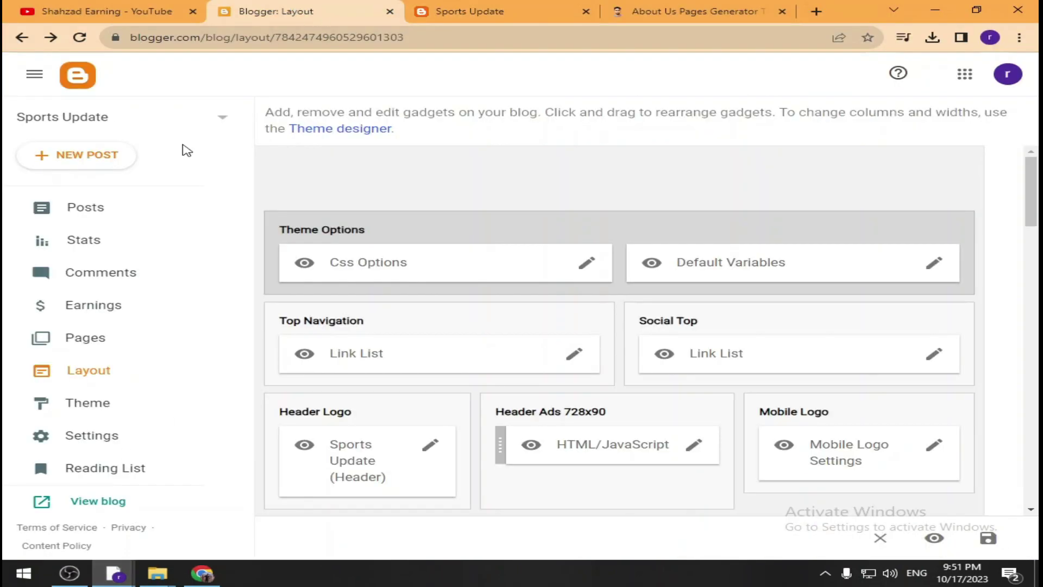
{"action": "left_click", "coordinate": [80, 341]}
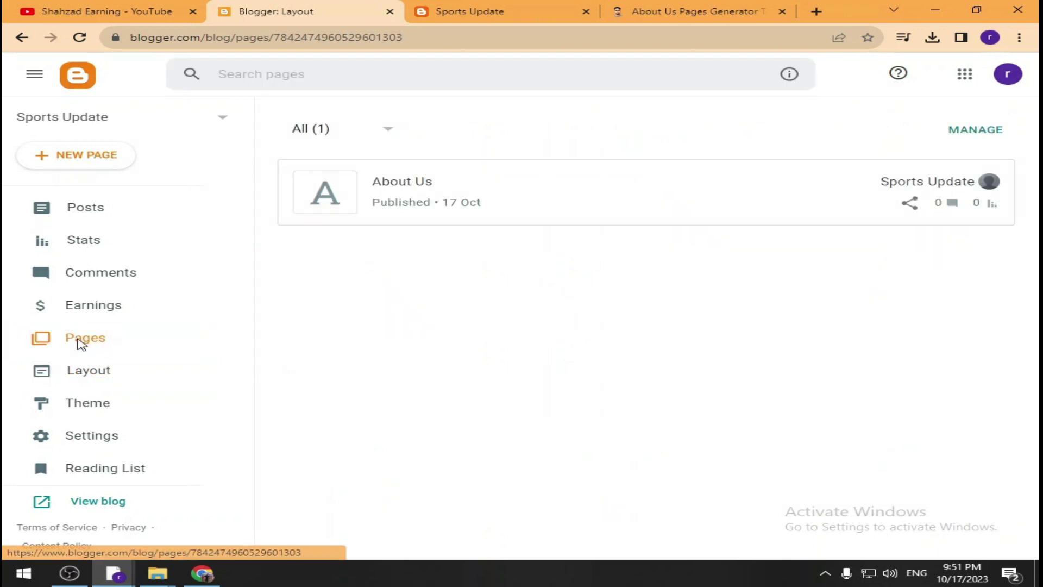
{"action": "left_click", "coordinate": [57, 156]}
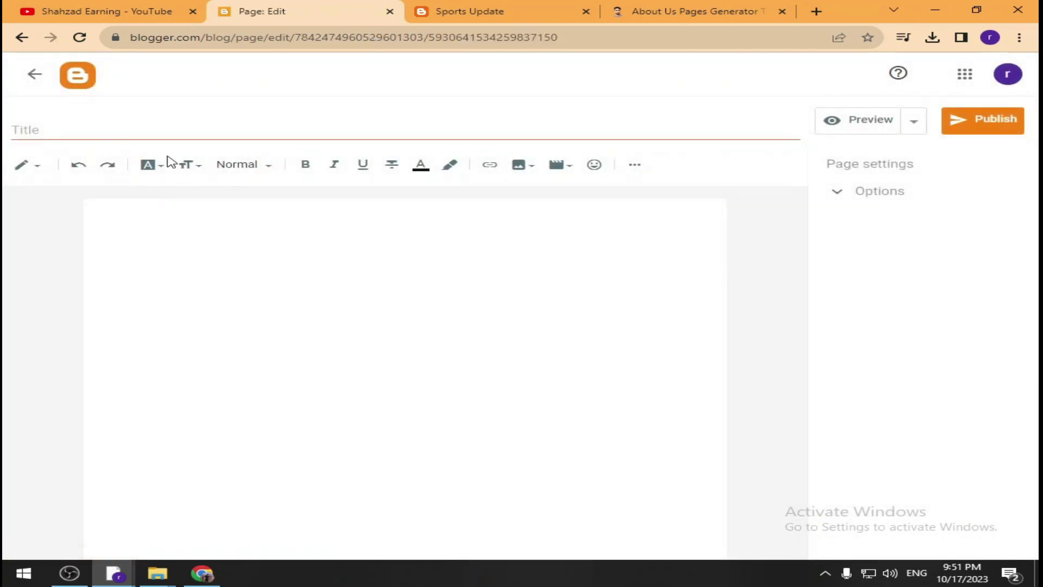
{"action": "left_click", "coordinate": [170, 132]}
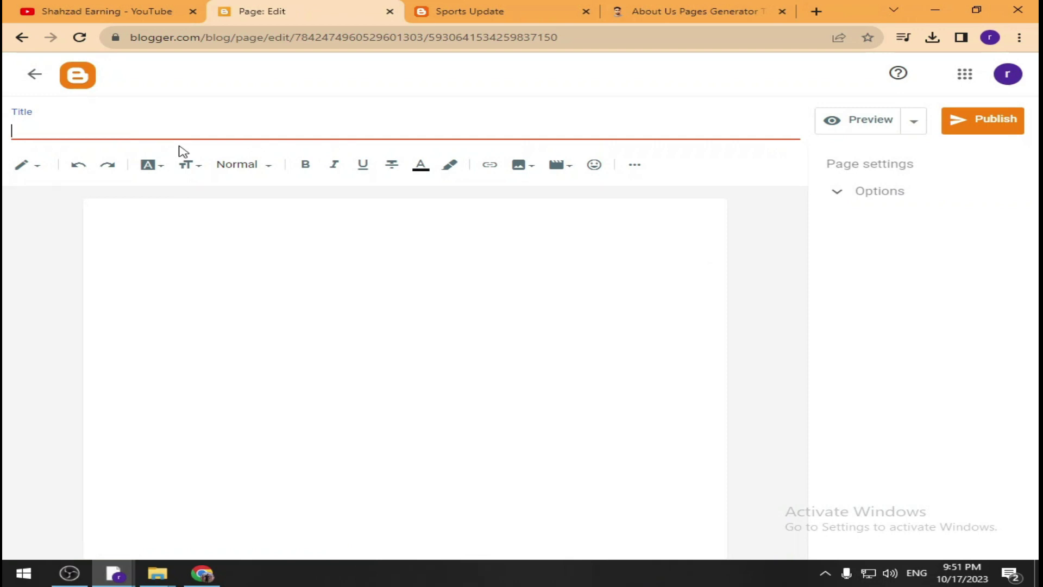
{"action": "type", "text": "Contact us"}
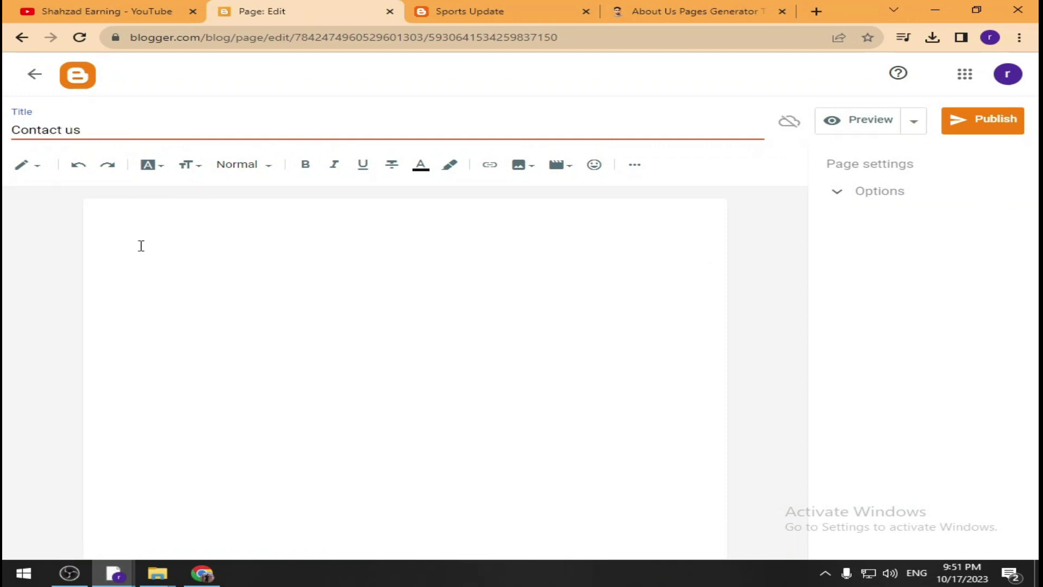
Replace the page's HTML source with the copied contact form code and publish the page.
{"action": "left_click", "coordinate": [33, 169]}
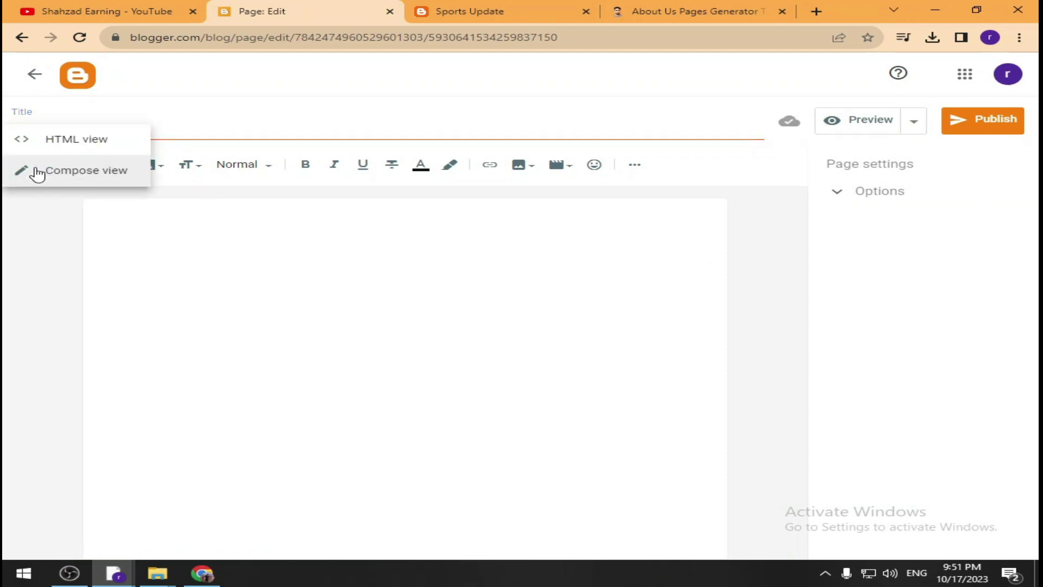
{"action": "left_click", "coordinate": [44, 140]}
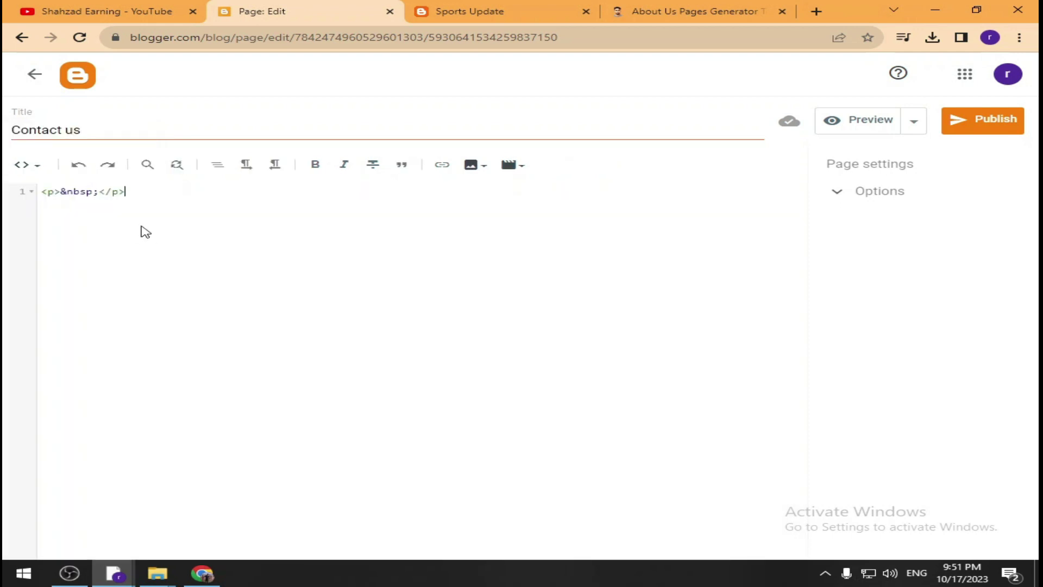
{"action": "key", "text": "ctrl+a"}
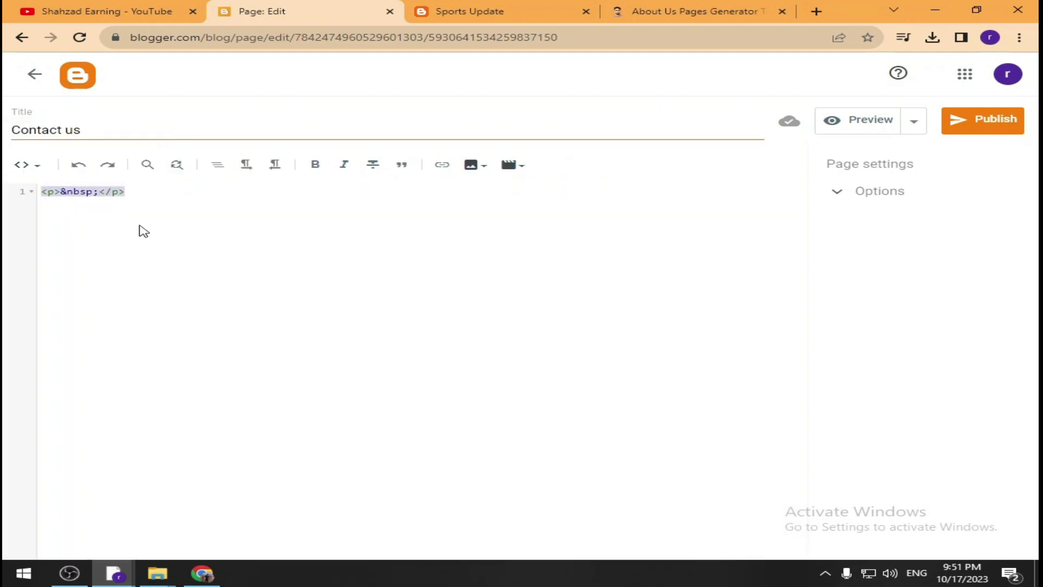
{"action": "key", "text": "ctrl+v"}
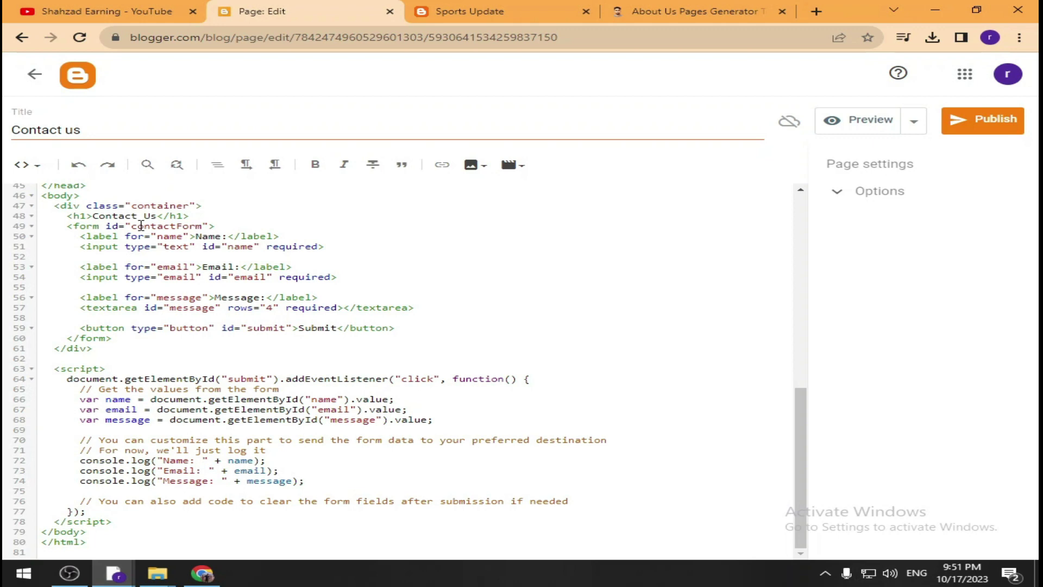
{"action": "left_click", "coordinate": [982, 132]}
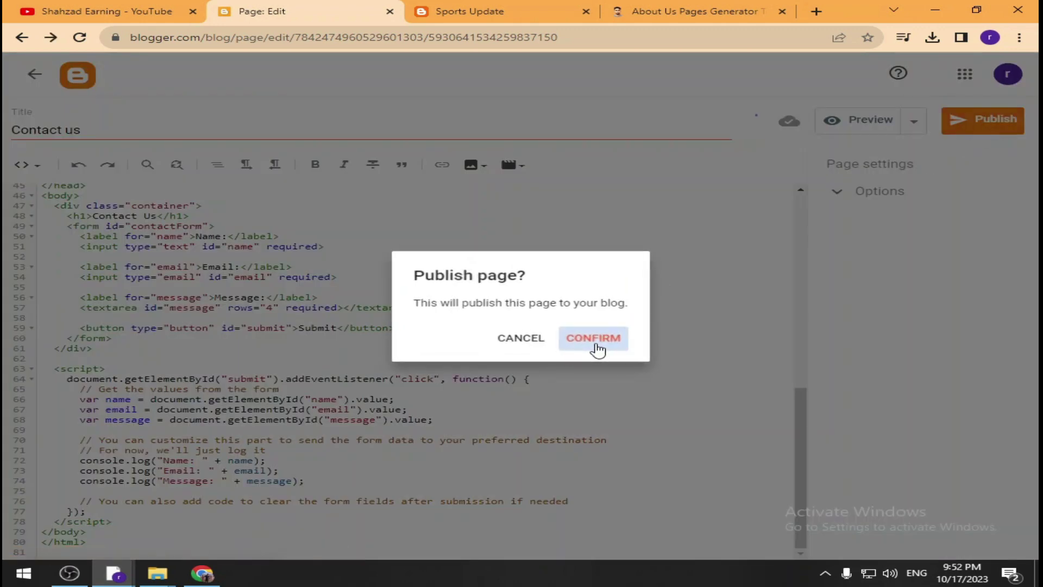
{"action": "left_click", "coordinate": [595, 347]}
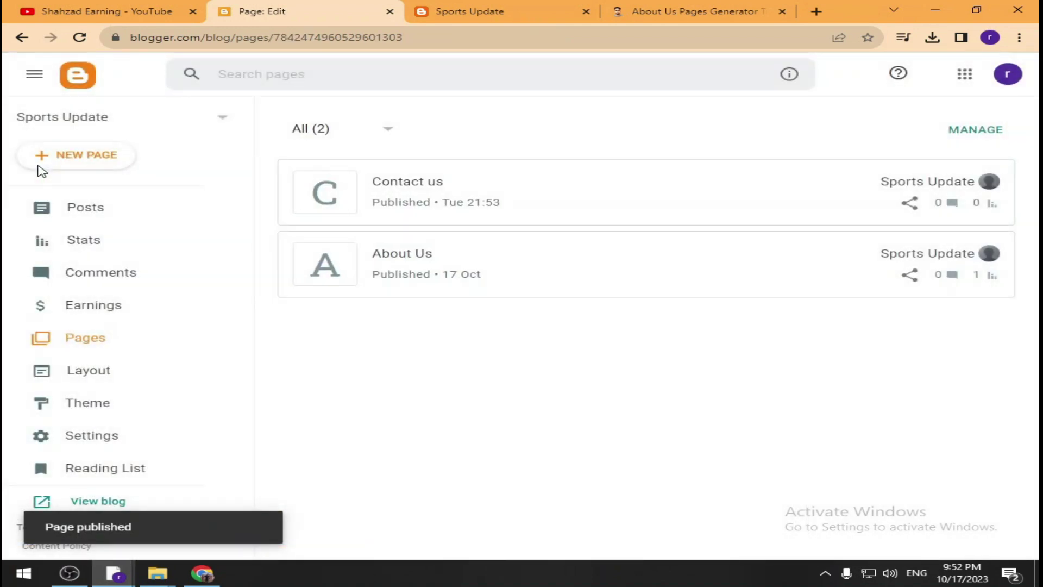
View the published Contact us page, check its form and copy the page's web address.
{"action": "mouse_move", "coordinate": [936, 210]}
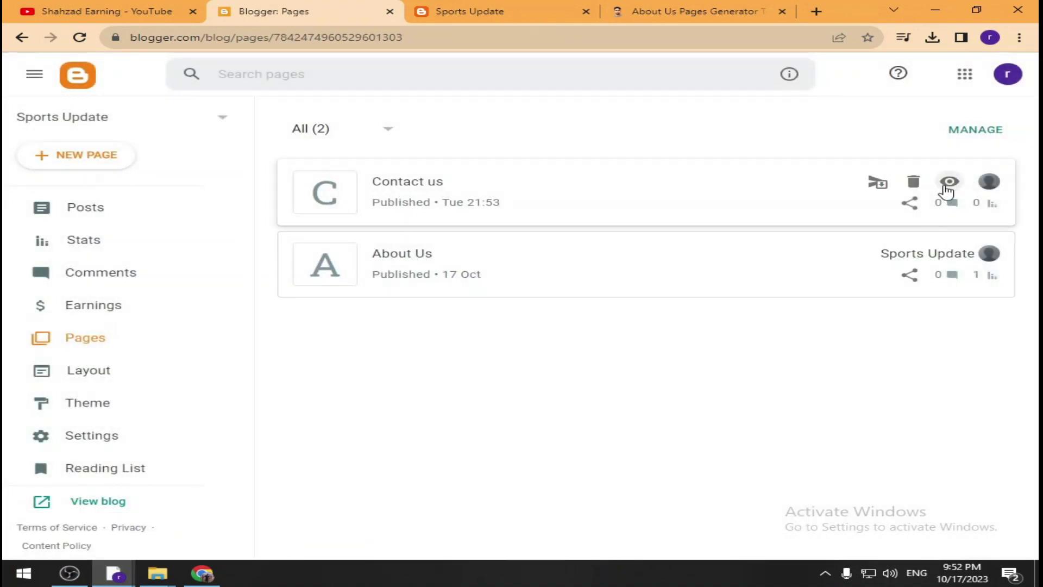
{"action": "left_click", "coordinate": [948, 185]}
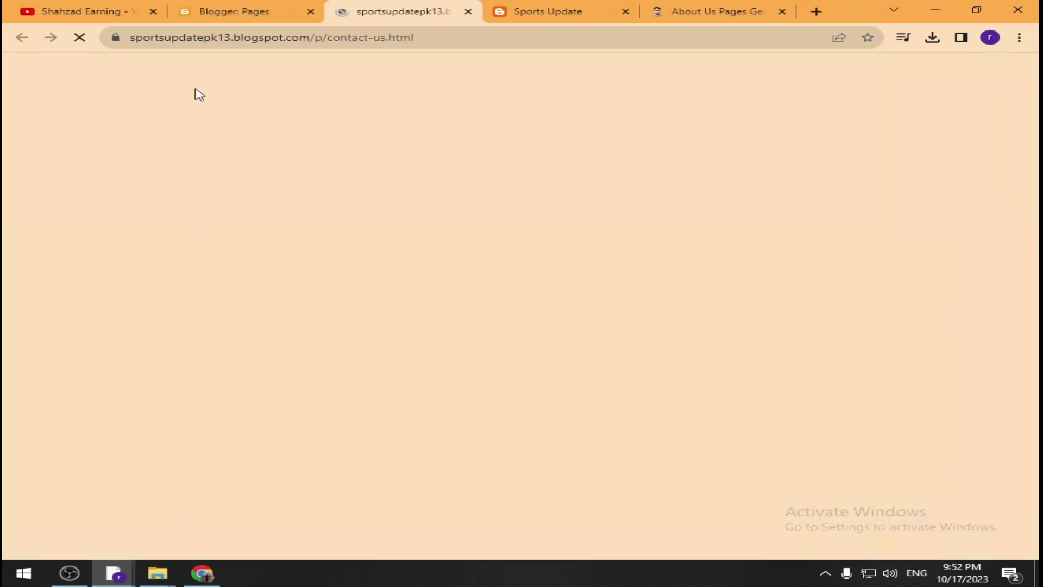
{"action": "scroll", "coordinate": [233, 333], "scroll_direction": "down", "scroll_amount": 3}
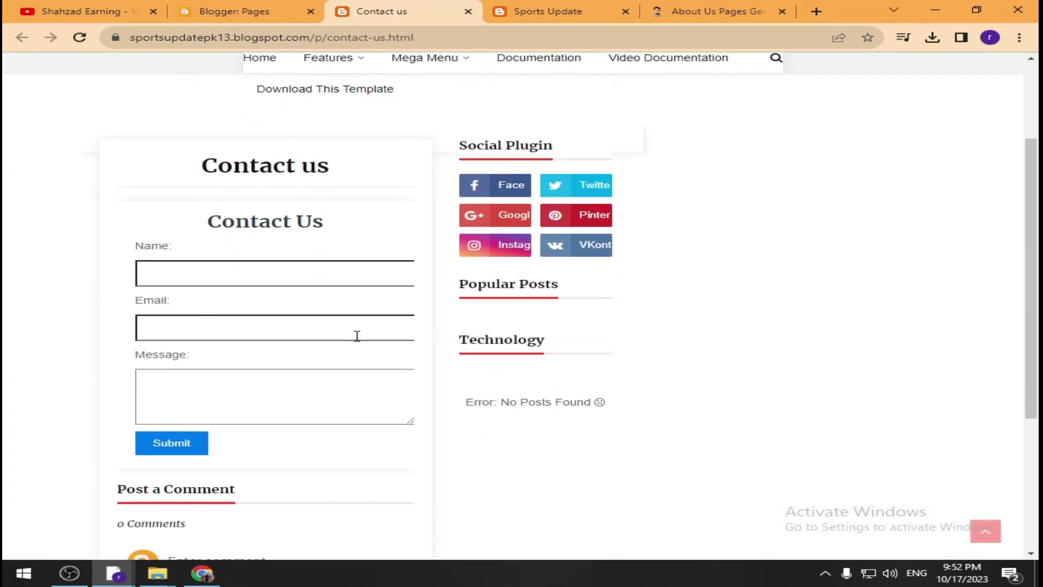
{"action": "scroll", "coordinate": [256, 494], "scroll_direction": "down", "scroll_amount": 3}
{"action": "scroll", "coordinate": [256, 484], "scroll_direction": "up", "scroll_amount": 5}
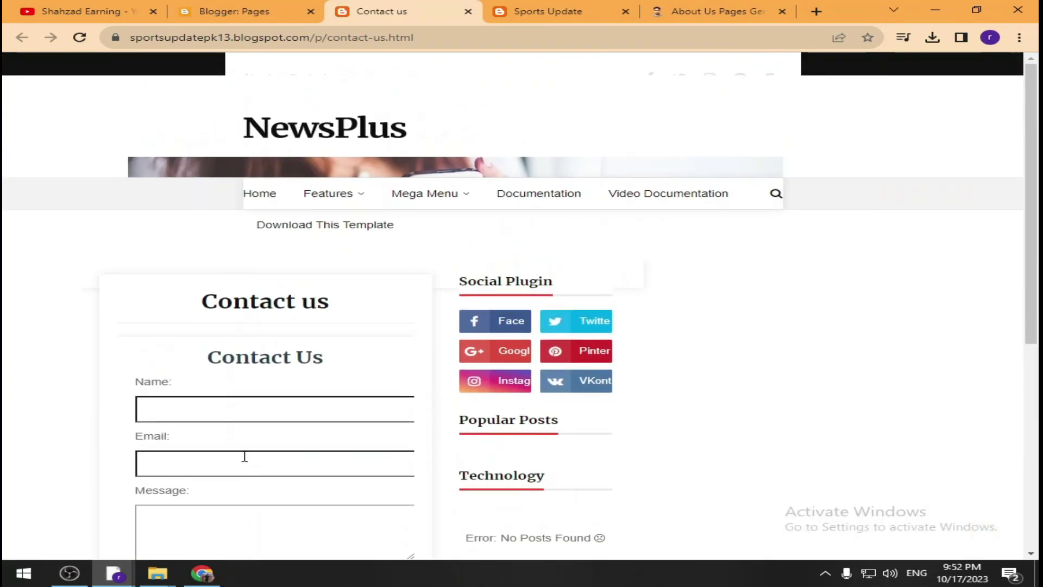
{"action": "left_click", "coordinate": [333, 39]}
{"action": "key", "text": "ctrl+c"}
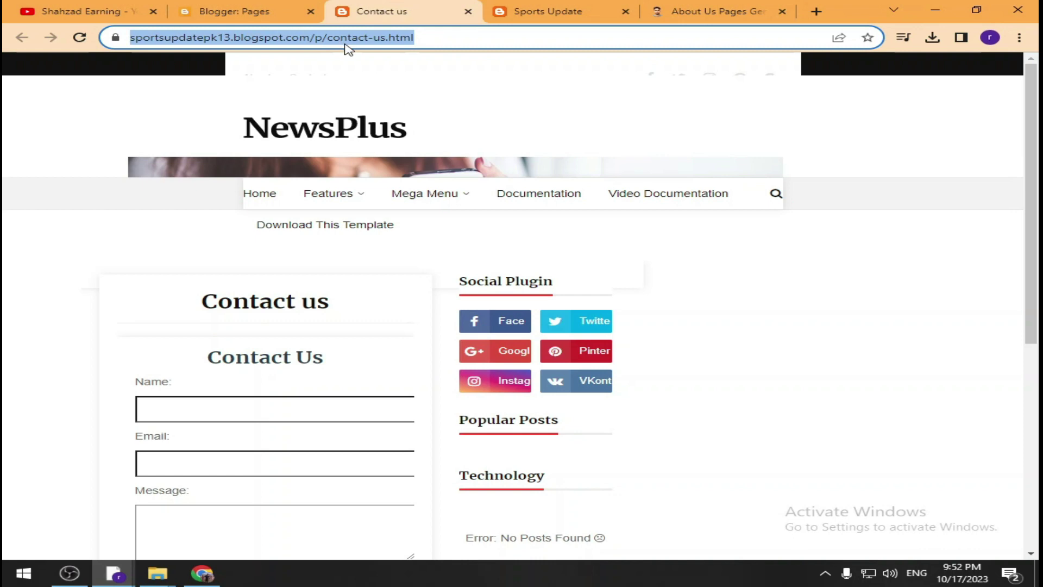
Open the Top Navigation link list in the blog's layout for configuration.
{"action": "left_click", "coordinate": [277, 8]}
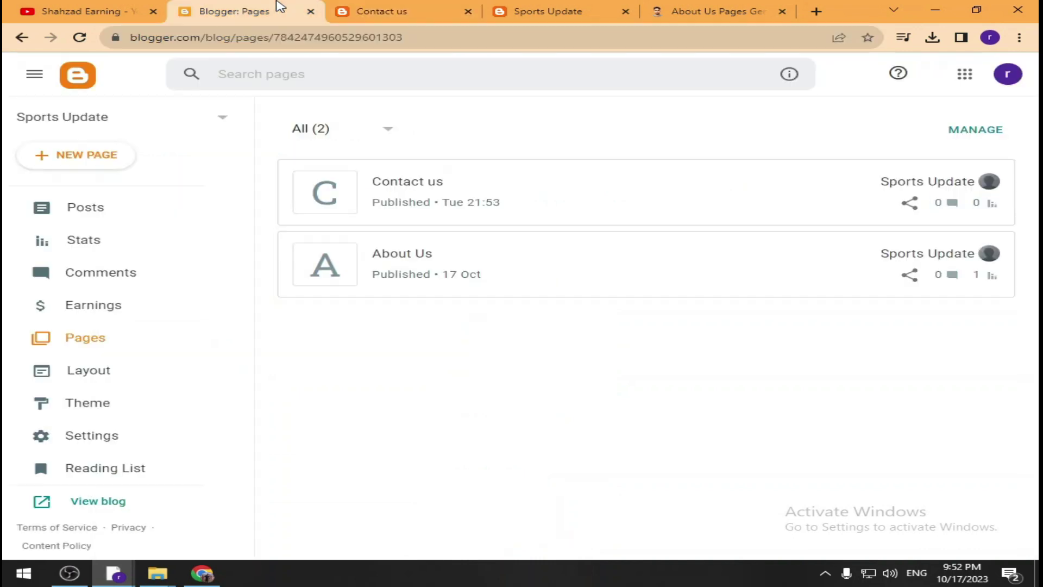
{"action": "left_click", "coordinate": [100, 370]}
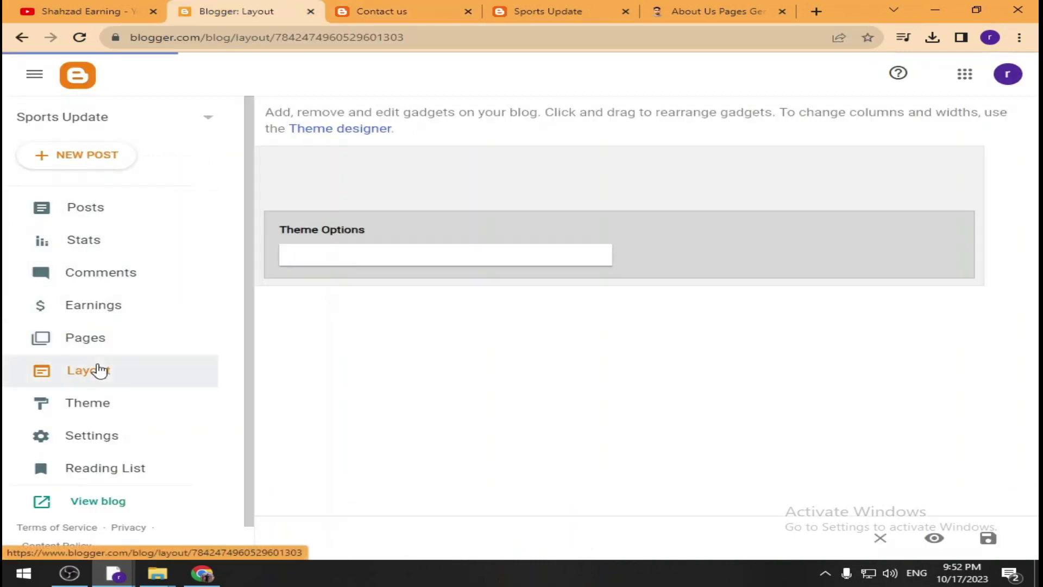
{"action": "left_click", "coordinate": [573, 359]}
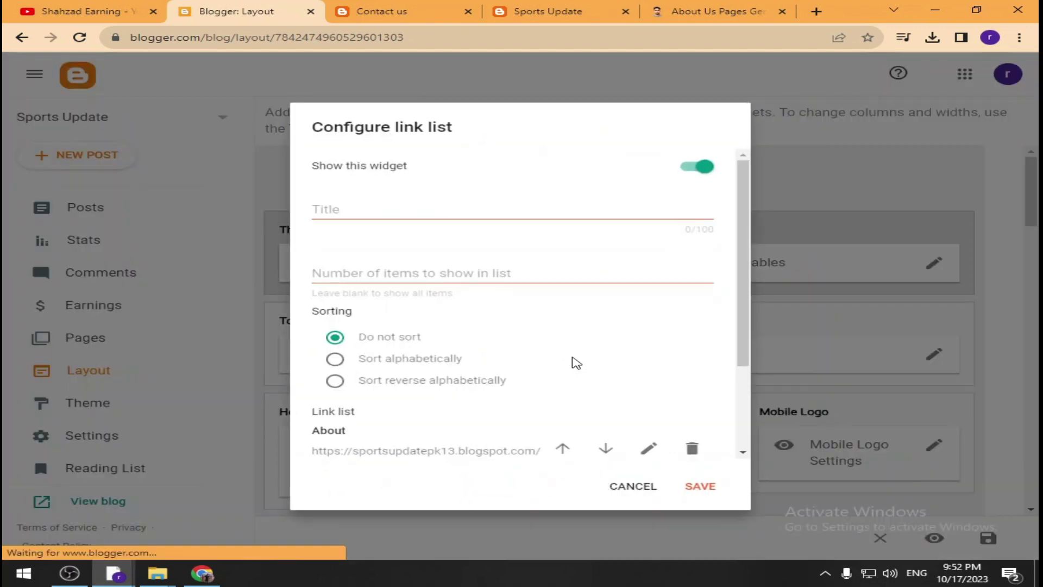
{"action": "scroll", "coordinate": [437, 361], "scroll_direction": "down", "scroll_amount": 3}
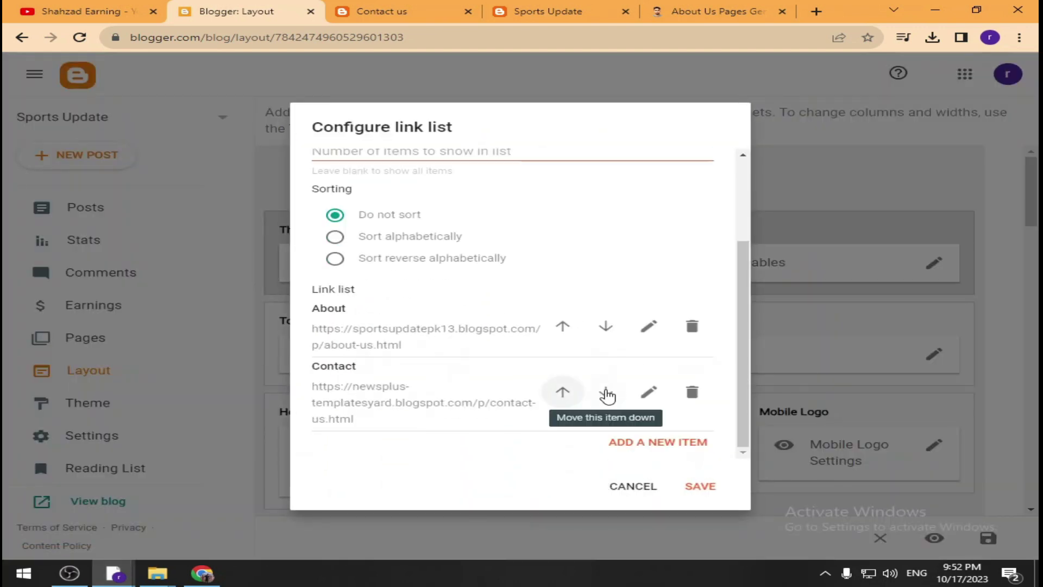
Set the Contact item's site URL to the copied contact-us.html address and save the link list.
{"action": "left_click", "coordinate": [649, 391]}
{"action": "left_click", "coordinate": [481, 450]}
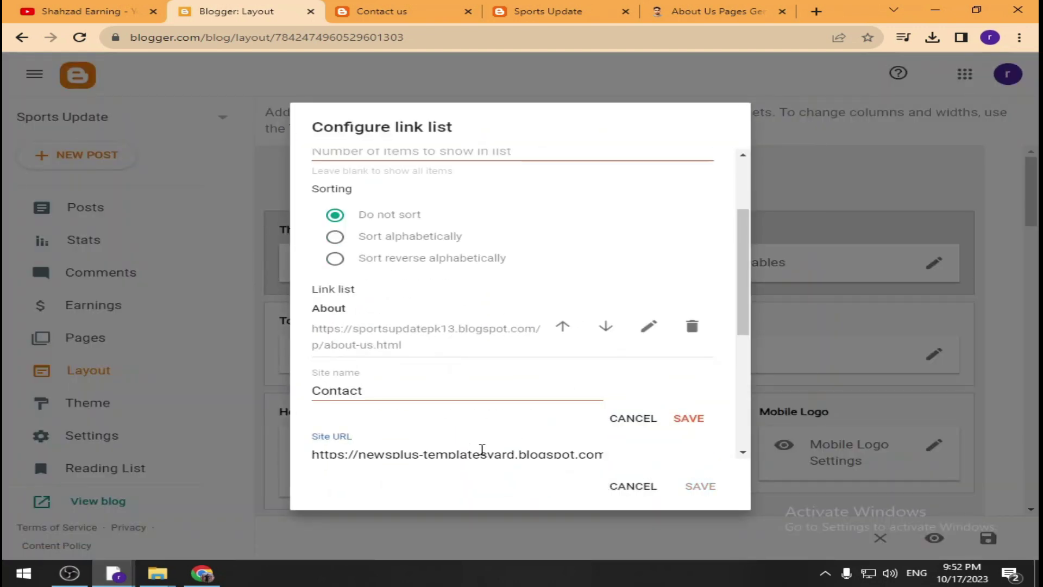
{"action": "key", "text": "ctrl+a"}
{"action": "key", "text": "ctrl+v"}
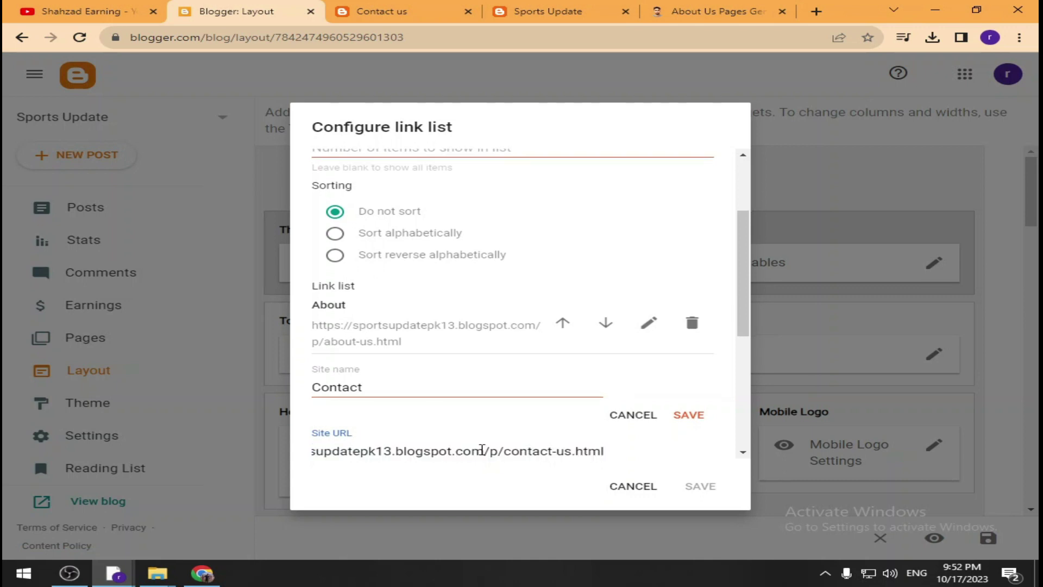
{"action": "scroll", "coordinate": [536, 287], "scroll_direction": "down", "scroll_amount": 5}
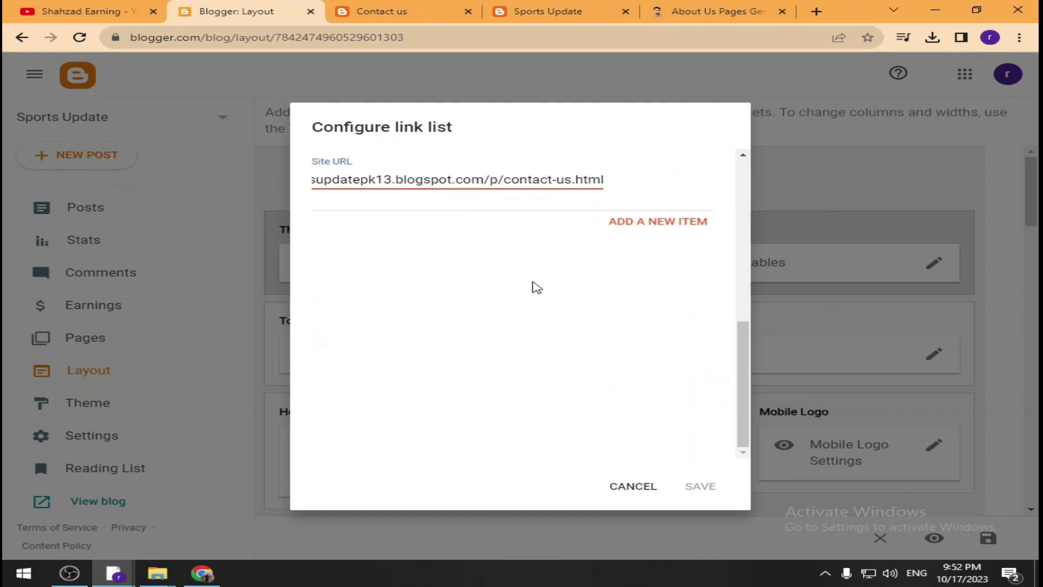
{"action": "scroll", "coordinate": [633, 302], "scroll_direction": "up", "scroll_amount": 3}
{"action": "left_click", "coordinate": [684, 276]}
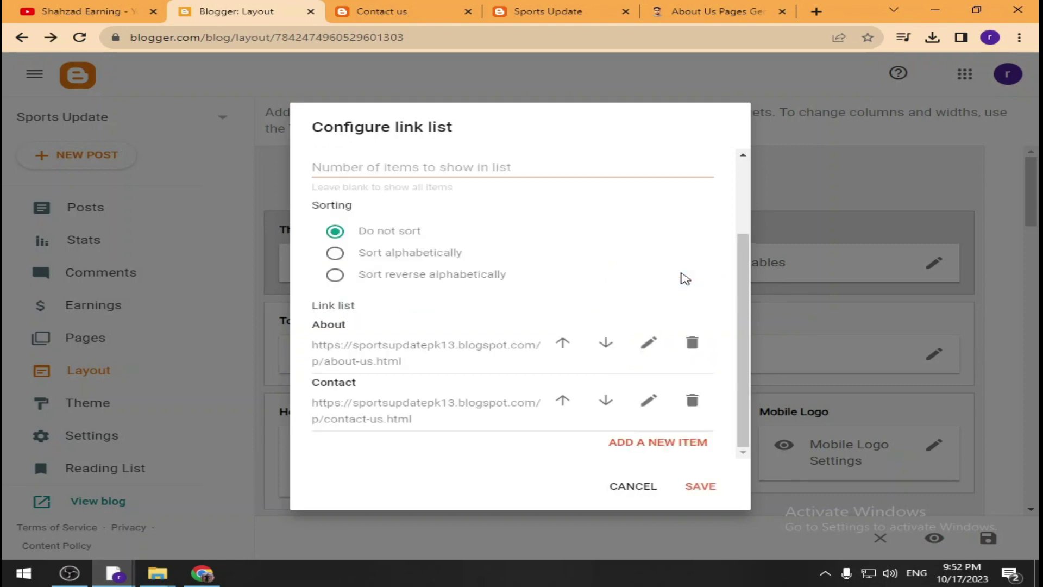
{"action": "left_click", "coordinate": [698, 486]}
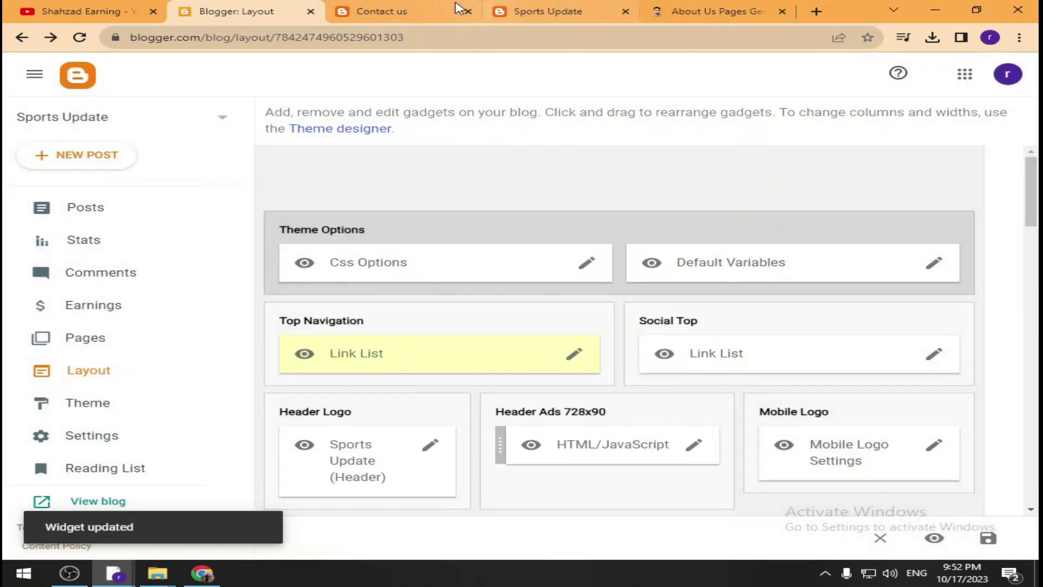
Reload the blog's home page, check its Contact link and the linked contact form page, and return to the home page.
{"action": "left_click", "coordinate": [432, 10]}
{"action": "left_click", "coordinate": [546, 7]}
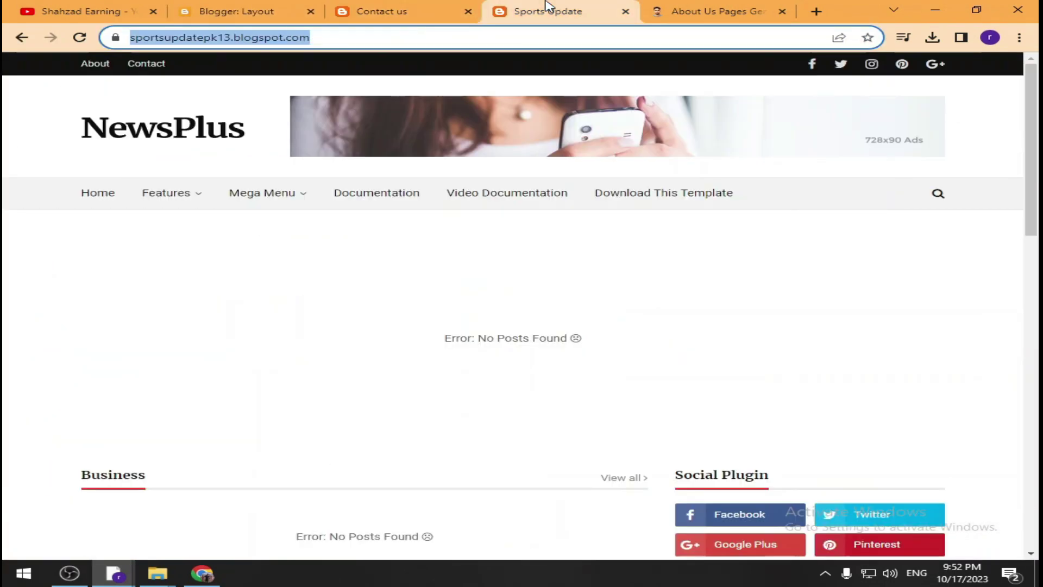
{"action": "left_click", "coordinate": [82, 38]}
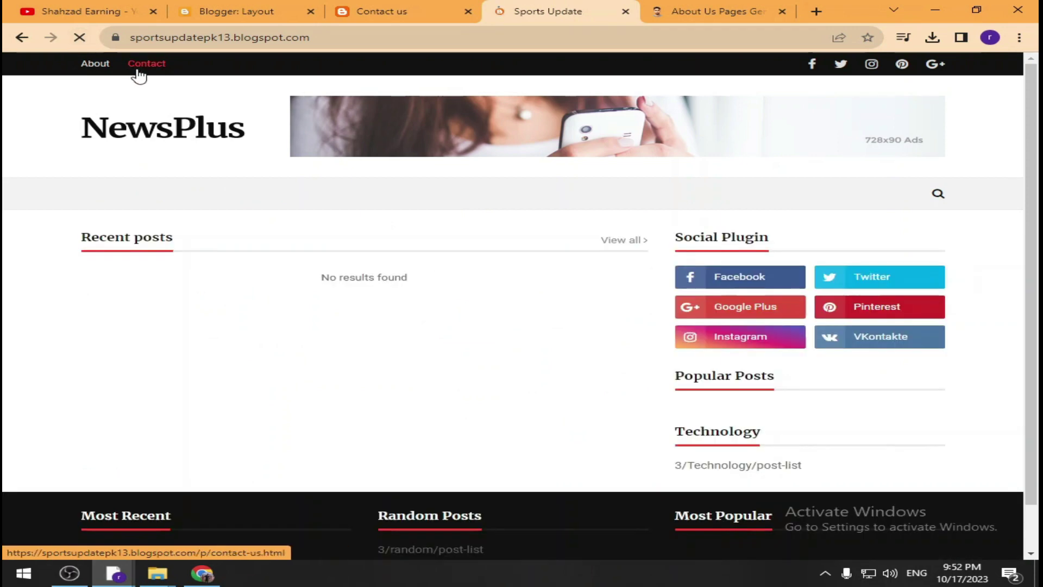
{"action": "left_click", "coordinate": [144, 64]}
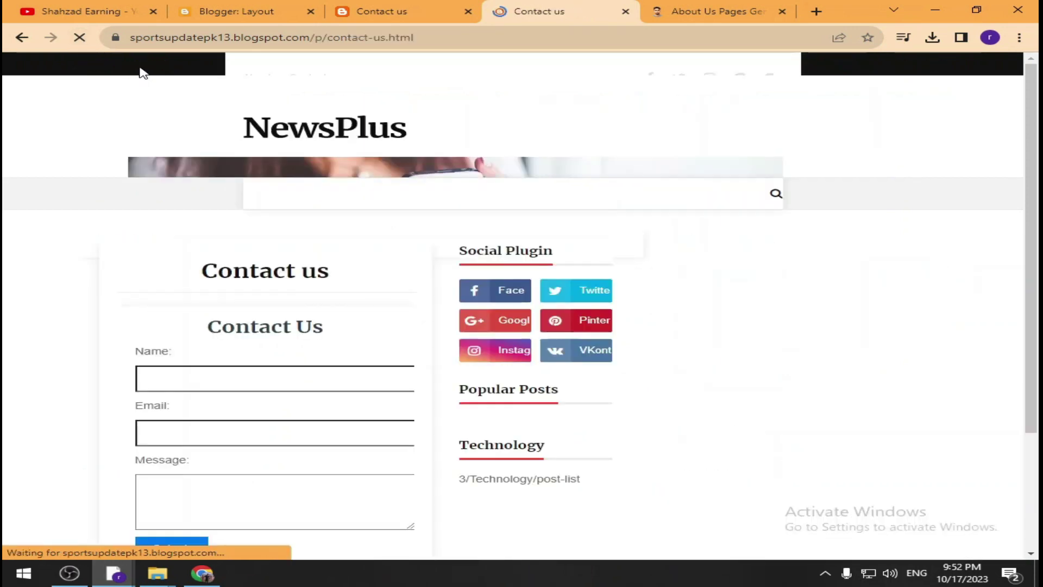
{"action": "scroll", "coordinate": [309, 300], "scroll_direction": "down", "scroll_amount": 5}
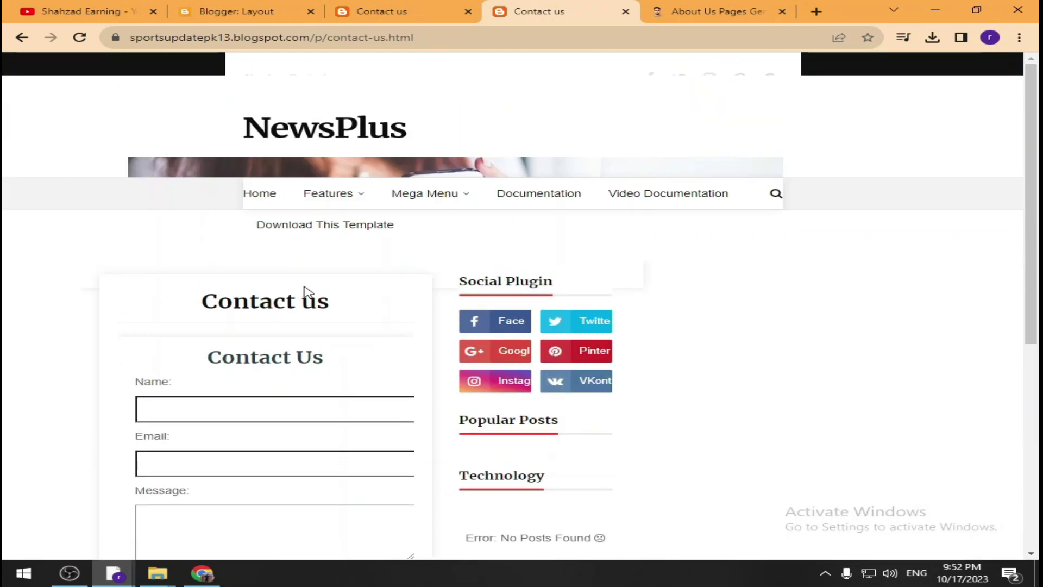
{"action": "left_click", "coordinate": [15, 39]}
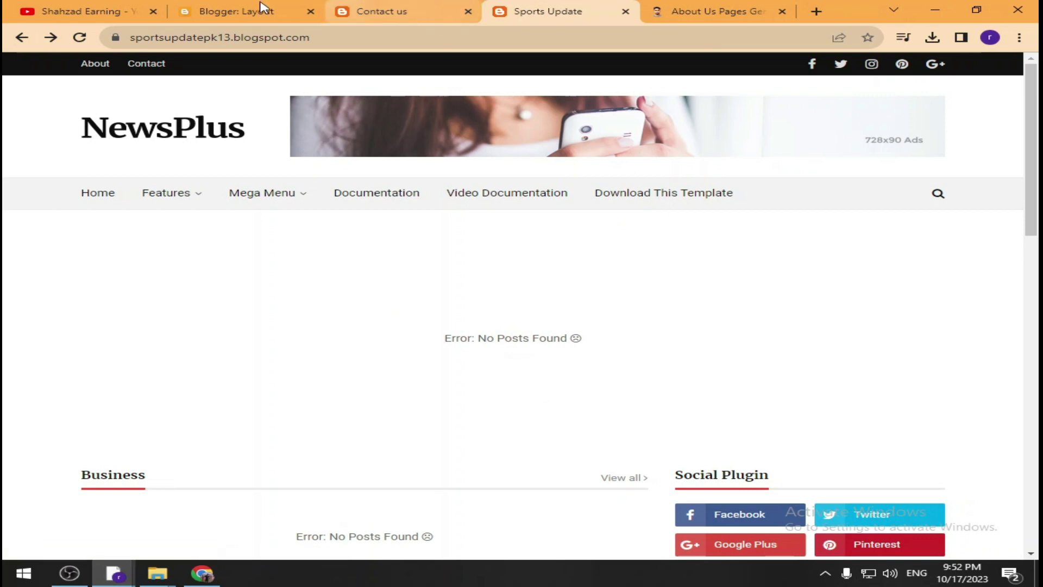
{"action": "left_click", "coordinate": [230, 7]}
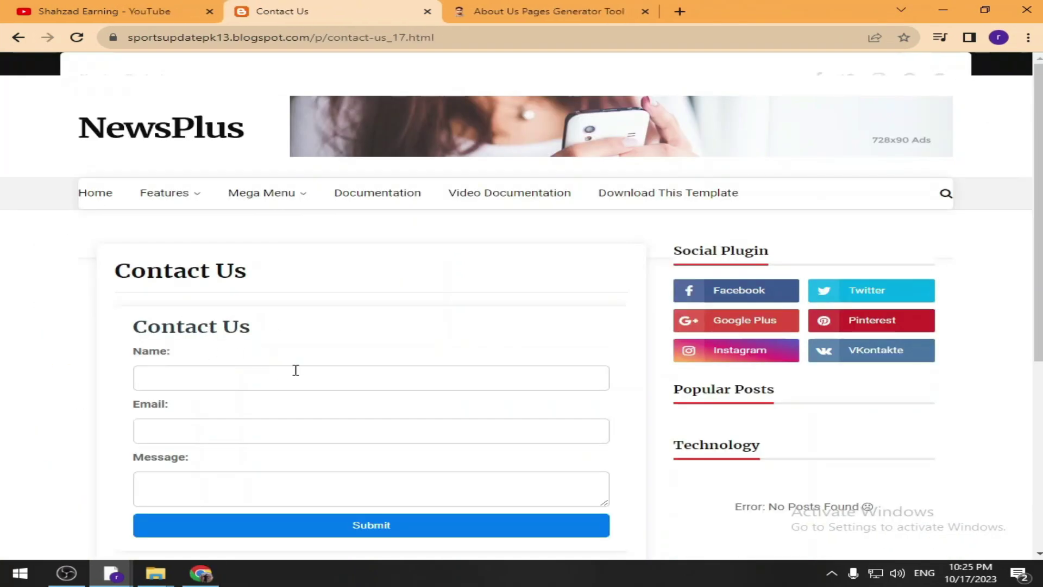
{"action": "left_click", "coordinate": [136, 138]}
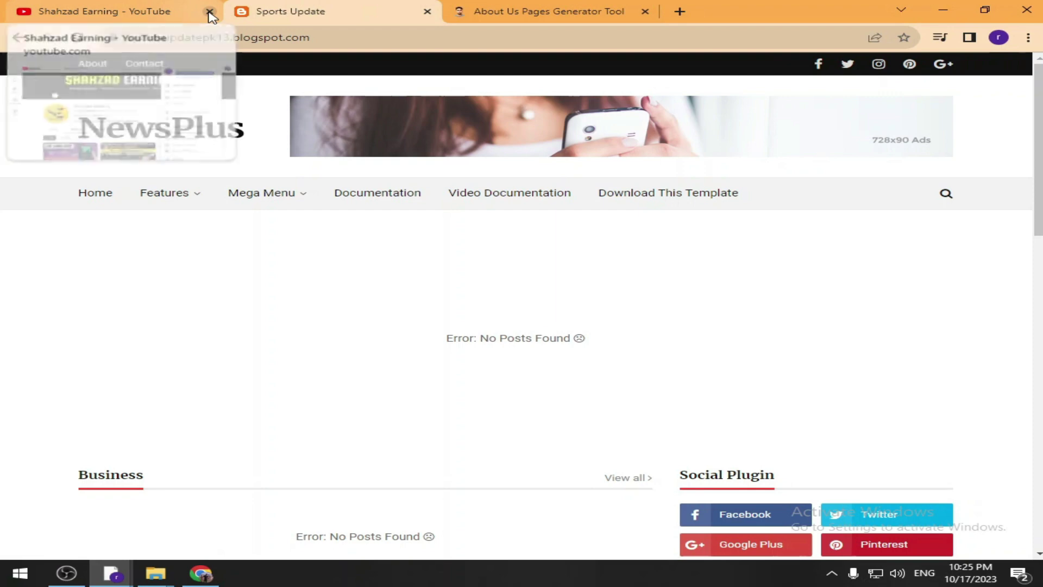
Open the Social Top link list in the blog's layout for configuration.
{"action": "left_click", "coordinate": [49, 20]}
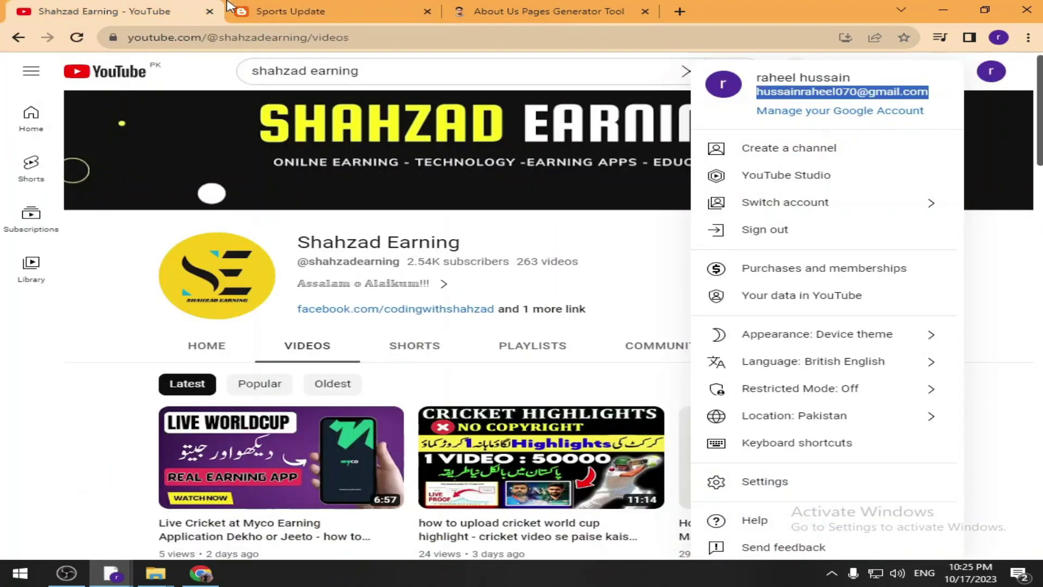
{"action": "left_click", "coordinate": [268, 7]}
{"action": "left_click", "coordinate": [679, 11]}
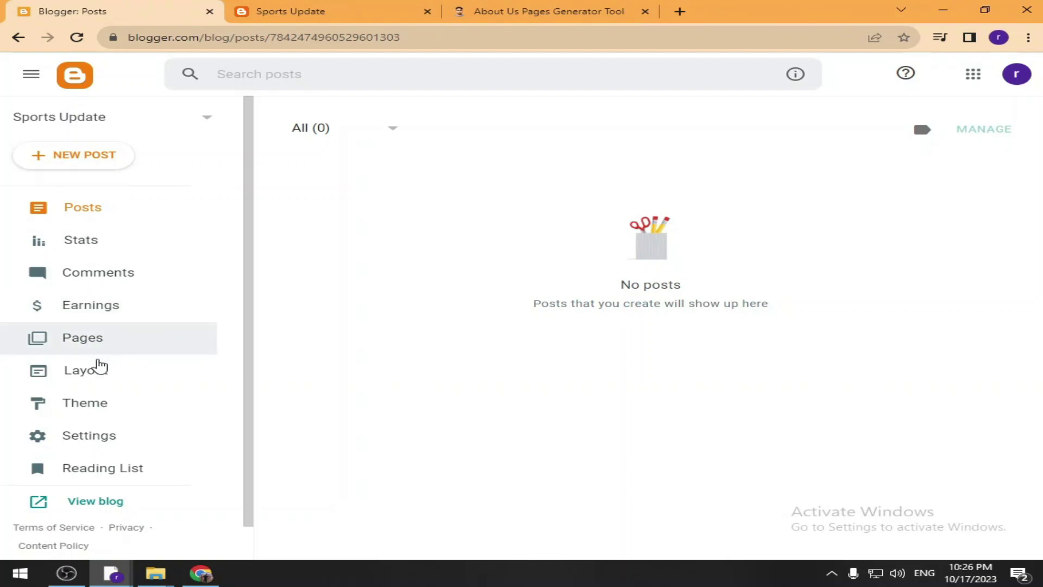
{"action": "left_click", "coordinate": [96, 373]}
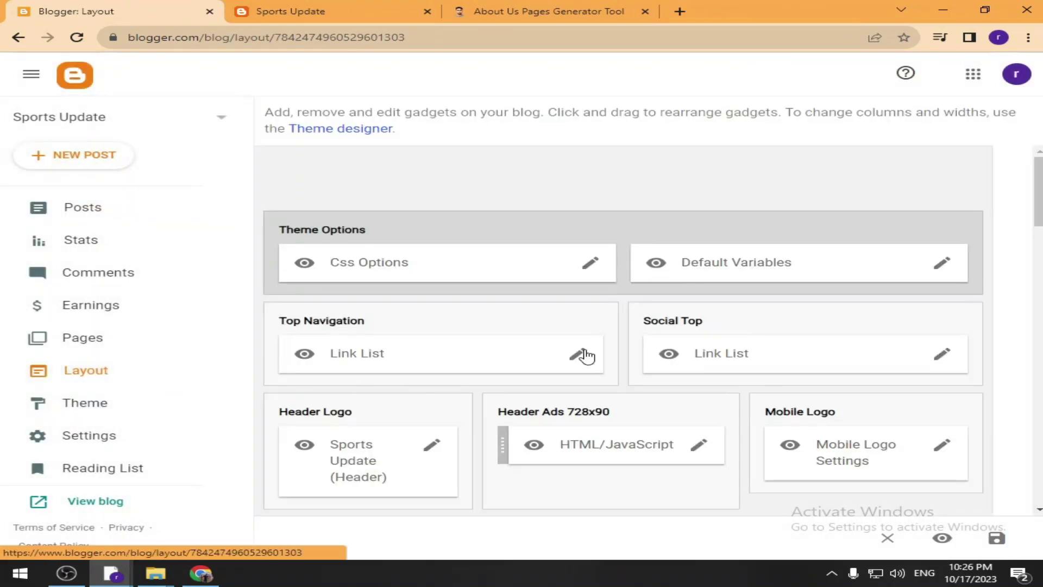
{"action": "left_click", "coordinate": [940, 359]}
{"action": "scroll", "coordinate": [576, 296], "scroll_direction": "down", "scroll_amount": 3}
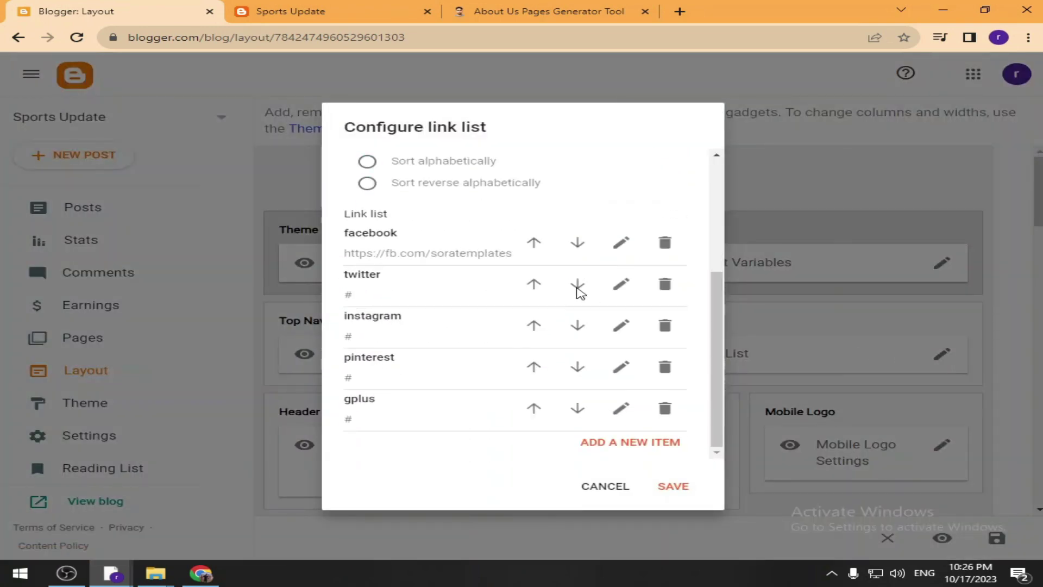
Delete the gplus, pinterest, instagram and twitter items from the Social Top link list.
{"action": "left_click", "coordinate": [661, 411]}
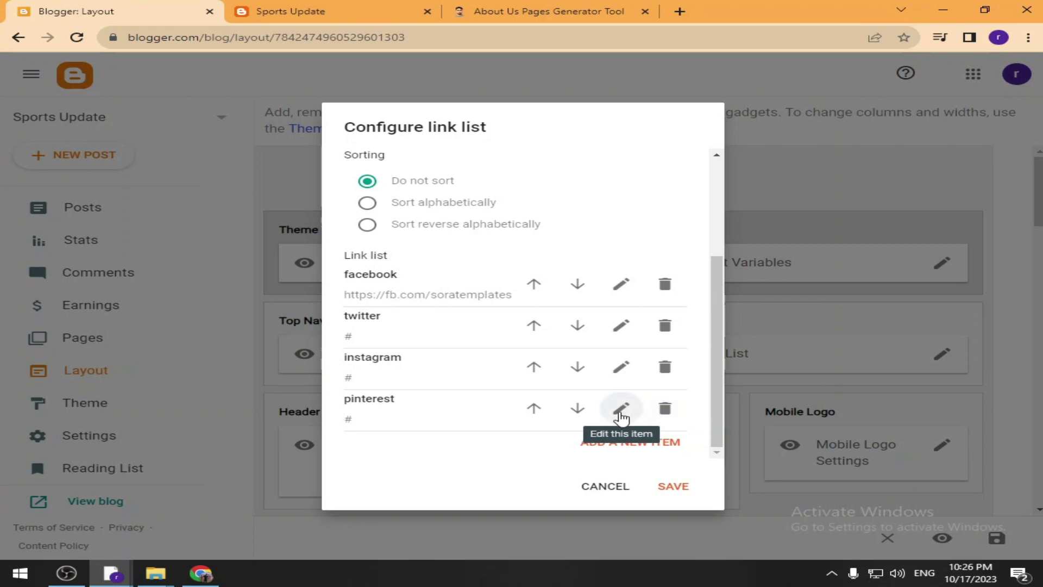
{"action": "left_click", "coordinate": [659, 416]}
{"action": "left_click", "coordinate": [664, 414]}
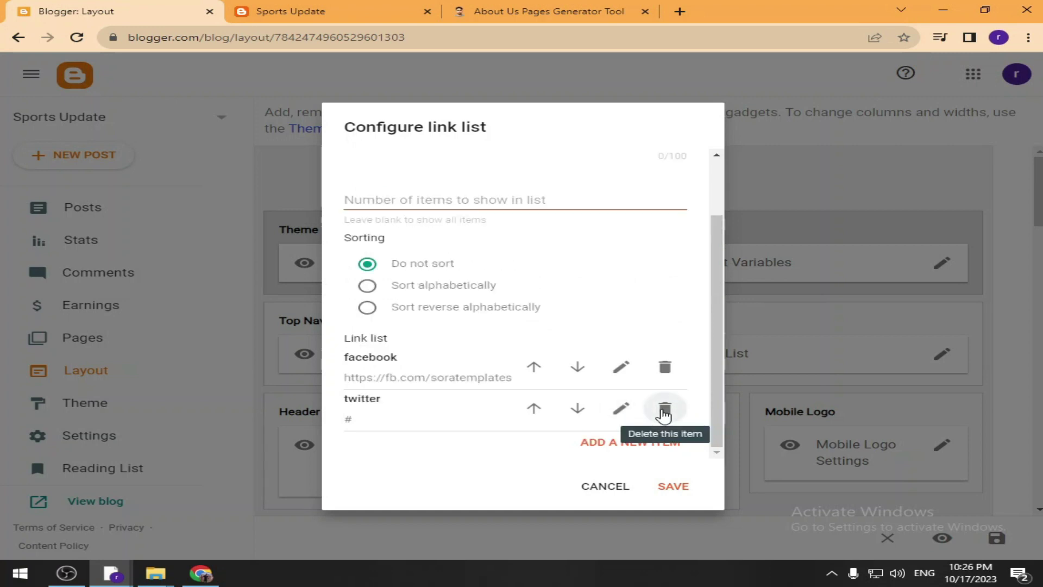
{"action": "left_click", "coordinate": [664, 414]}
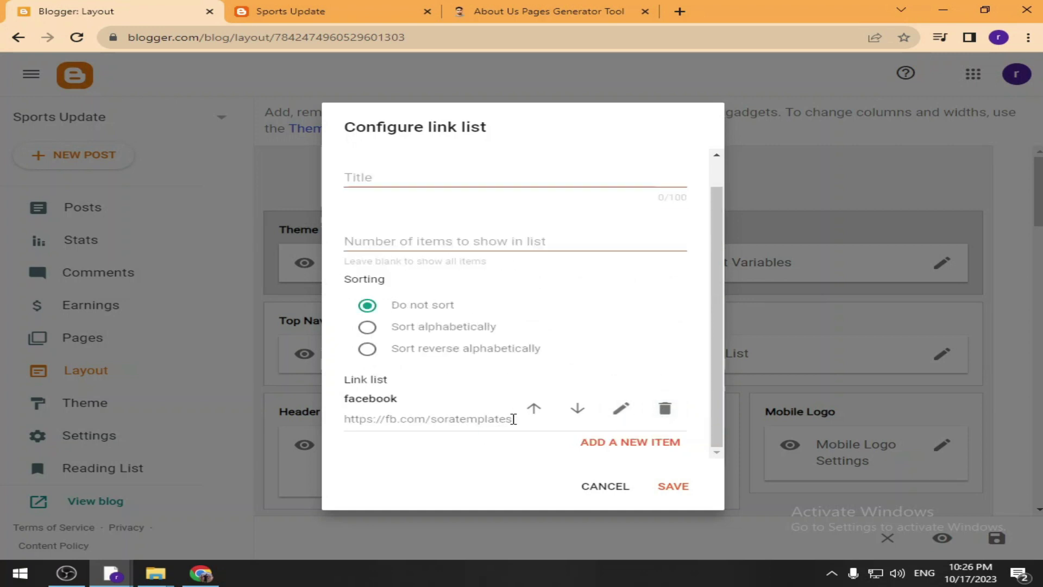
Open the facebook item for editing, load facebook.com/codingwithshahzad in the other browser window and copy its address.
{"action": "left_click", "coordinate": [617, 412]}
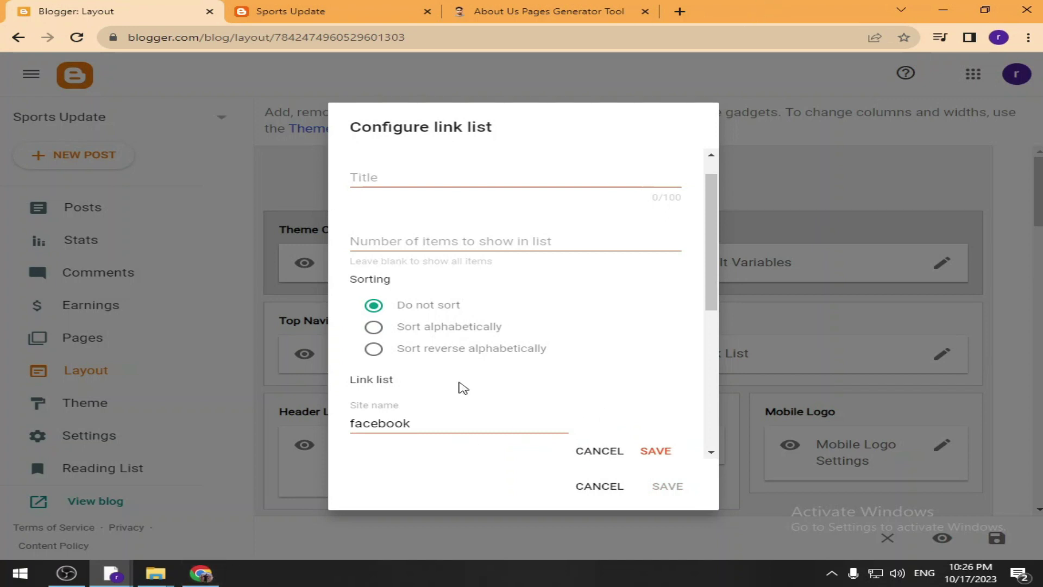
{"action": "key", "text": "alt+Tab"}
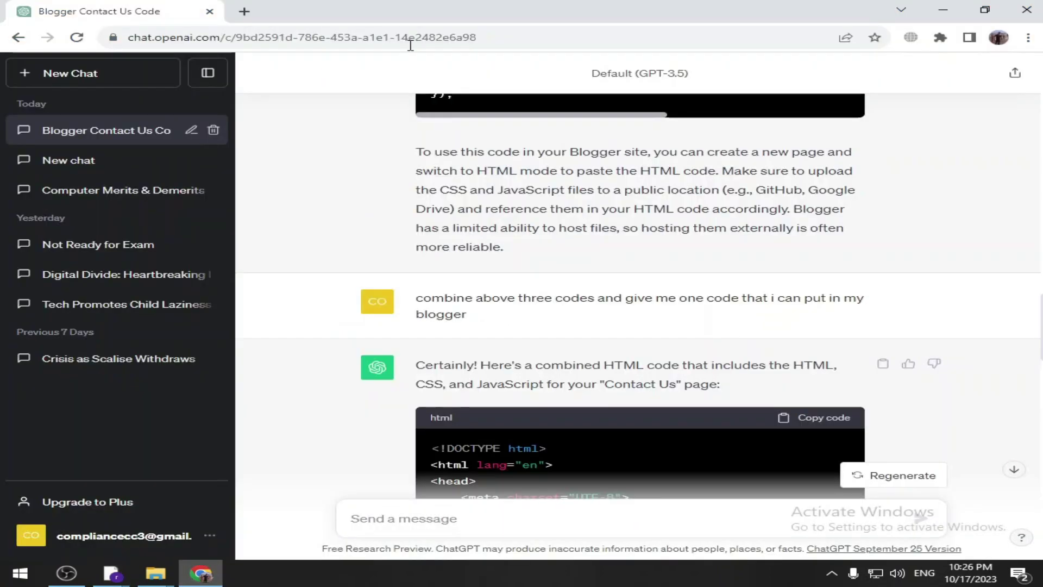
{"action": "left_click", "coordinate": [244, 10]}
{"action": "type", "text": "fac"}
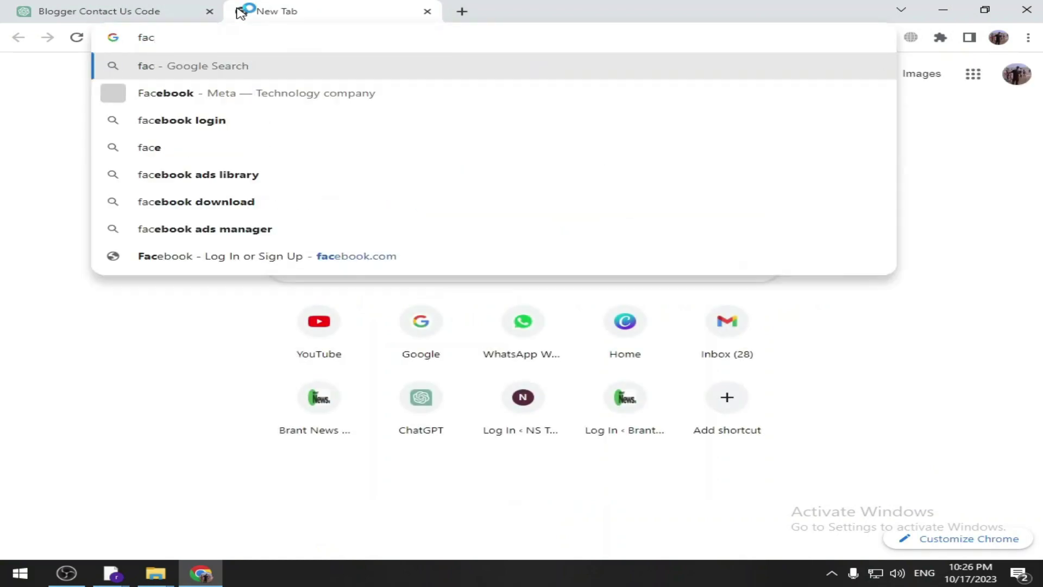
{"action": "key", "text": "BackSpace"}
{"action": "key", "text": "BackSpace"}
{"action": "key", "text": "BackSpace"}
{"action": "type", "text": "fac"}
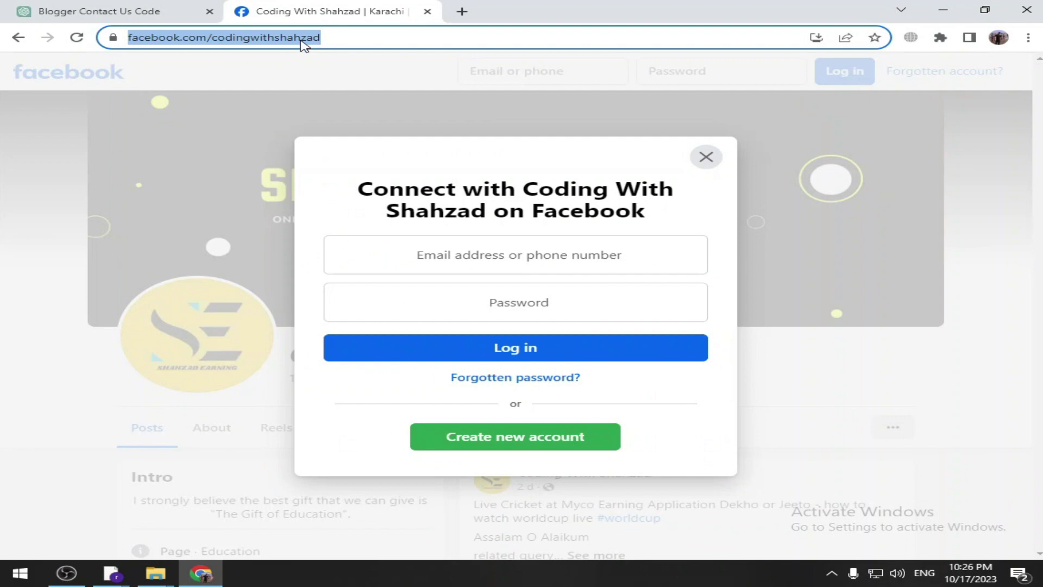
{"action": "right_click", "coordinate": [301, 38]}
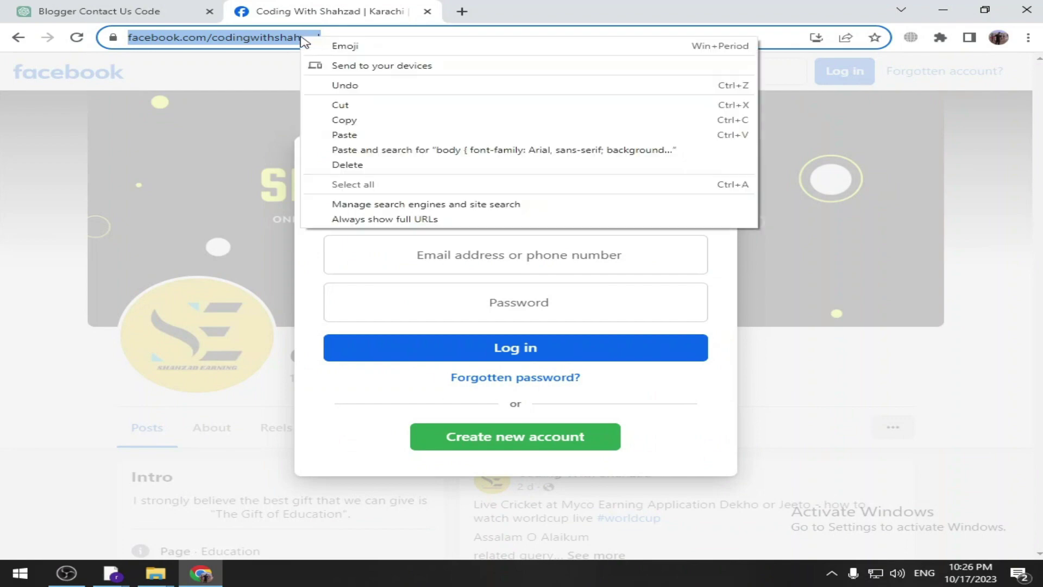
{"action": "key", "text": "Escape"}
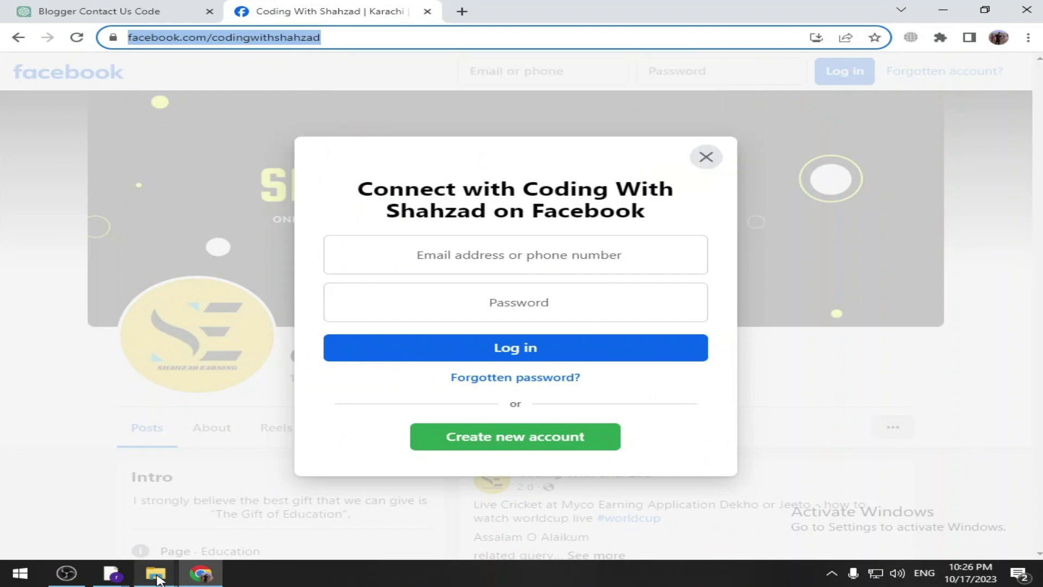
Set the facebook item's site URL to the copied Facebook page address and save the Social Top link list.
{"action": "left_click", "coordinate": [112, 573]}
{"action": "left_click", "coordinate": [129, 522]}
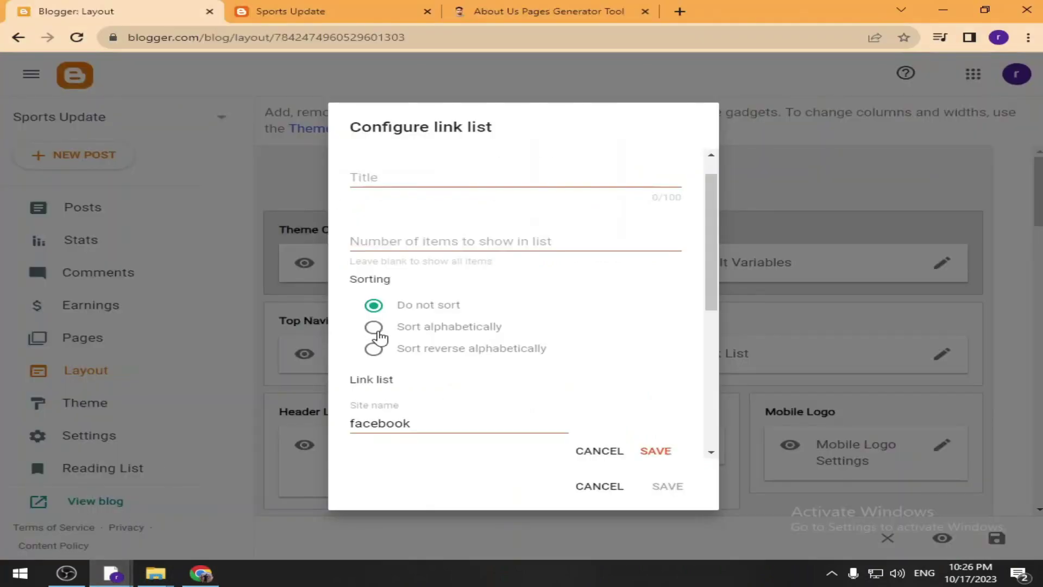
{"action": "scroll", "coordinate": [496, 335], "scroll_direction": "down", "scroll_amount": 6}
{"action": "scroll", "coordinate": [443, 249], "scroll_direction": "up", "scroll_amount": 3}
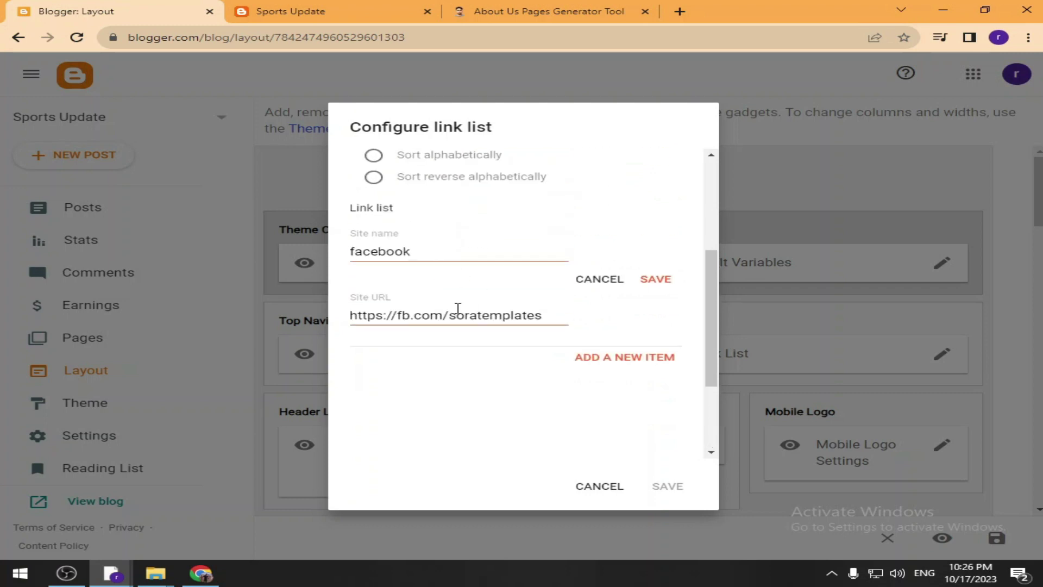
{"action": "left_click", "coordinate": [459, 334]}
{"action": "key", "text": "ctrl+a"}
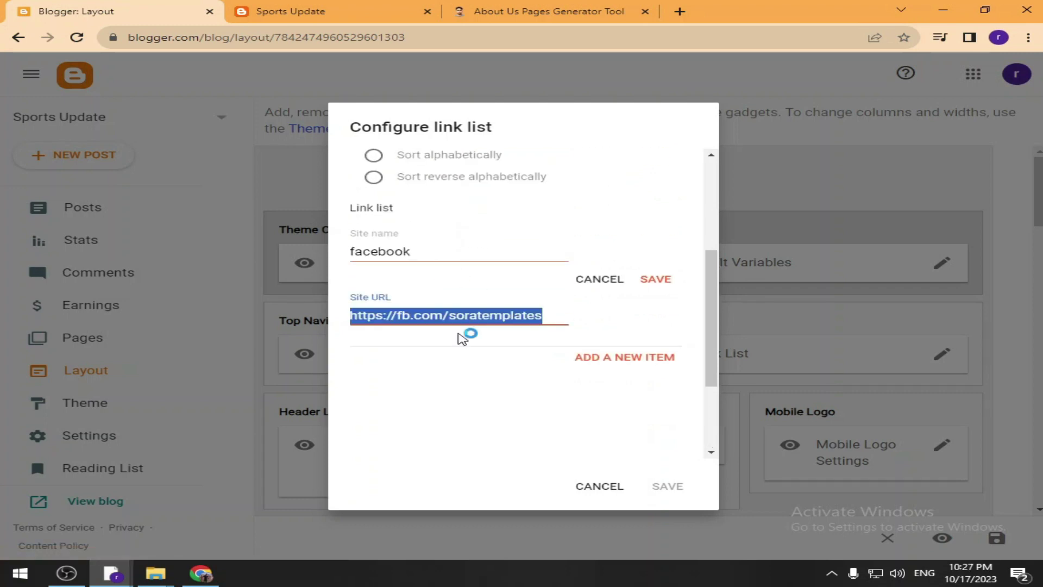
{"action": "key", "text": "ctrl+v"}
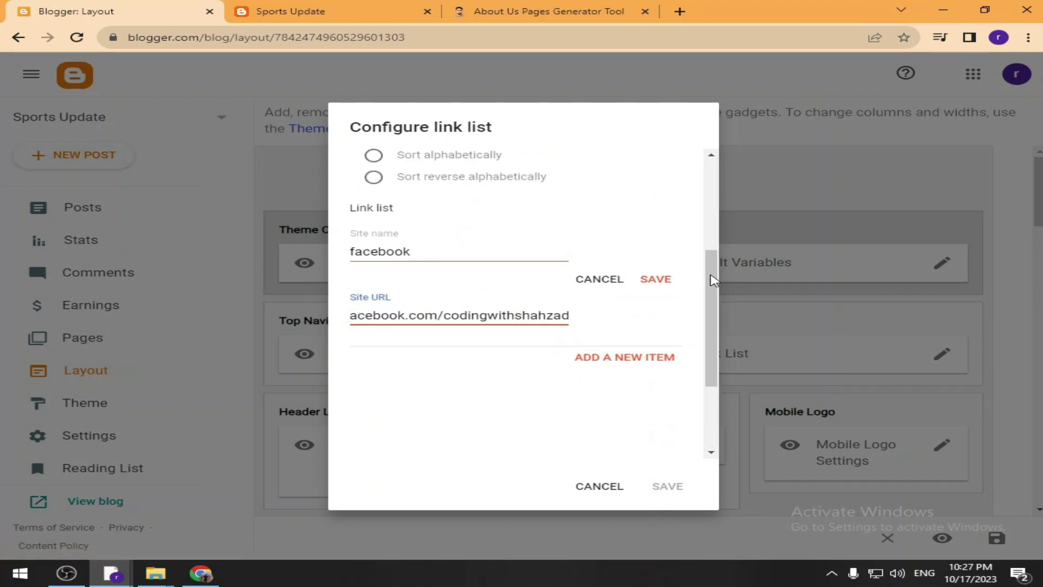
{"action": "left_click", "coordinate": [646, 279]}
{"action": "left_click", "coordinate": [709, 486]}
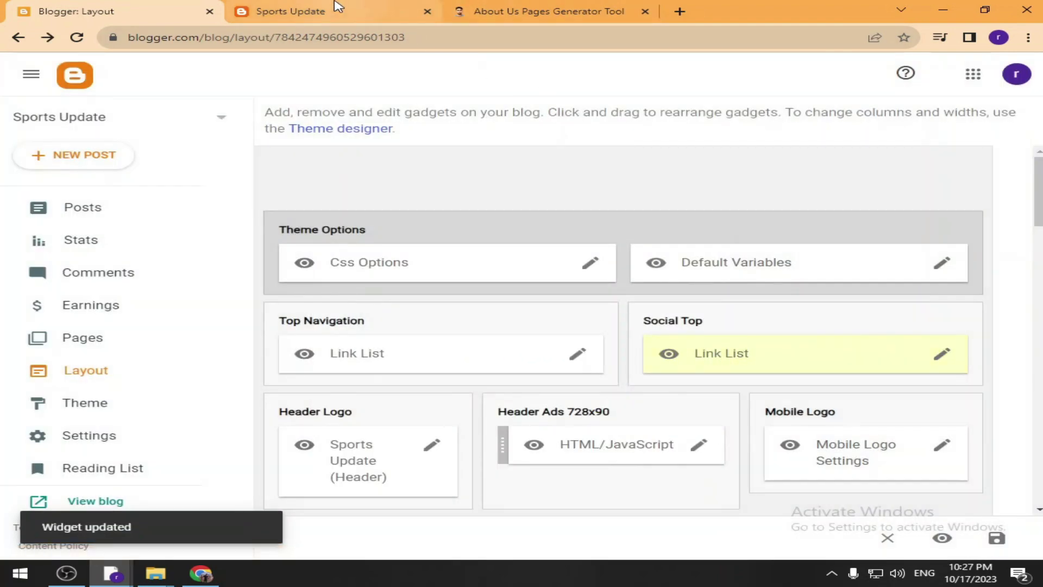
Reload the blog, test the header's Facebook link, close the page it opens and look over the main menu entries.
{"action": "left_click", "coordinate": [333, 11]}
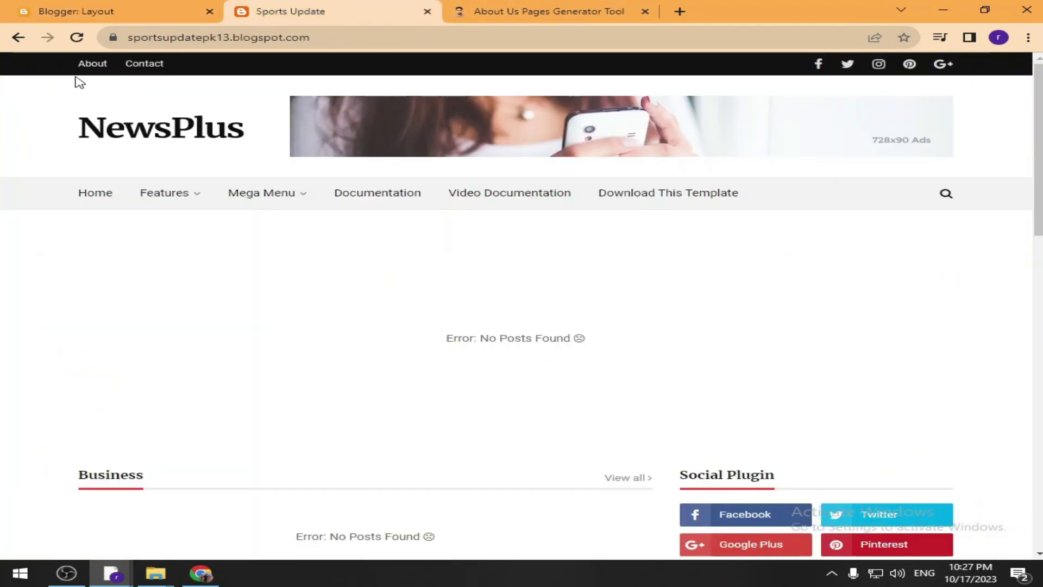
{"action": "left_click", "coordinate": [77, 38]}
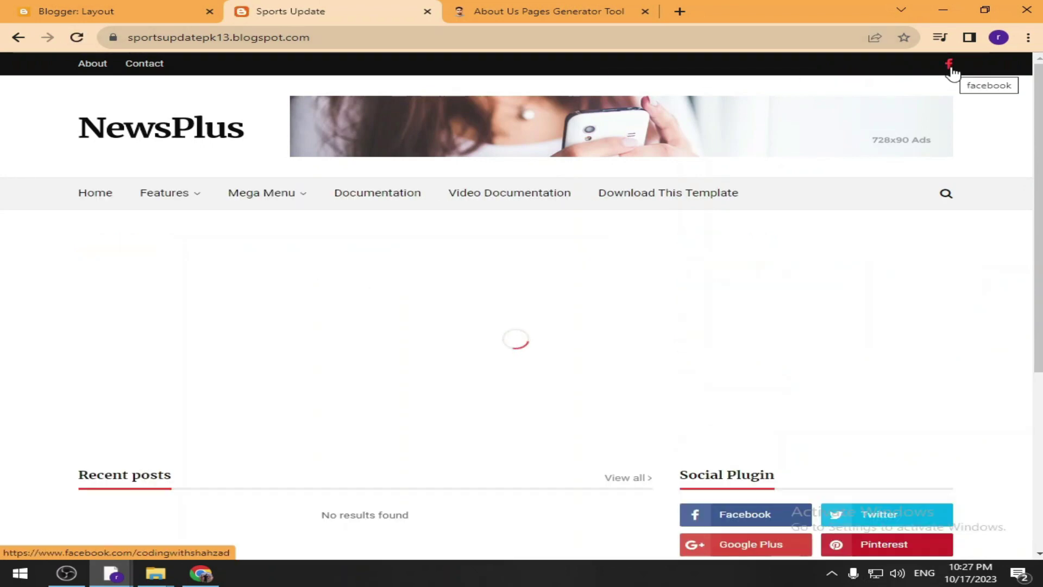
{"action": "left_click", "coordinate": [950, 66]}
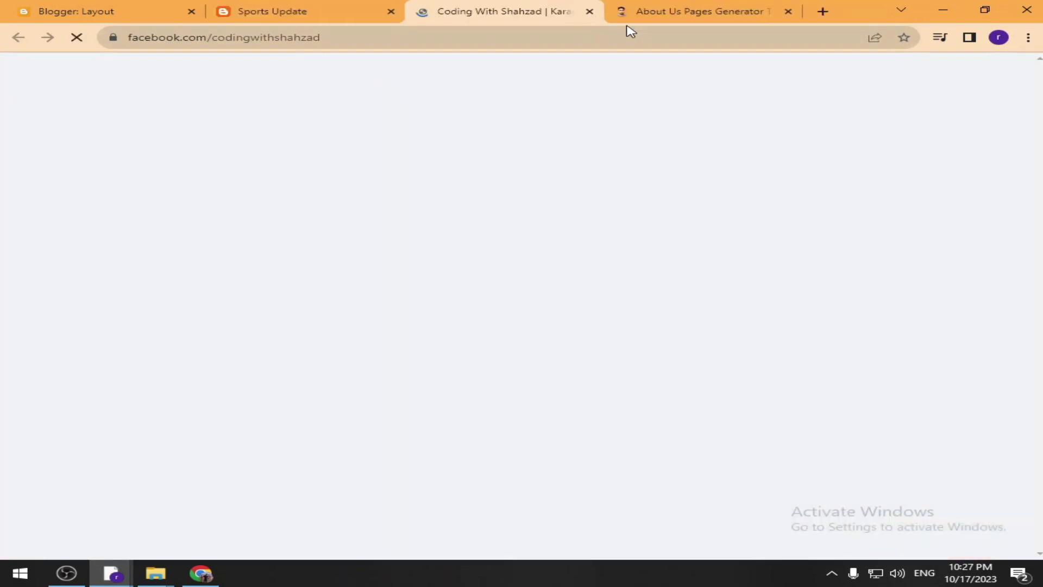
{"action": "left_click", "coordinate": [590, 11]}
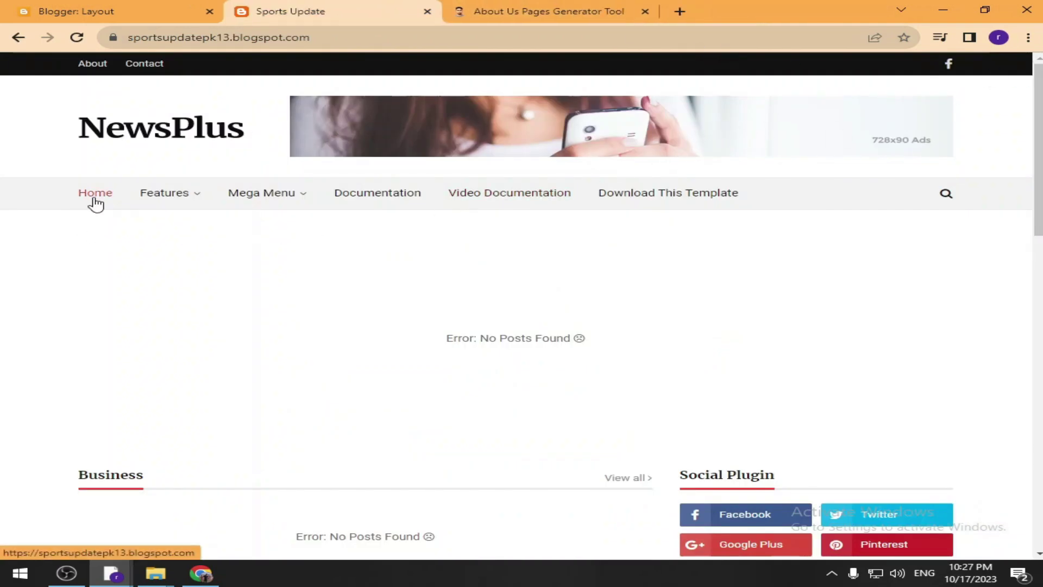
{"action": "mouse_move", "coordinate": [275, 200]}
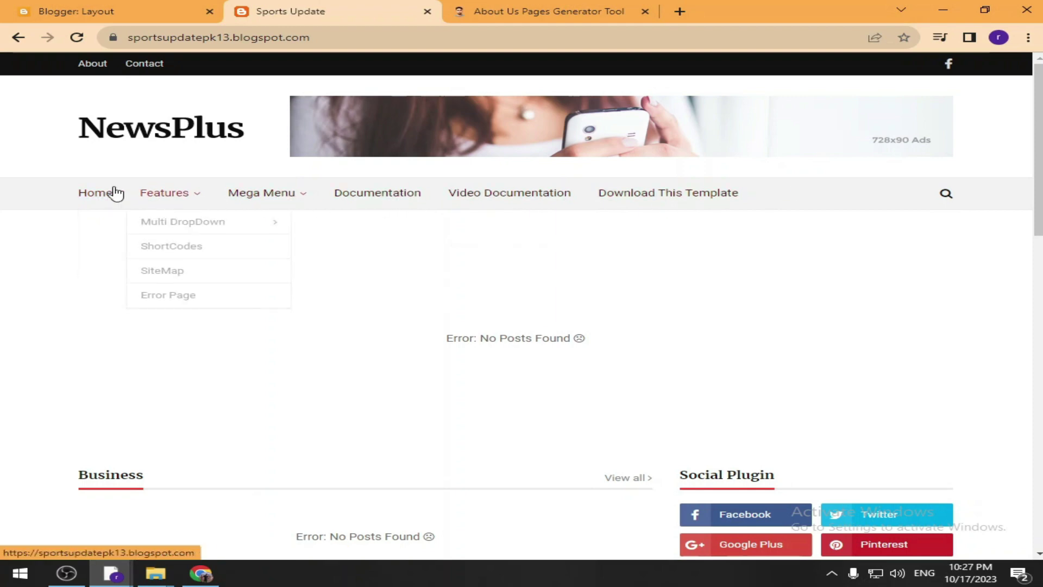
Open the Main Menu link list in the blog's layout for configuration and go to its items.
{"action": "left_click", "coordinate": [88, 10]}
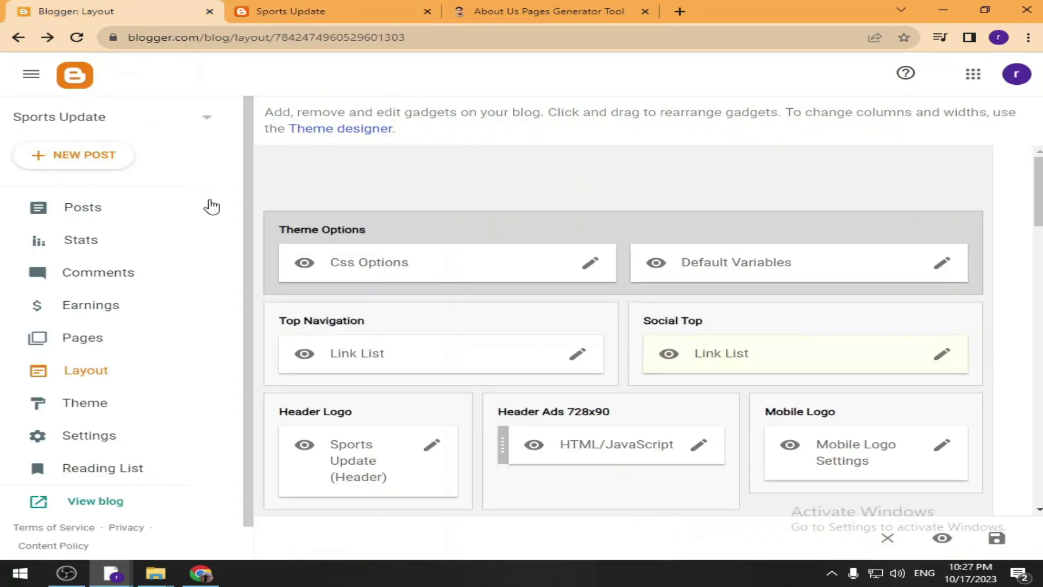
{"action": "scroll", "coordinate": [527, 205], "scroll_direction": "down", "scroll_amount": 3}
{"action": "right_click", "coordinate": [579, 211]}
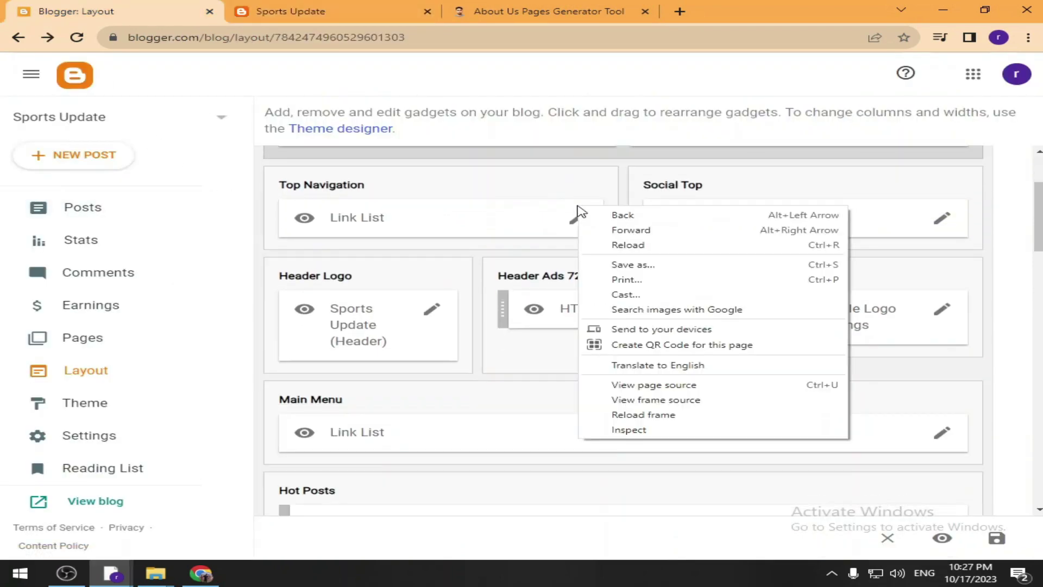
{"action": "left_click", "coordinate": [461, 400]}
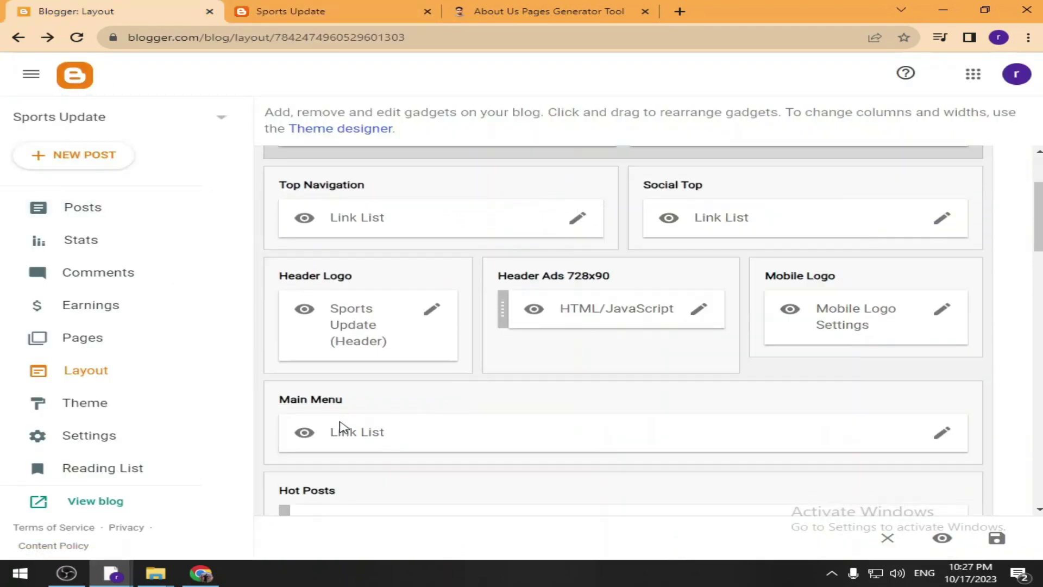
{"action": "left_click", "coordinate": [948, 436]}
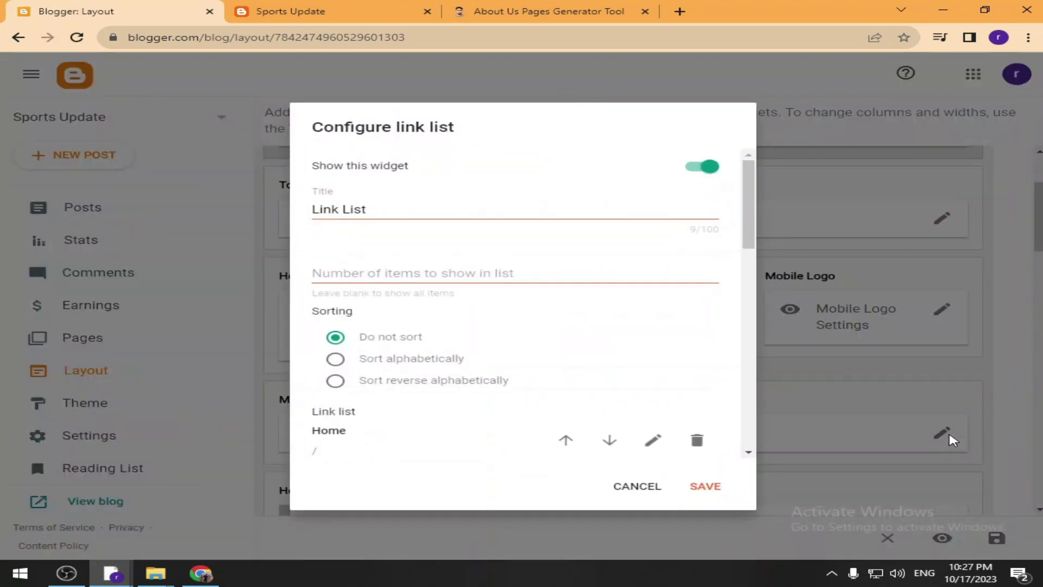
{"action": "scroll", "coordinate": [470, 260], "scroll_direction": "down", "scroll_amount": 3}
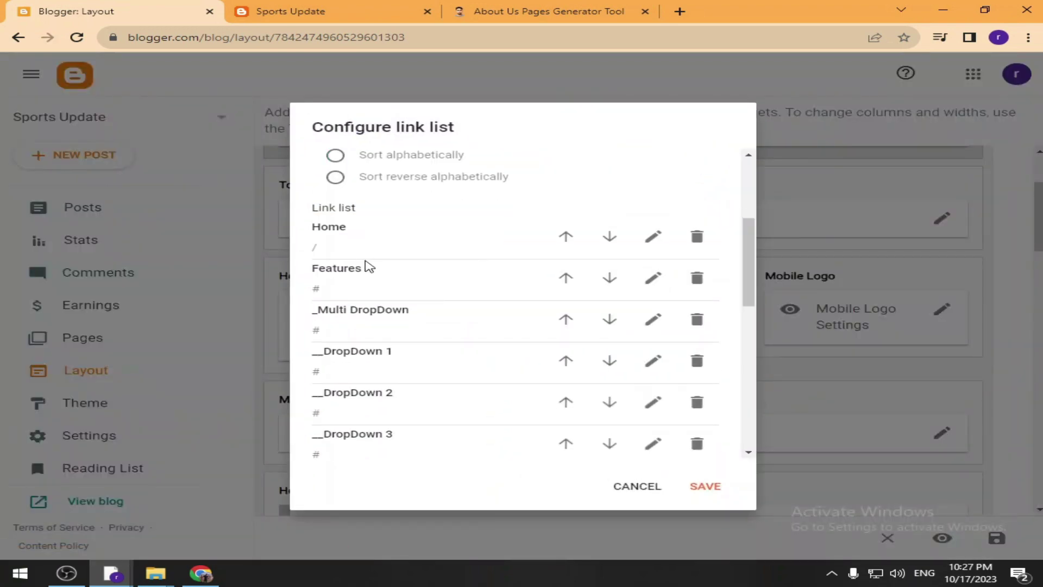
Look through the Main Menu link list, copy the blog's address from its open page and return to the list.
{"action": "scroll", "coordinate": [368, 266], "scroll_direction": "down", "scroll_amount": 10}
{"action": "scroll", "coordinate": [366, 299], "scroll_direction": "up", "scroll_amount": 15}
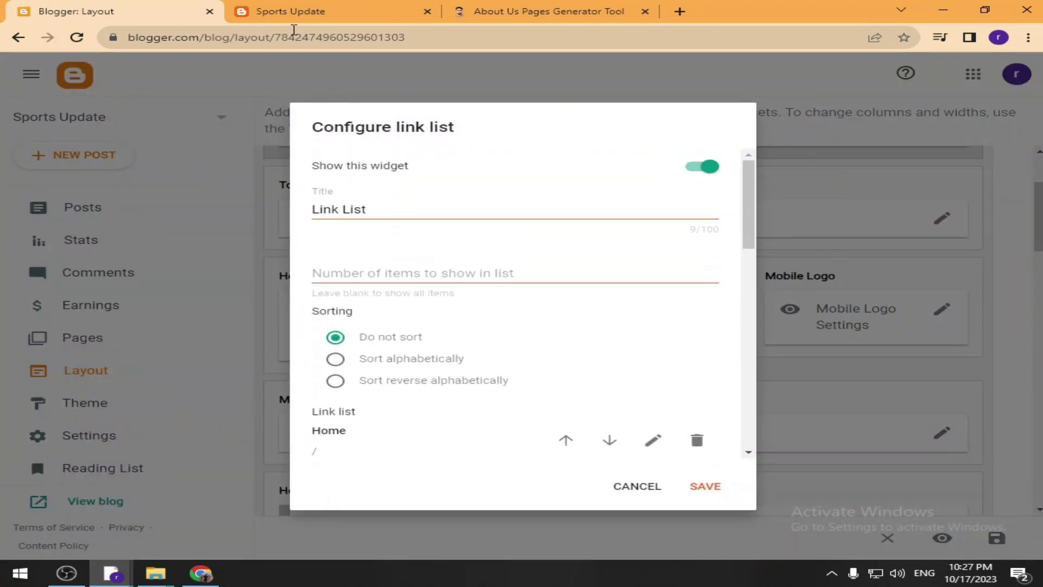
{"action": "left_click", "coordinate": [304, 11]}
{"action": "left_click", "coordinate": [297, 37]}
{"action": "right_click", "coordinate": [299, 37]}
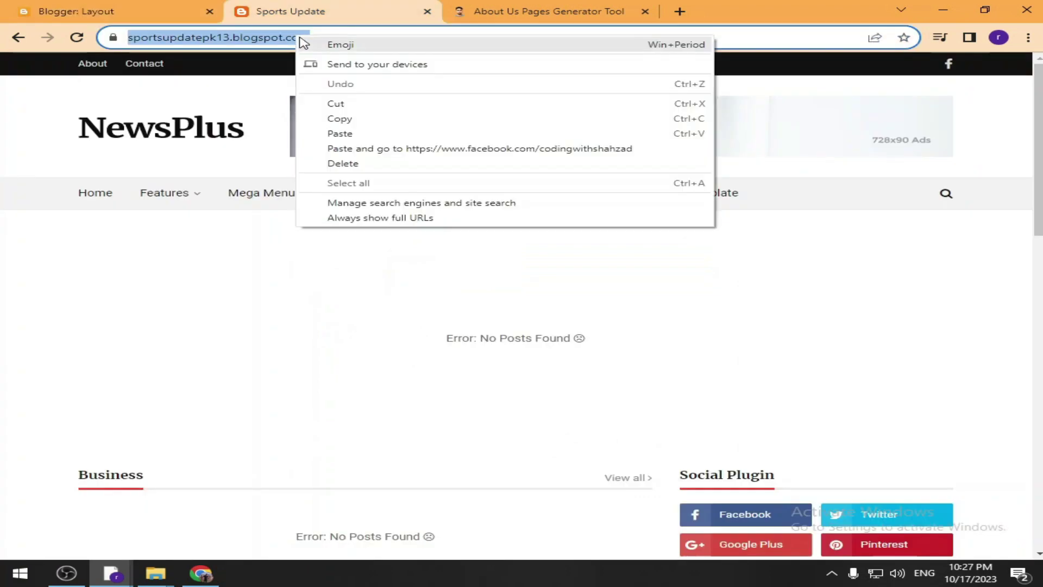
{"action": "left_click", "coordinate": [338, 113]}
{"action": "left_click", "coordinate": [24, 8]}
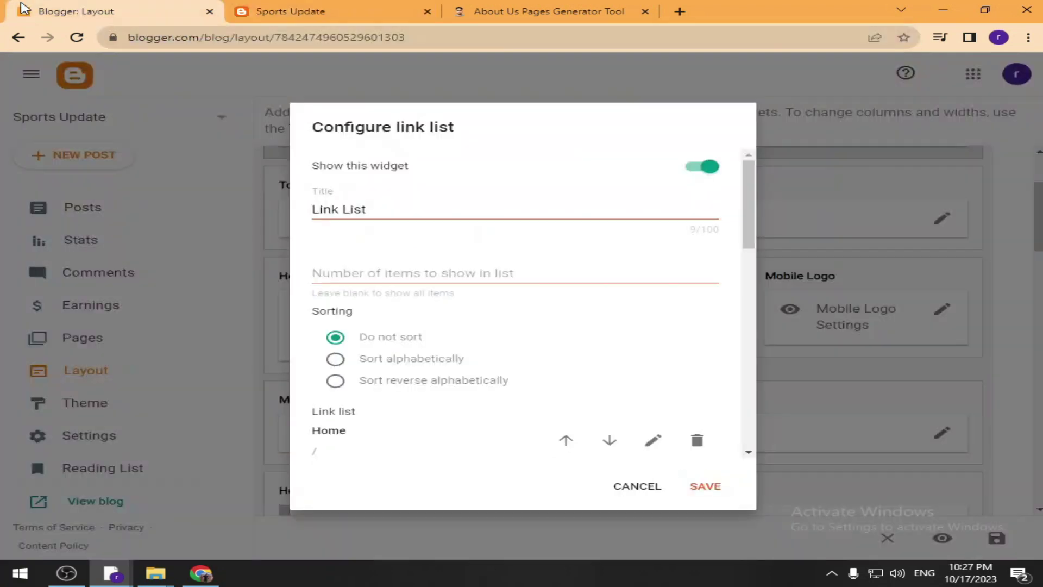
{"action": "scroll", "coordinate": [407, 399], "scroll_direction": "down", "scroll_amount": 4}
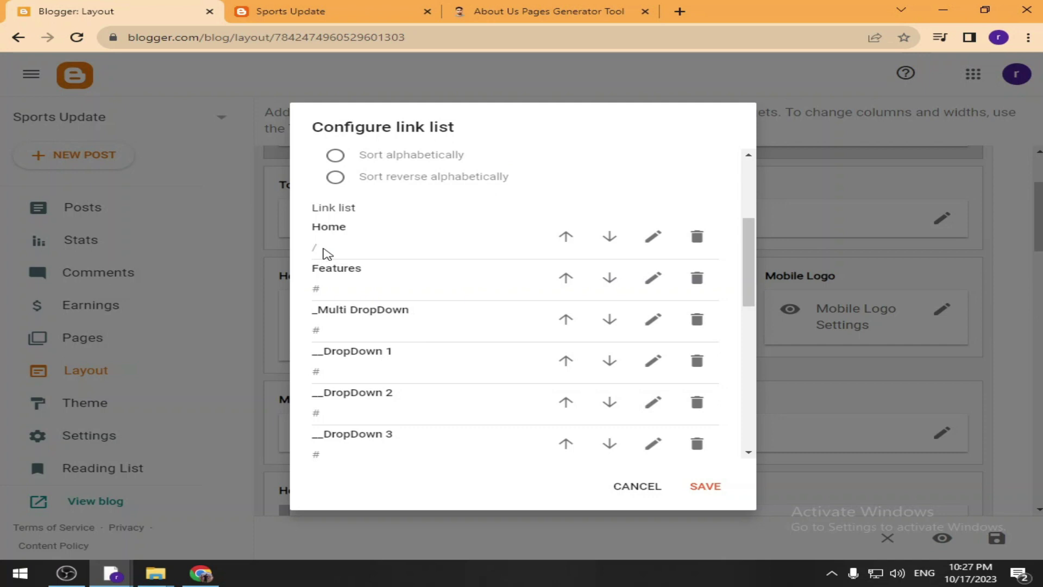
{"action": "left_click", "coordinate": [652, 237]}
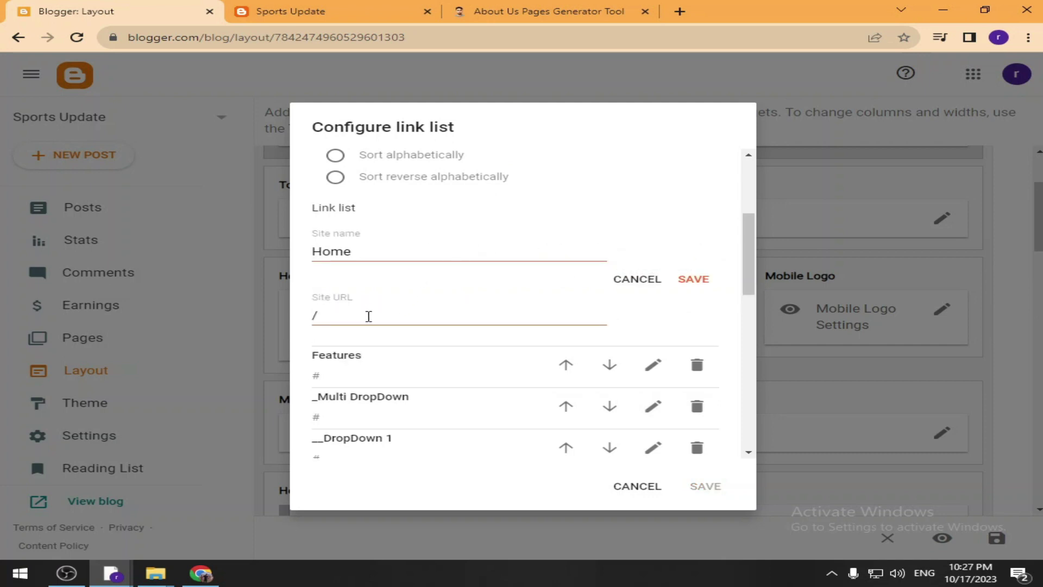
{"action": "left_click_drag", "start_coordinate": [368, 317], "coordinate": [281, 314]}
{"action": "key", "text": "ctrl+v"}
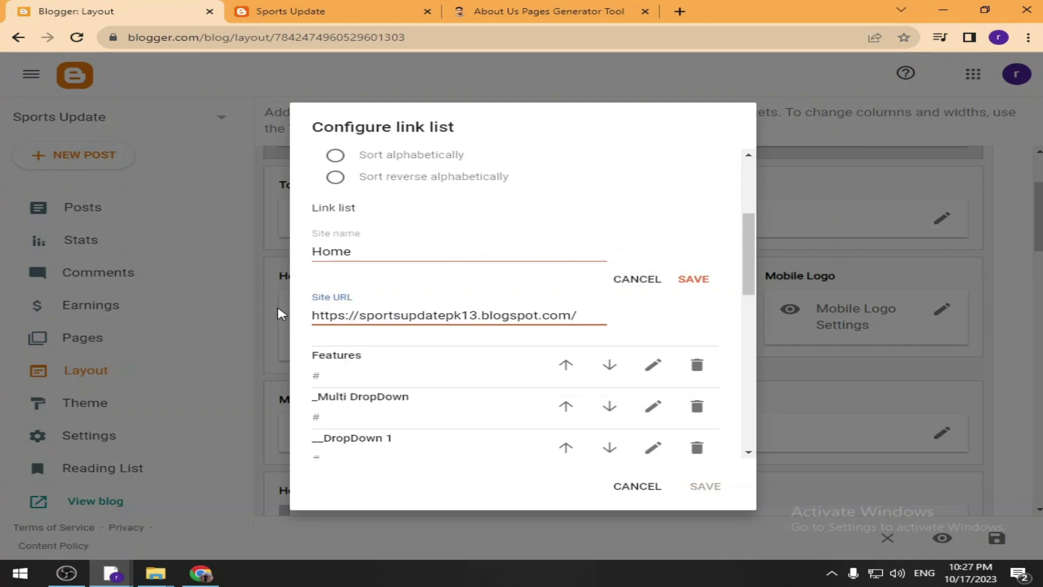
{"action": "left_click", "coordinate": [685, 280]}
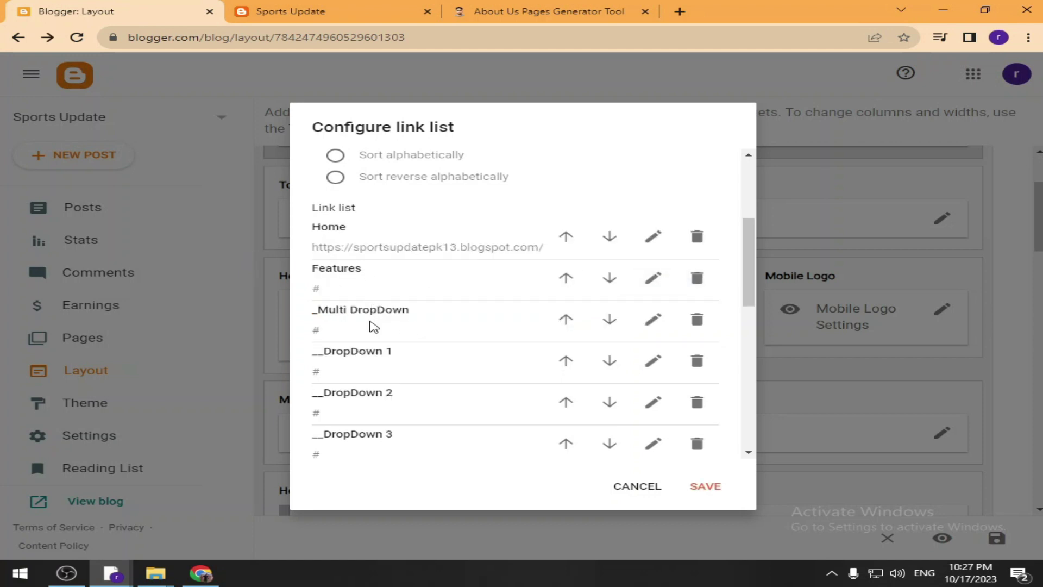
Review all items of the Main Menu link list and compare them with the menu entries on the live blog.
{"action": "scroll", "coordinate": [367, 420], "scroll_direction": "down", "scroll_amount": 4}
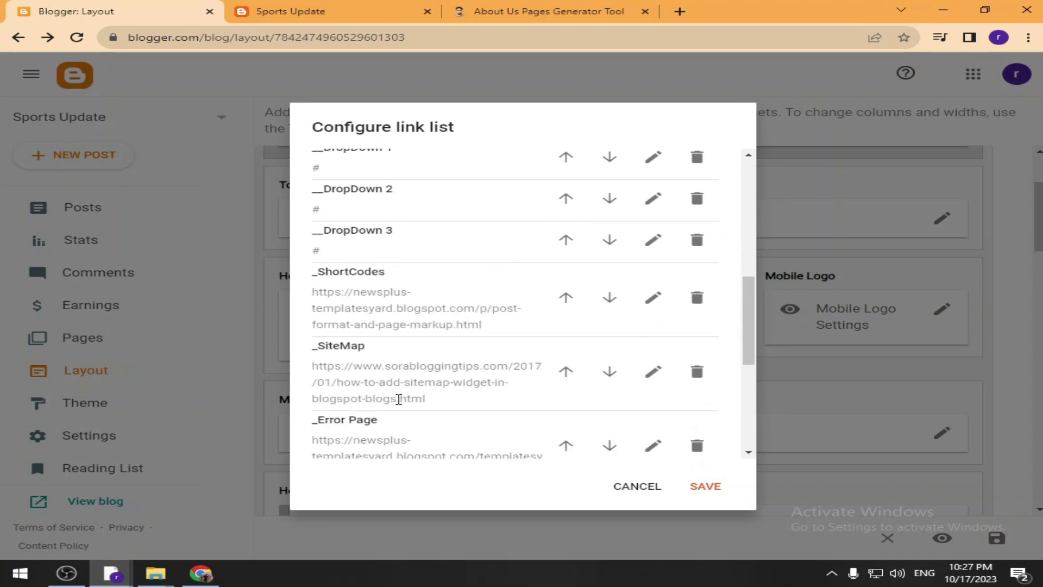
{"action": "scroll", "coordinate": [413, 421], "scroll_direction": "down", "scroll_amount": 4}
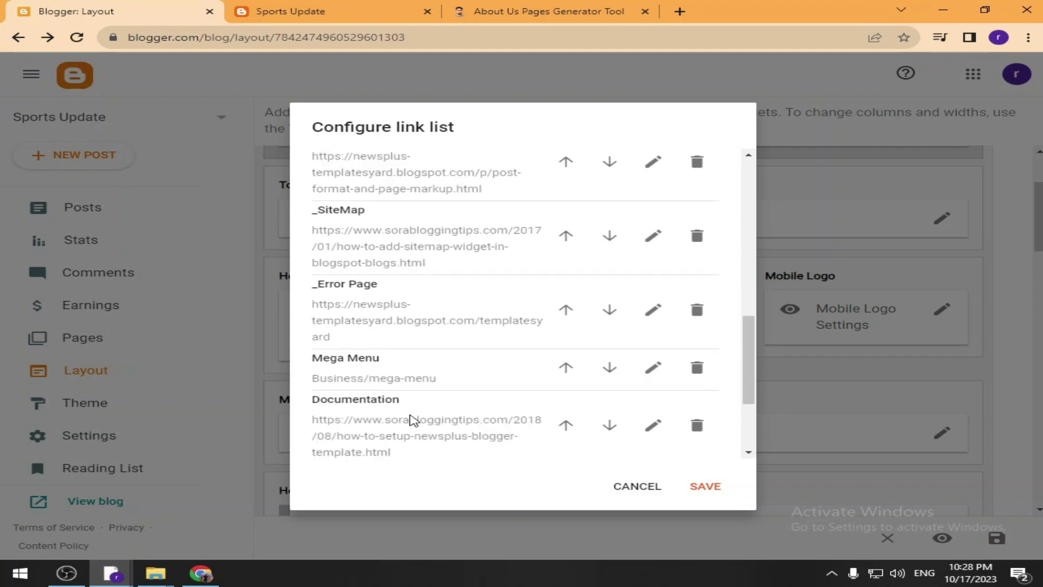
{"action": "scroll", "coordinate": [413, 418], "scroll_direction": "down", "scroll_amount": 1}
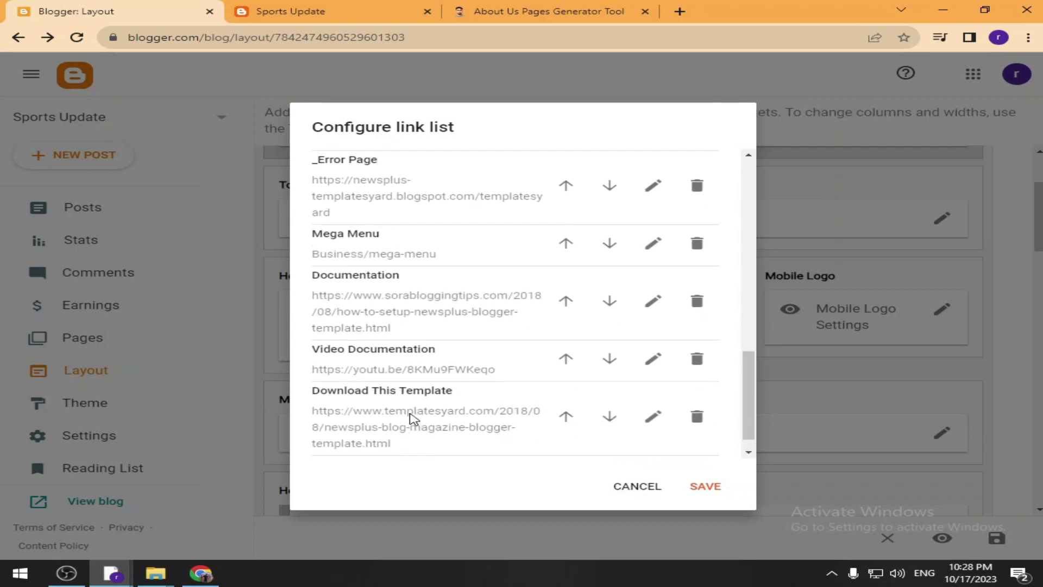
{"action": "scroll", "coordinate": [411, 411], "scroll_direction": "up", "scroll_amount": 15}
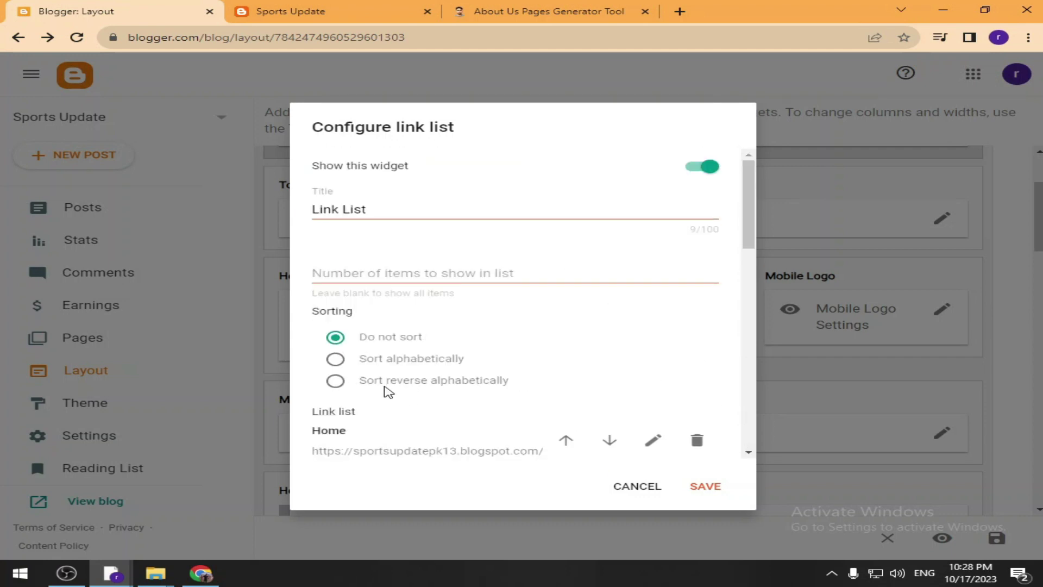
{"action": "scroll", "coordinate": [388, 391], "scroll_direction": "down", "scroll_amount": 3}
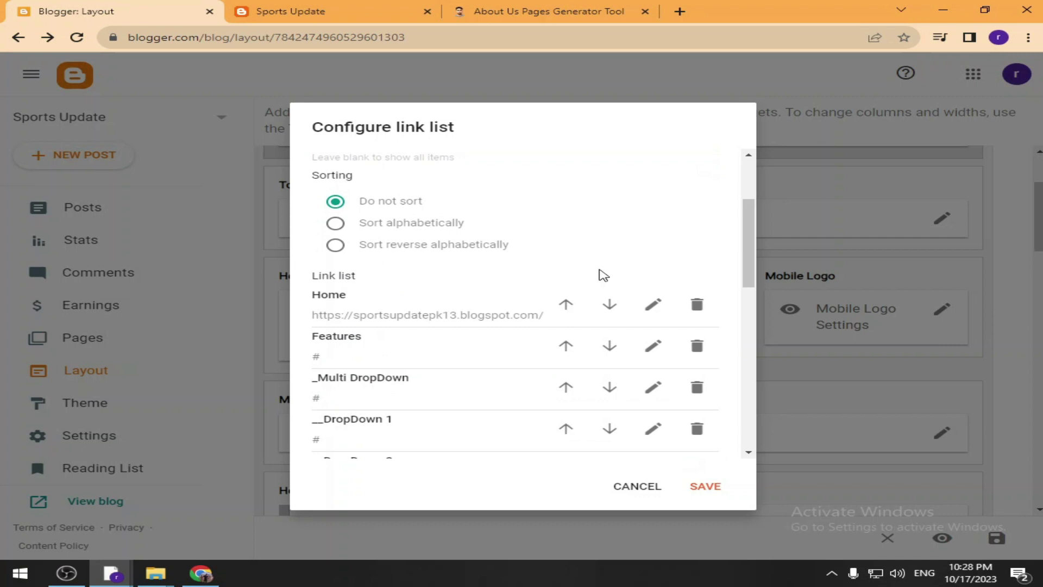
{"action": "left_click", "coordinate": [357, 5]}
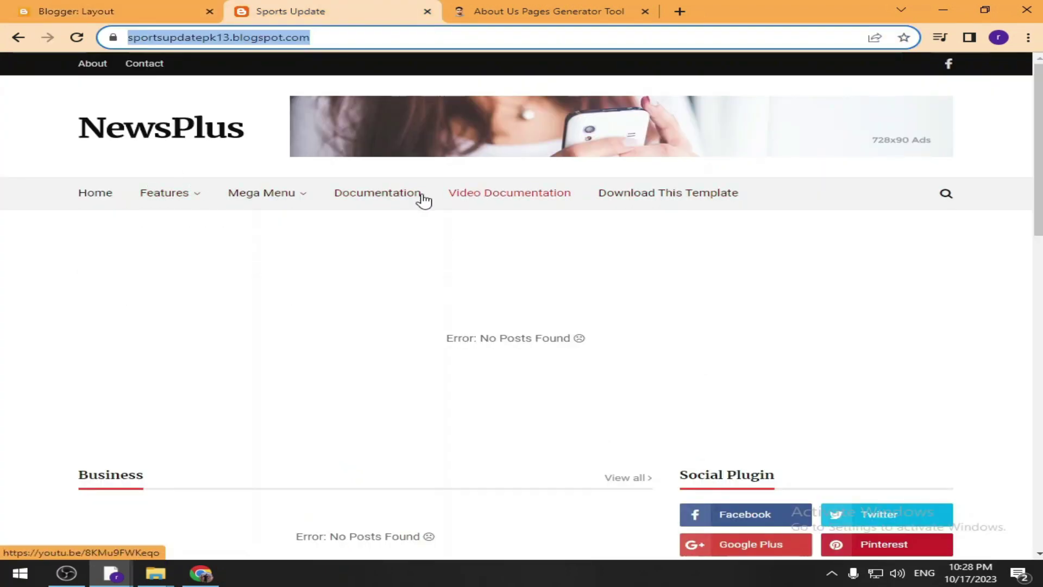
{"action": "left_click", "coordinate": [104, 6]}
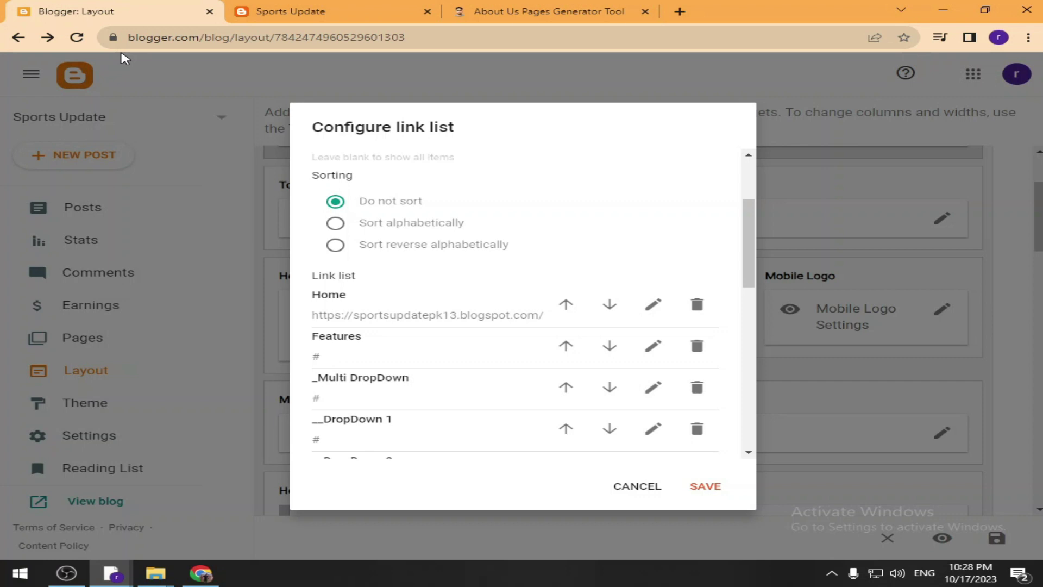
Open the Features item for editing and select its site name.
{"action": "scroll", "coordinate": [613, 303], "scroll_direction": "down", "scroll_amount": 1}
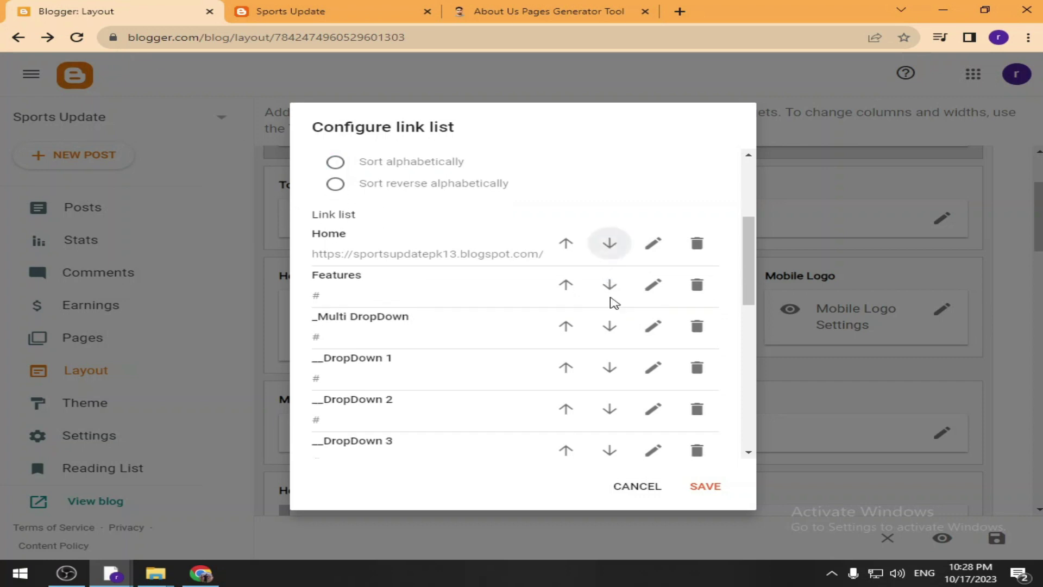
{"action": "left_click", "coordinate": [652, 281]}
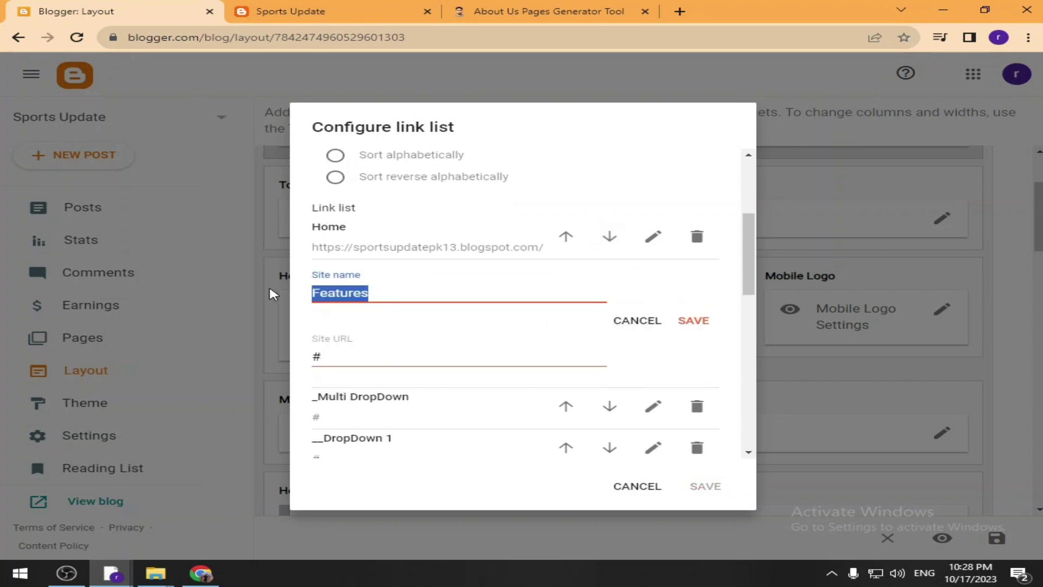
Reopen the Main Menu link list for configuration and delete its __DropDown 1 item.
{"action": "left_click", "coordinate": [939, 435]}
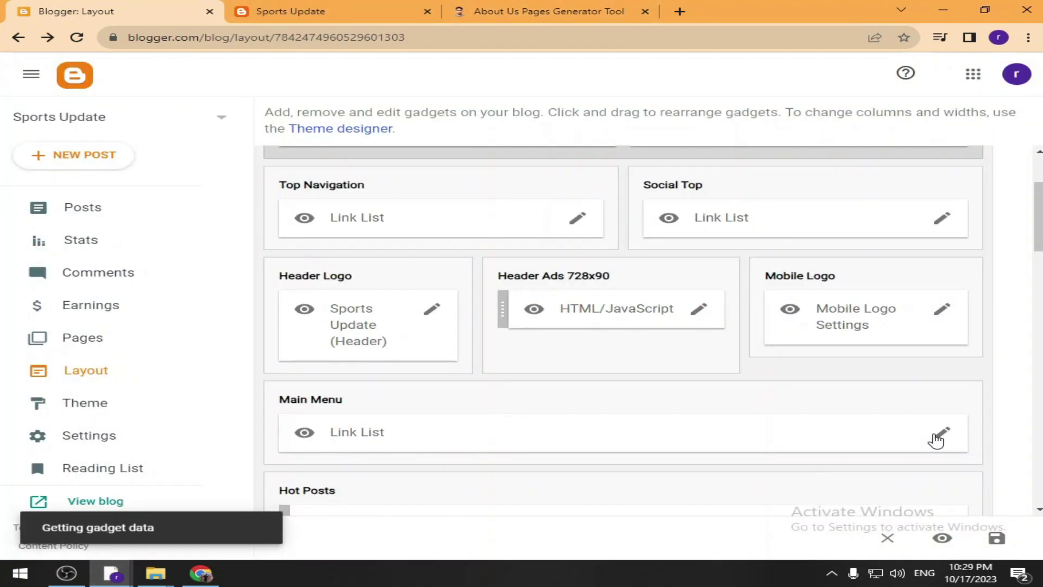
{"action": "scroll", "coordinate": [425, 342], "scroll_direction": "down", "scroll_amount": 5}
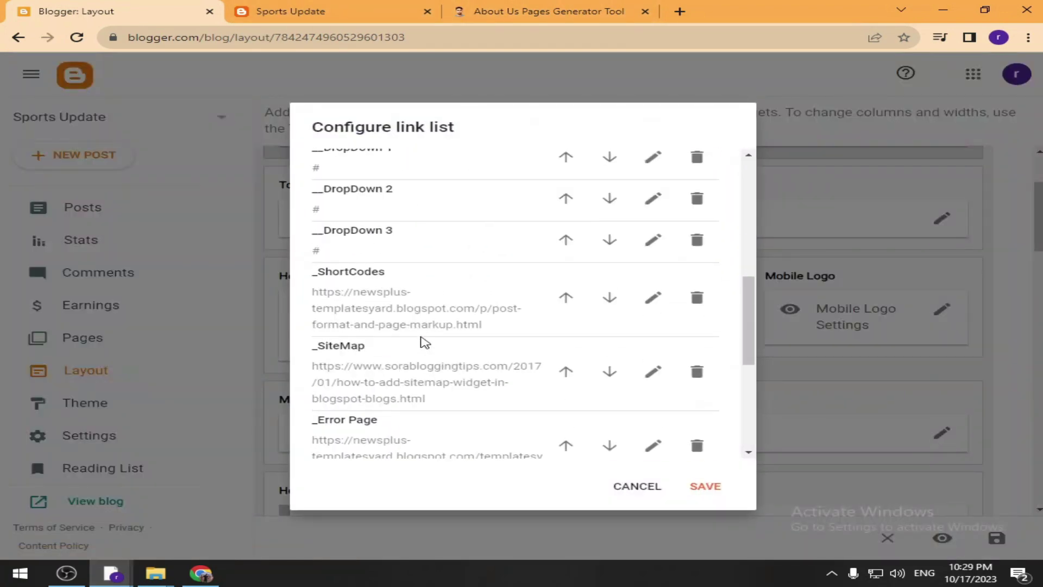
{"action": "scroll", "coordinate": [425, 342], "scroll_direction": "up", "scroll_amount": 5}
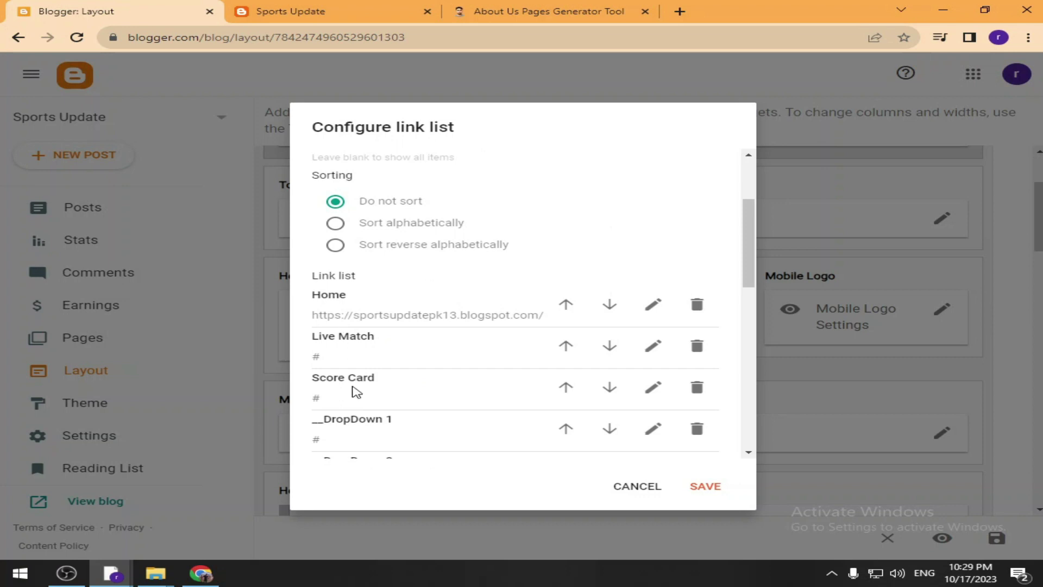
{"action": "left_click", "coordinate": [697, 429]}
{"action": "scroll", "coordinate": [698, 413], "scroll_direction": "down", "scroll_amount": 1}
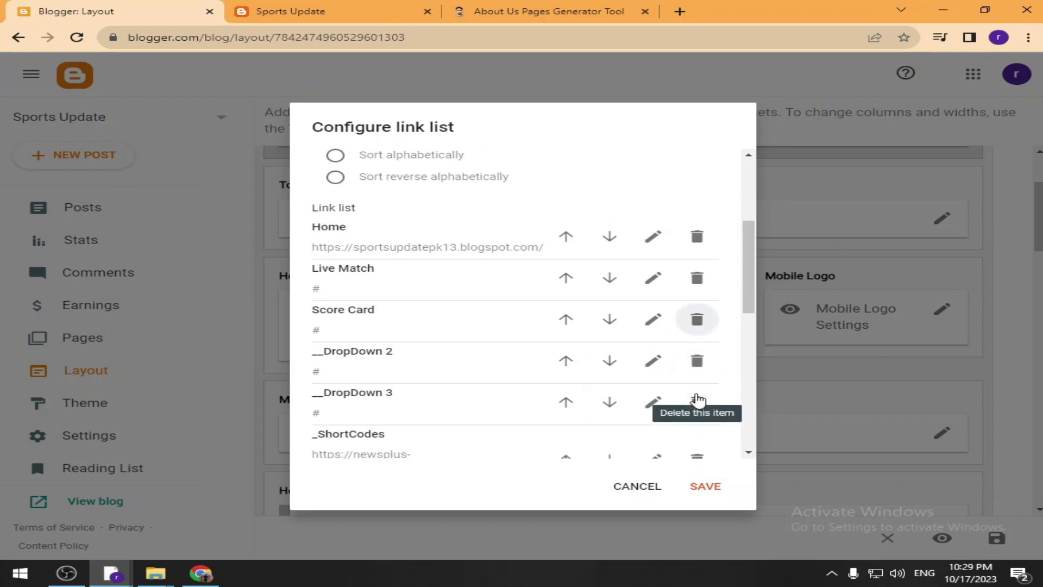
{"action": "left_click", "coordinate": [653, 361]}
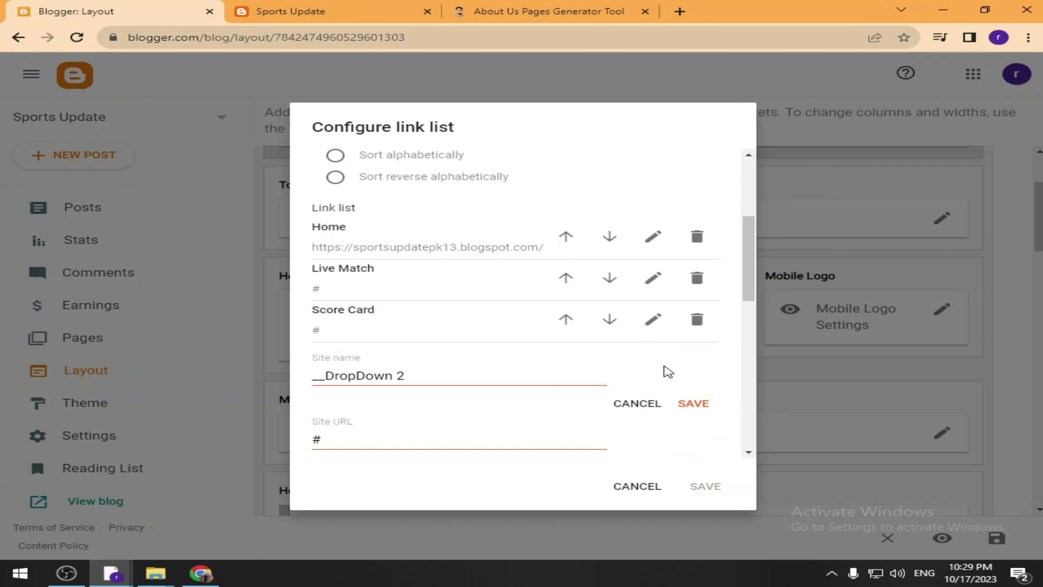
{"action": "scroll", "coordinate": [646, 375], "scroll_direction": "down", "scroll_amount": 3}
{"action": "scroll", "coordinate": [646, 364], "scroll_direction": "up", "scroll_amount": 2}
{"action": "left_click", "coordinate": [637, 337]}
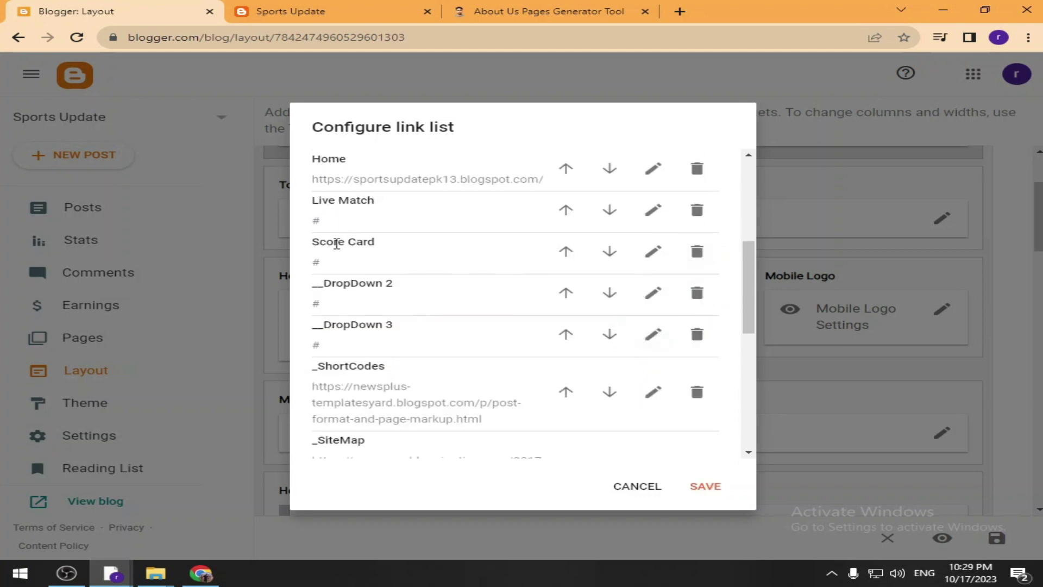
Delete the __DropDown 2 and __DropDown 3 items, compare the list with the blog's menu and save the link list.
{"action": "left_click", "coordinate": [697, 295]}
{"action": "left_click", "coordinate": [697, 295]}
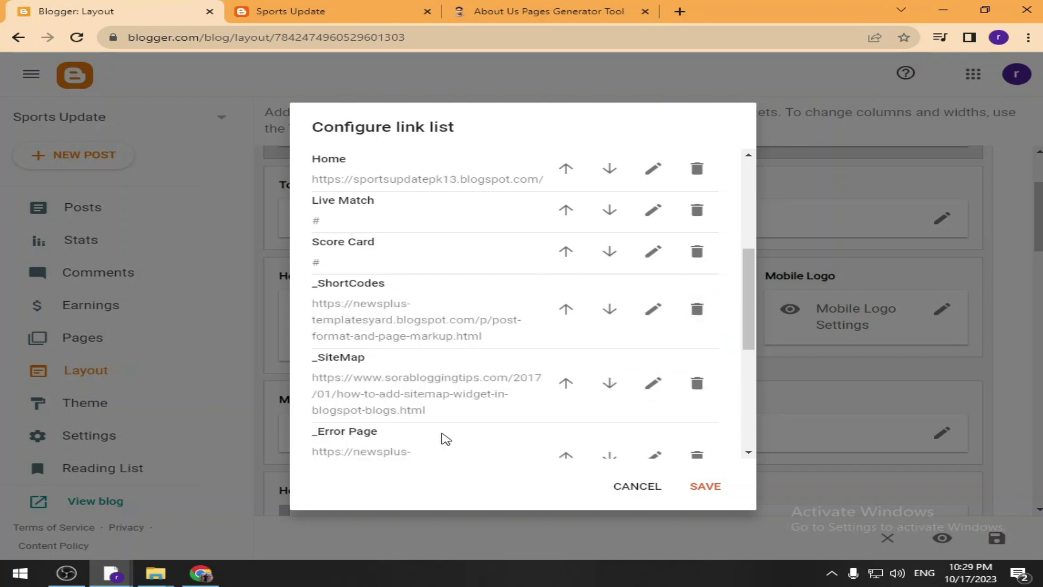
{"action": "left_click", "coordinate": [374, 7]}
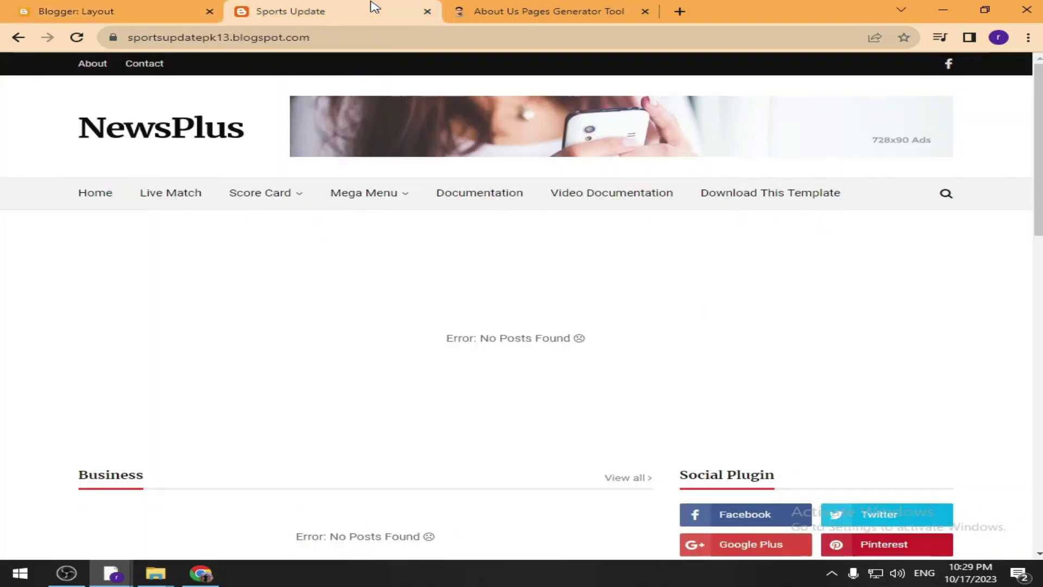
{"action": "left_click", "coordinate": [95, 6]}
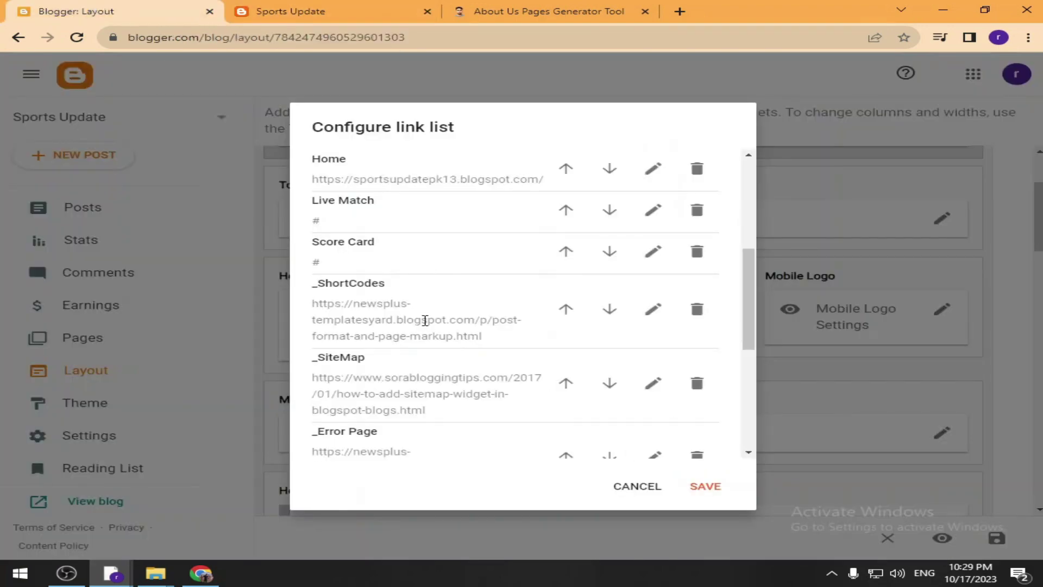
{"action": "scroll", "coordinate": [425, 320], "scroll_direction": "down", "scroll_amount": 5}
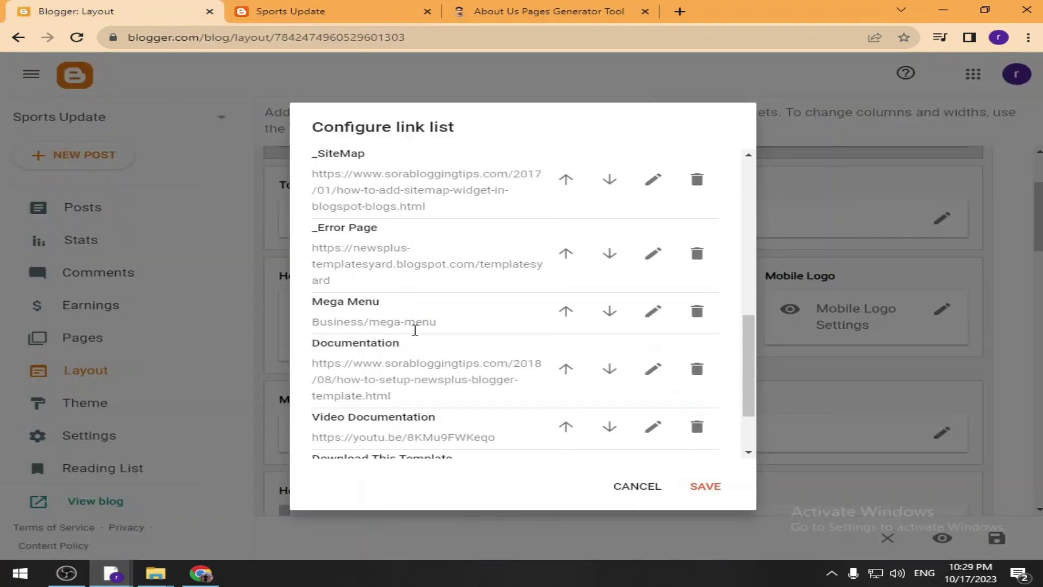
{"action": "left_click", "coordinate": [713, 492]}
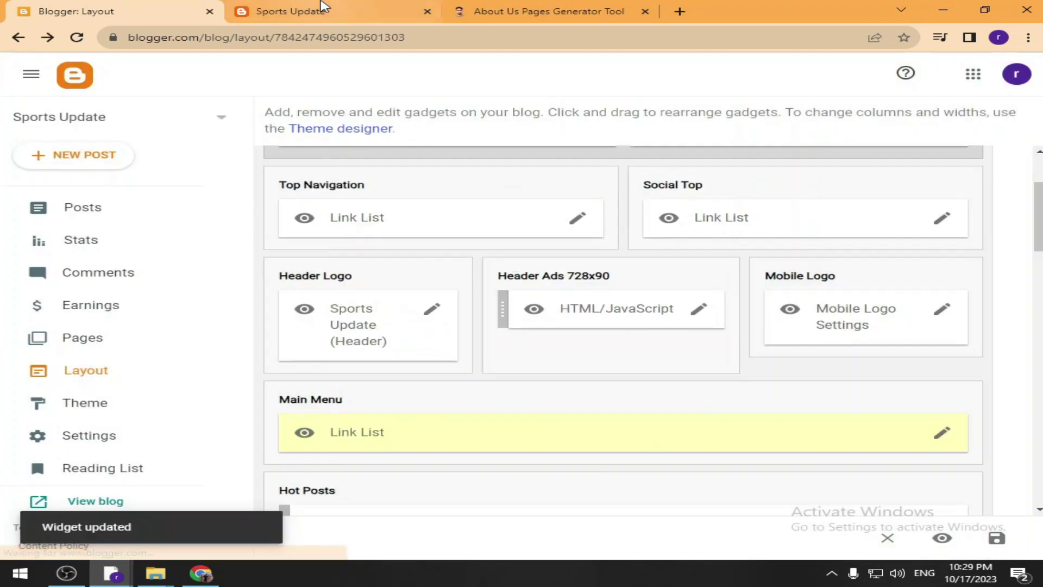
Reload the blog and check the submenu under Score Card.
{"action": "left_click", "coordinate": [326, 8]}
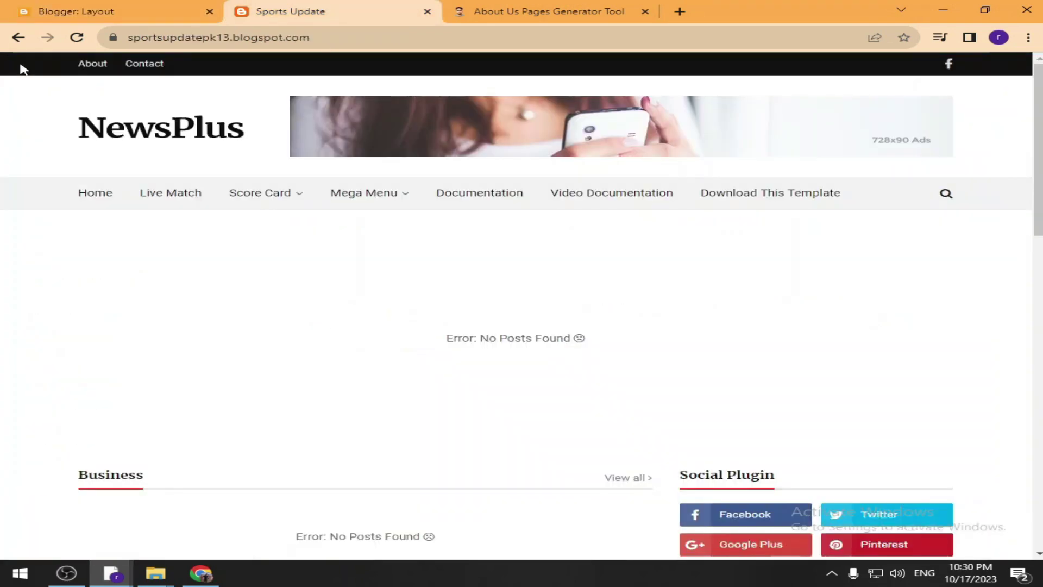
{"action": "left_click", "coordinate": [77, 37]}
{"action": "mouse_move", "coordinate": [317, 215]}
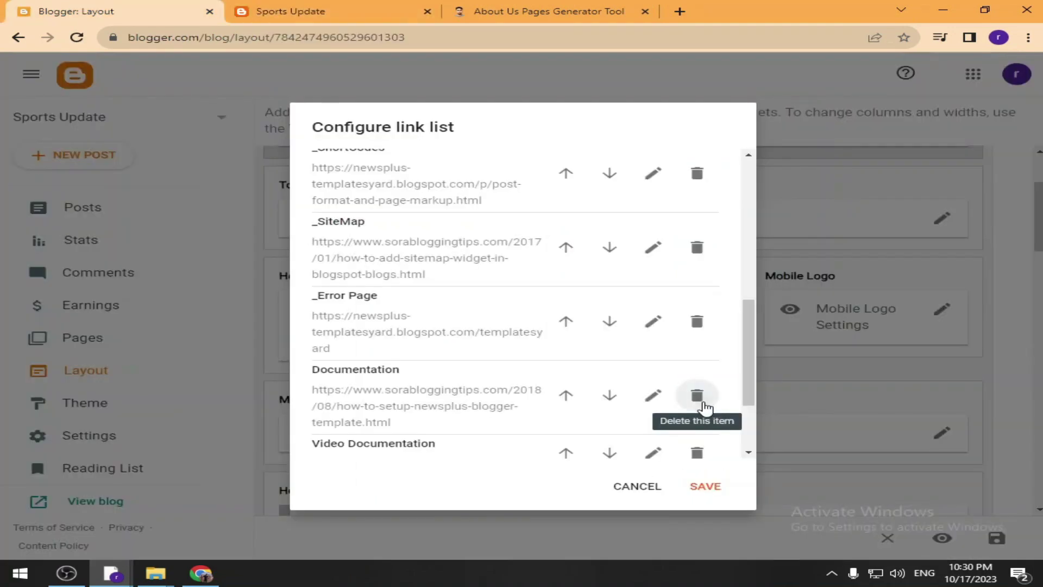
Delete the Documentation, Video Documentation and Download This Template items and save the Main Menu link list.
{"action": "left_click", "coordinate": [697, 395]}
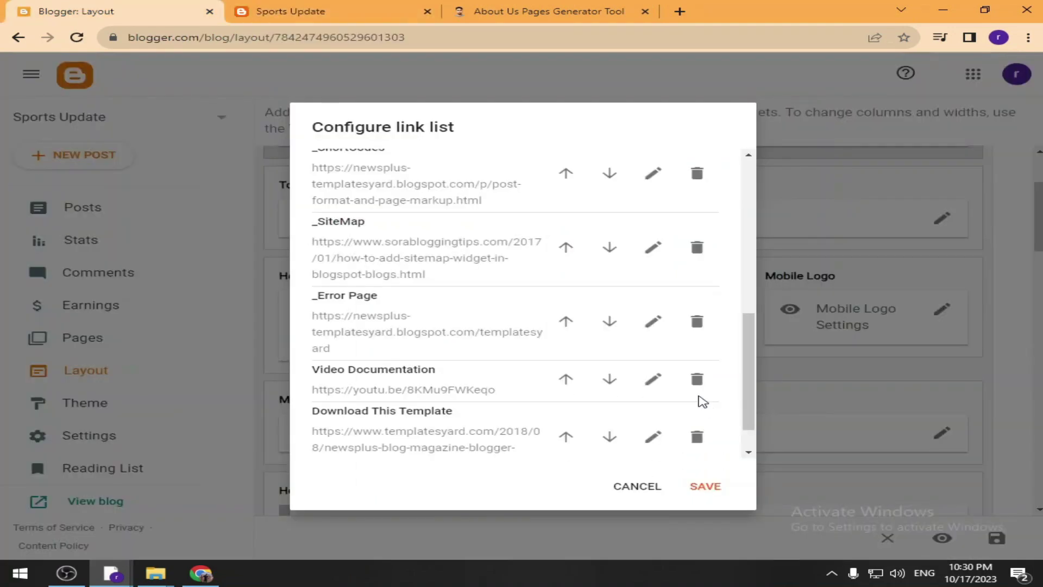
{"action": "left_click", "coordinate": [696, 380]}
{"action": "left_click", "coordinate": [699, 391]}
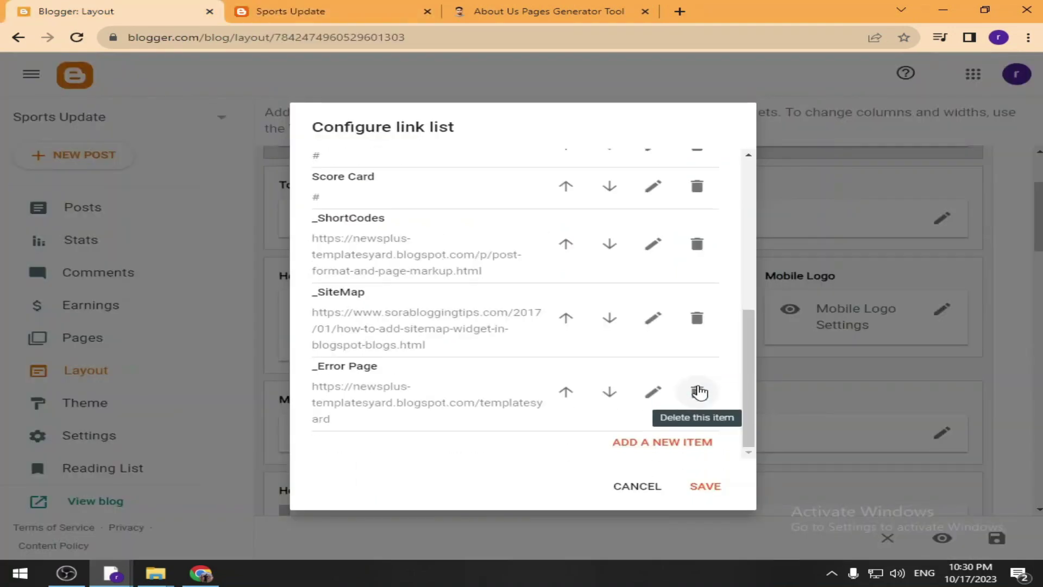
{"action": "left_click", "coordinate": [708, 485]}
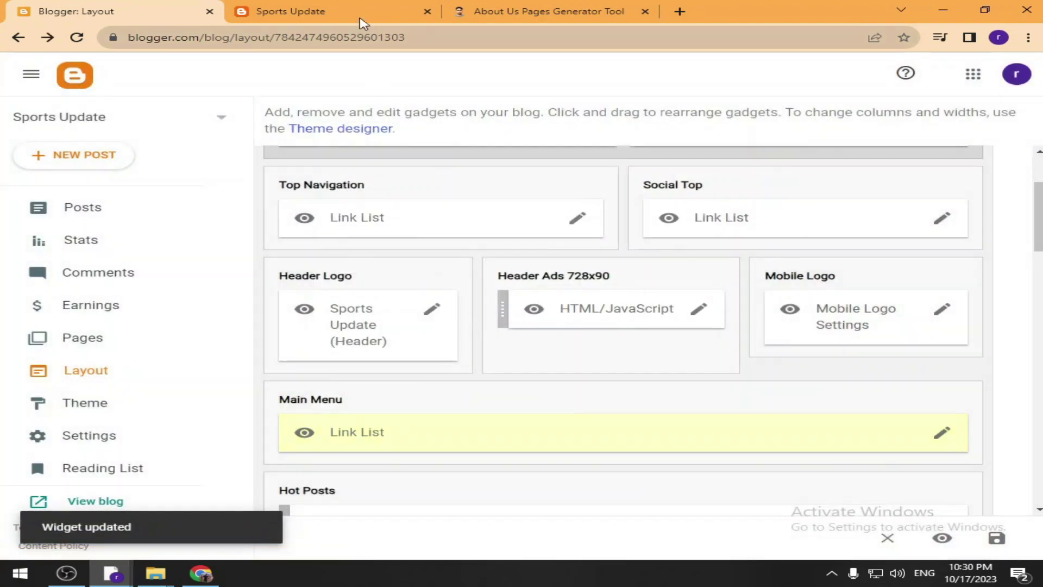
Reload the blog, check its main menu and follow the SiteMap link under Score Card.
{"action": "left_click", "coordinate": [361, 17]}
{"action": "left_click", "coordinate": [76, 38]}
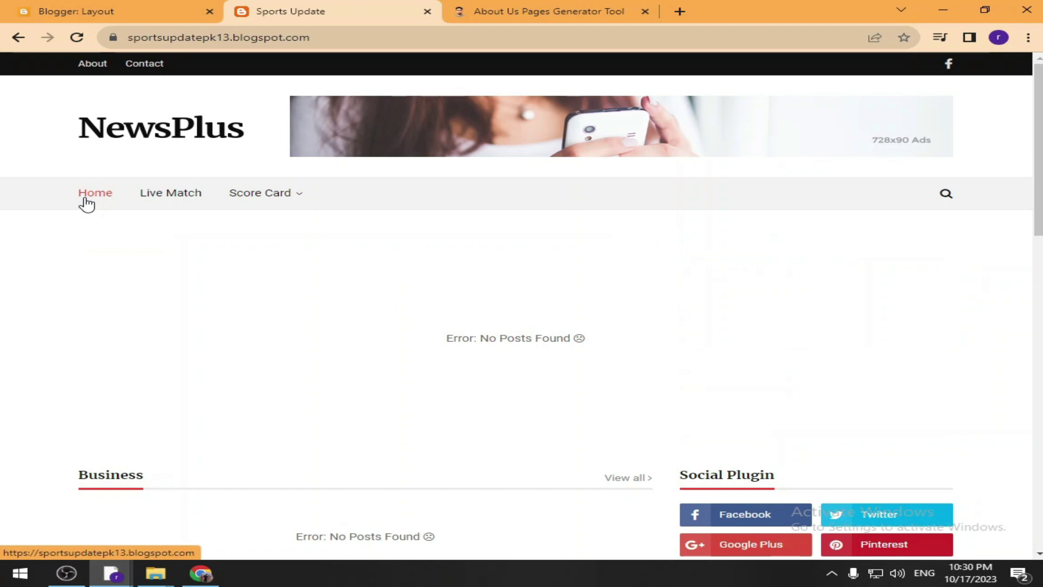
{"action": "mouse_move", "coordinate": [267, 204]}
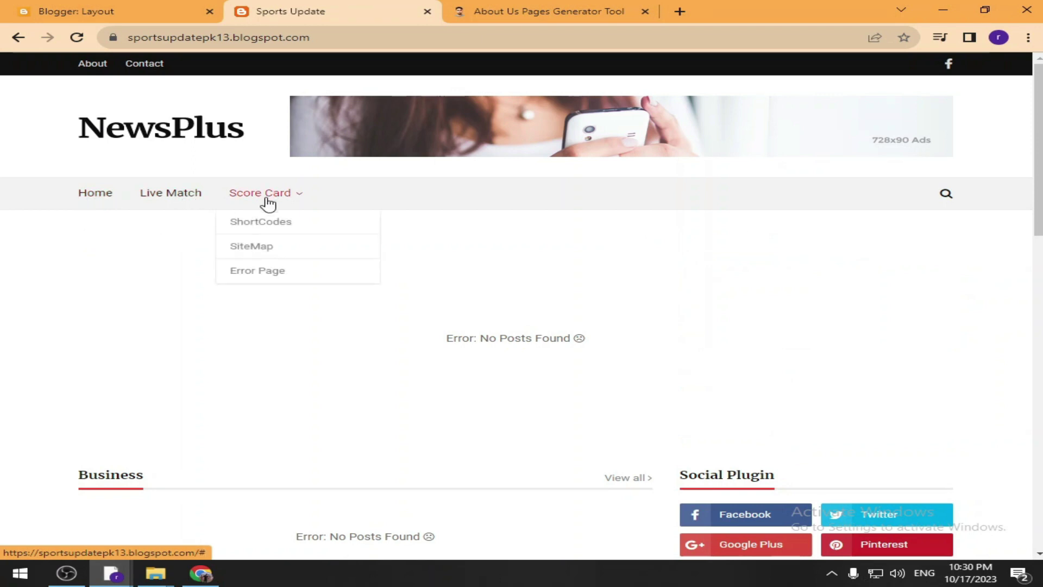
{"action": "left_click", "coordinate": [255, 247]}
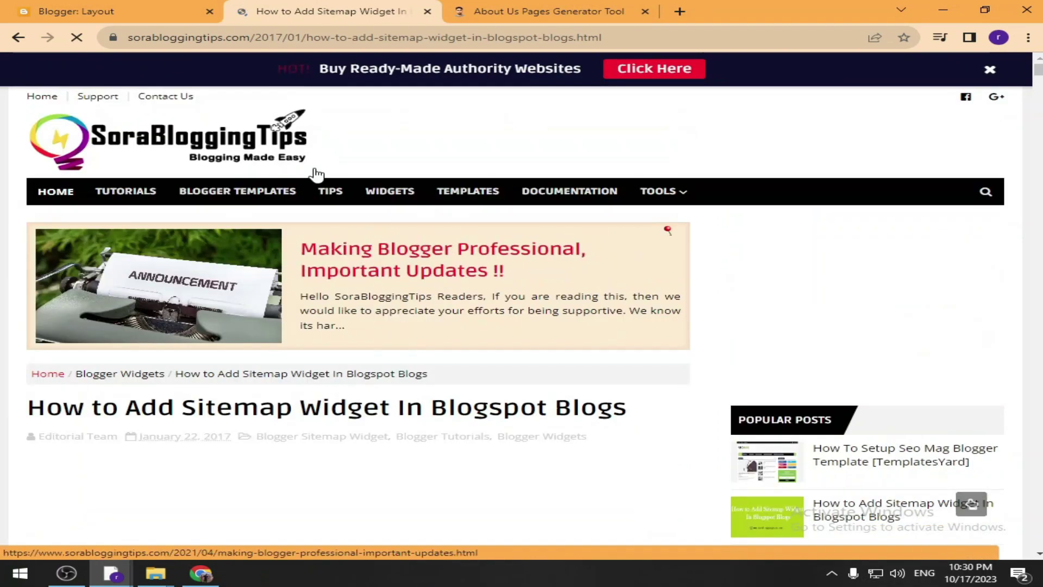
Return to the Blogger layout, delete the _ShortCodes, _SiteMap and _Error Page items from the Main Menu link list and save it.
{"action": "left_click", "coordinate": [18, 37]}
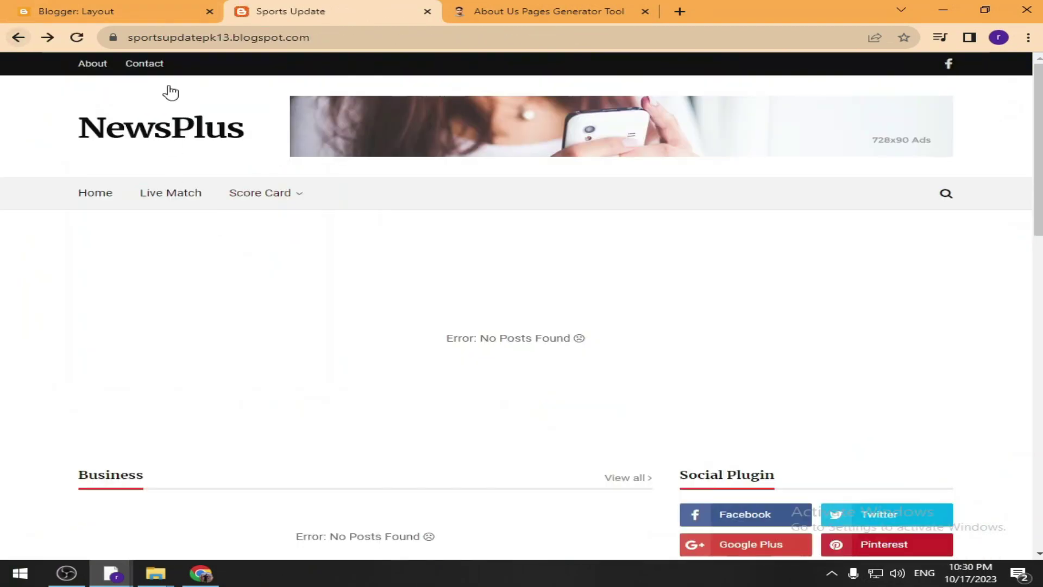
{"action": "left_click", "coordinate": [76, 11]}
{"action": "left_click", "coordinate": [942, 433]}
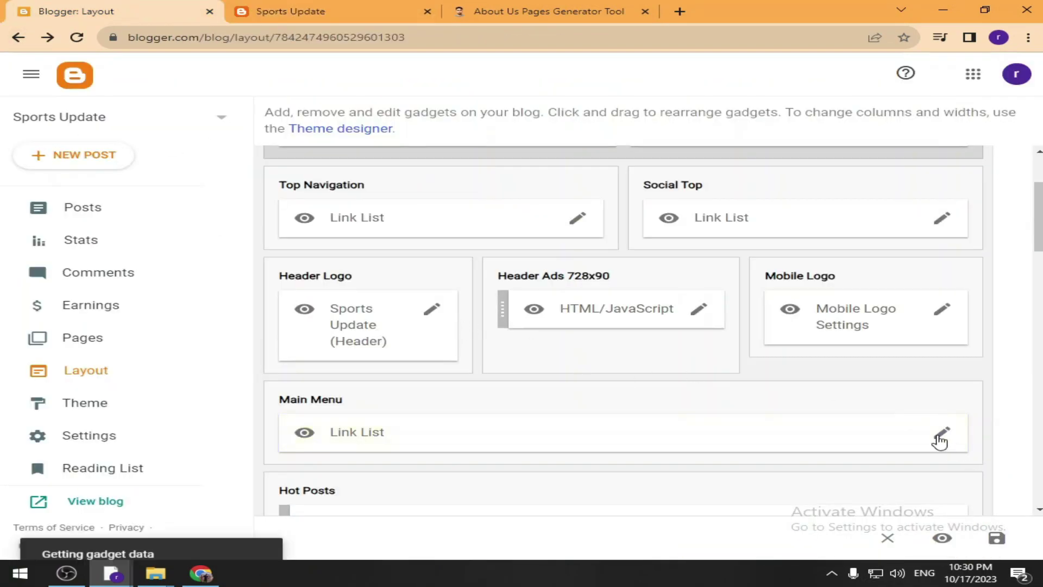
{"action": "scroll", "coordinate": [493, 375], "scroll_direction": "down", "scroll_amount": 10}
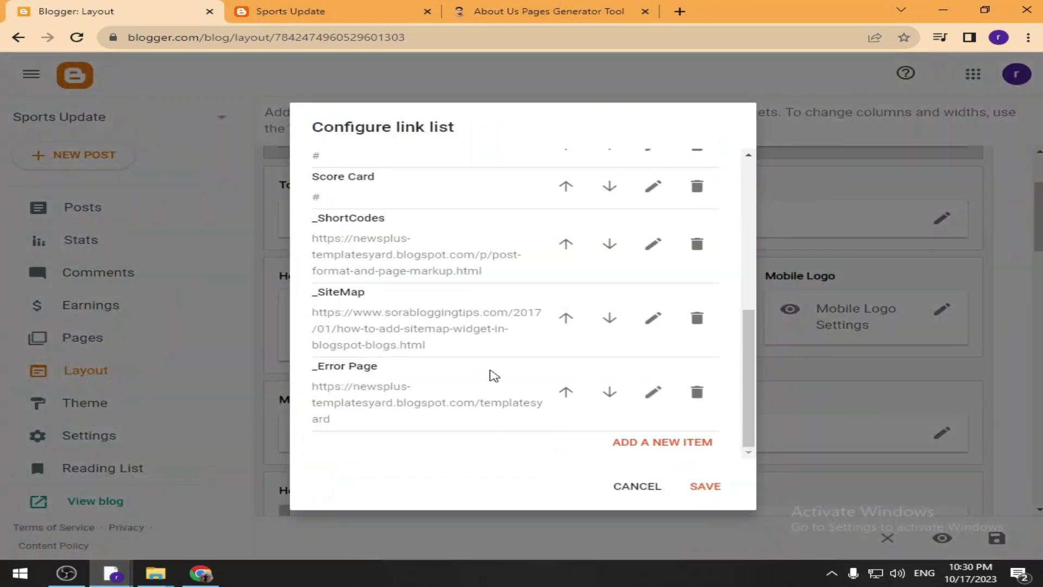
{"action": "left_click", "coordinate": [697, 391]}
{"action": "left_click", "coordinate": [697, 321]}
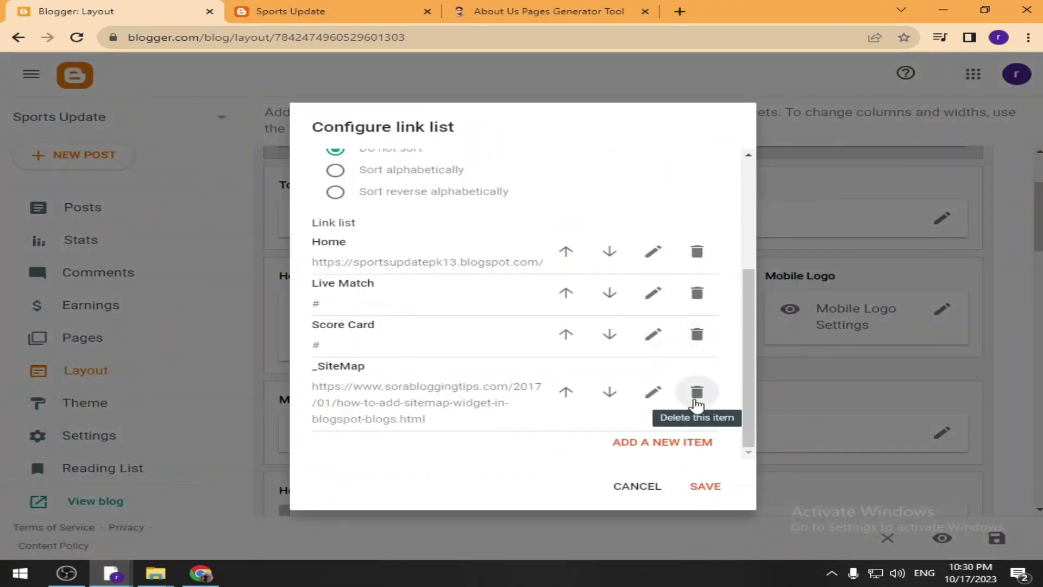
{"action": "left_click", "coordinate": [696, 392]}
{"action": "left_click", "coordinate": [702, 486]}
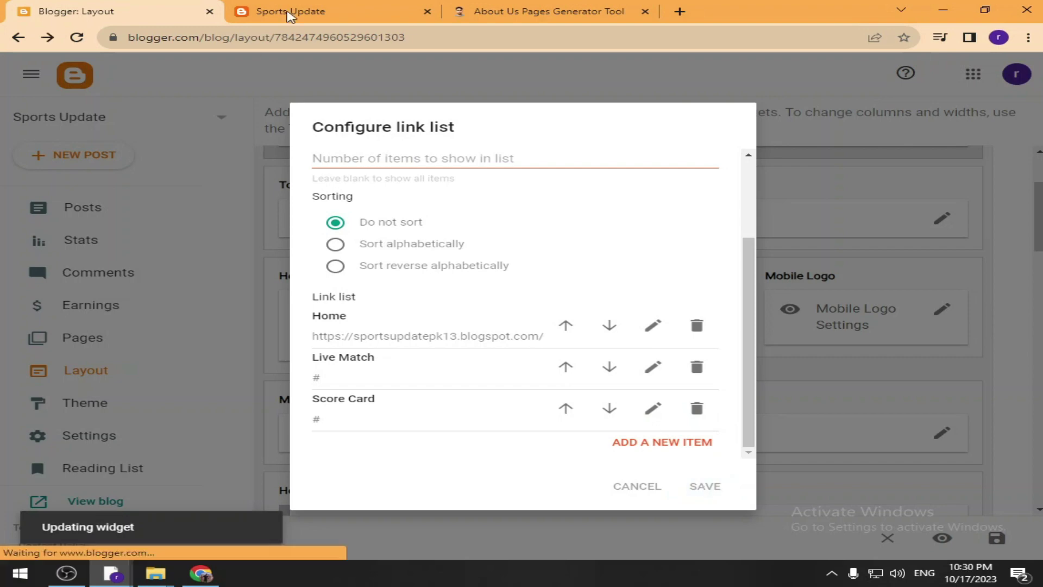
Reload the blog and check the Score Card menu entry and the post sections on the home page.
{"action": "left_click", "coordinate": [290, 11]}
{"action": "left_click", "coordinate": [77, 37]}
{"action": "mouse_move", "coordinate": [296, 238]}
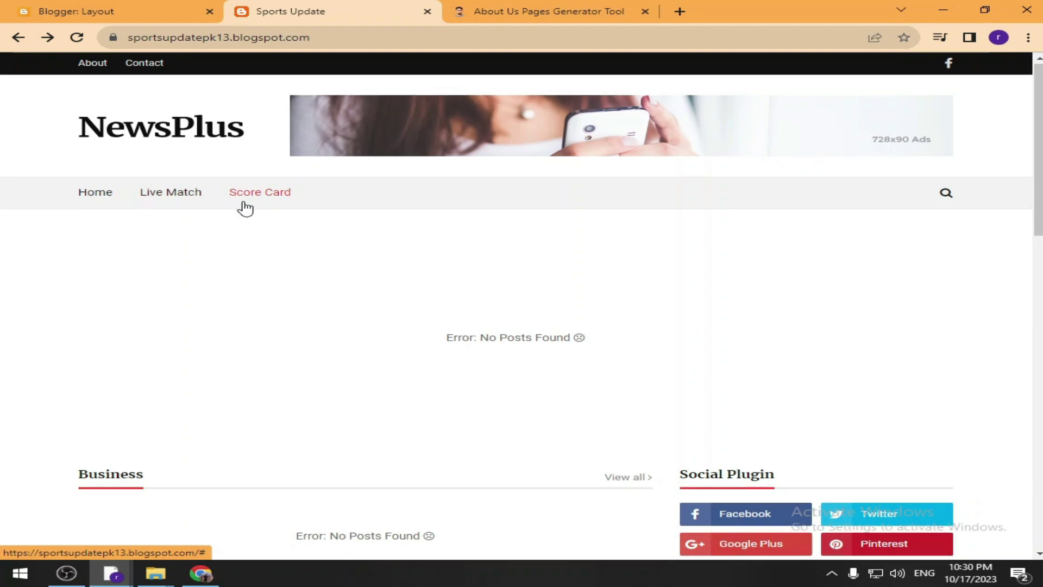
{"action": "scroll", "coordinate": [184, 277], "scroll_direction": "down", "scroll_amount": 3}
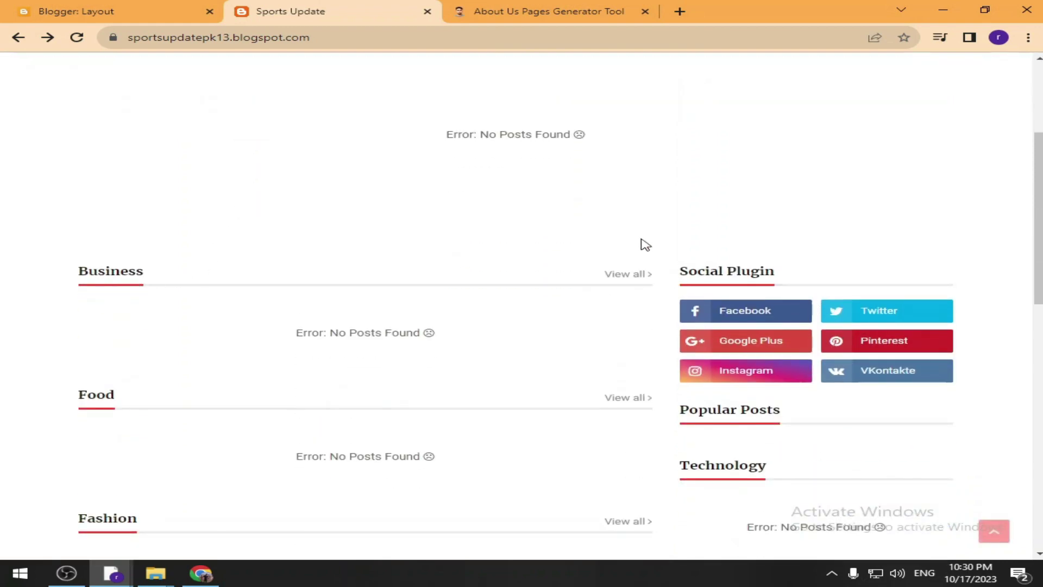
{"action": "scroll", "coordinate": [100, 389], "scroll_direction": "down", "scroll_amount": 4}
{"action": "scroll", "coordinate": [130, 288], "scroll_direction": "down", "scroll_amount": 2}
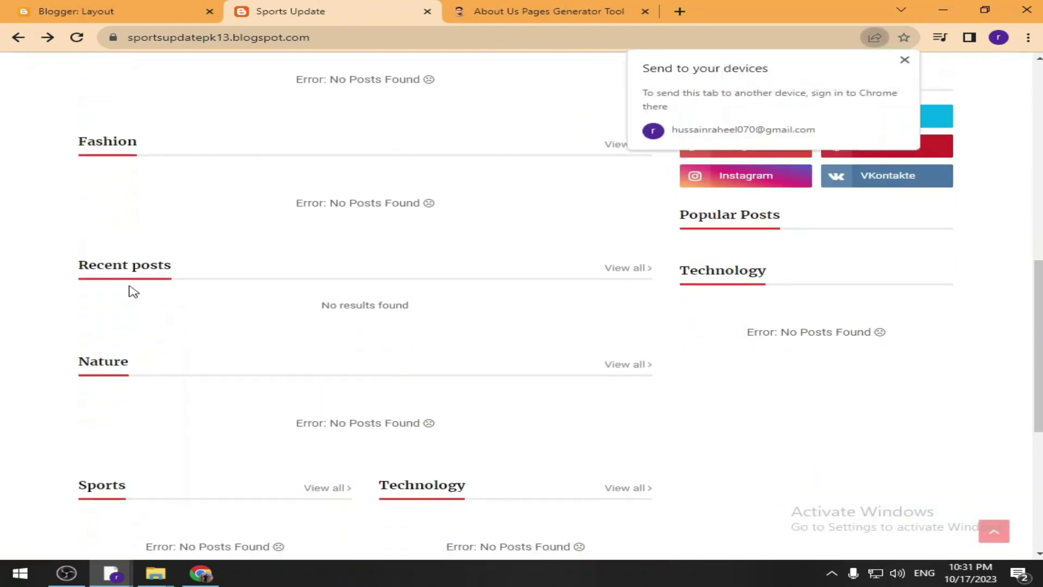
{"action": "scroll", "coordinate": [198, 228], "scroll_direction": "up", "scroll_amount": 6}
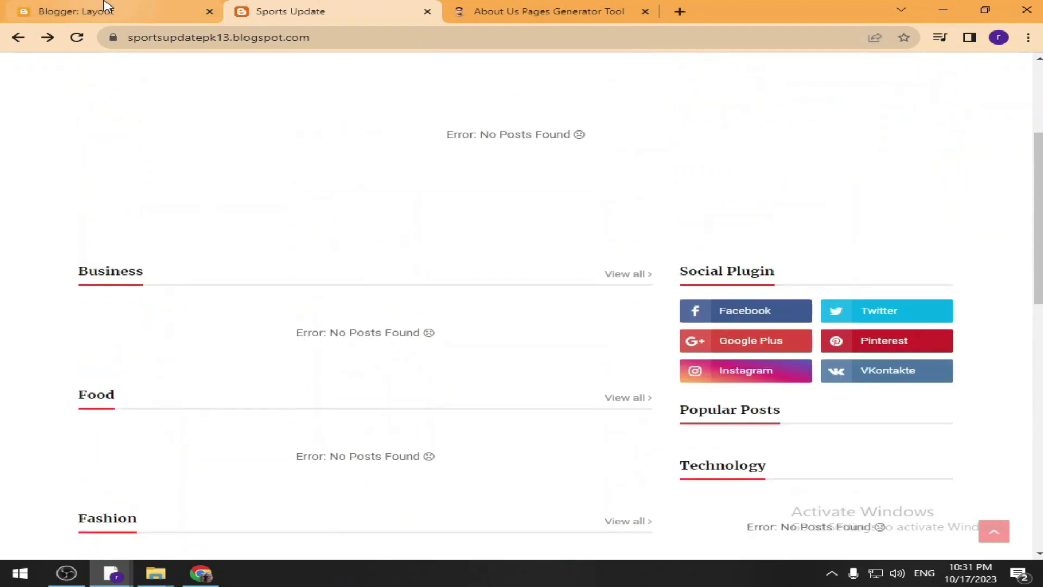
Open the Business gadget under Featured Posts 01 in the Blogger layout and change its title to Live Match.
{"action": "left_click", "coordinate": [103, 7]}
{"action": "scroll", "coordinate": [596, 340], "scroll_direction": "down", "scroll_amount": 3}
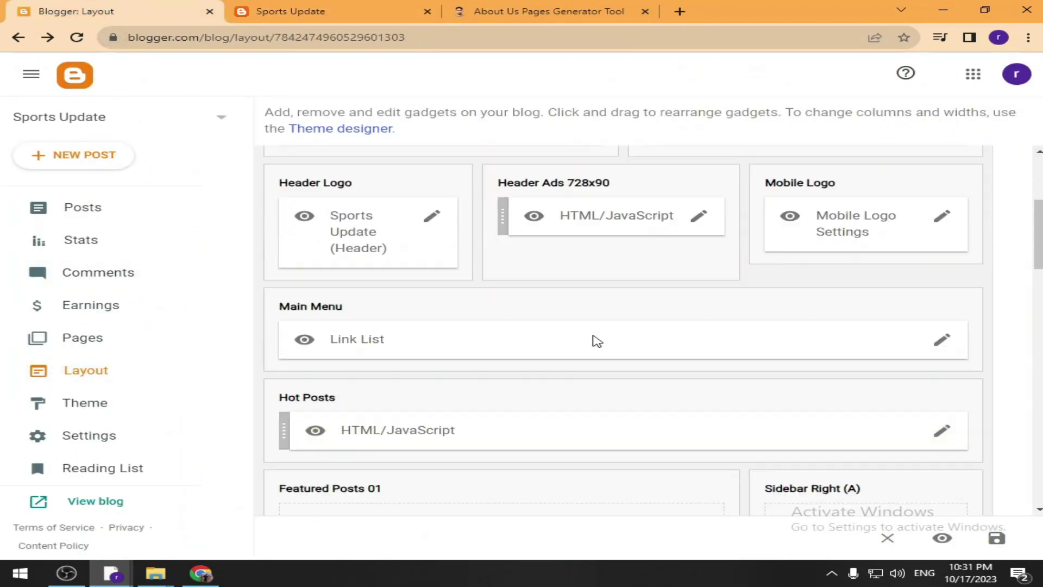
{"action": "scroll", "coordinate": [714, 294], "scroll_direction": "down", "scroll_amount": 1}
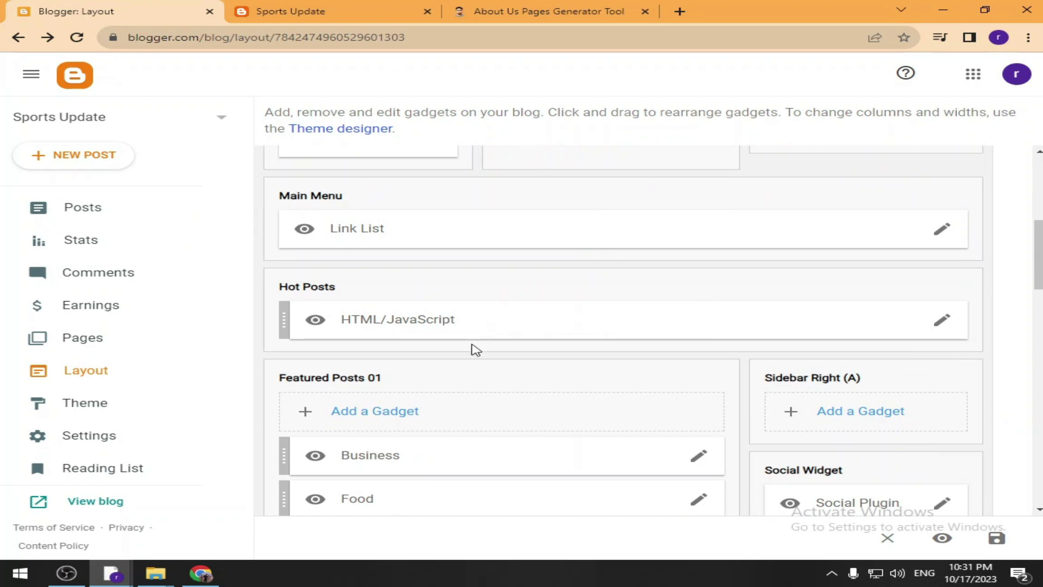
{"action": "scroll", "coordinate": [472, 350], "scroll_direction": "down", "scroll_amount": 2}
{"action": "scroll", "coordinate": [394, 295], "scroll_direction": "down", "scroll_amount": 2}
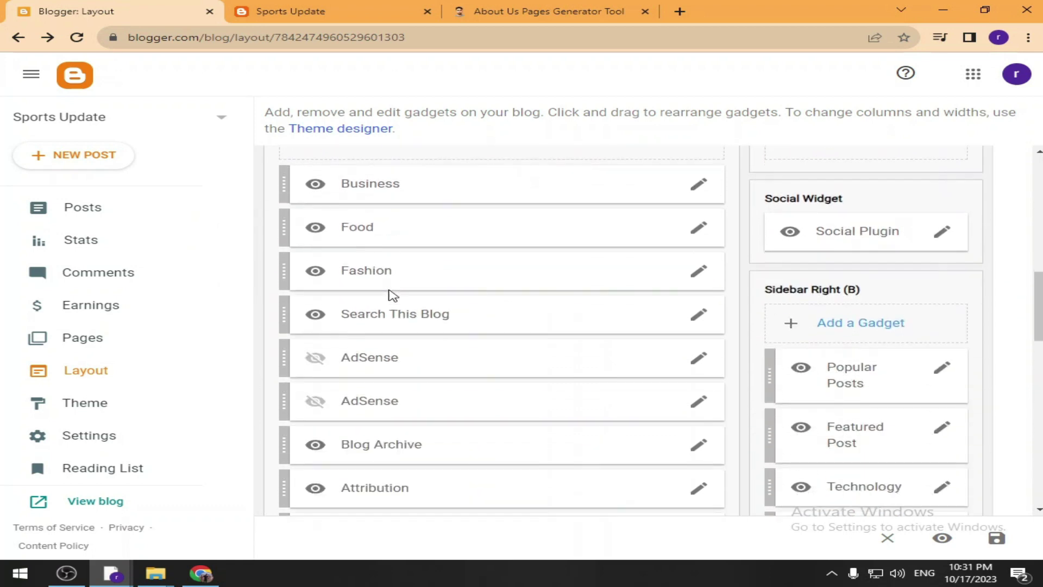
{"action": "left_click", "coordinate": [700, 188]}
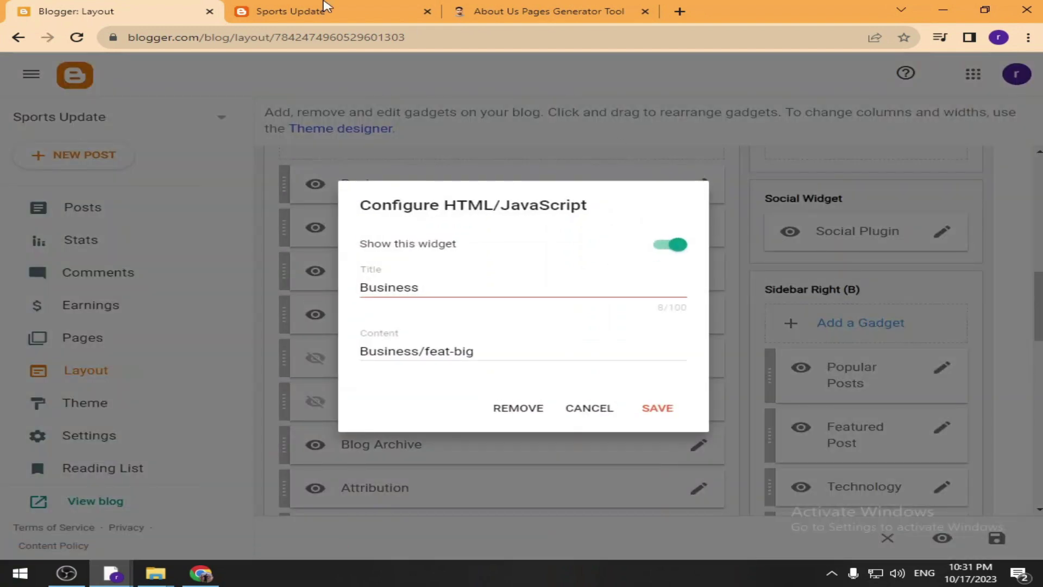
{"action": "left_click", "coordinate": [325, 9]}
{"action": "scroll", "coordinate": [329, 250], "scroll_direction": "up", "scroll_amount": 3}
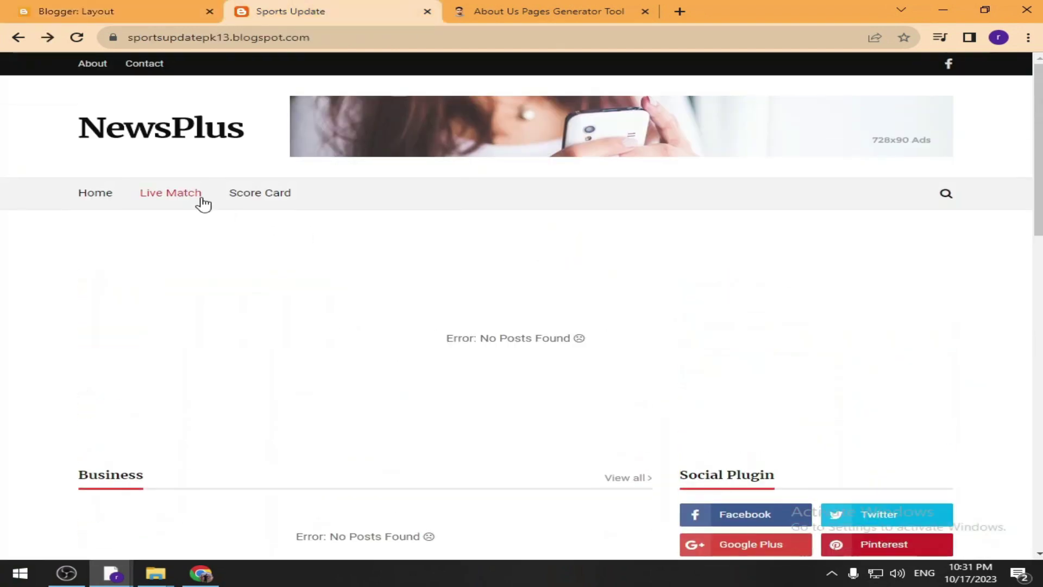
{"action": "left_click", "coordinate": [77, 11]}
{"action": "triple_click", "coordinate": [434, 286]}
{"action": "type", "text": "Live Match"}
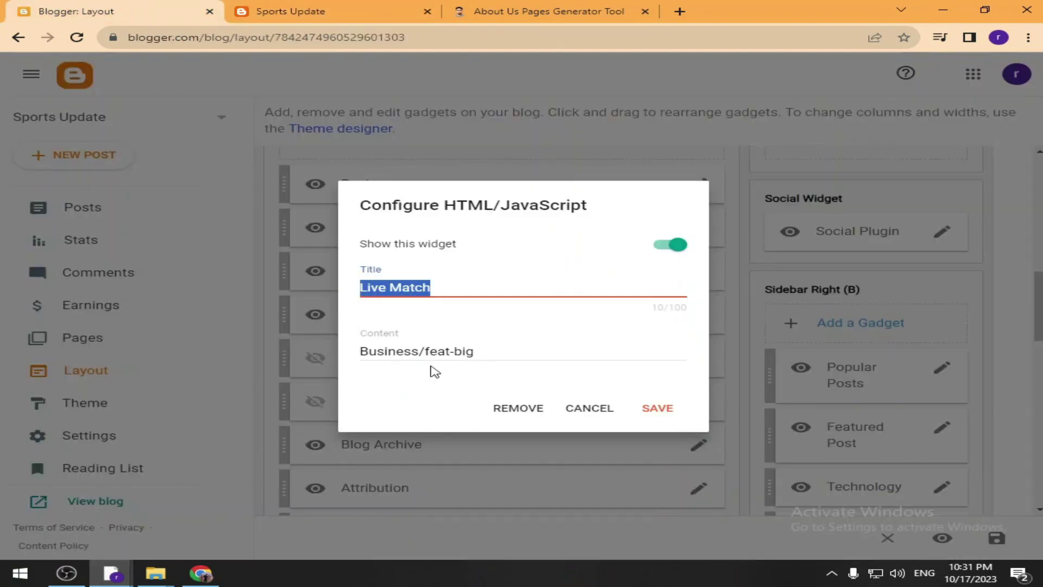
Set the gadget's content to Live Match/feat-big and save it.
{"action": "left_click", "coordinate": [420, 351]}
{"action": "left_click_drag", "start_coordinate": [401, 348], "coordinate": [358, 347]}
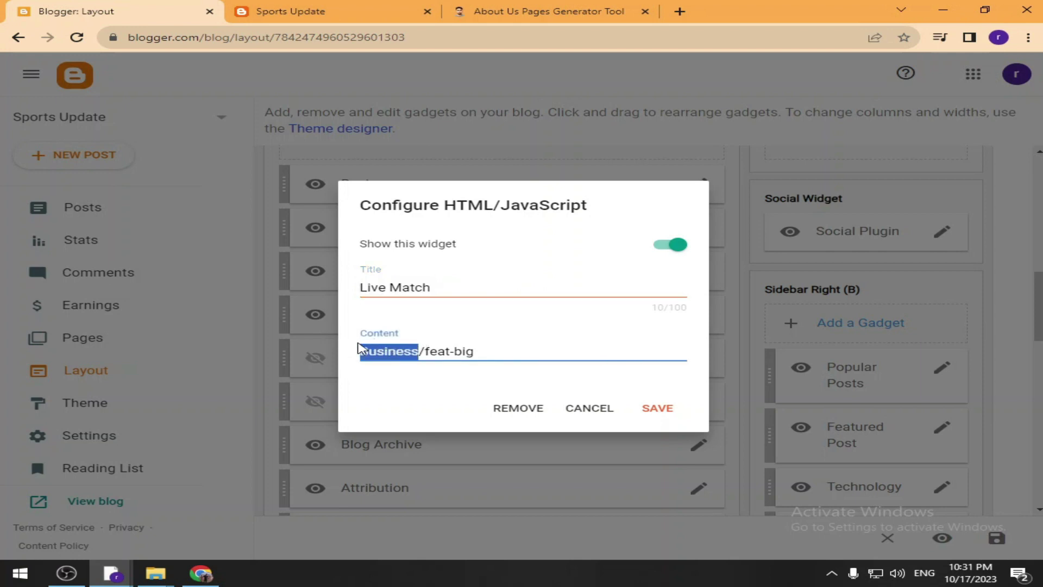
{"action": "type", "text": "Live Match"}
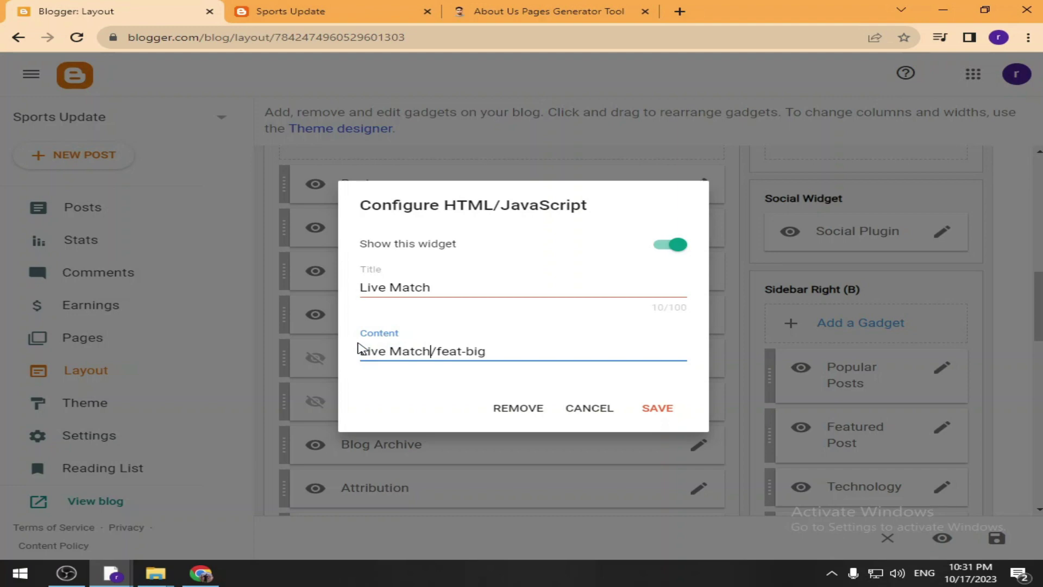
{"action": "left_click", "coordinate": [671, 413]}
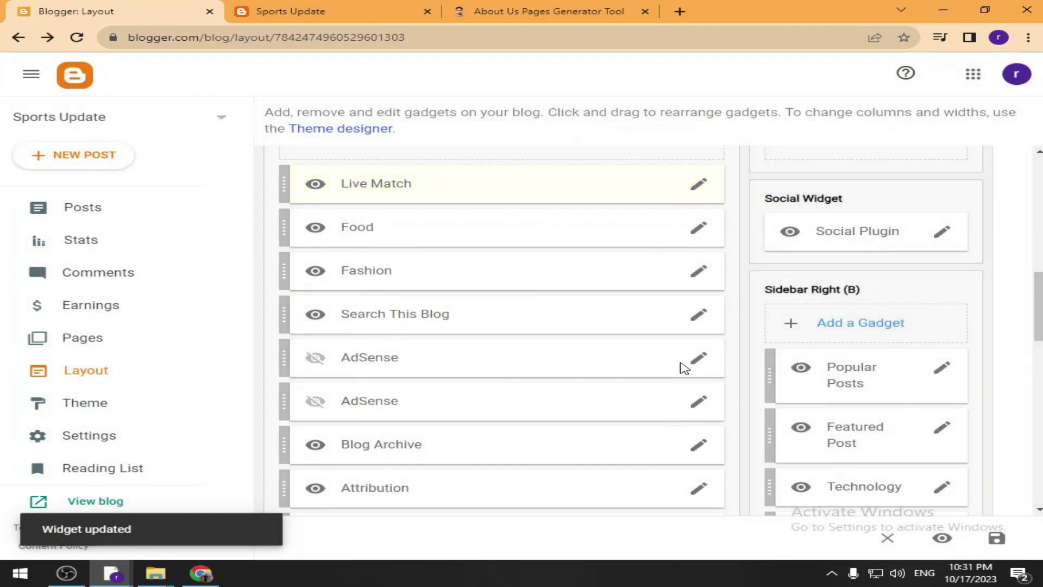
Retitle the Food gadget Score Card, set its content to 3/Score Card/feat-list and save it.
{"action": "left_click", "coordinate": [700, 235]}
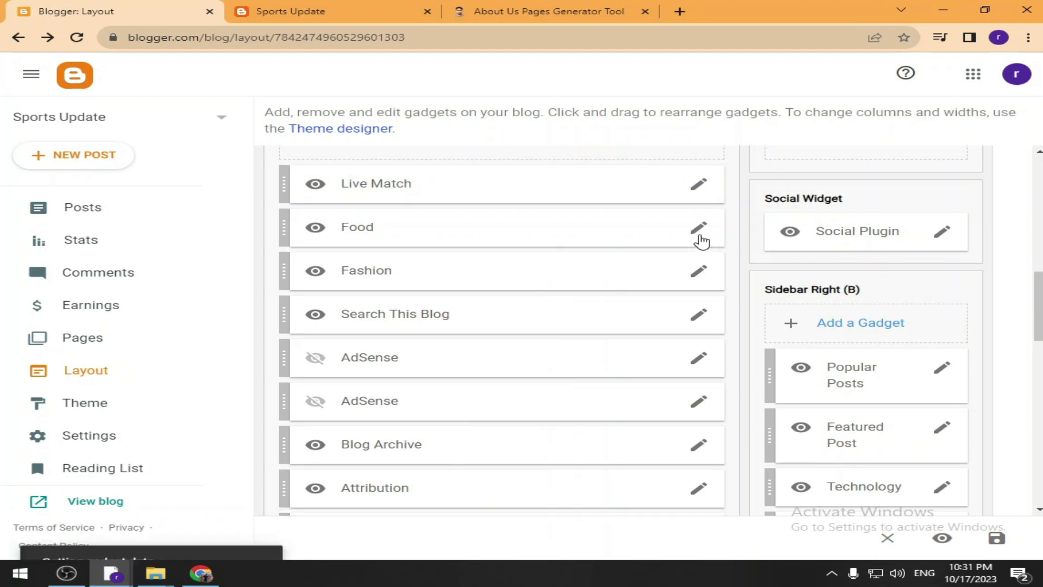
{"action": "key", "text": "ctrl+a"}
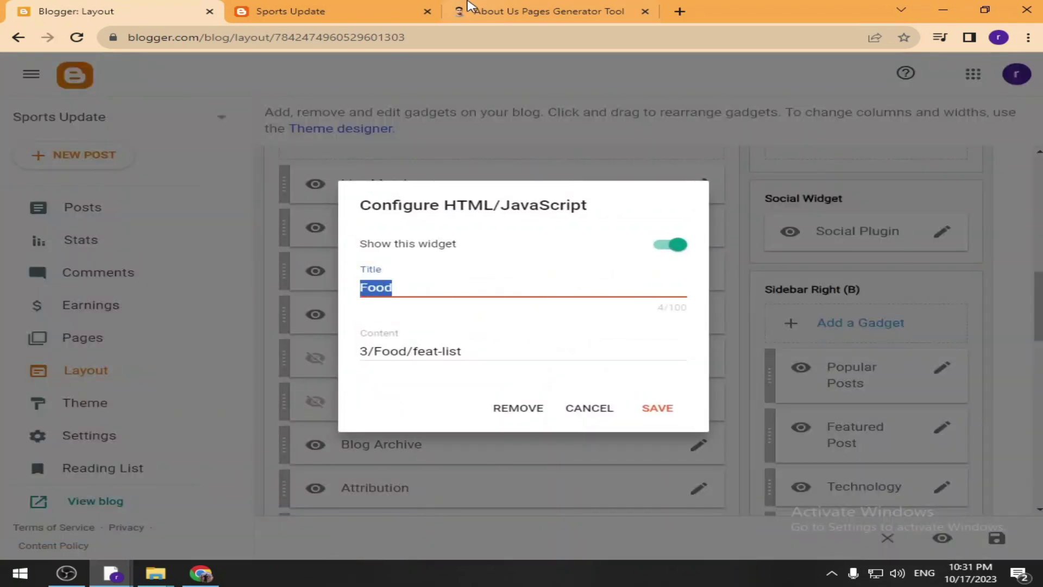
{"action": "left_click", "coordinate": [380, 11]}
{"action": "left_click_drag", "start_coordinate": [78, 193], "coordinate": [262, 197]}
{"action": "left_click", "coordinate": [324, 223]}
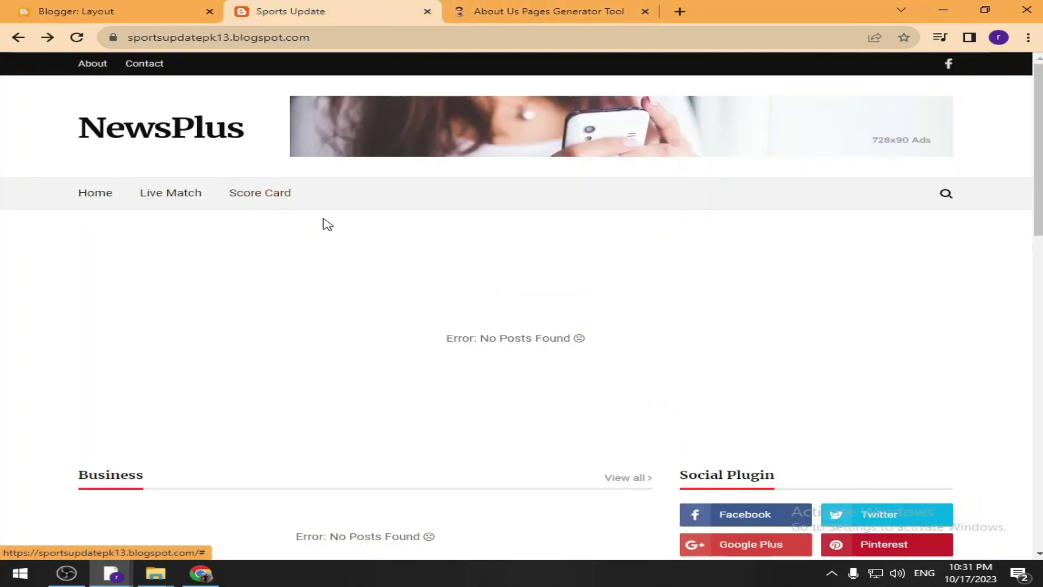
{"action": "left_click", "coordinate": [144, 10]}
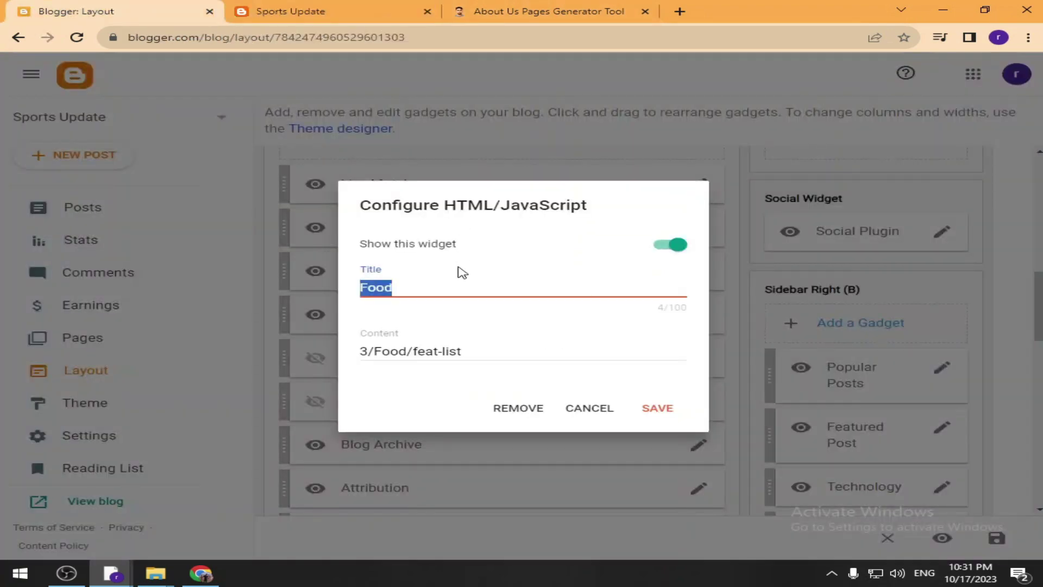
{"action": "type", "text": "Score Card"}
{"action": "double_click", "coordinate": [396, 348]}
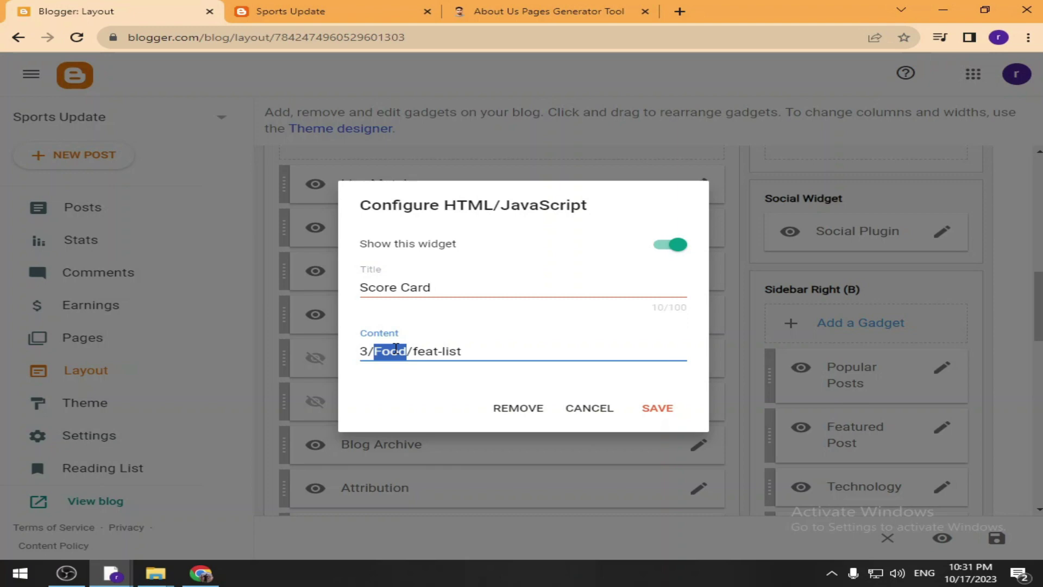
{"action": "type", "text": "Score Card"}
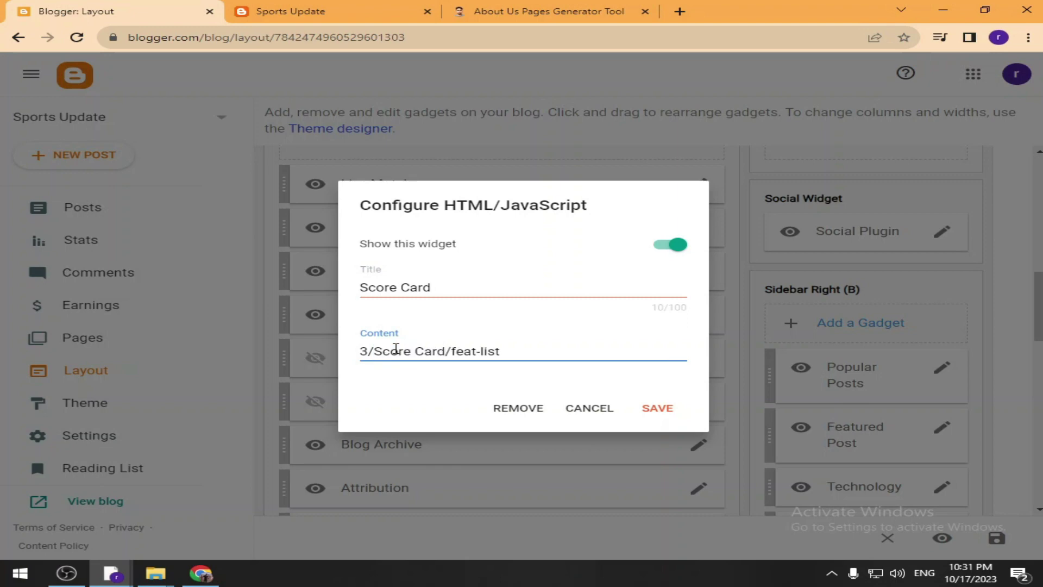
{"action": "left_click", "coordinate": [657, 409]}
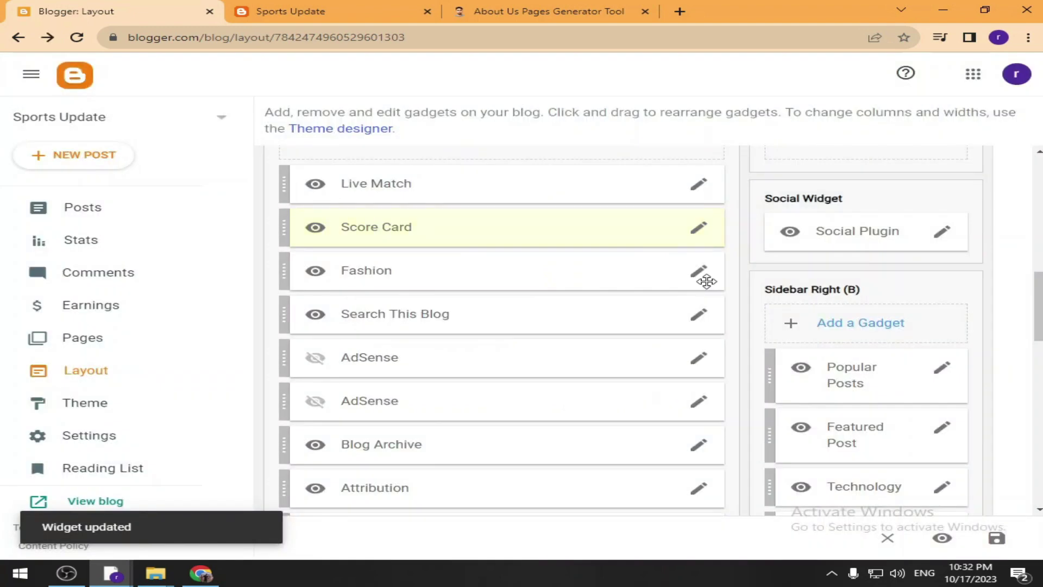
Hide the Fashion and Search This Blog gadgets under Featured Posts 01.
{"action": "left_click", "coordinate": [696, 277]}
{"action": "left_click", "coordinate": [670, 247]}
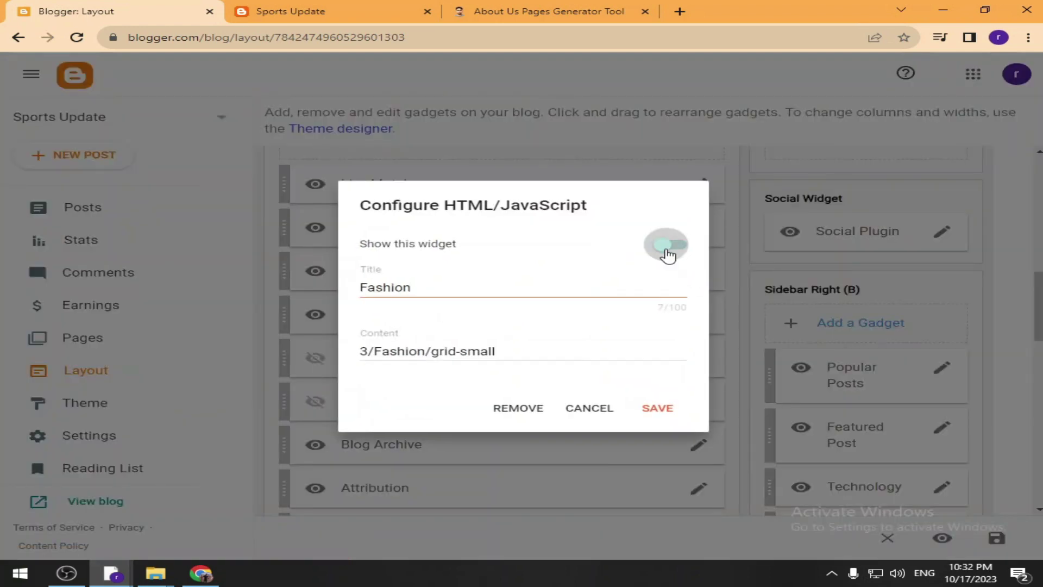
{"action": "left_click", "coordinate": [658, 413]}
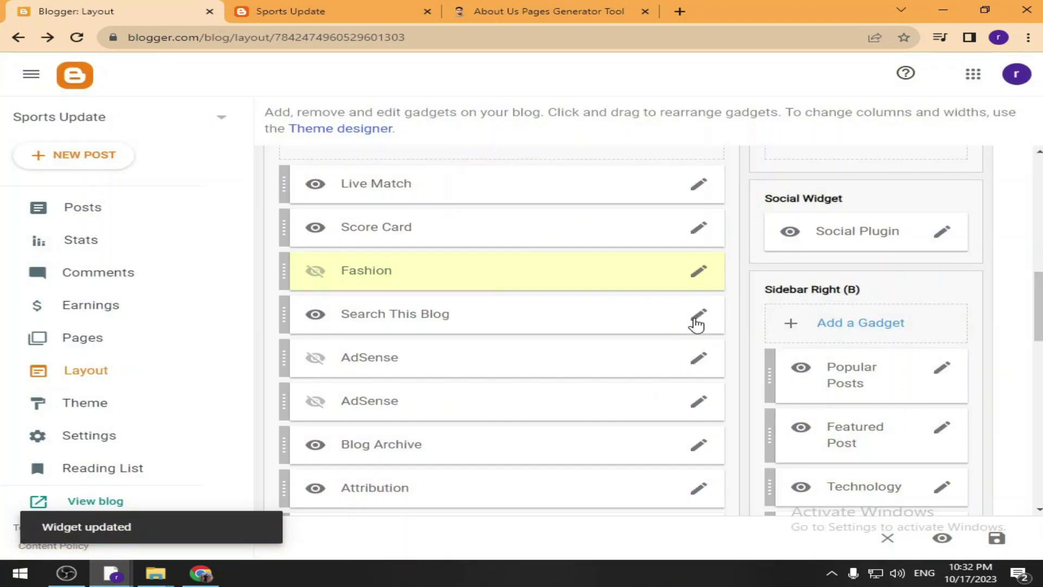
{"action": "left_click", "coordinate": [699, 321]}
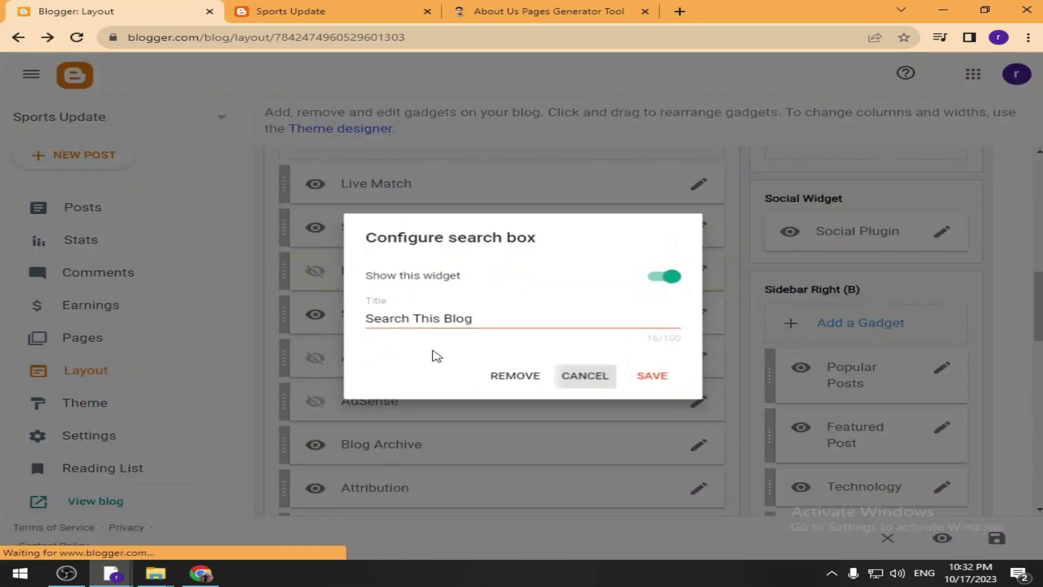
{"action": "left_click", "coordinate": [584, 375]}
{"action": "left_click", "coordinate": [310, 314]}
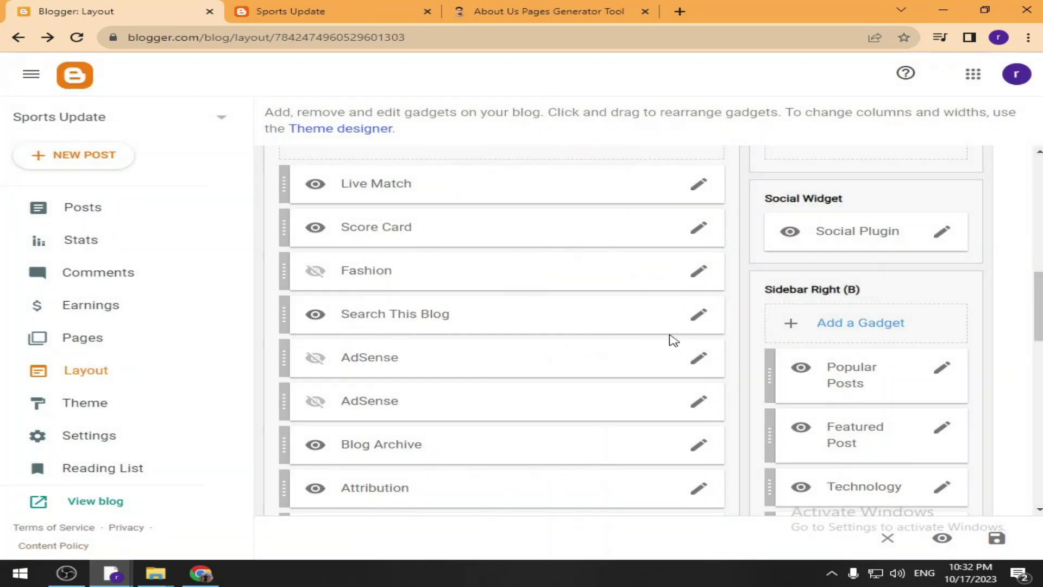
Turn off showing the Blog Archive gadget and save its settings.
{"action": "left_click", "coordinate": [699, 446]}
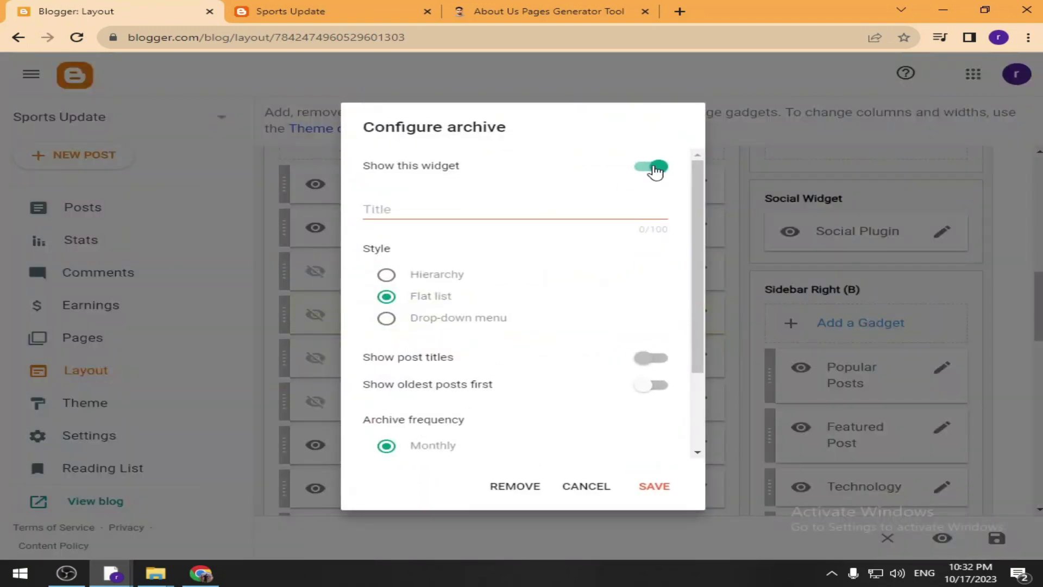
{"action": "left_click", "coordinate": [655, 166]}
{"action": "left_click", "coordinate": [658, 486]}
Examine the Attribution gadget's settings for an option to hide it and close them without changes.
{"action": "left_click", "coordinate": [699, 489]}
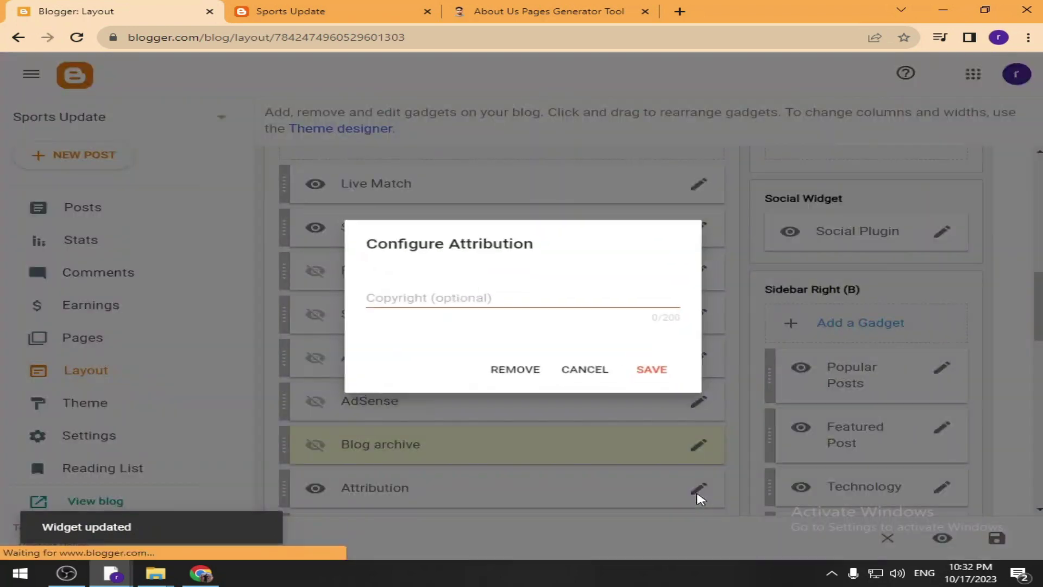
{"action": "left_click", "coordinate": [657, 380]}
{"action": "scroll", "coordinate": [594, 361], "scroll_direction": "down", "scroll_amount": 2}
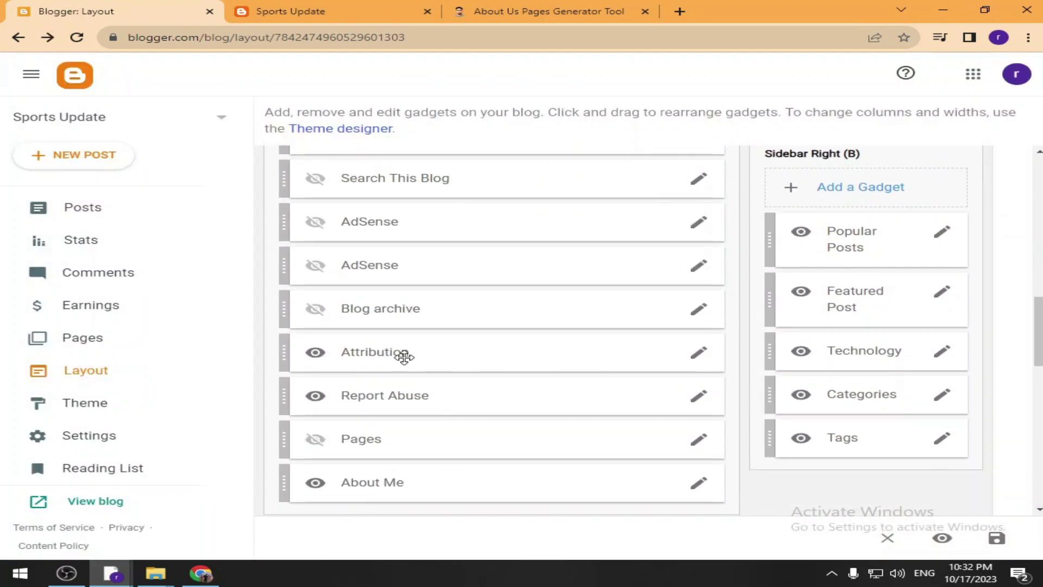
{"action": "left_click", "coordinate": [706, 356]}
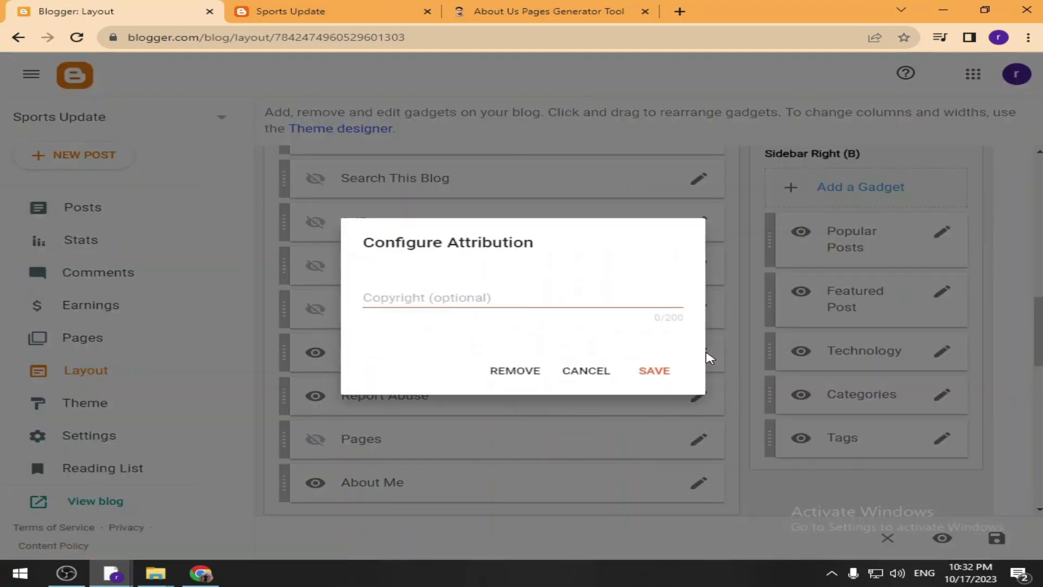
{"action": "left_click", "coordinate": [579, 380]}
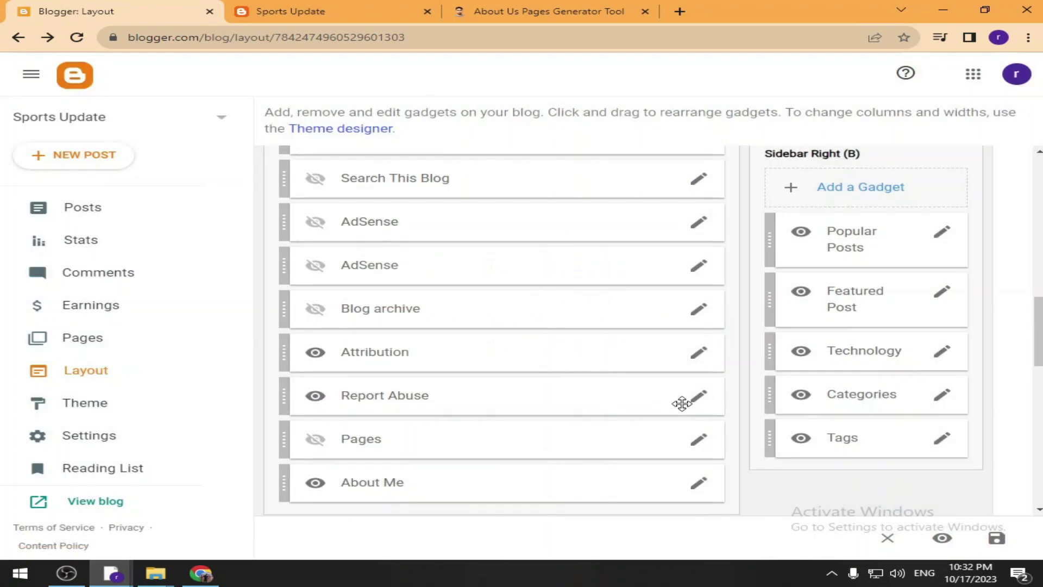
Turn off showing the Report Abuse and About Me gadgets and save each gadget's settings.
{"action": "left_click", "coordinate": [699, 402]}
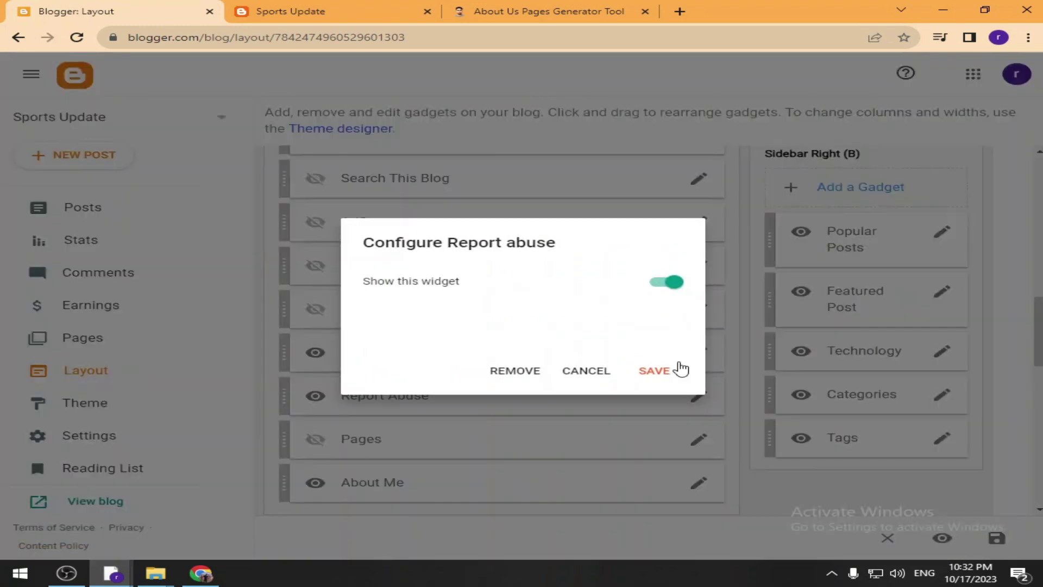
{"action": "left_click", "coordinate": [664, 282]}
{"action": "left_click", "coordinate": [654, 374]}
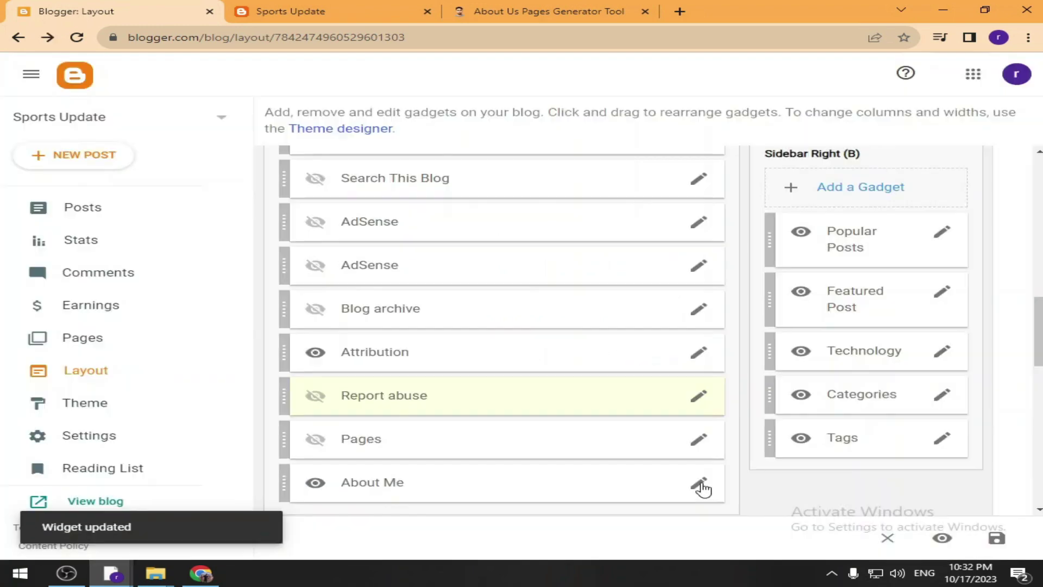
{"action": "left_click", "coordinate": [700, 485]}
{"action": "left_click", "coordinate": [670, 252]}
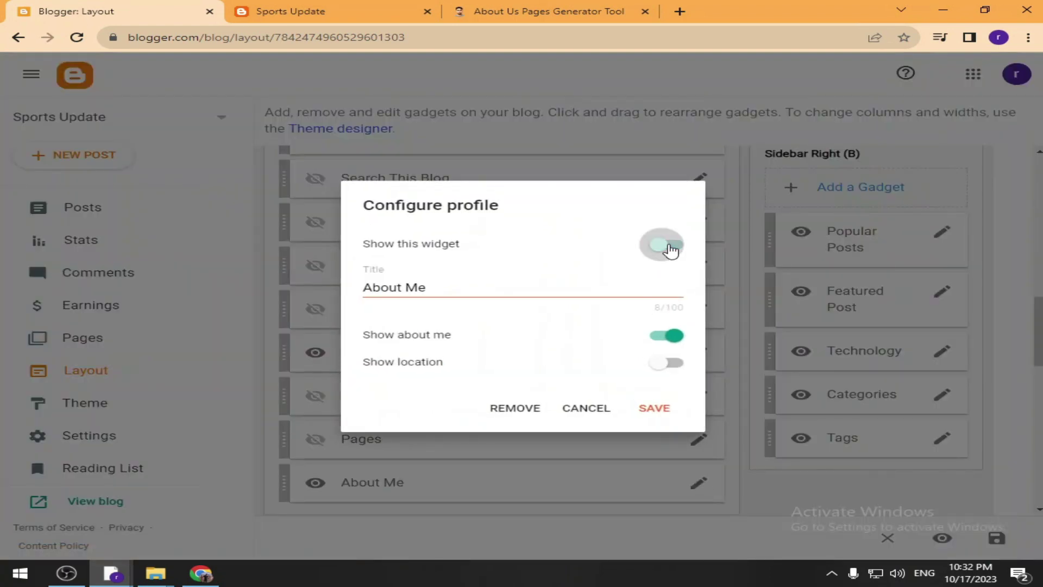
{"action": "left_click", "coordinate": [654, 409]}
Reload the live Sports Update blog and review its homepage sections from the main menu down to the footer.
{"action": "left_click", "coordinate": [290, 11]}
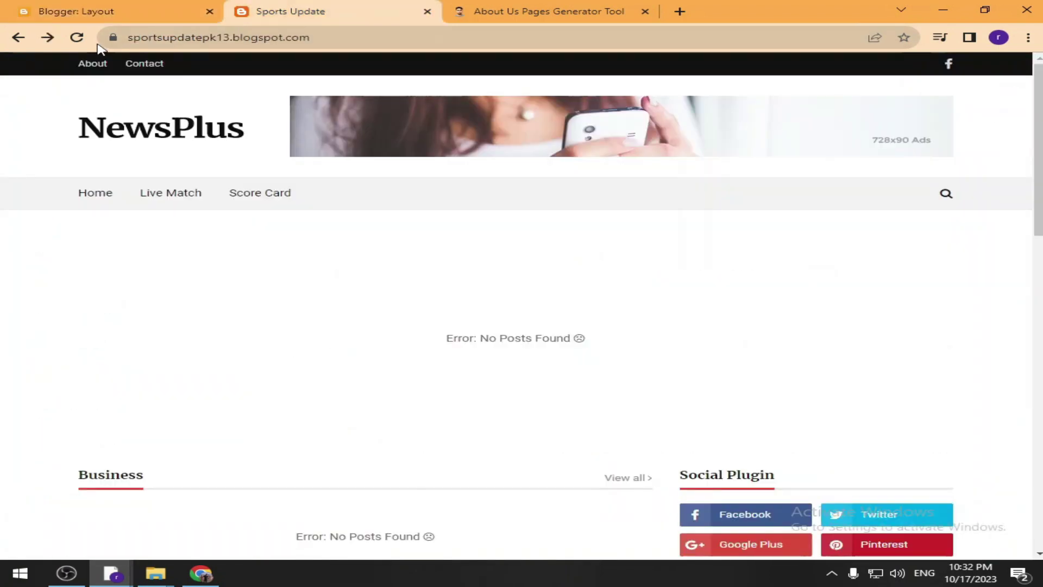
{"action": "left_click", "coordinate": [79, 38]}
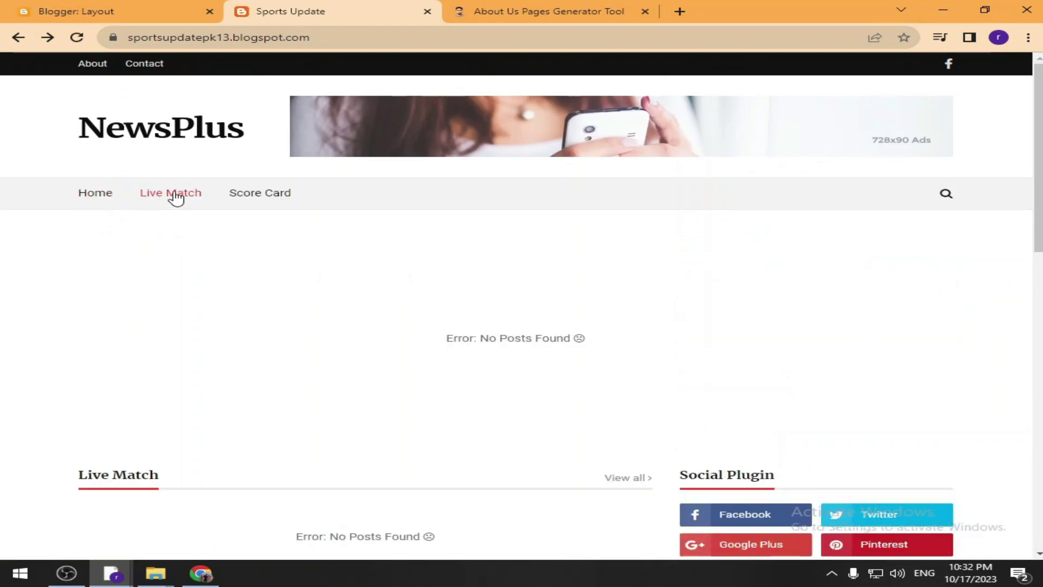
{"action": "scroll", "coordinate": [98, 434], "scroll_direction": "down", "scroll_amount": 3}
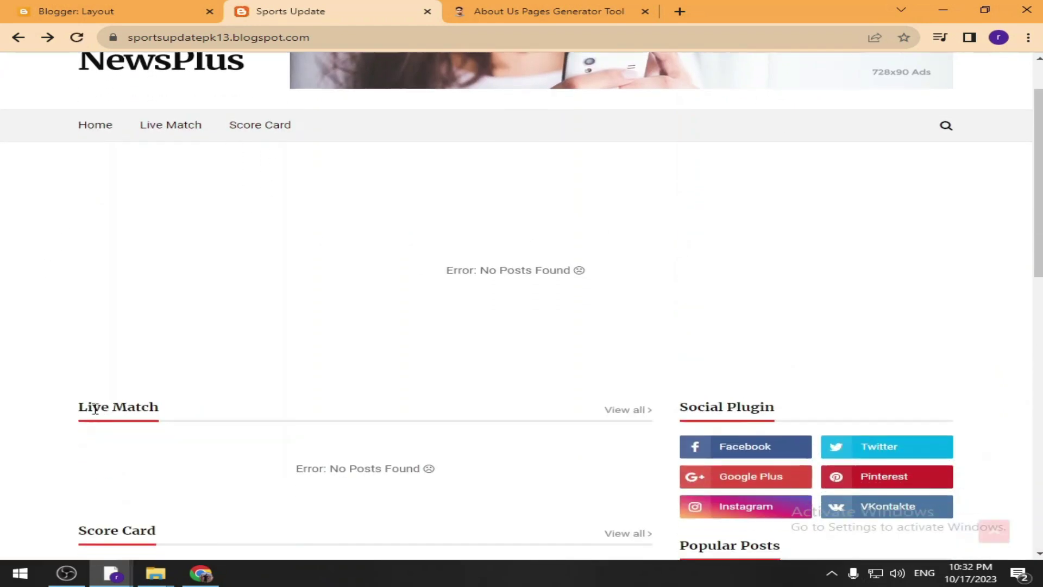
{"action": "scroll", "coordinate": [95, 389], "scroll_direction": "down", "scroll_amount": 2}
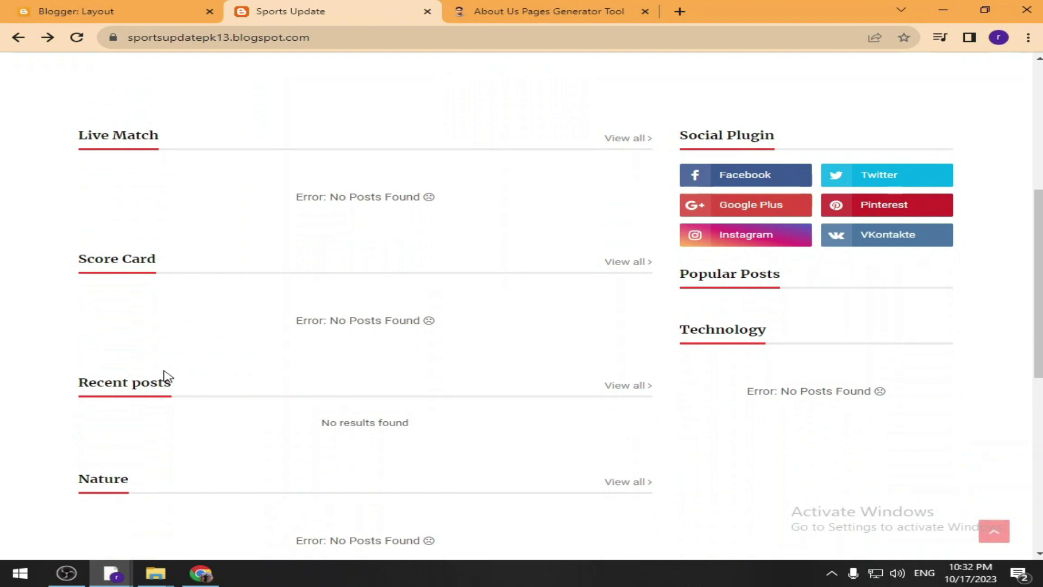
{"action": "scroll", "coordinate": [114, 497], "scroll_direction": "down", "scroll_amount": 7}
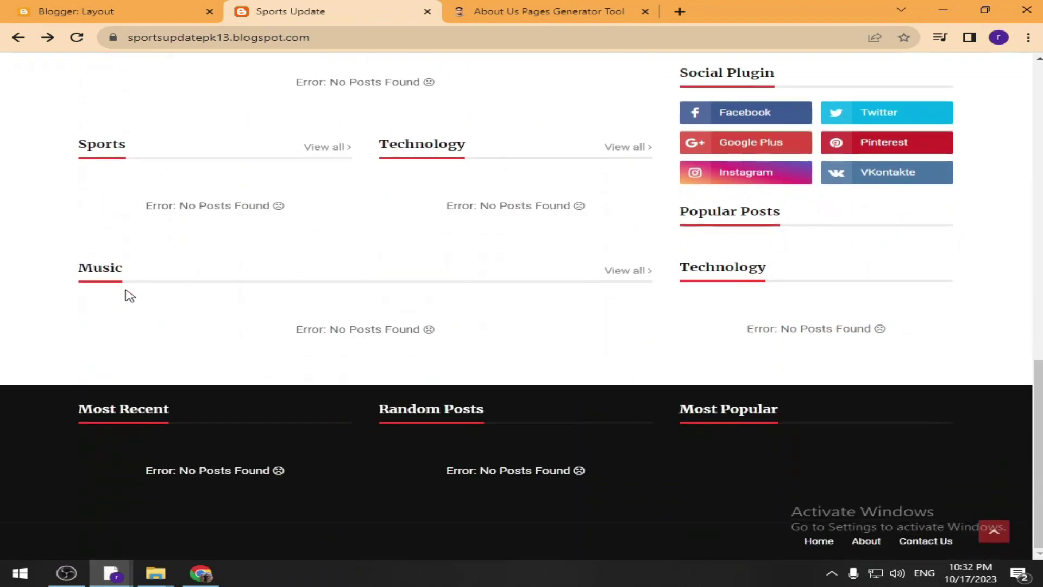
{"action": "scroll", "coordinate": [127, 293], "scroll_direction": "up", "scroll_amount": 7}
{"action": "scroll", "coordinate": [126, 293], "scroll_direction": "up", "scroll_amount": 5}
Test the About, Home and Live Match links on the live blog, ending on the homepage.
{"action": "left_click", "coordinate": [93, 63]}
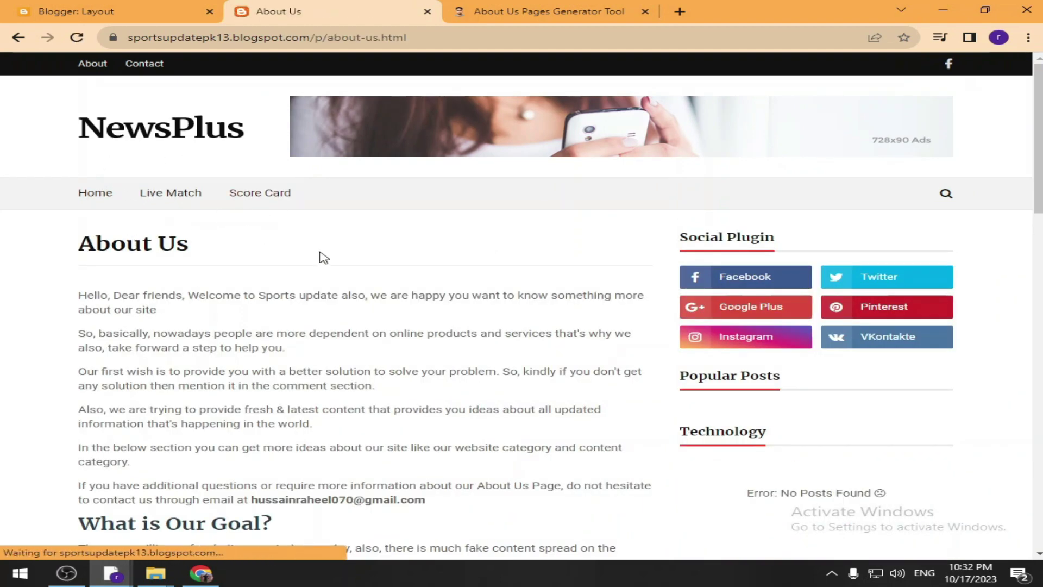
{"action": "left_click", "coordinate": [87, 200]}
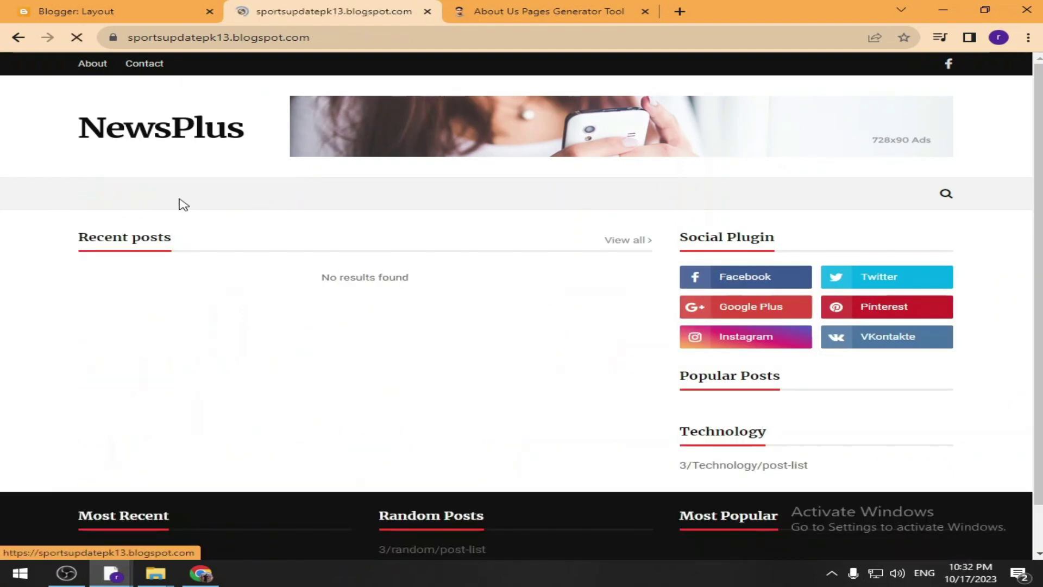
{"action": "left_click", "coordinate": [165, 205]}
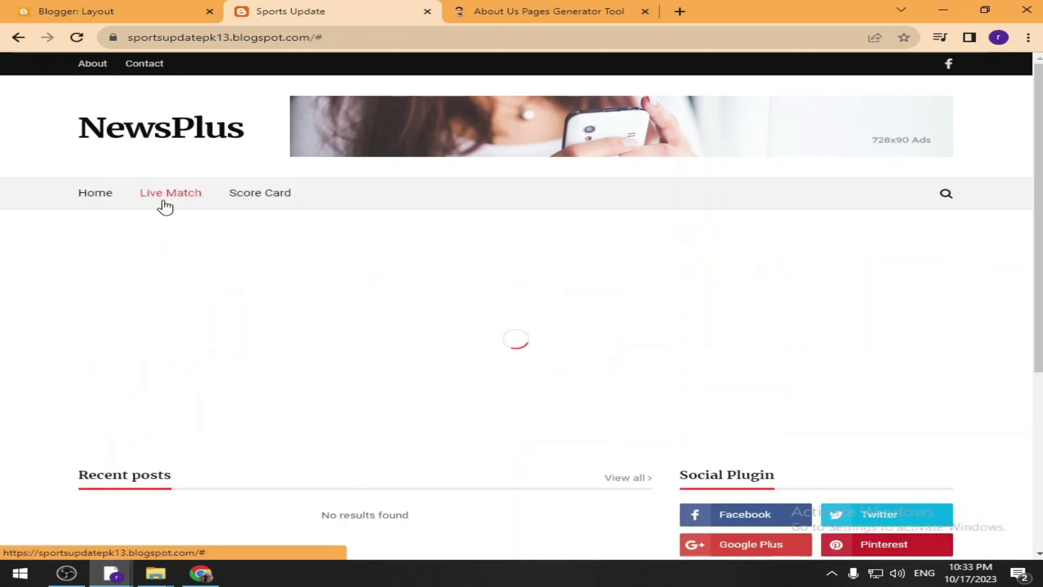
{"action": "left_click", "coordinate": [94, 195]}
{"action": "left_click", "coordinate": [54, 21]}
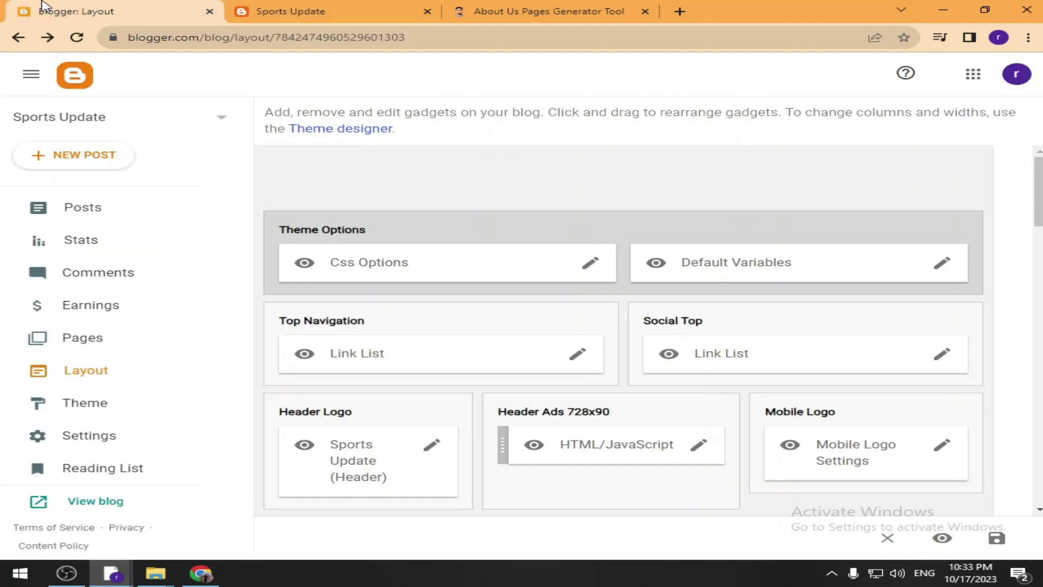
{"action": "scroll", "coordinate": [400, 453], "scroll_direction": "down", "scroll_amount": 3}
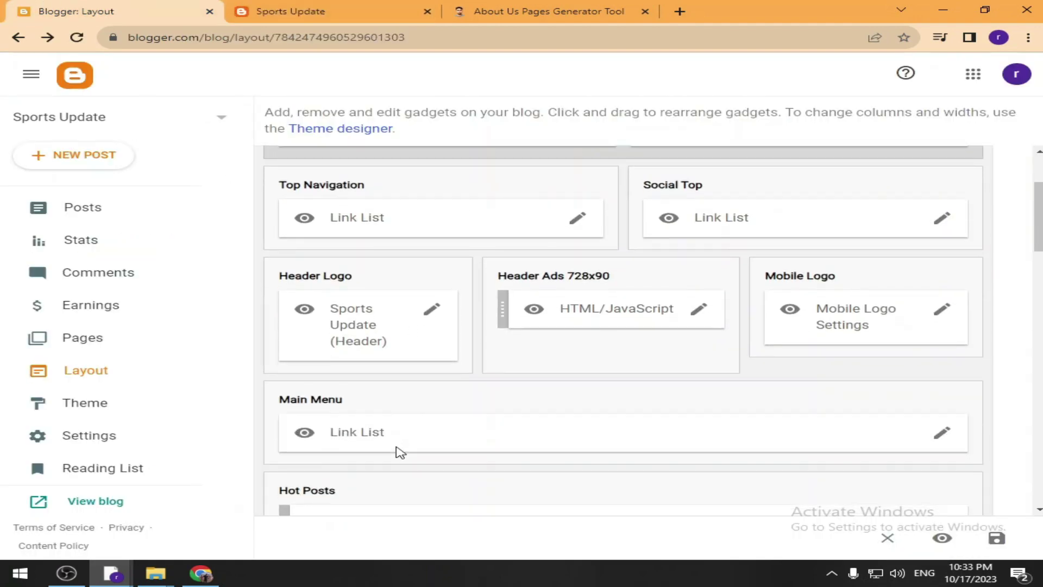
{"action": "scroll", "coordinate": [396, 452], "scroll_direction": "up", "scroll_amount": 3}
{"action": "left_click", "coordinate": [256, 8]}
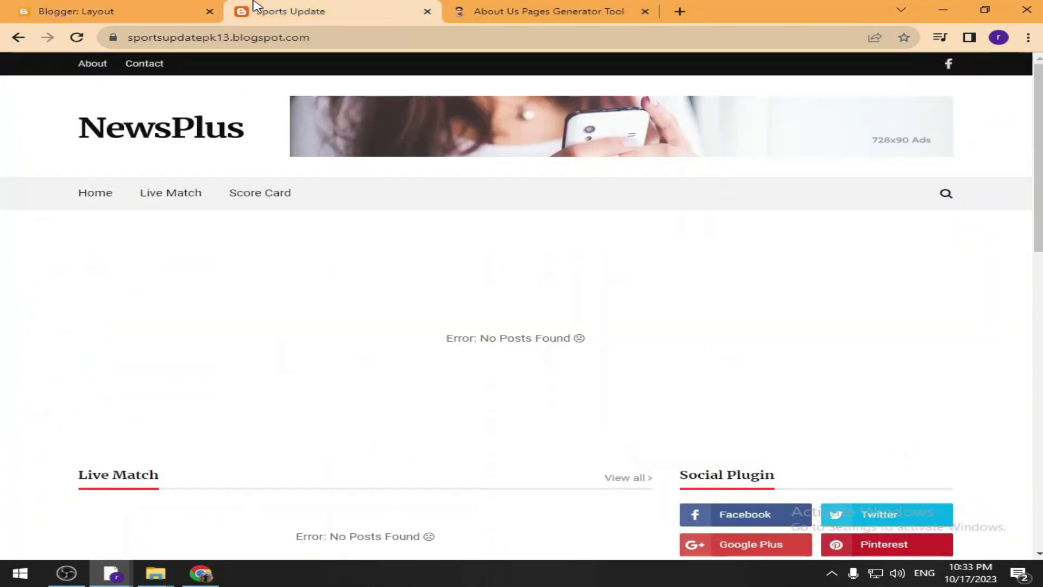
{"action": "scroll", "coordinate": [391, 387], "scroll_direction": "down", "scroll_amount": 5}
Go to the blog's posts in Blogger and start a new post, ready for its title.
{"action": "left_click", "coordinate": [109, 11]}
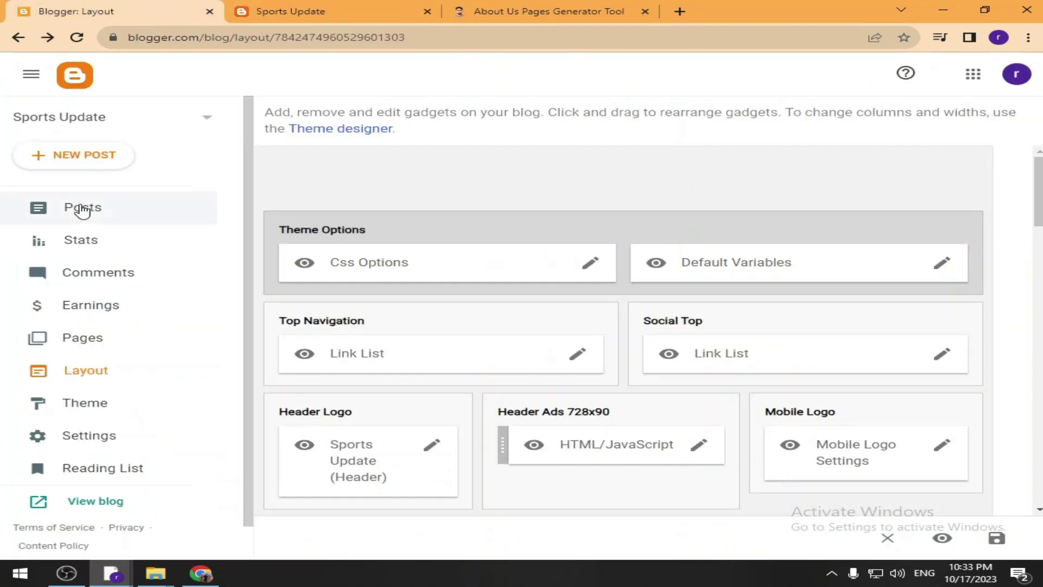
{"action": "left_click", "coordinate": [71, 209]}
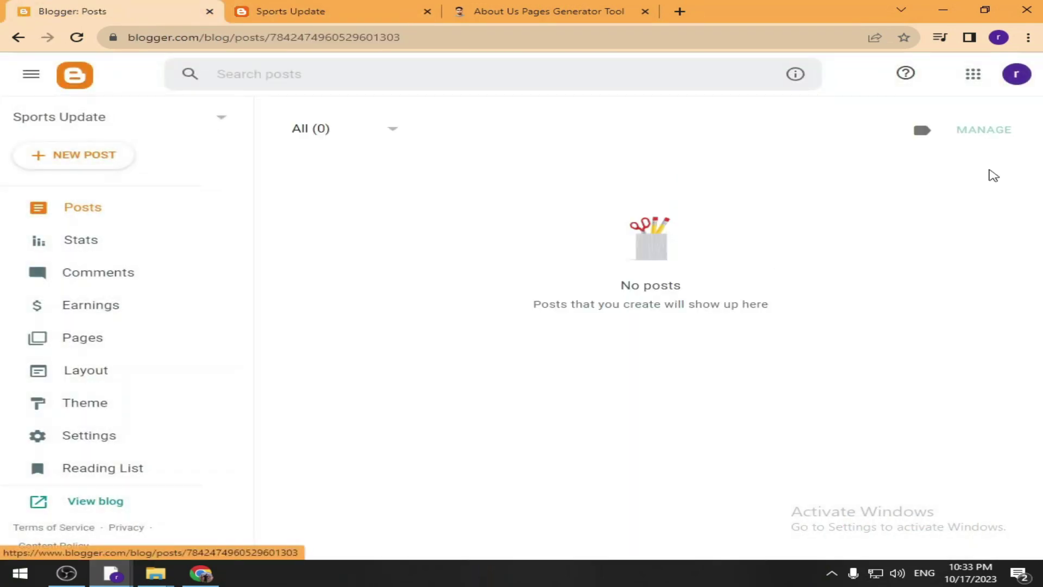
{"action": "left_click", "coordinate": [75, 160]}
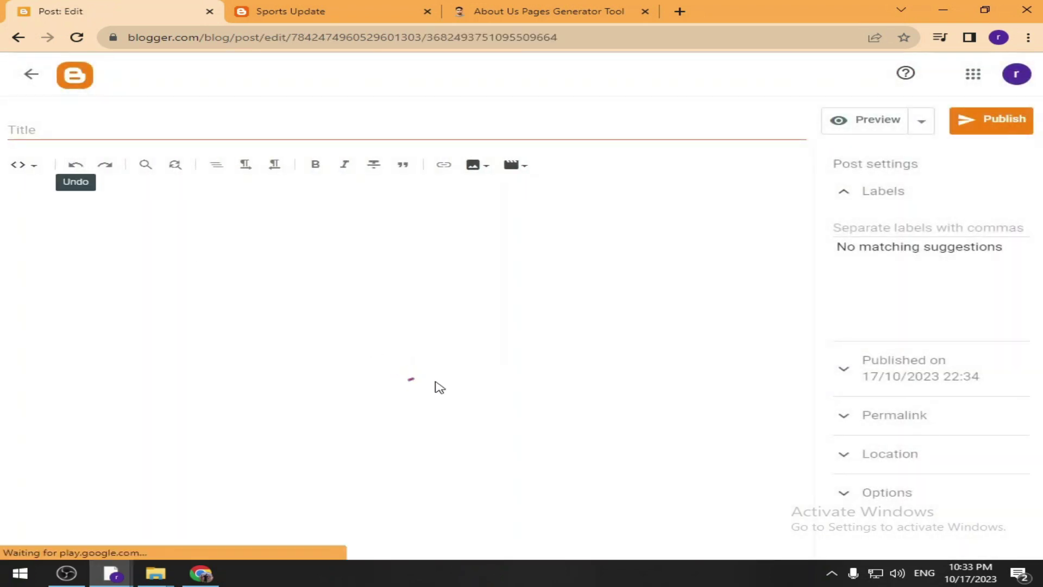
{"action": "left_click", "coordinate": [263, 135]}
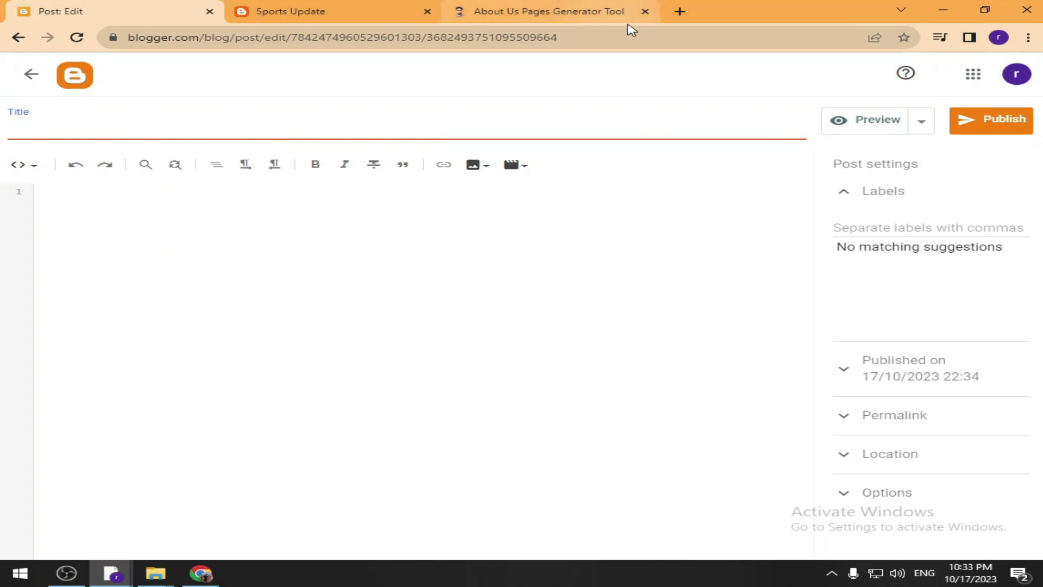
Search Google for icc world cup live match in a new browser tab.
{"action": "left_click", "coordinate": [680, 11]}
{"action": "type", "text": "icc"}
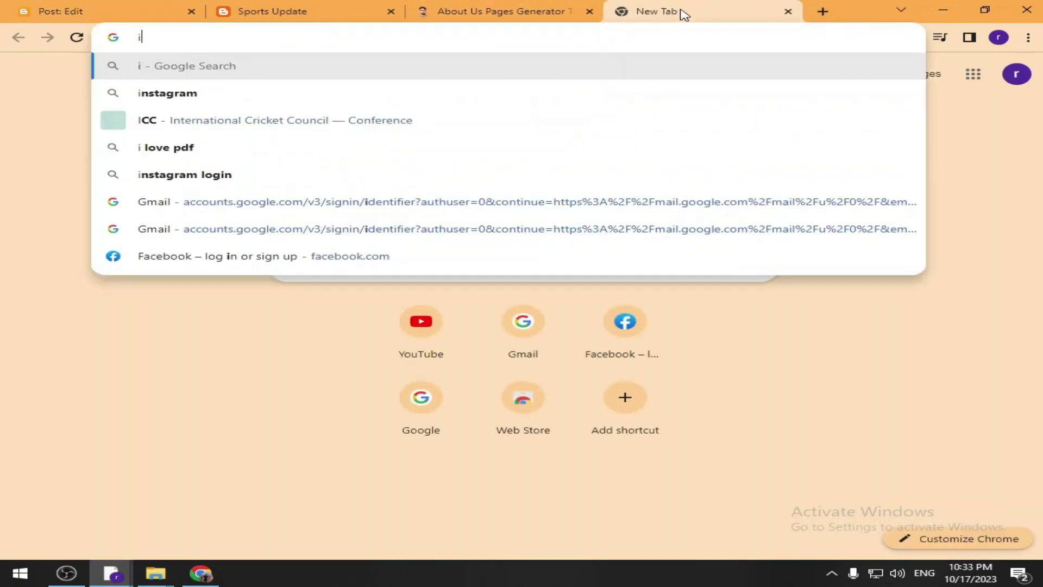
{"action": "key", "text": "Down"}
{"action": "key", "text": "Down"}
{"action": "key", "text": "Return"}
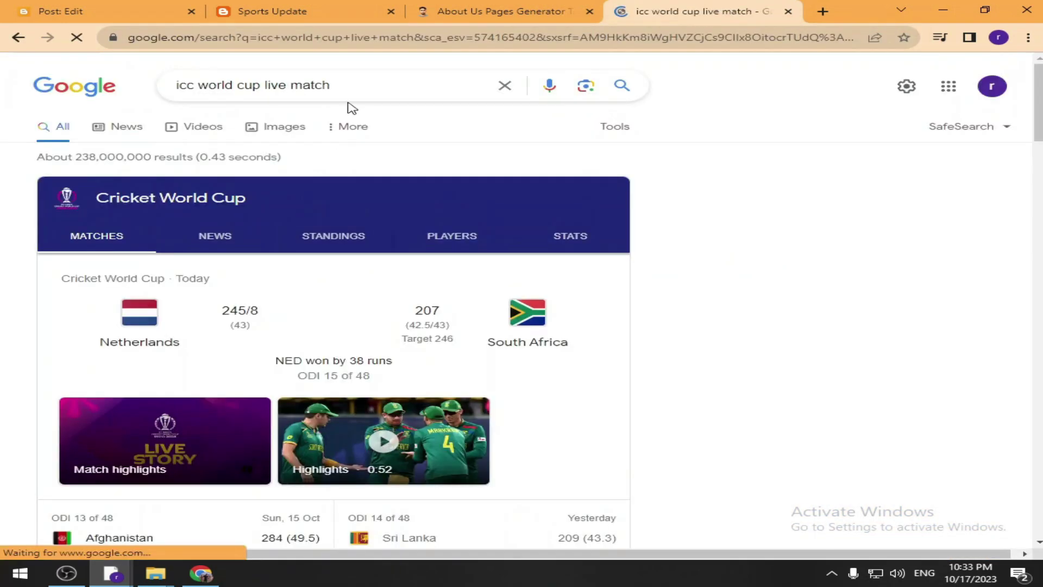
Go to youtube.com in the same tab, search for cricket and look through the results for a live match video.
{"action": "left_click", "coordinate": [404, 40]}
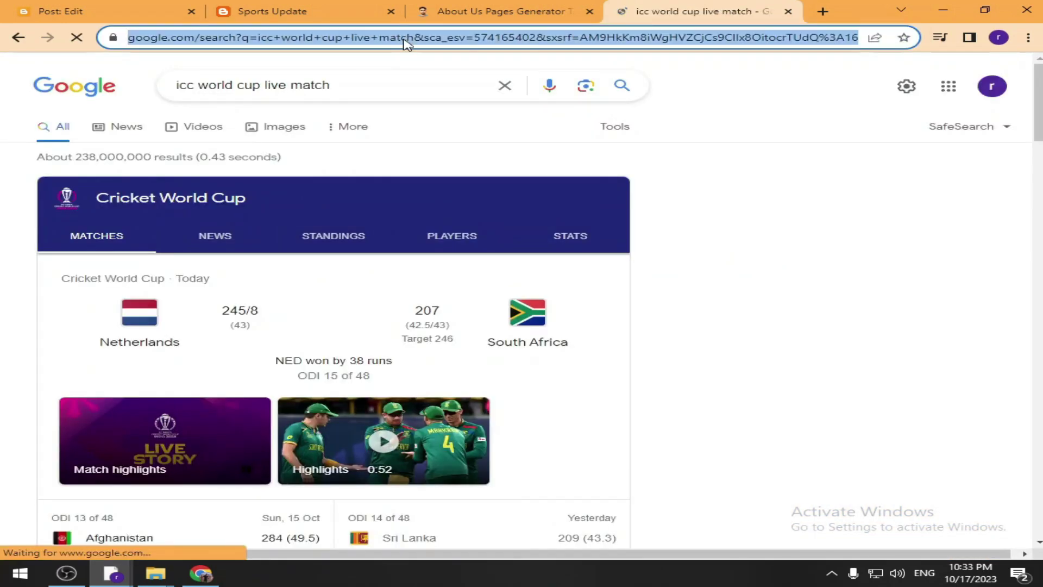
{"action": "type", "text": "youtube.com"}
{"action": "key", "text": "Return"}
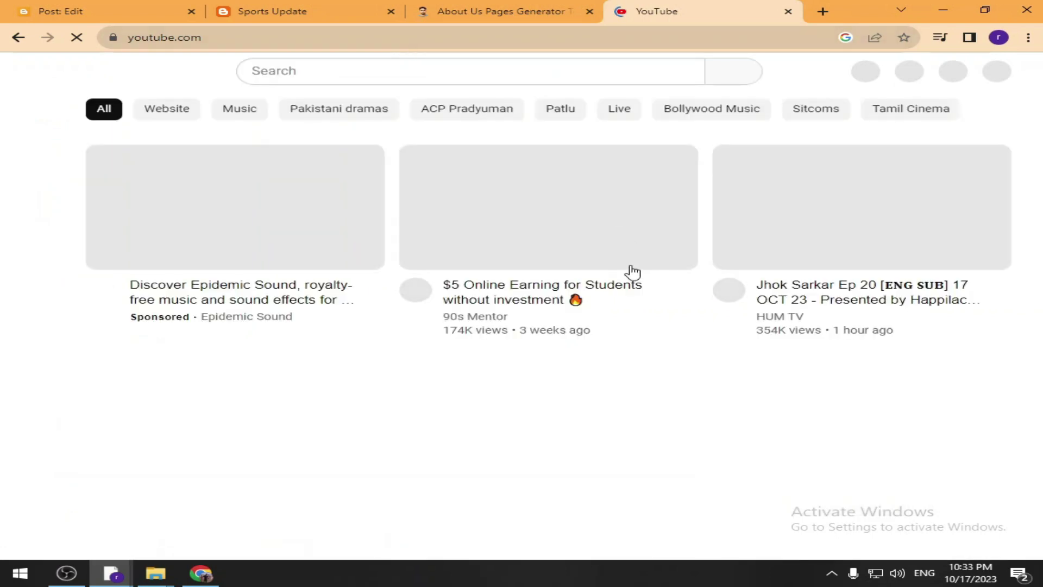
{"action": "left_click", "coordinate": [422, 72]}
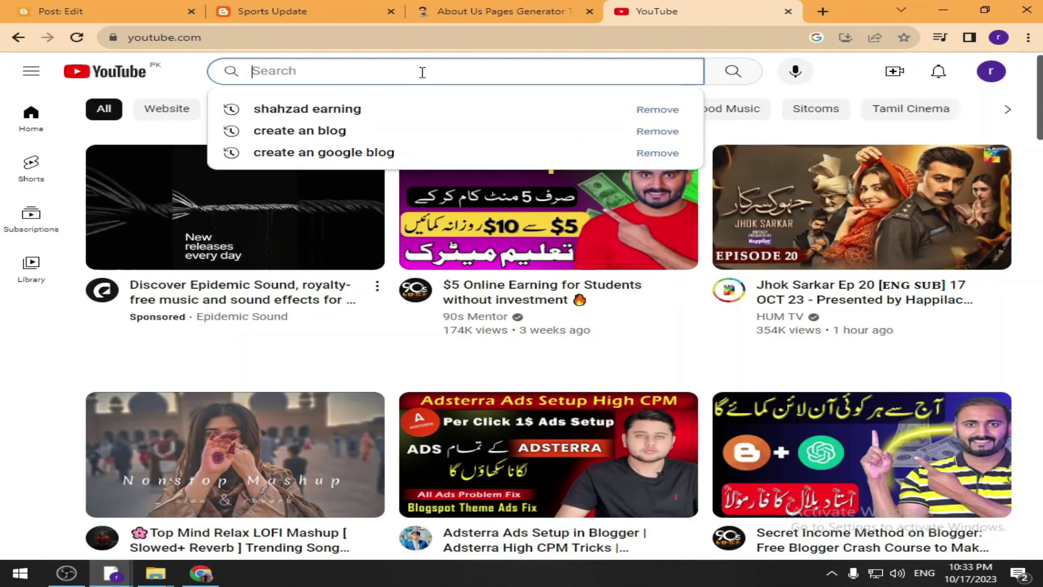
{"action": "type", "text": "cricket"}
{"action": "key", "text": "Return"}
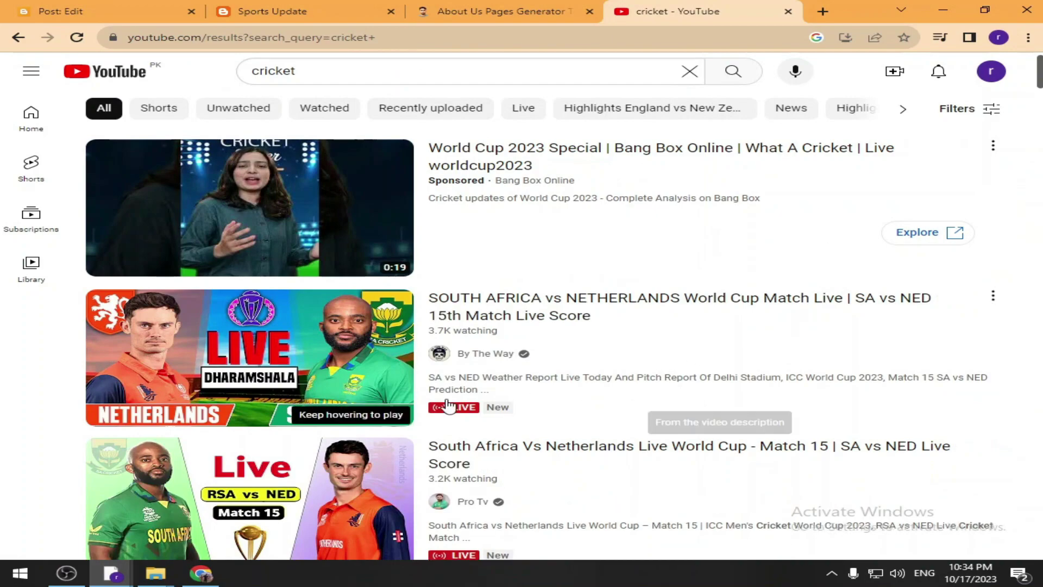
{"action": "scroll", "coordinate": [425, 356], "scroll_direction": "down", "scroll_amount": 10}
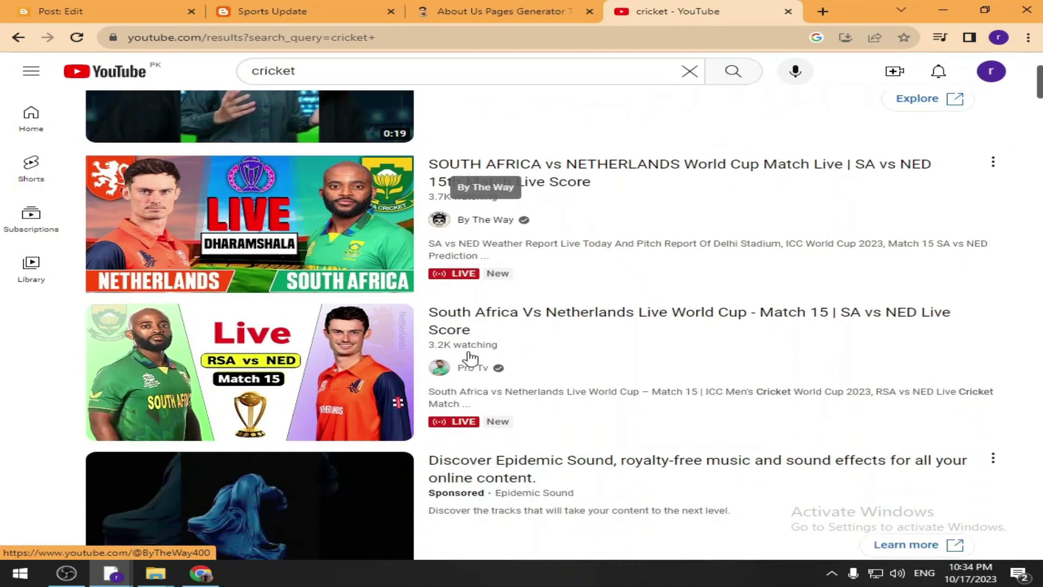
{"action": "scroll", "coordinate": [743, 389], "scroll_direction": "up", "scroll_amount": 10}
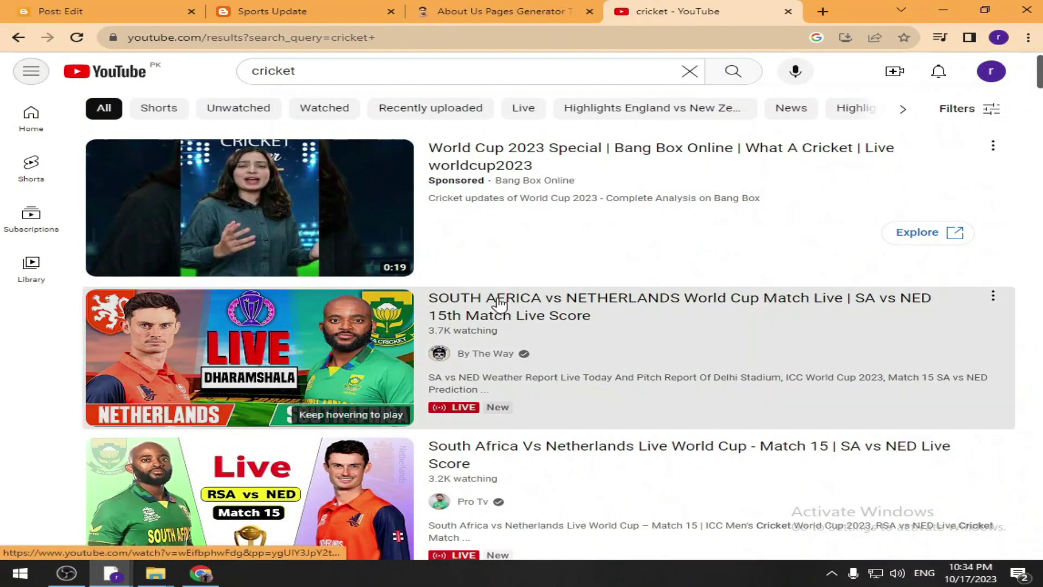
Open the live SOUTH AFRICA vs NETHERLANDS World Cup Match video by By The Way and copy its page address.
{"action": "left_click", "coordinate": [498, 301]}
{"action": "left_click", "coordinate": [356, 39]}
{"action": "key", "text": "ctrl+c"}
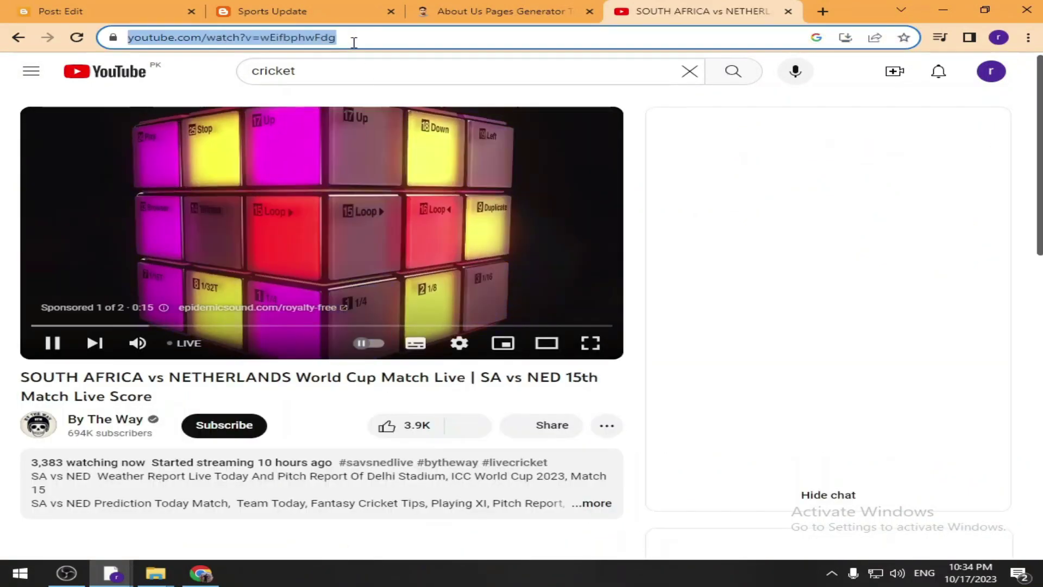
{"action": "right_click", "coordinate": [323, 39]}
{"action": "left_click", "coordinate": [365, 123]}
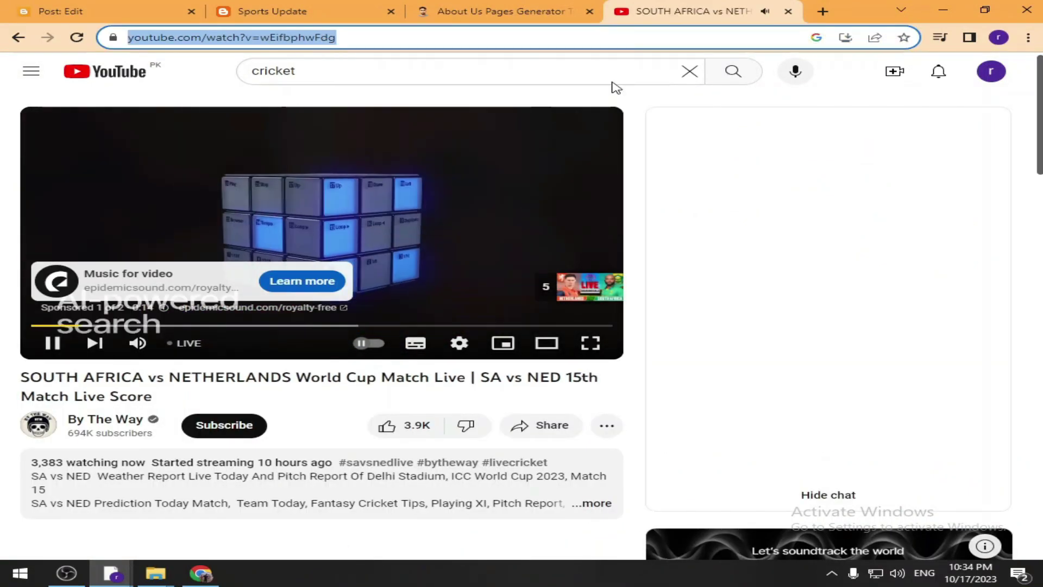
Close the YouTube tab and title the new Blogger post today Match.
{"action": "left_click", "coordinate": [788, 11]}
{"action": "left_click", "coordinate": [135, 7]}
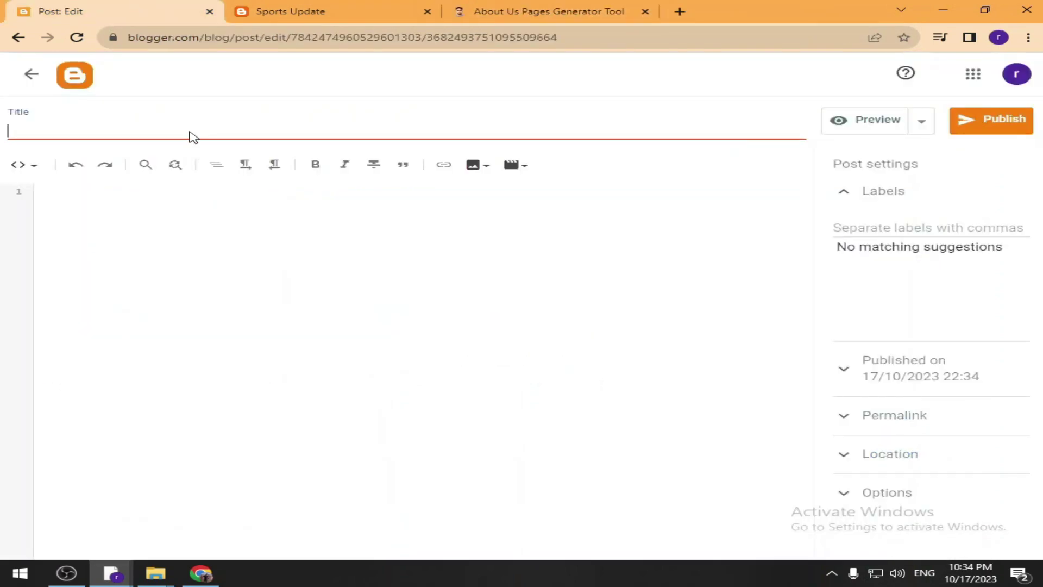
{"action": "type", "text": "today Match"}
Paste the copied video address into the post body in HTML view, and switch the editor to Compose view.
{"action": "left_click", "coordinate": [20, 209]}
{"action": "left_click", "coordinate": [31, 170]}
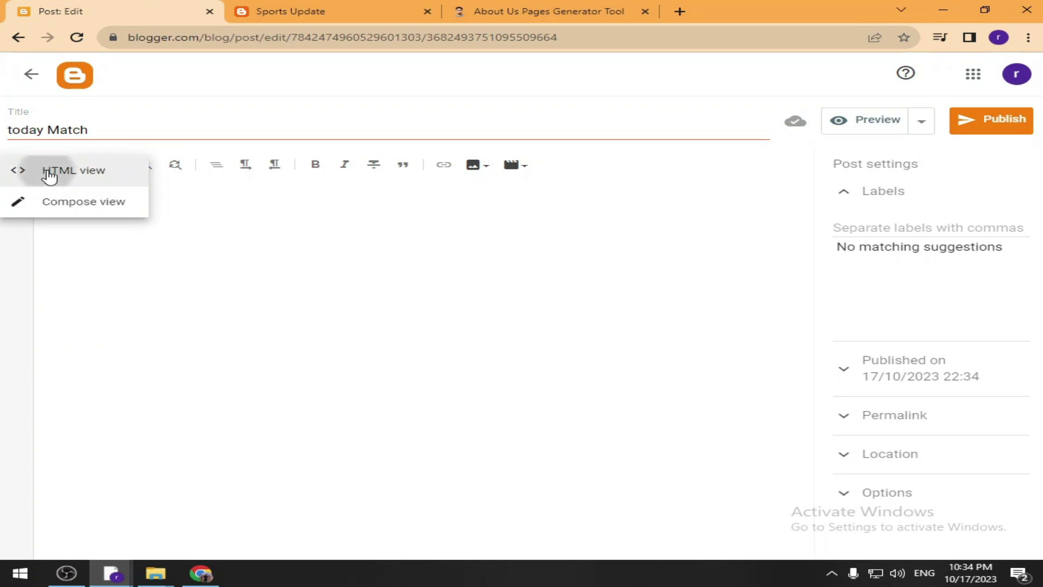
{"action": "left_click", "coordinate": [47, 173]}
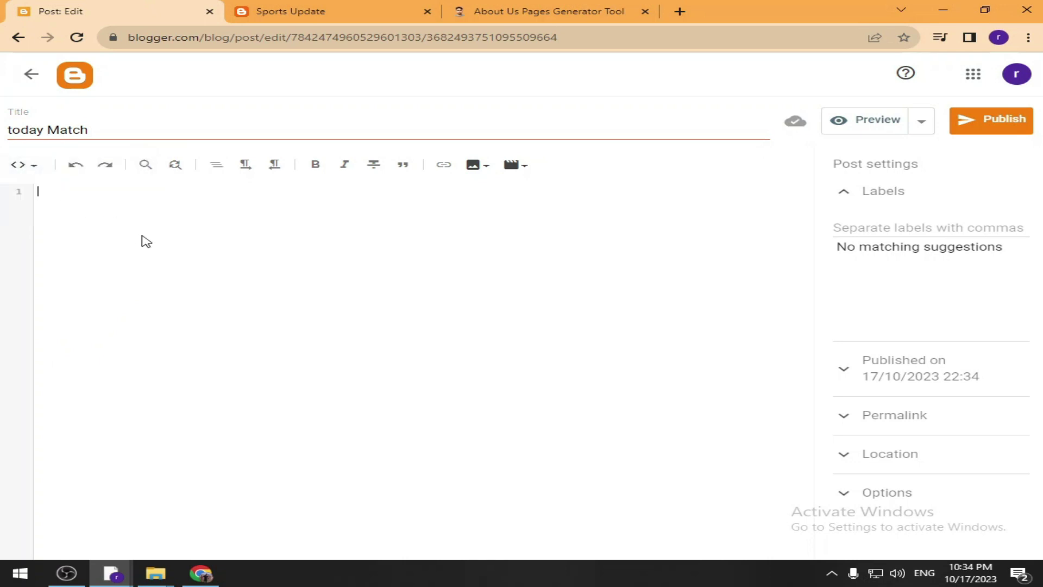
{"action": "key", "text": "ctrl+v"}
{"action": "left_click", "coordinate": [31, 166]}
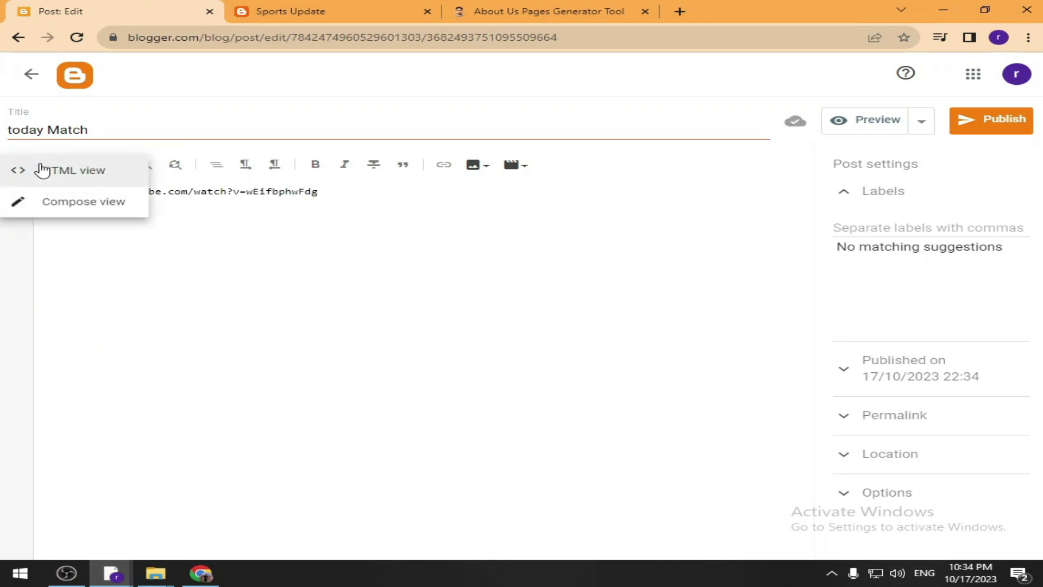
{"action": "left_click", "coordinate": [56, 200]}
Open the copied match video address in a new tab and copy the video's embed code from its sharing options.
{"action": "left_click", "coordinate": [680, 11]}
{"action": "key", "text": "ctrl+v"}
{"action": "key", "text": "Return"}
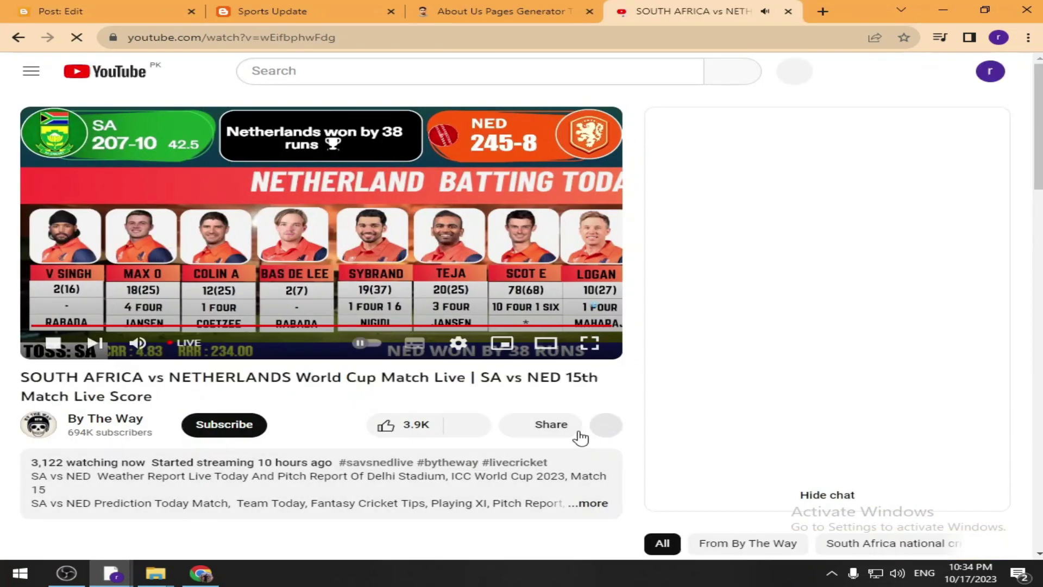
{"action": "left_click", "coordinate": [603, 428]}
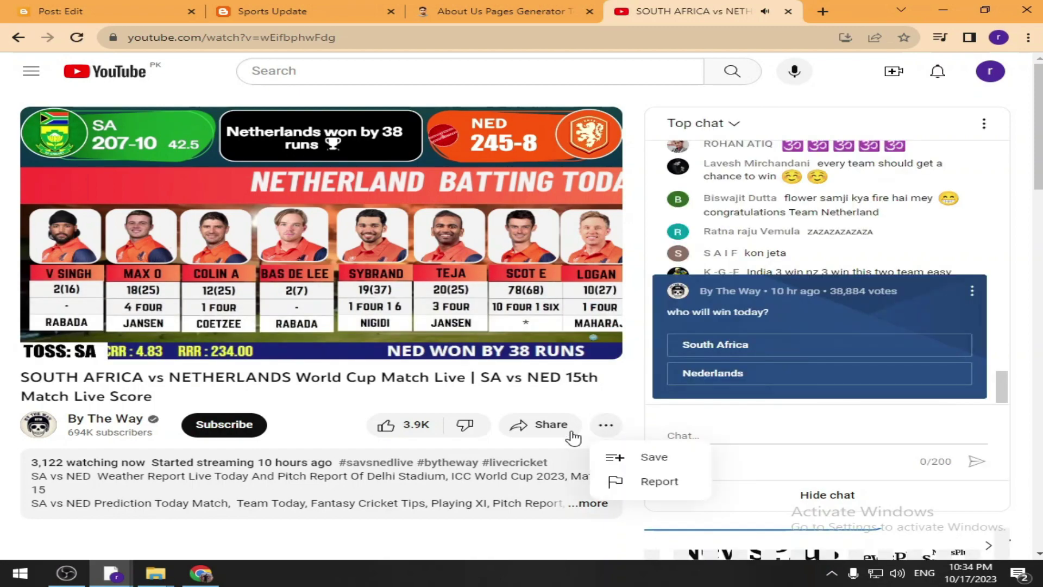
{"action": "left_click", "coordinate": [571, 431]}
{"action": "left_click", "coordinate": [329, 304]}
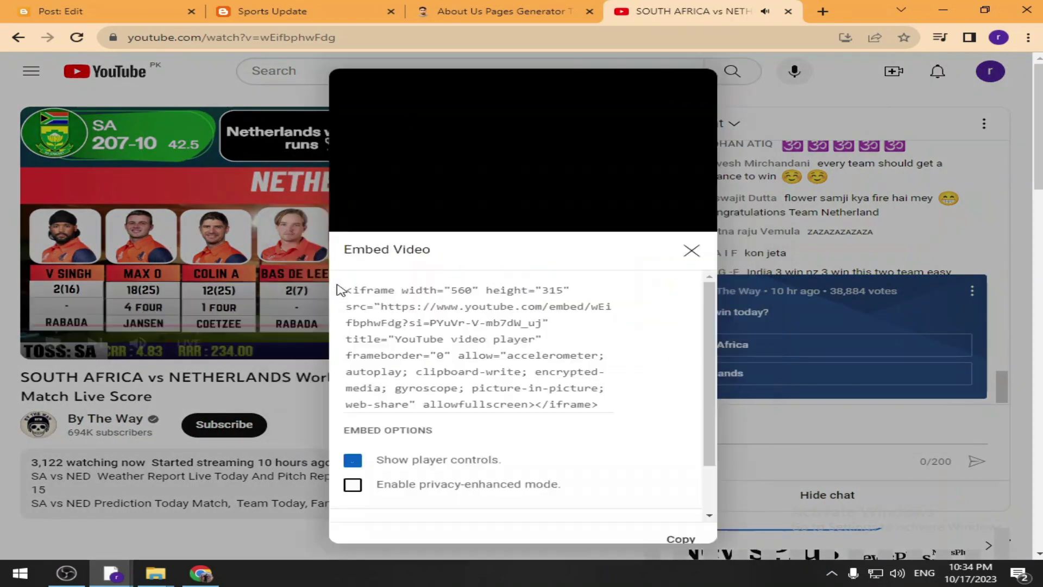
{"action": "scroll", "coordinate": [554, 361], "scroll_direction": "down", "scroll_amount": 2}
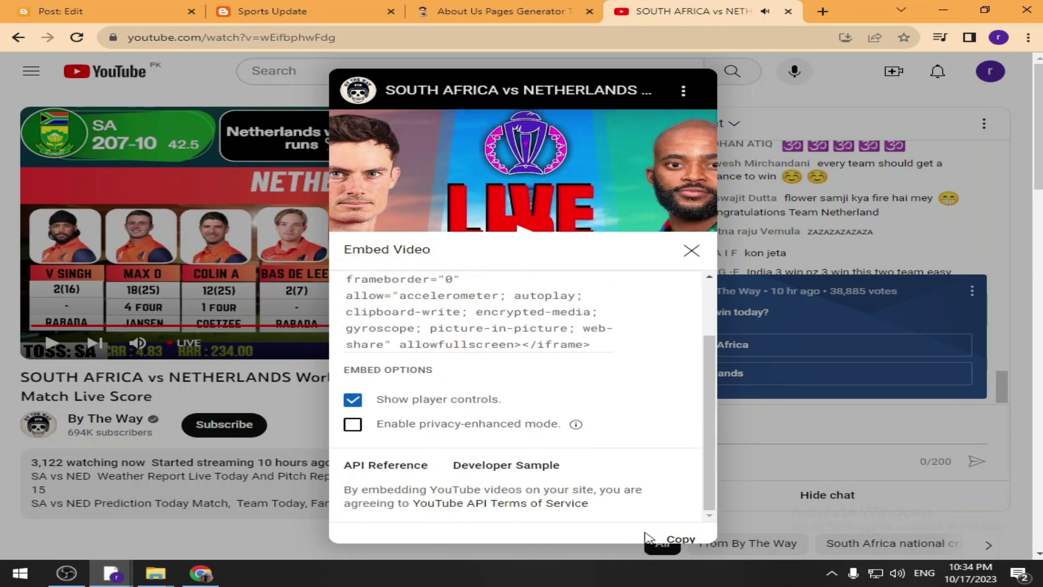
{"action": "left_click", "coordinate": [674, 537]}
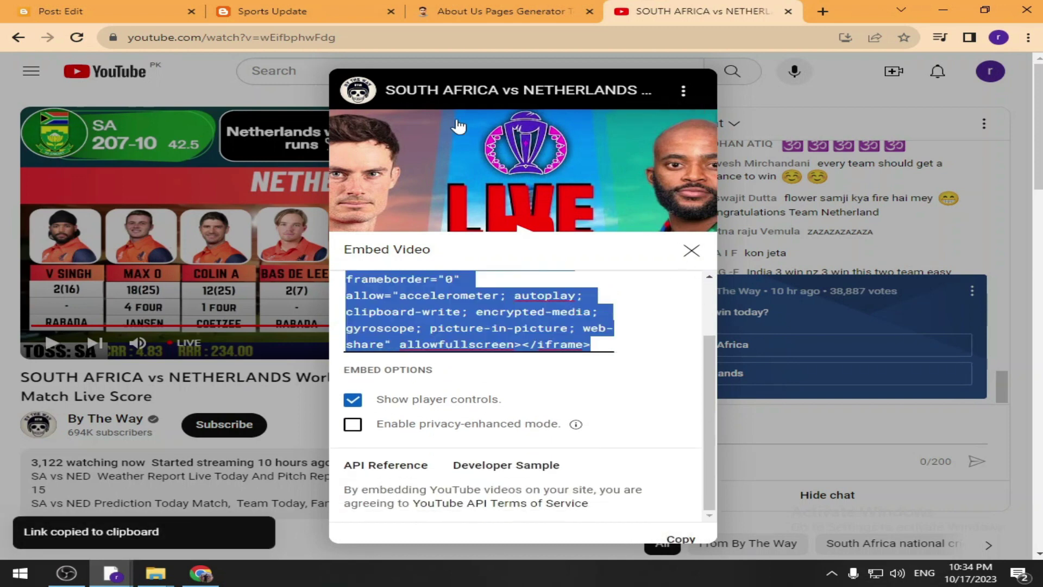
Replace the video address in the Blogger post with the copied embed code in HTML view, and add the line Live Todat Match above it.
{"action": "left_click", "coordinate": [105, 7]}
{"action": "left_click_drag", "start_coordinate": [437, 237], "coordinate": [3, 210]}
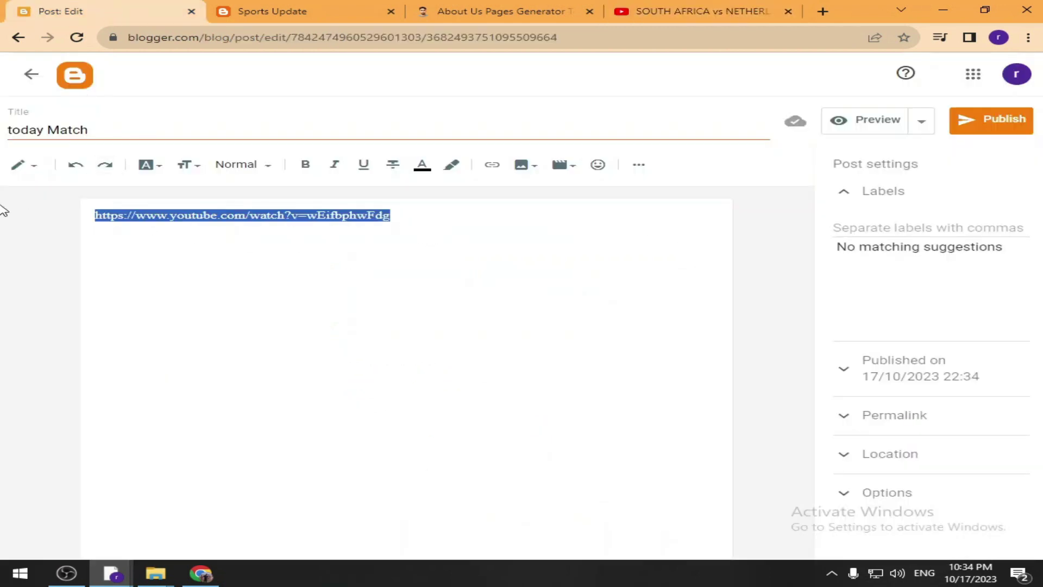
{"action": "key", "text": "BackSpace"}
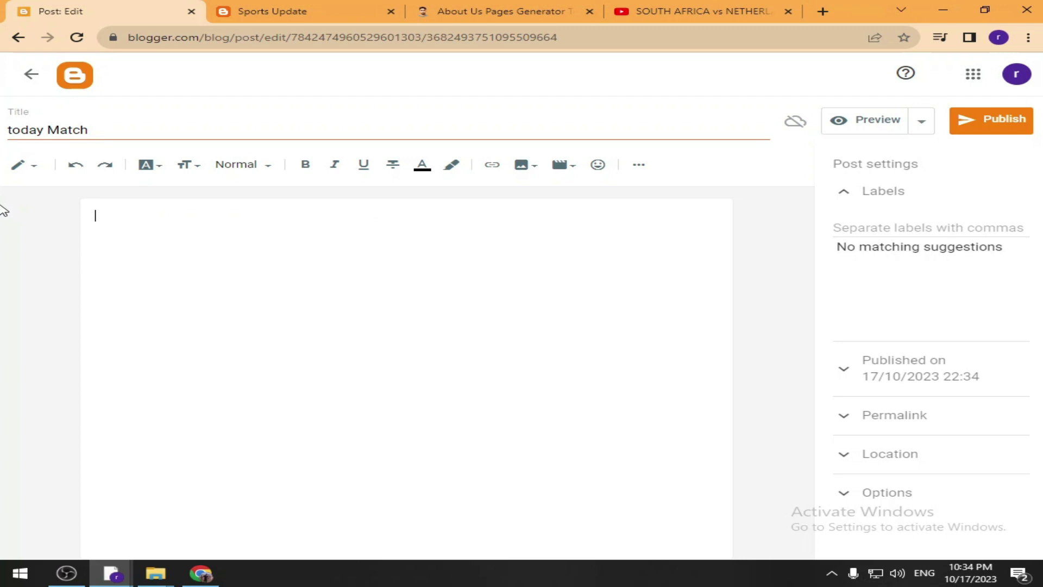
{"action": "left_click", "coordinate": [28, 175]}
{"action": "left_click", "coordinate": [65, 139]}
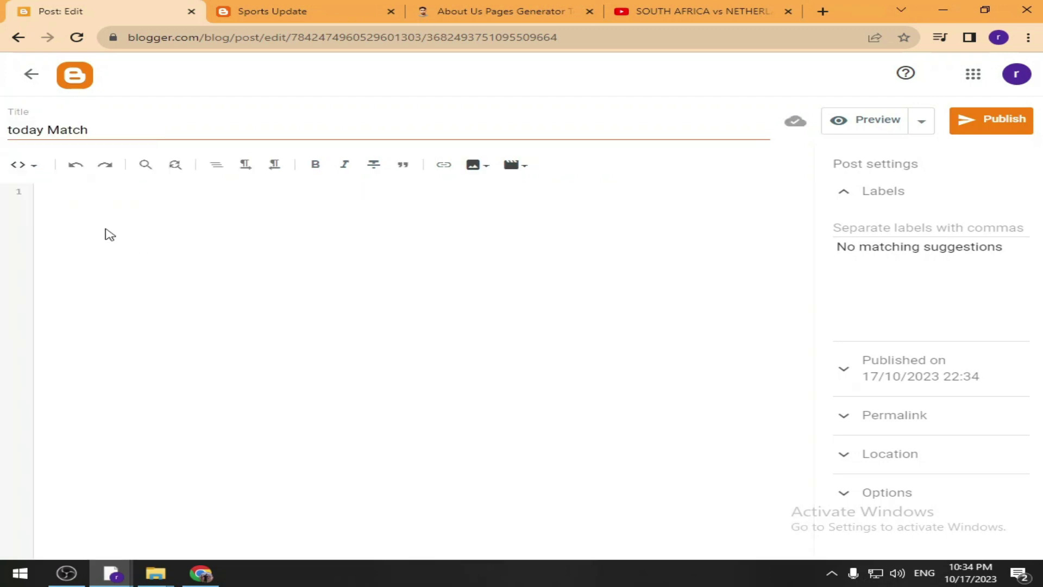
{"action": "key", "text": "ctrl+v"}
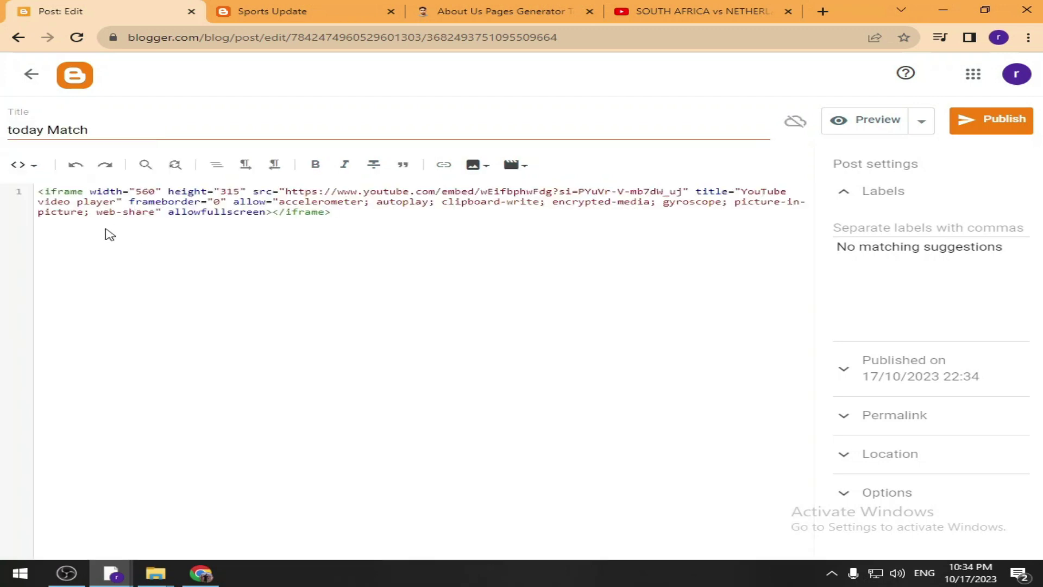
{"action": "key", "text": "Return"}
{"action": "key", "text": "Return"}
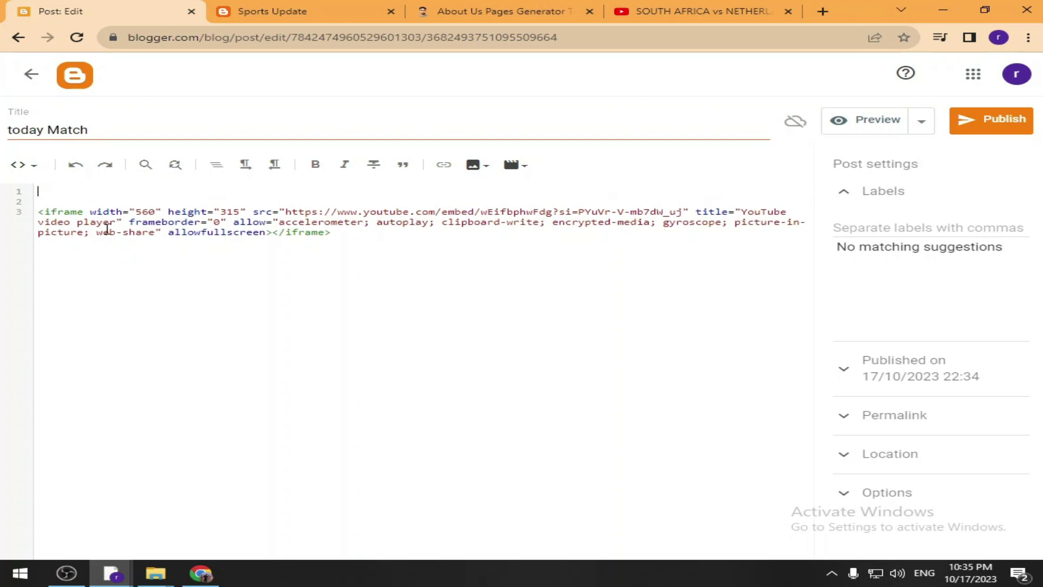
Label the post Live Match, matching the blog's menu entry, and publish it with the automatic permalink.
{"action": "left_click", "coordinate": [888, 197]}
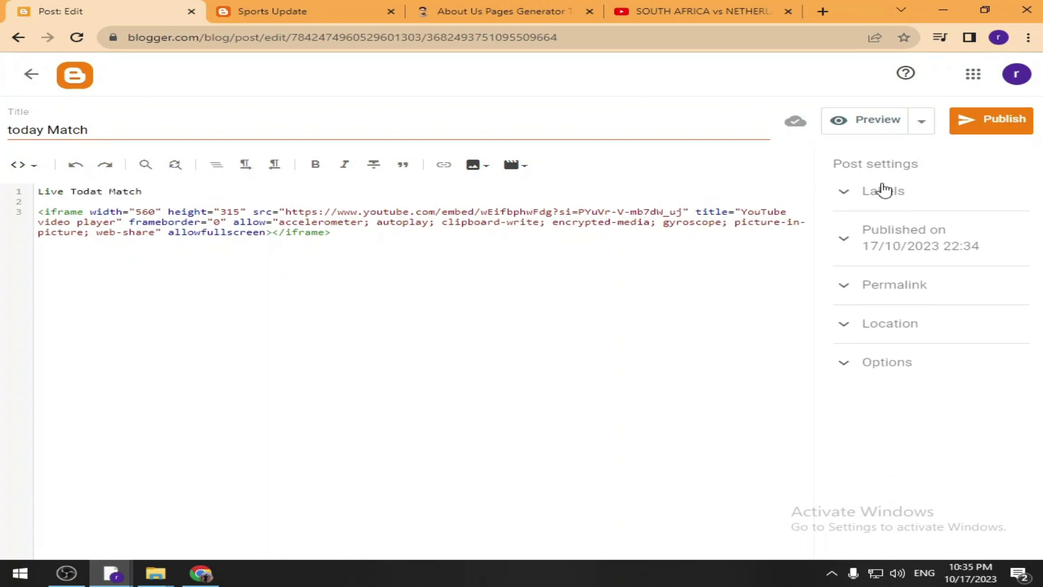
{"action": "left_click", "coordinate": [885, 193]}
{"action": "left_click", "coordinate": [270, 6]}
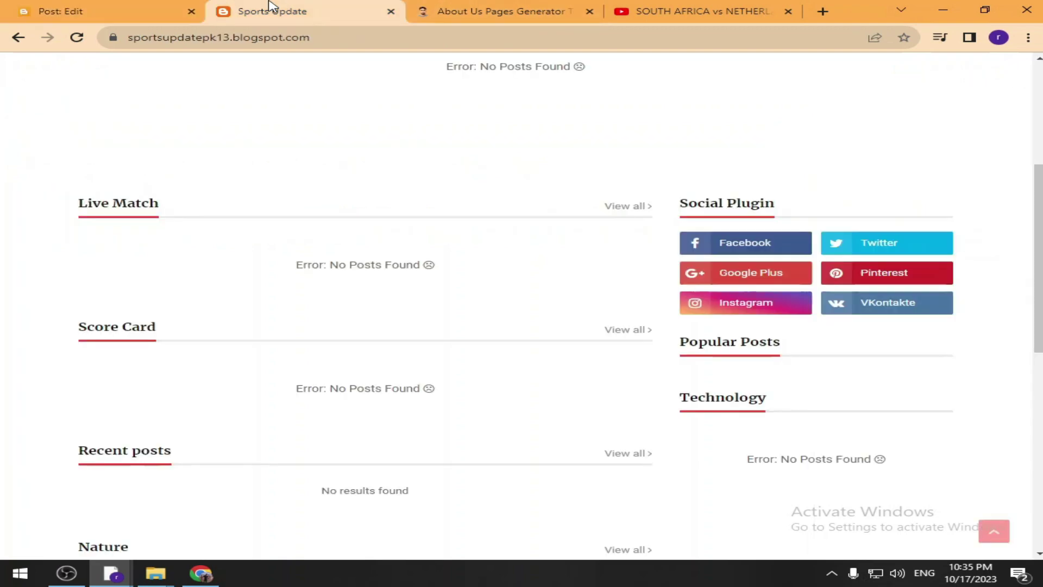
{"action": "scroll", "coordinate": [209, 234], "scroll_direction": "up", "scroll_amount": 5}
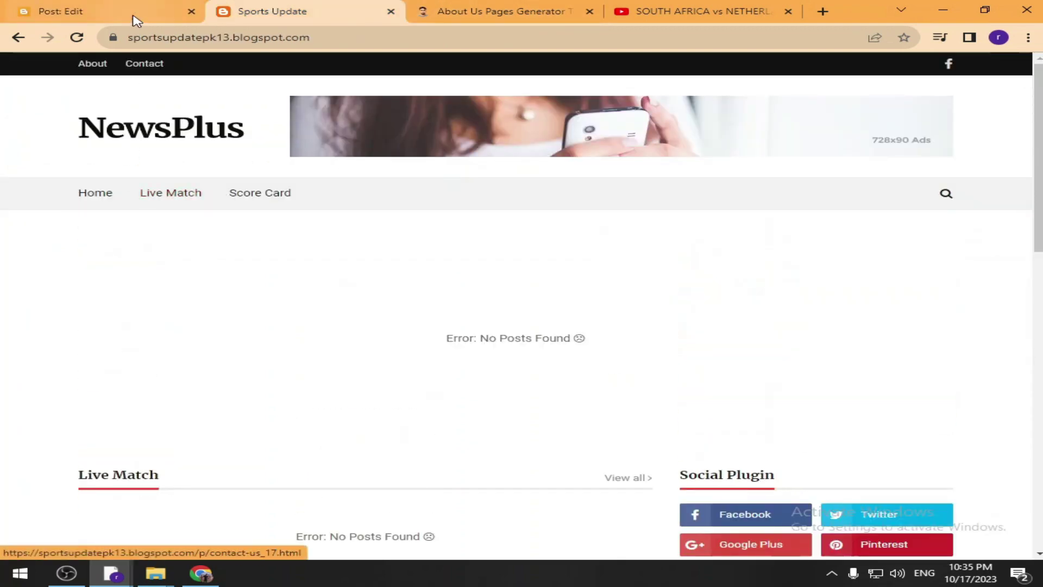
{"action": "left_click", "coordinate": [151, 13]}
{"action": "left_click", "coordinate": [855, 417]}
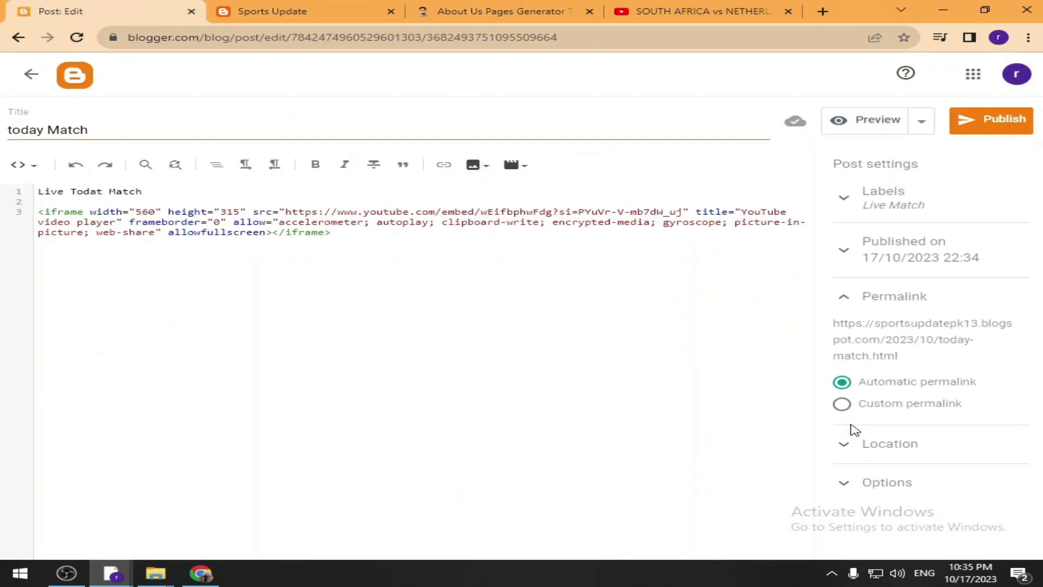
{"action": "left_click", "coordinate": [991, 133]}
{"action": "left_click", "coordinate": [594, 339]}
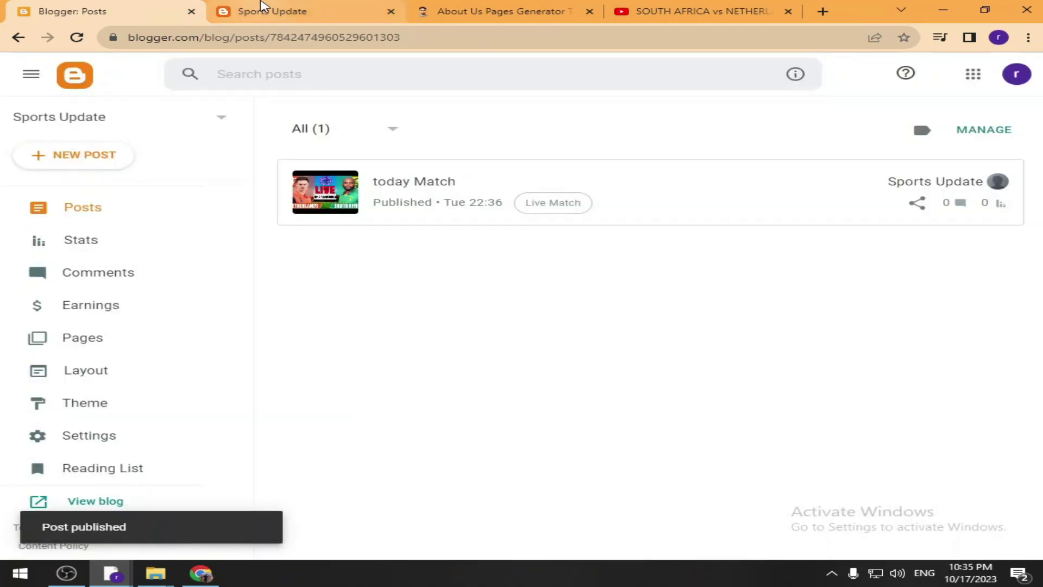
Reload the Sports Update blog homepage and check how the new post appears in the Live Match and Recent posts sections.
{"action": "left_click", "coordinate": [263, 10]}
{"action": "left_click", "coordinate": [107, 136]}
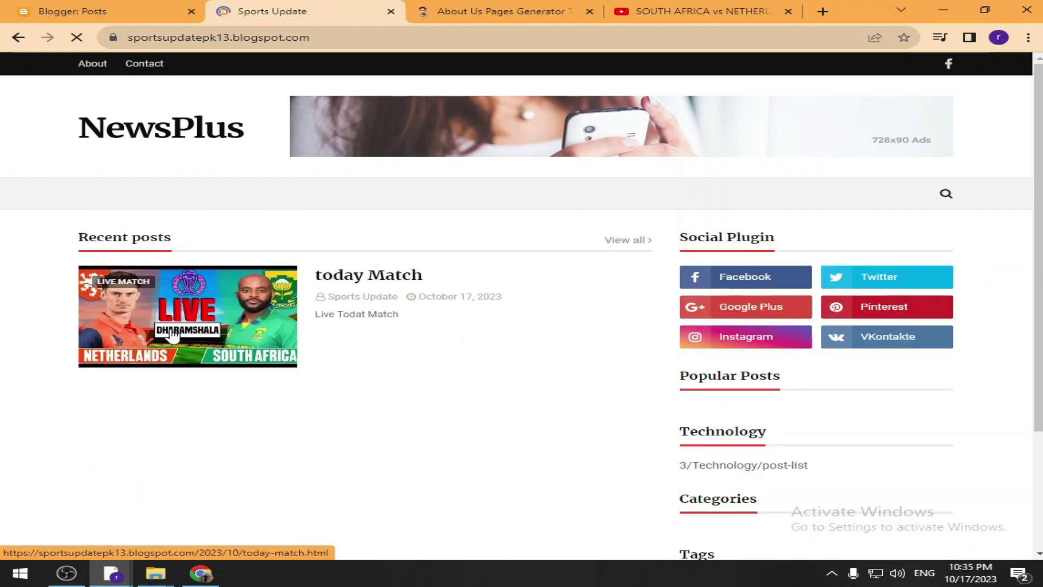
{"action": "scroll", "coordinate": [345, 354], "scroll_direction": "down", "scroll_amount": 5}
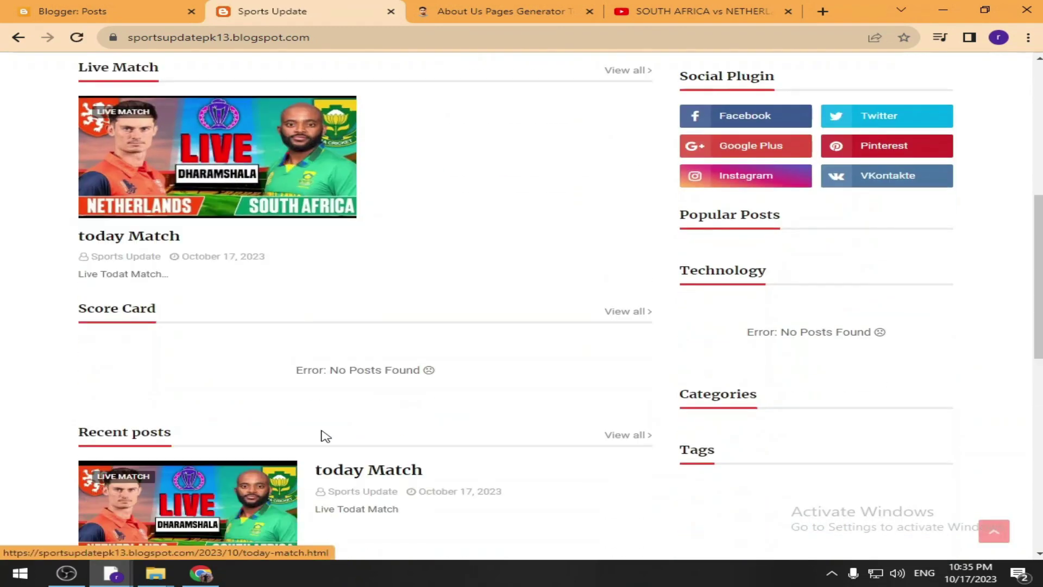
{"action": "scroll", "coordinate": [194, 307], "scroll_direction": "up", "scroll_amount": 3}
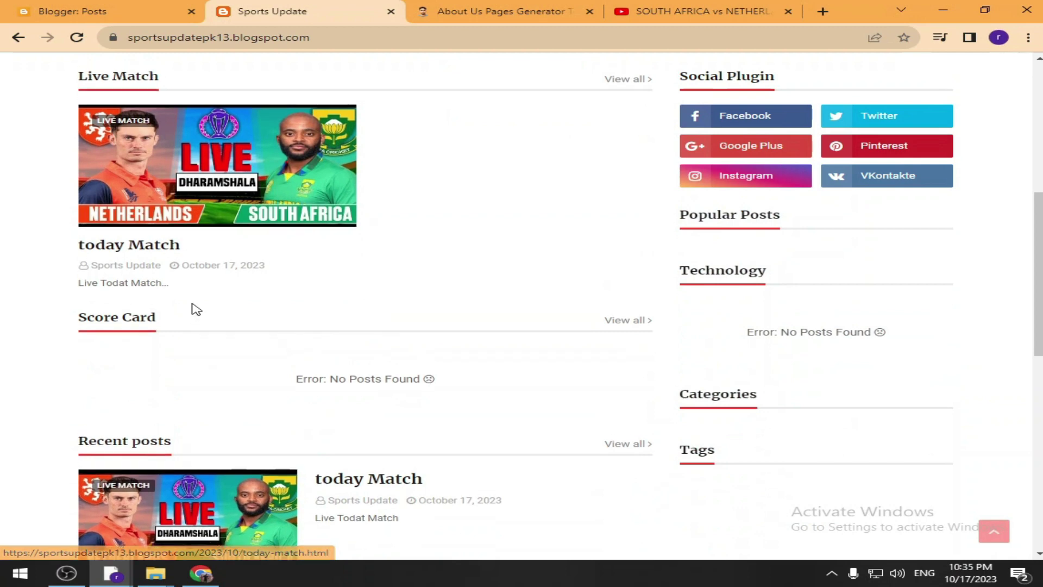
Open the today Match post on the blog, play its embedded video, look over the page and return to the homepage.
{"action": "left_click", "coordinate": [185, 278]}
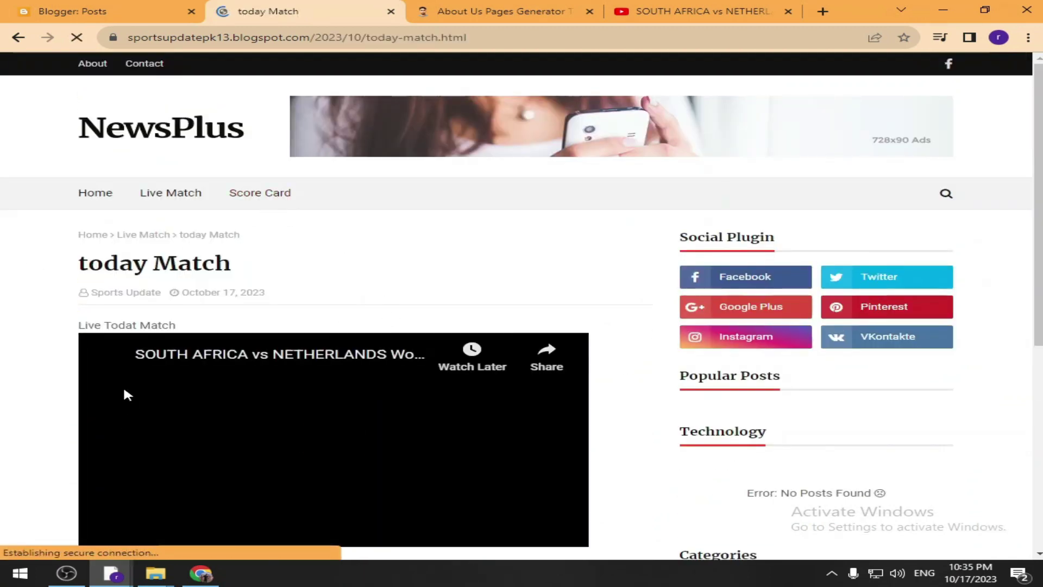
{"action": "scroll", "coordinate": [209, 356], "scroll_direction": "down", "scroll_amount": 1}
{"action": "left_click", "coordinate": [348, 363]}
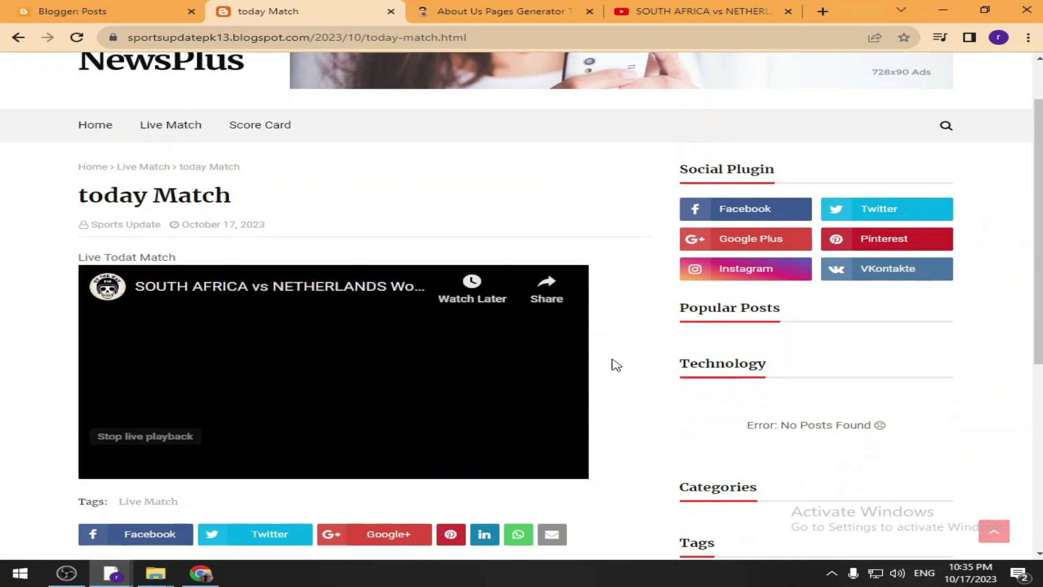
{"action": "scroll", "coordinate": [379, 406], "scroll_direction": "down", "scroll_amount": 2}
{"action": "scroll", "coordinate": [379, 407], "scroll_direction": "down", "scroll_amount": 4}
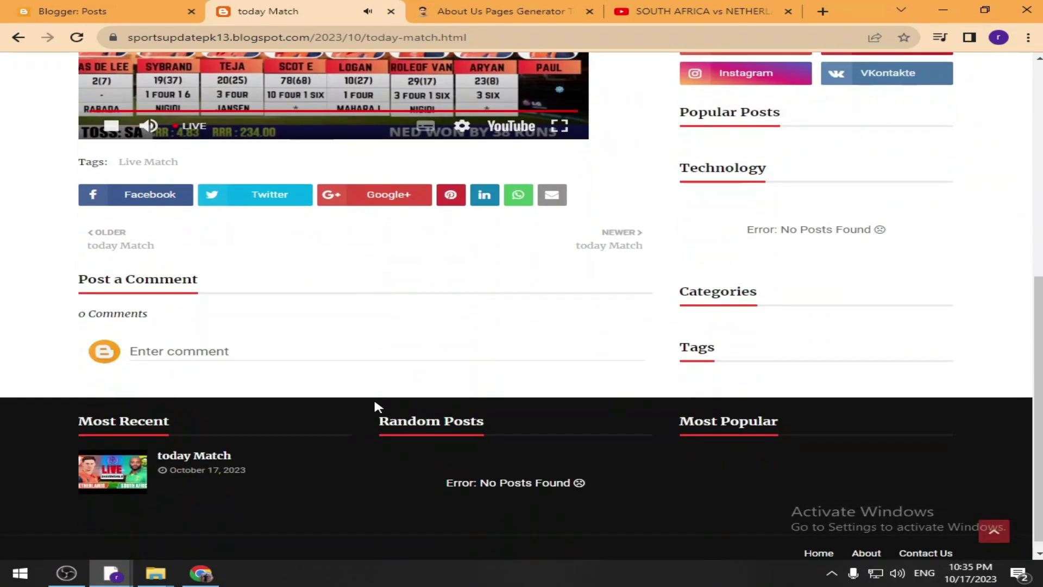
{"action": "scroll", "coordinate": [378, 407], "scroll_direction": "up", "scroll_amount": 7}
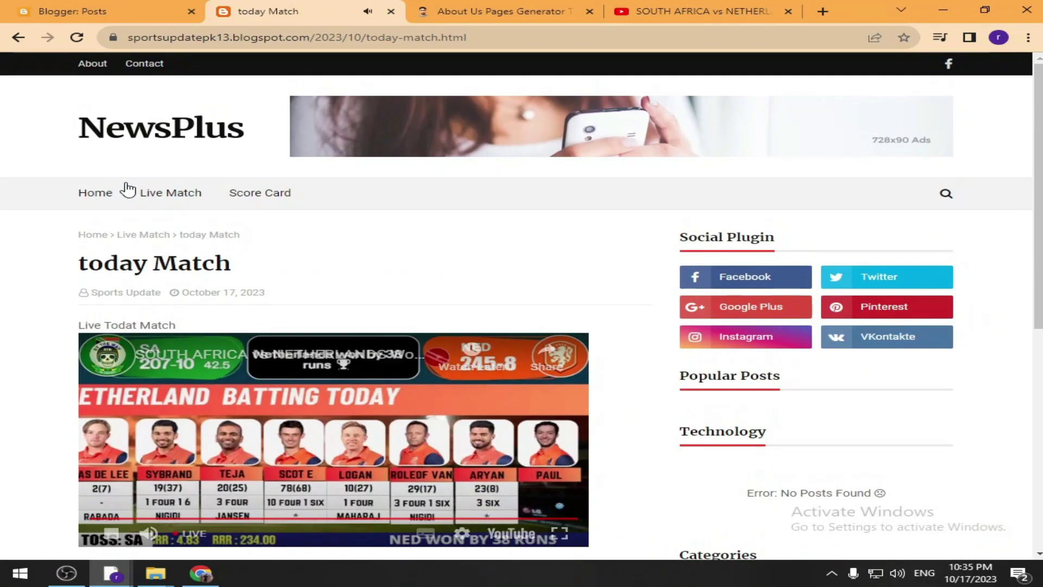
{"action": "left_click", "coordinate": [109, 144]}
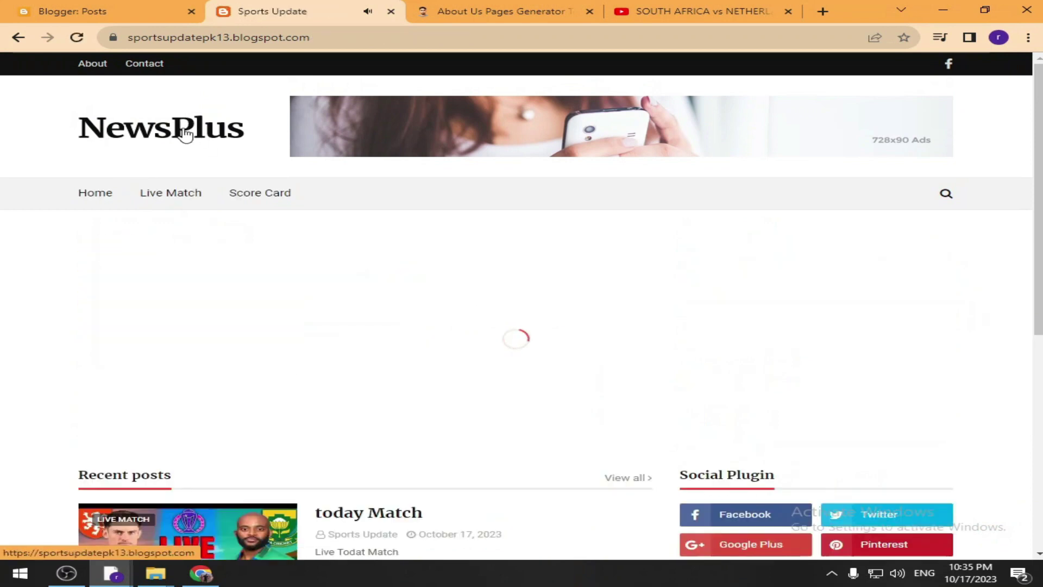
Open the Header Logo gadget in the Blogger layout, review its image source and placement options, and save the gadget.
{"action": "left_click", "coordinate": [144, 10]}
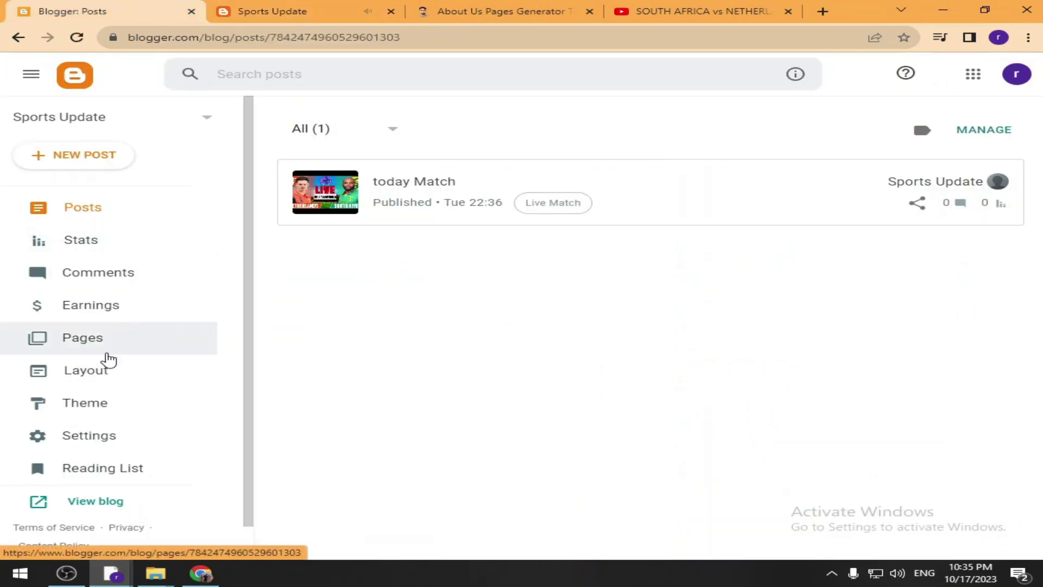
{"action": "left_click", "coordinate": [100, 372]}
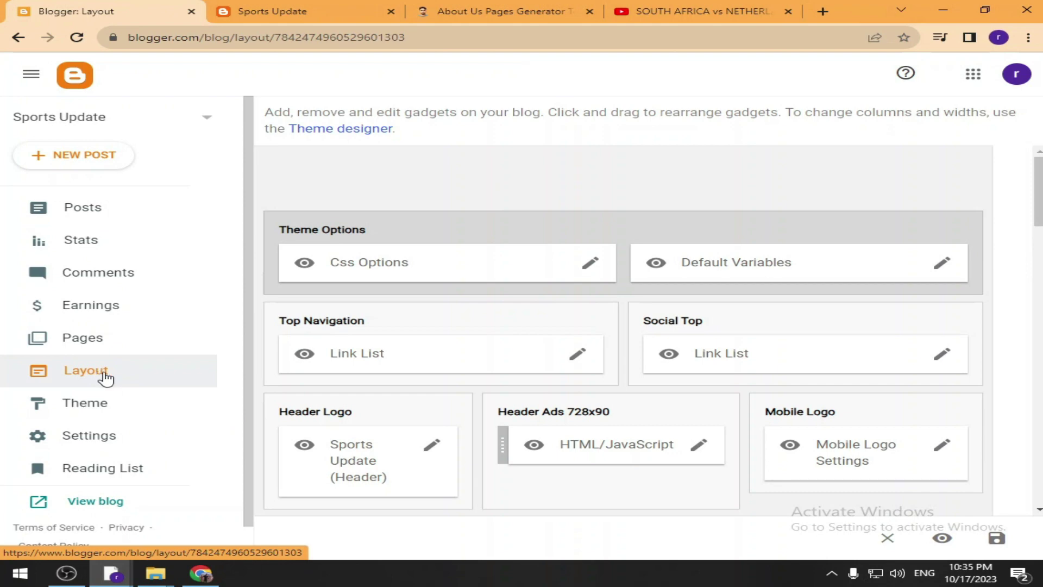
{"action": "left_click", "coordinate": [251, 8]}
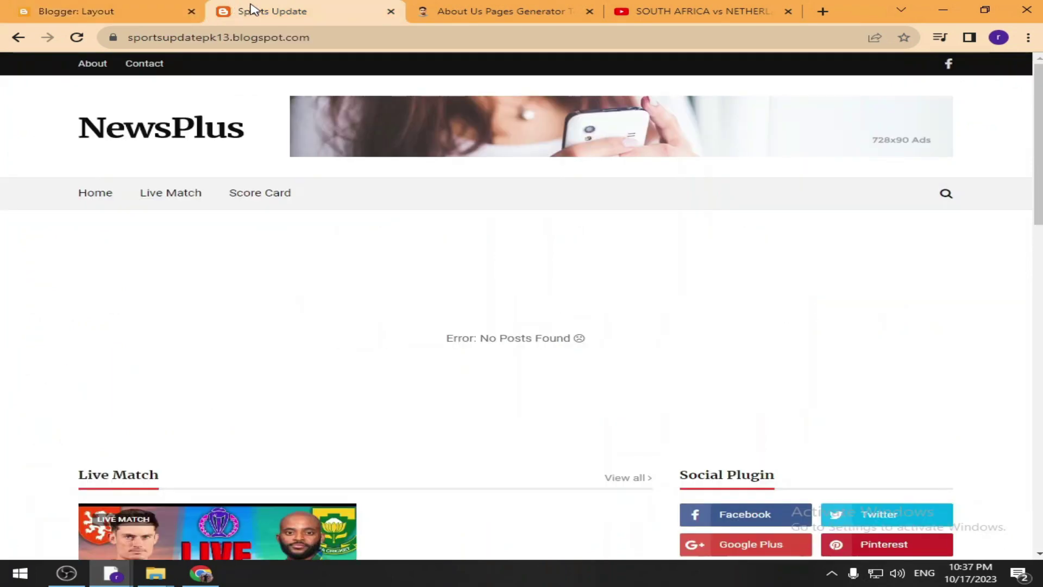
{"action": "left_click", "coordinate": [105, 11]}
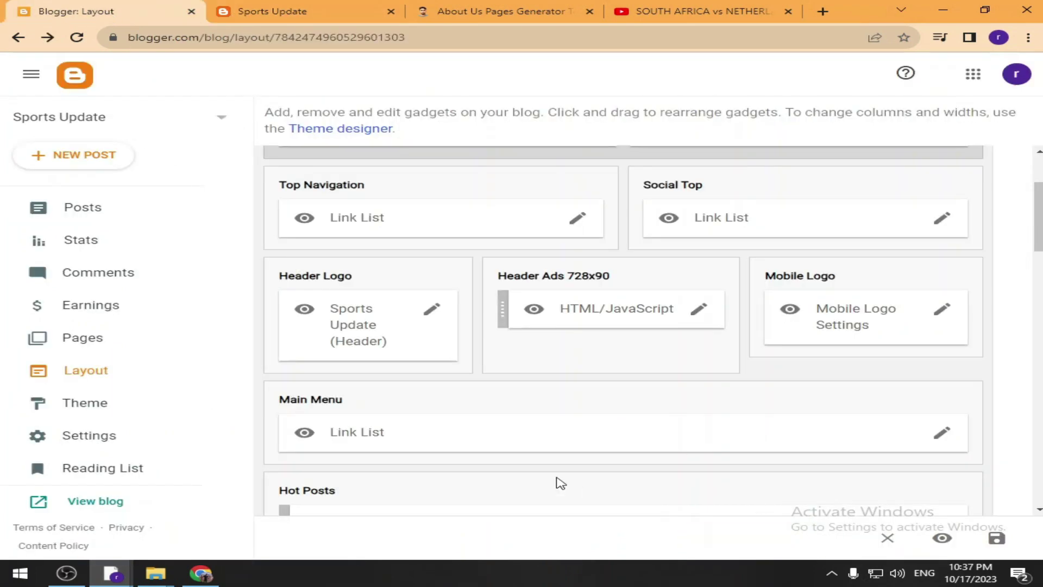
{"action": "left_click", "coordinate": [431, 310]}
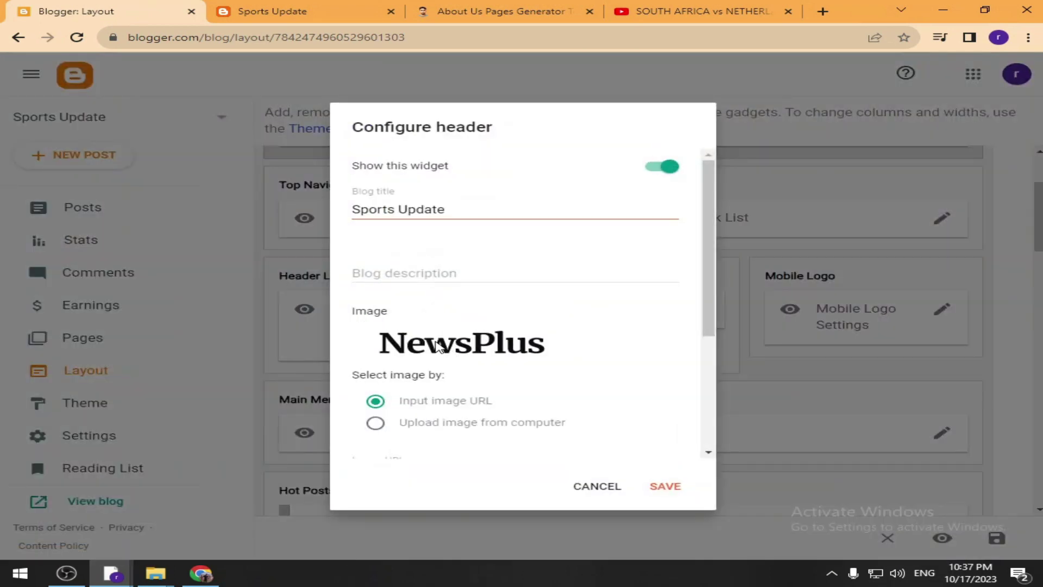
{"action": "scroll", "coordinate": [450, 346], "scroll_direction": "down", "scroll_amount": 1}
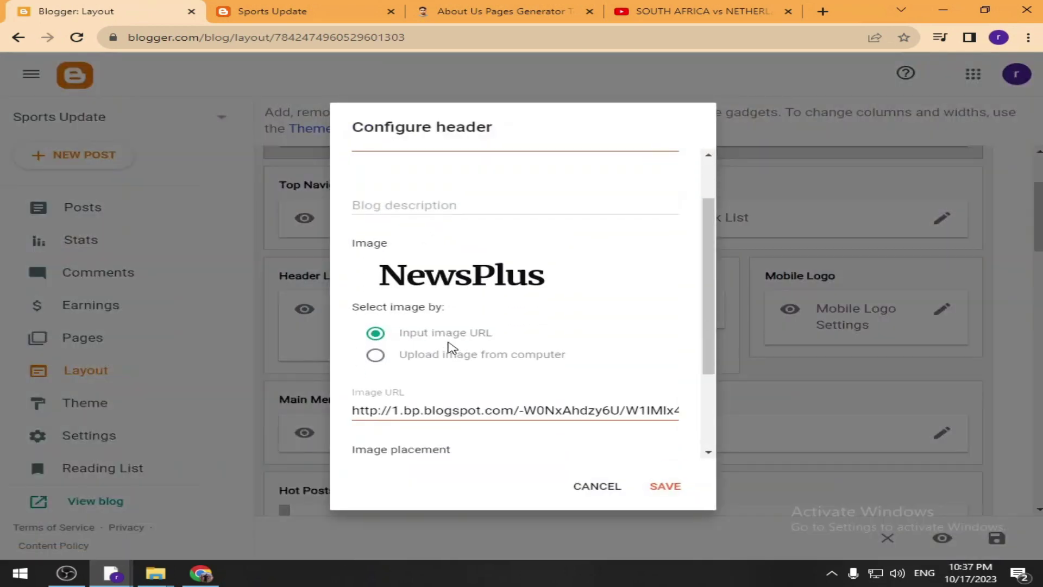
{"action": "left_click", "coordinate": [435, 411]}
{"action": "scroll", "coordinate": [457, 424], "scroll_direction": "down", "scroll_amount": 2}
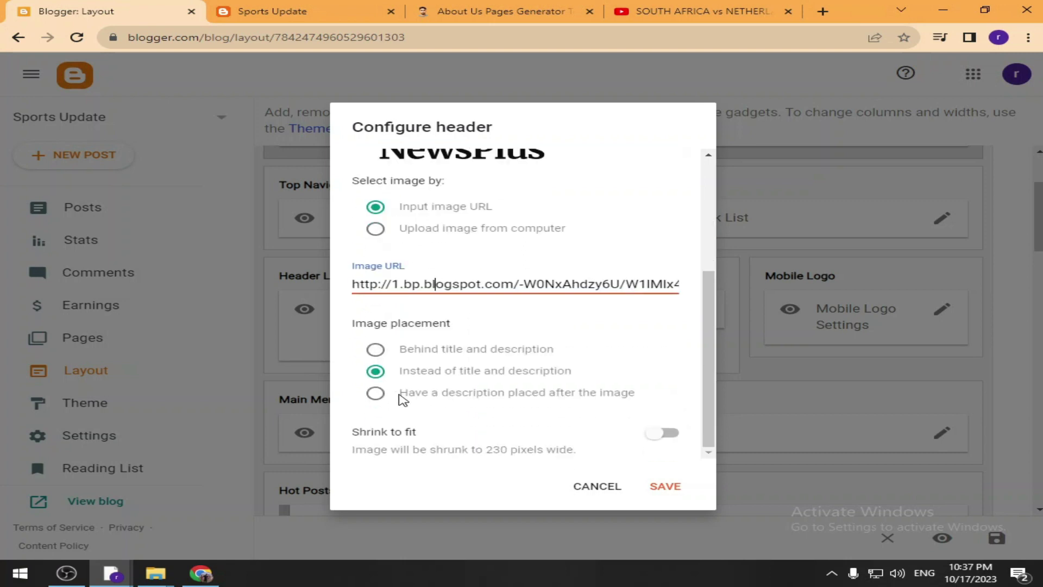
{"action": "scroll", "coordinate": [496, 416], "scroll_direction": "up", "scroll_amount": 3}
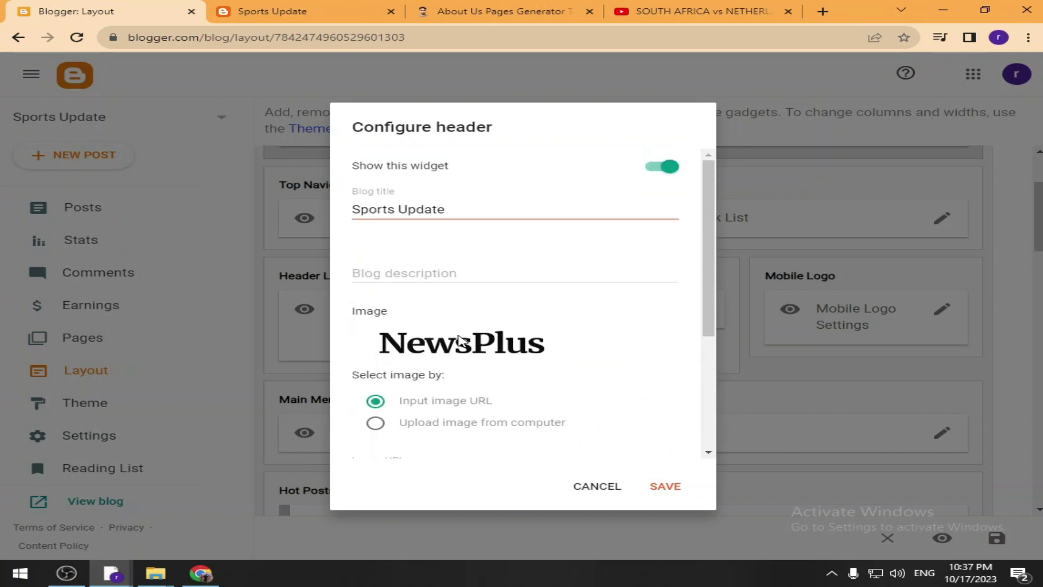
{"action": "left_click", "coordinate": [674, 486]}
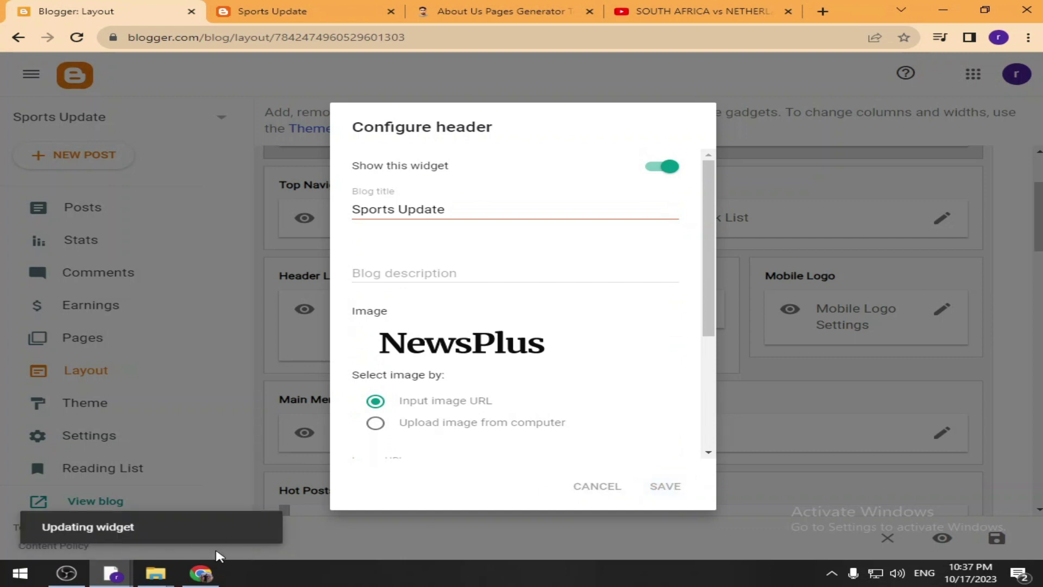
Switch to the other Chrome window and go to canva.com in the Facebook tab.
{"action": "left_click", "coordinate": [192, 577]}
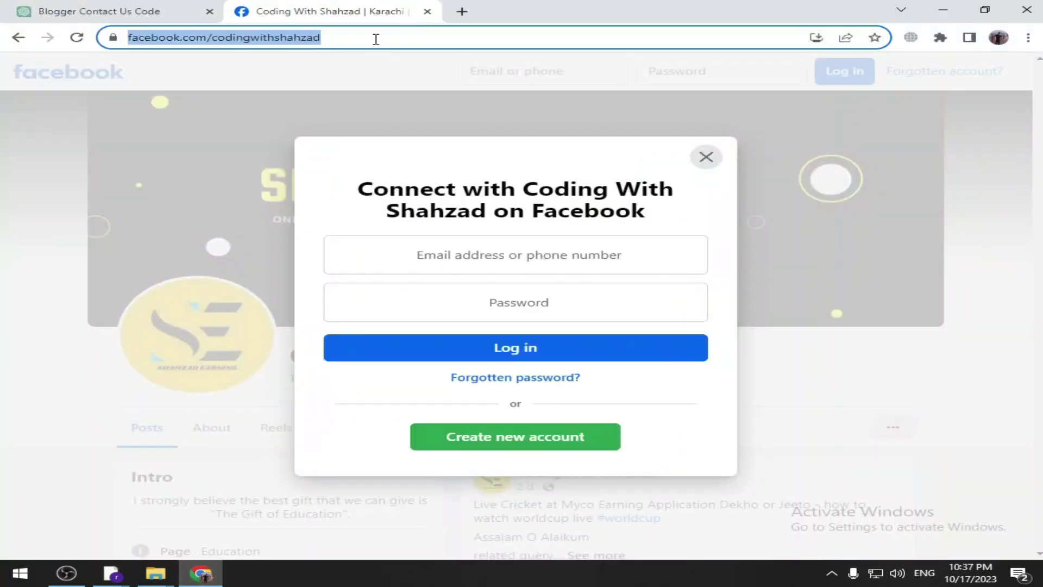
{"action": "type", "text": "cfan"}
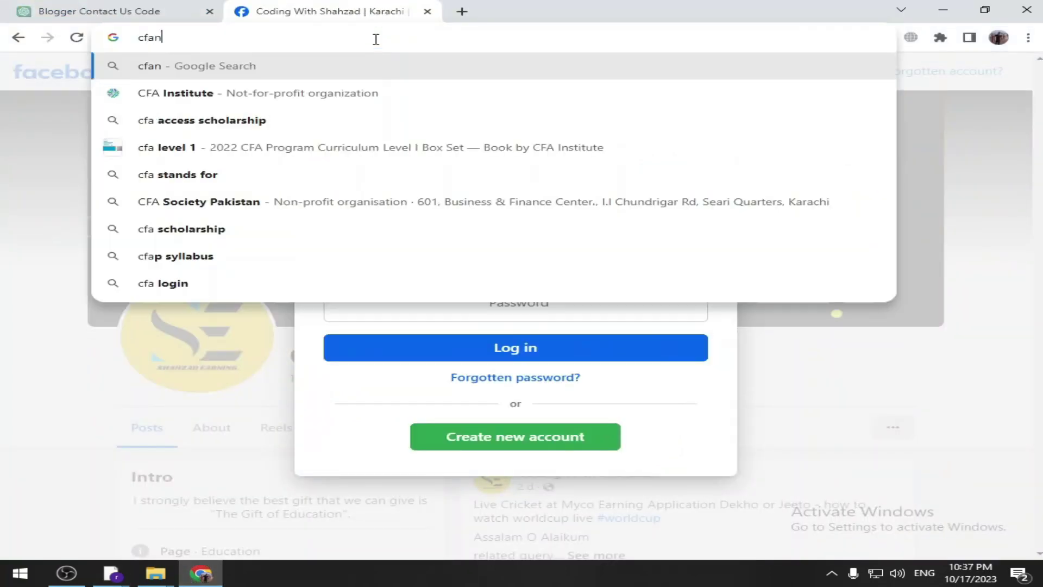
{"action": "key", "text": "BackSpace"}
{"action": "key", "text": "BackSpace"}
{"action": "key", "text": "BackSpace"}
{"action": "type", "text": "anva"}
{"action": "key", "text": "Return"}
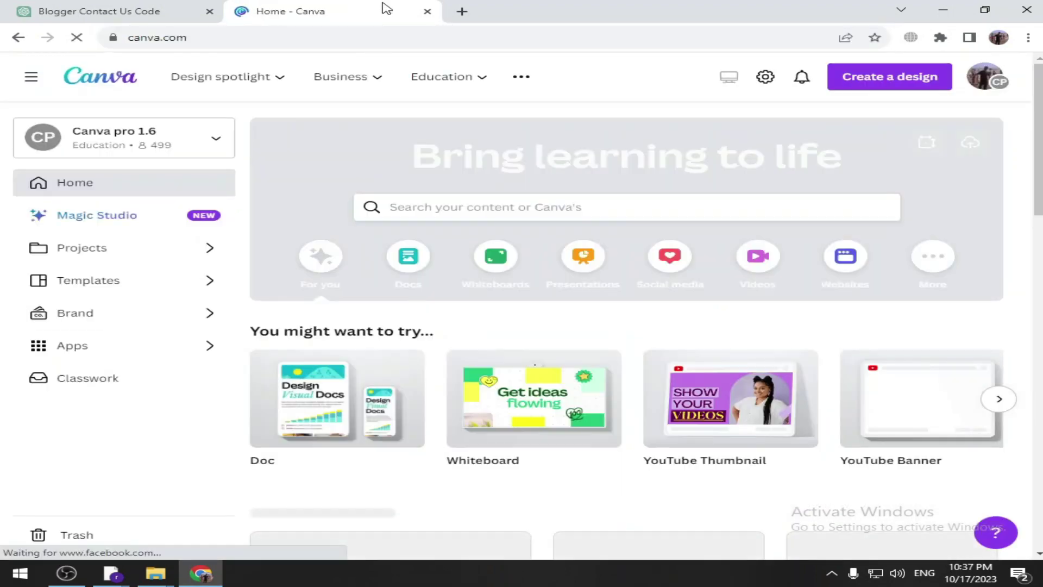
Create a new Logo design in Canva and apply the recently used Yellow, Blue and Purple Dynamic Cricket Community Logo template.
{"action": "left_click", "coordinate": [862, 92]}
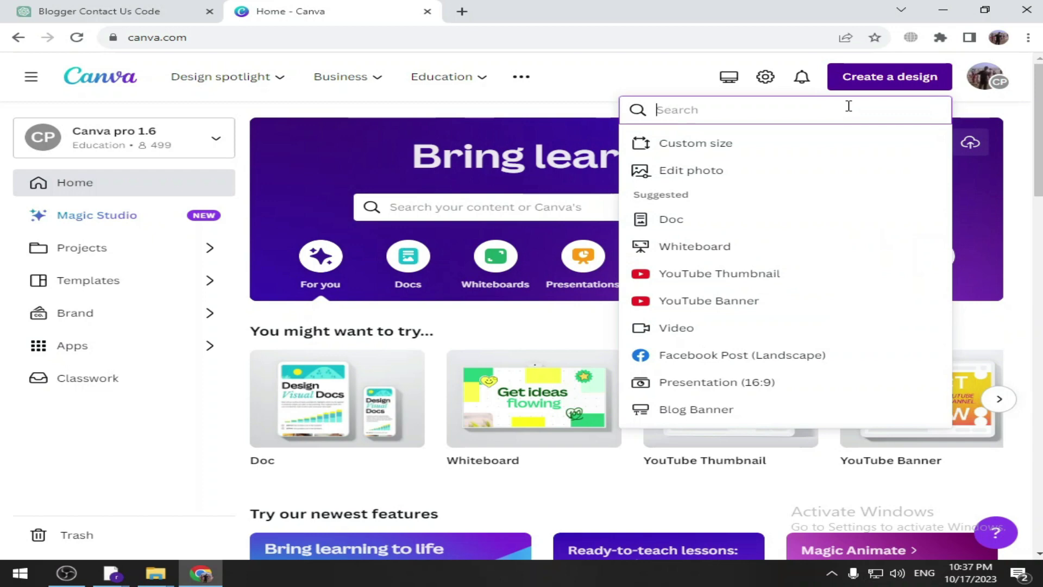
{"action": "type", "text": "logo"}
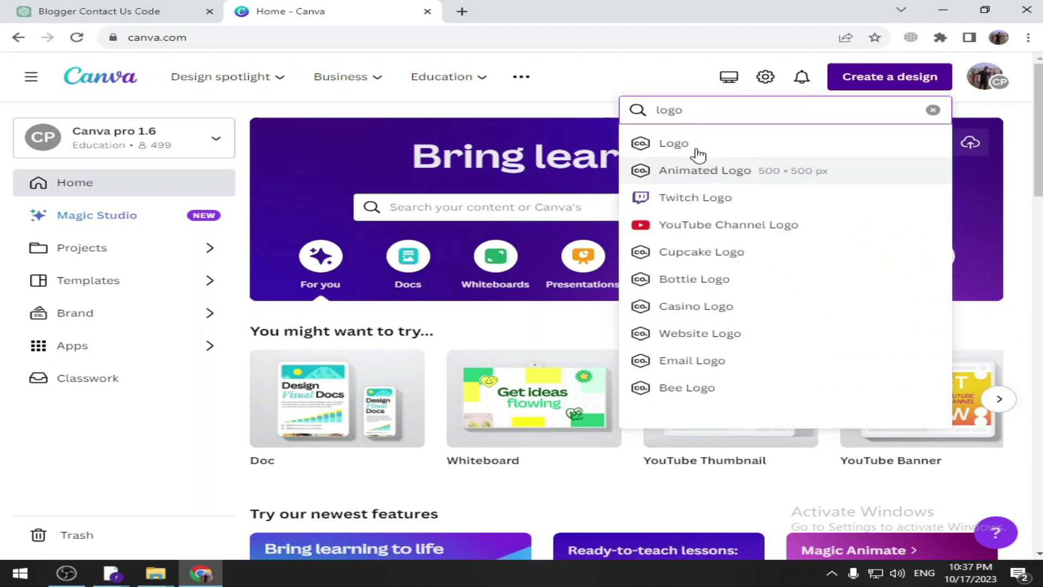
{"action": "left_click", "coordinate": [677, 145]}
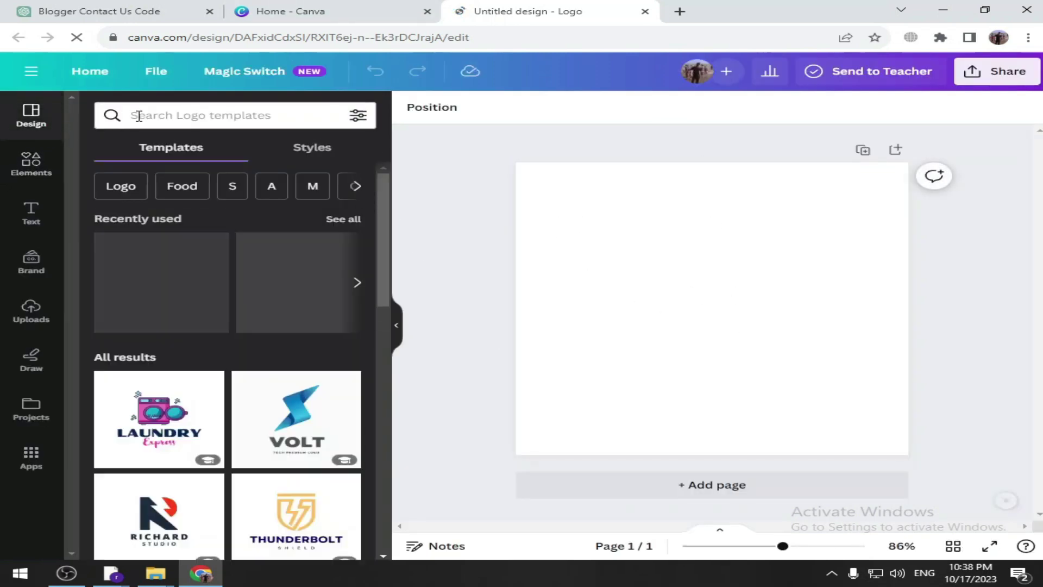
{"action": "left_click", "coordinate": [143, 117]}
{"action": "left_click", "coordinate": [128, 256]}
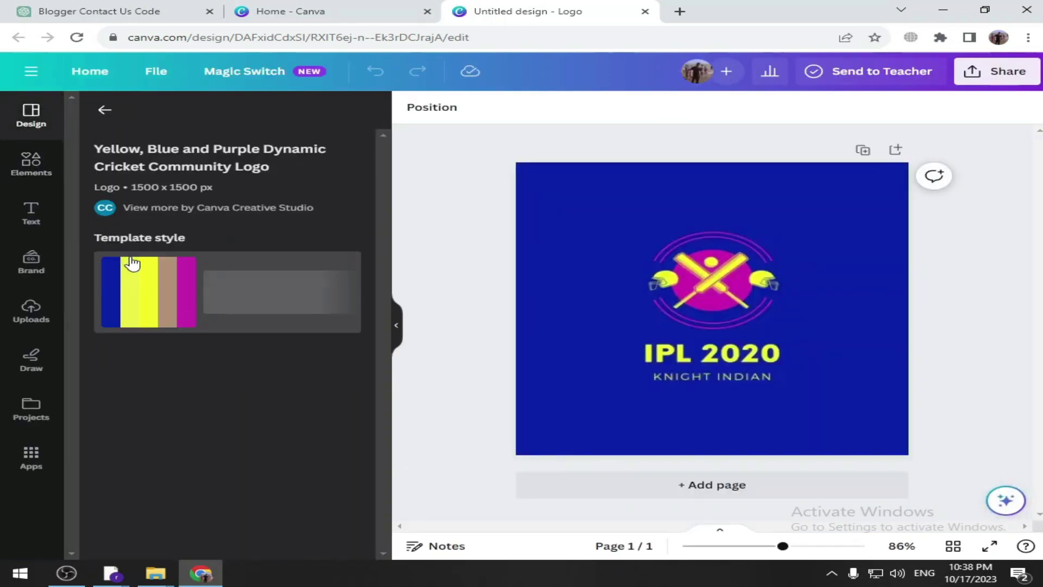
Search the elements for "crickt logo" and browse the graphics, photos and combined results.
{"action": "left_click", "coordinate": [32, 174]}
{"action": "left_click", "coordinate": [153, 116]}
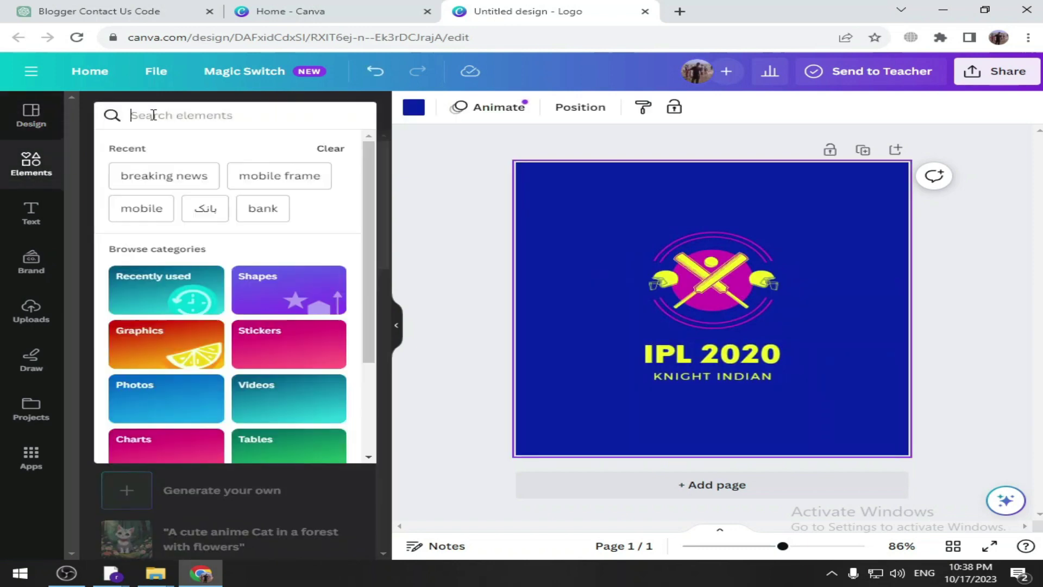
{"action": "type", "text": "crickt logo"}
{"action": "key", "text": "Return"}
{"action": "left_click", "coordinate": [179, 147]}
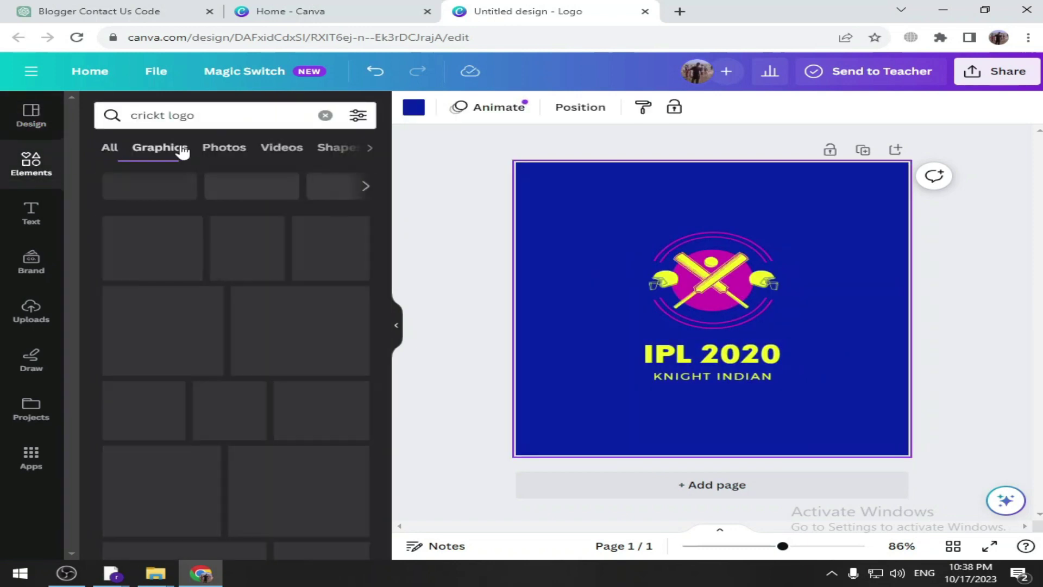
{"action": "left_click", "coordinate": [217, 151]}
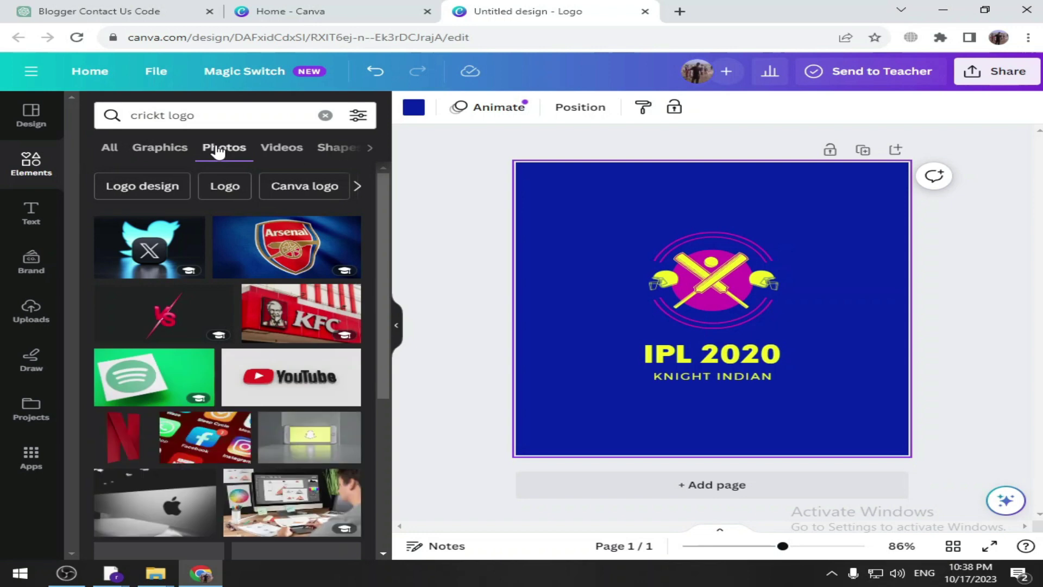
{"action": "left_click", "coordinate": [112, 149]}
Shorten the elements search to "crickt", show only graphics, and try adding the flaming cricket ball graphic to the logo.
{"action": "left_click", "coordinate": [160, 115]}
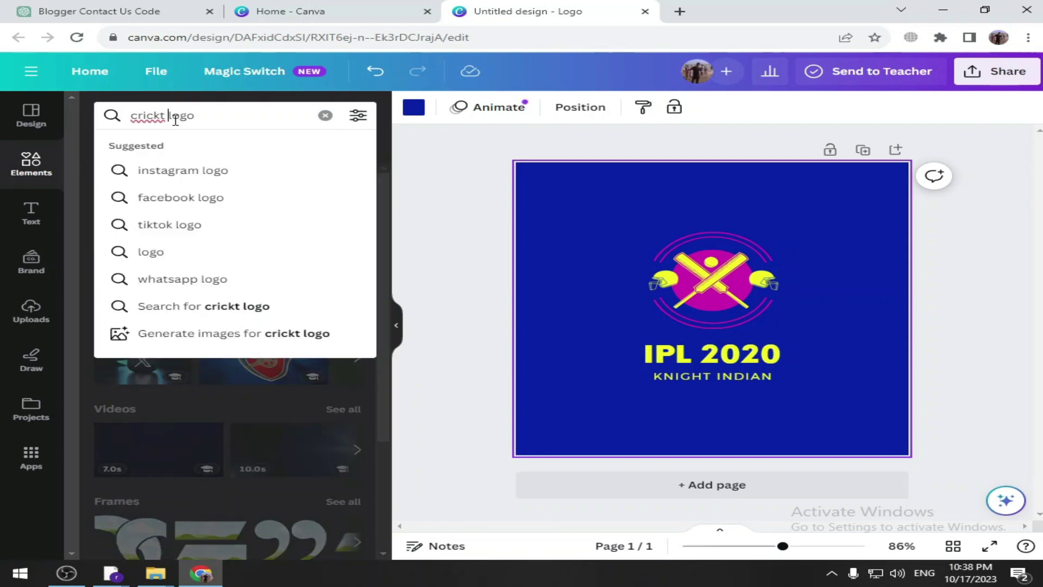
{"action": "double_click", "coordinate": [182, 116]}
{"action": "key", "text": "BackSpace"}
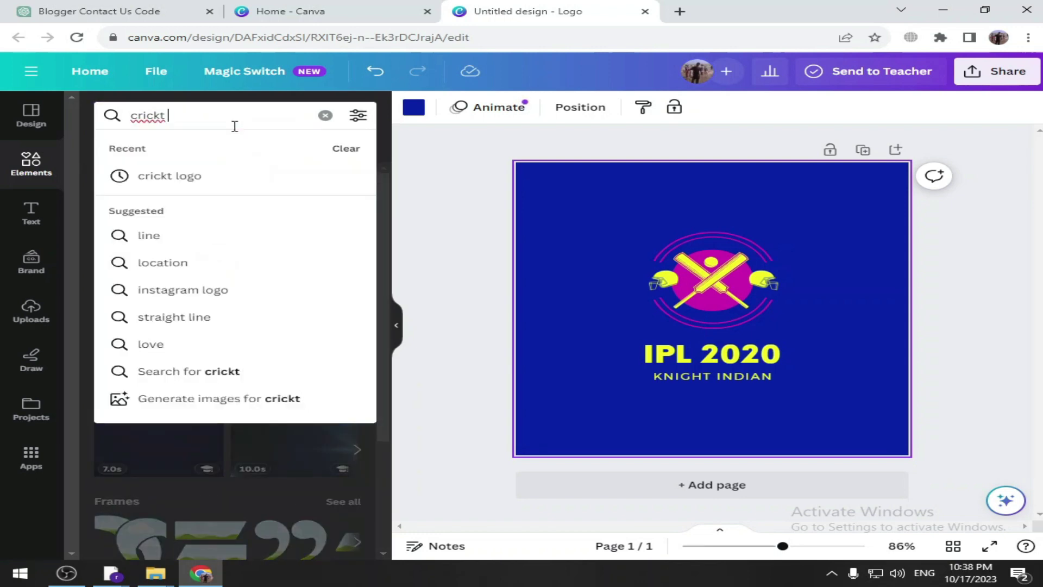
{"action": "key", "text": "Return"}
{"action": "left_click", "coordinate": [155, 157]}
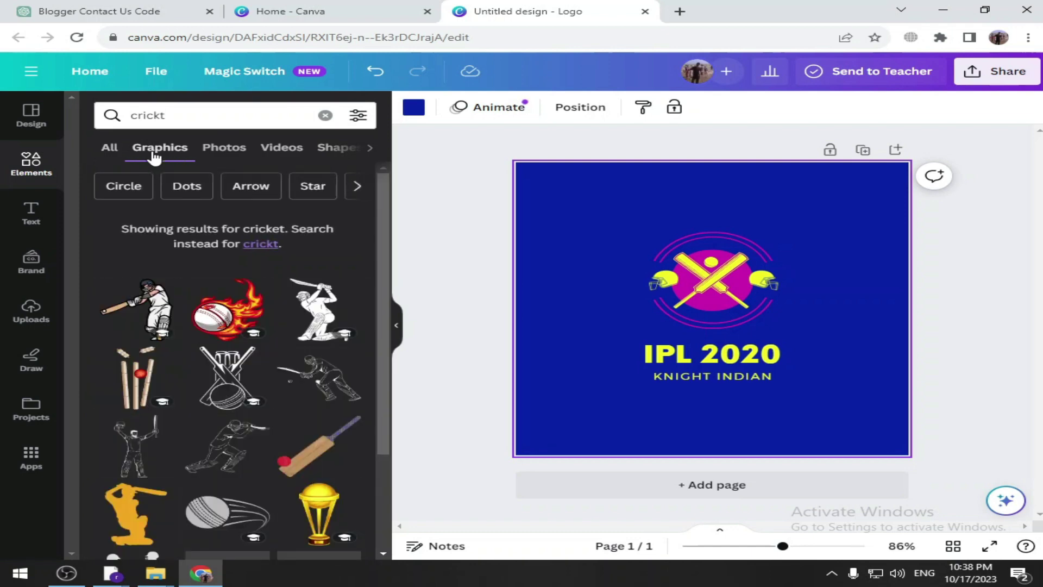
{"action": "left_click", "coordinate": [708, 286]}
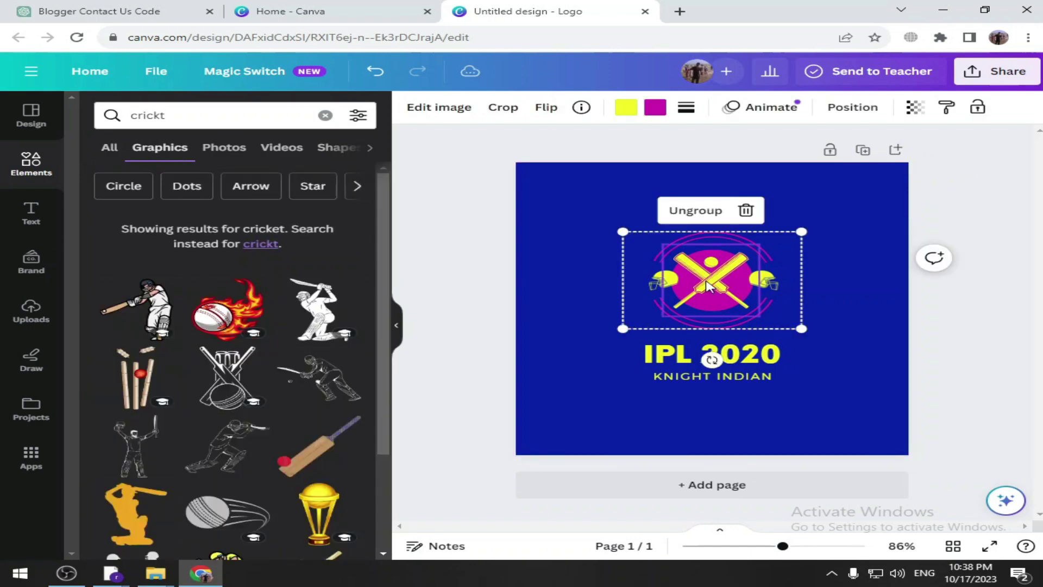
{"action": "left_click_drag", "start_coordinate": [208, 320], "coordinate": [795, 341]}
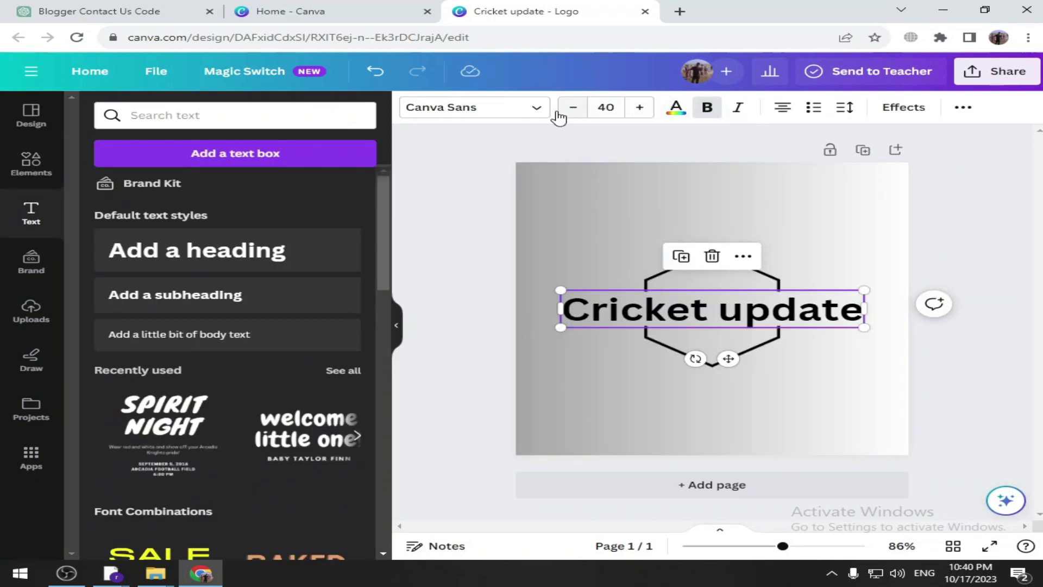
Change the font of the "Cricket update" text to Aharoni Bold and deselect it.
{"action": "left_click", "coordinate": [538, 109]}
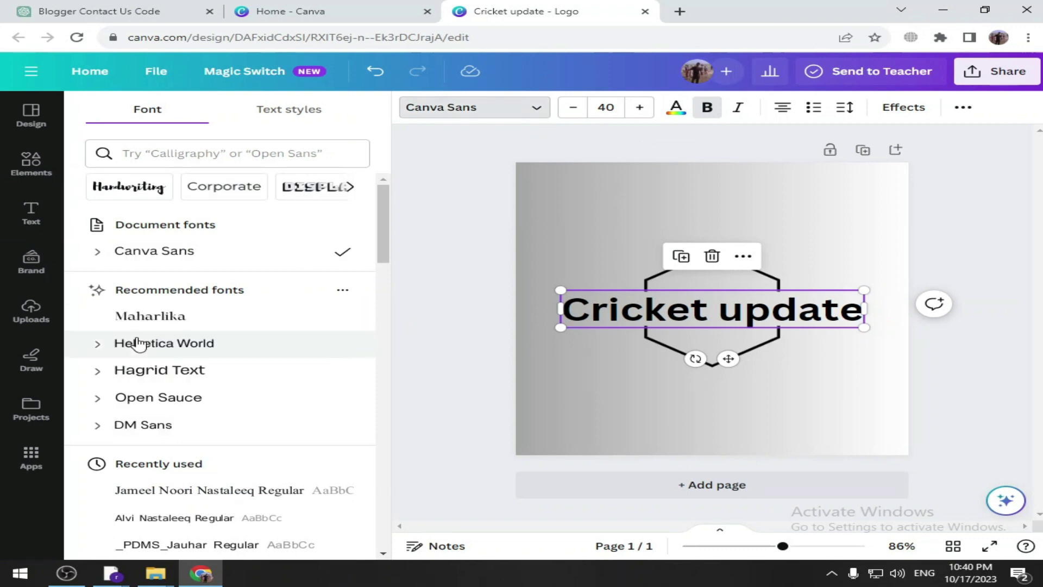
{"action": "scroll", "coordinate": [186, 228], "scroll_direction": "down", "scroll_amount": 15}
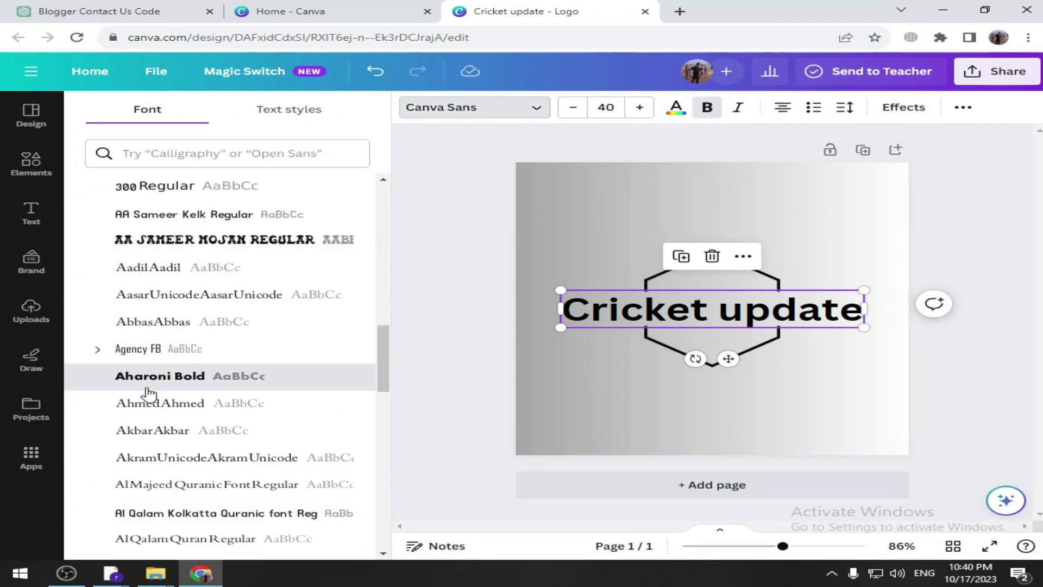
{"action": "left_click", "coordinate": [148, 383]}
{"action": "left_click", "coordinate": [922, 213]}
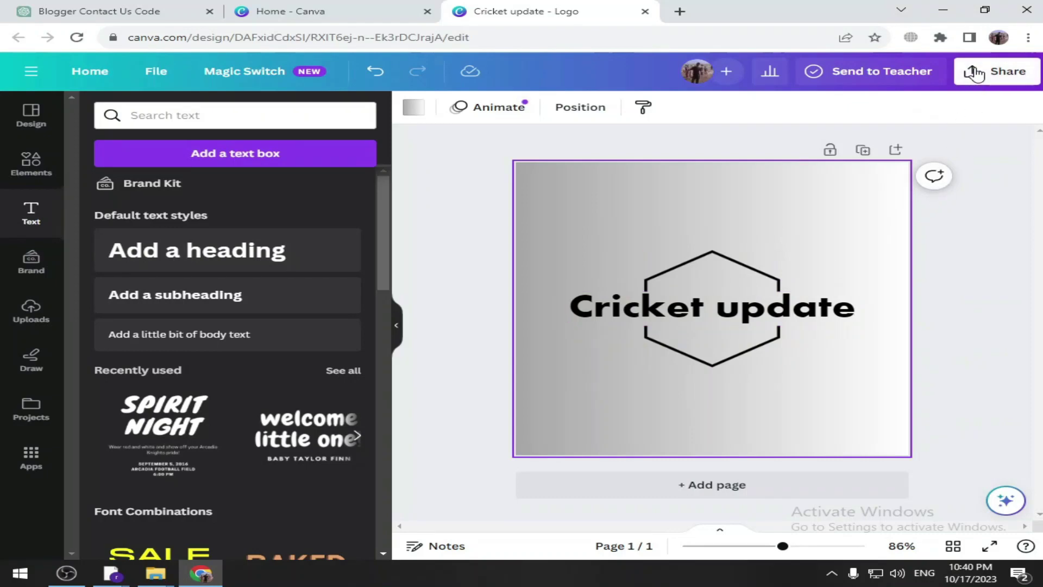
Download the Cricket update logo as a JPG file.
{"action": "left_click", "coordinate": [1001, 70]}
{"action": "left_click", "coordinate": [734, 422]}
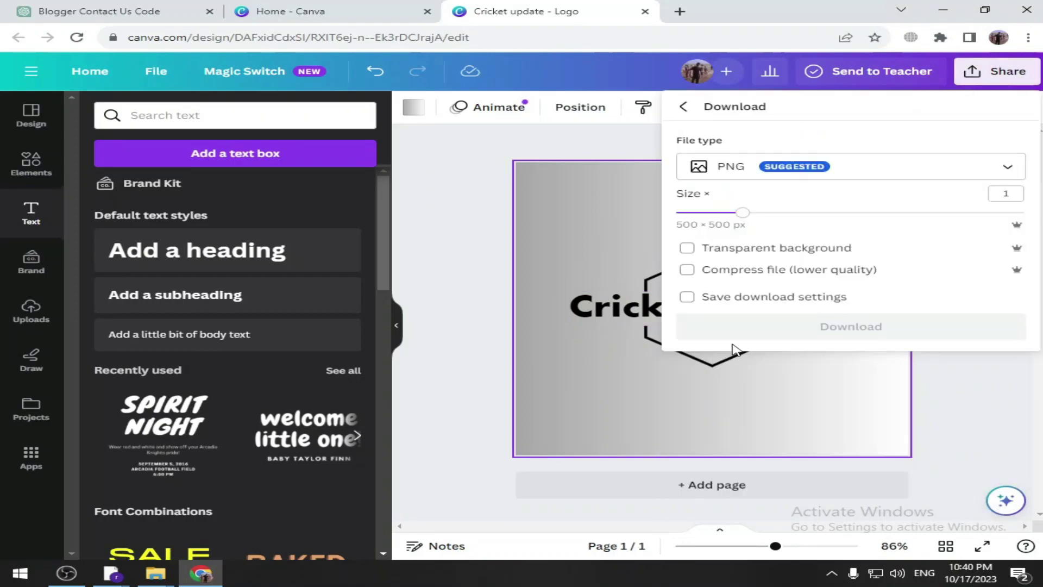
{"action": "left_click", "coordinate": [725, 180]}
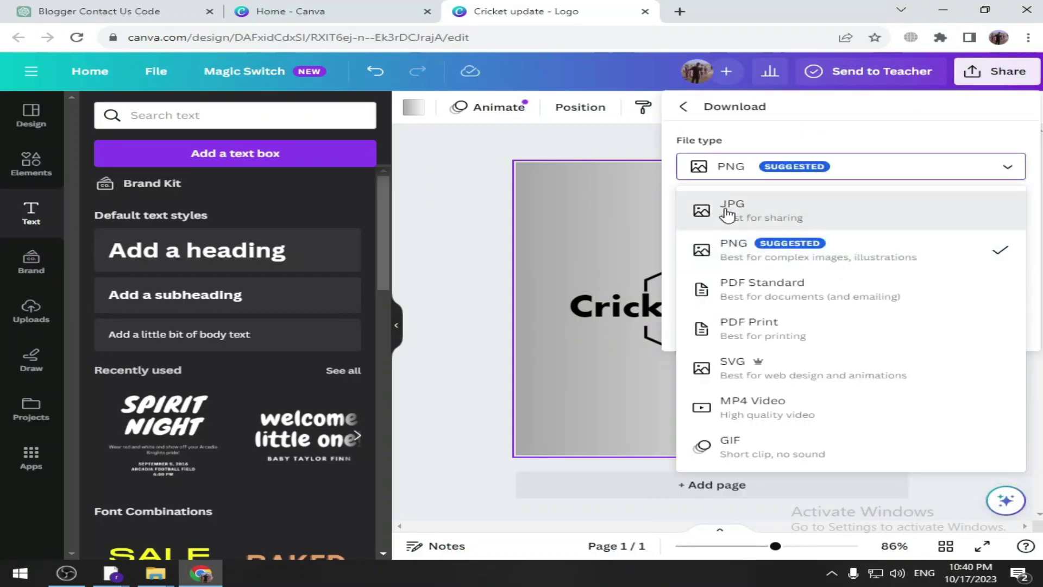
{"action": "left_click", "coordinate": [728, 205]}
{"action": "left_click", "coordinate": [763, 336]}
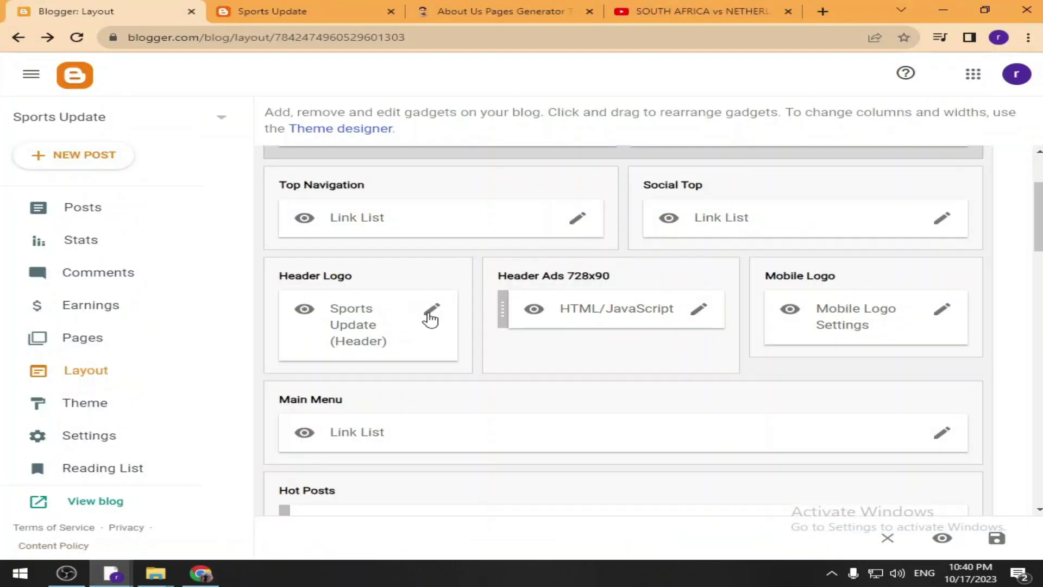
In the Blogger layout, replace the Header Logo image with Cricket update.jpg uploaded from the Downloads folder and save the gadget.
{"action": "left_click", "coordinate": [431, 319]}
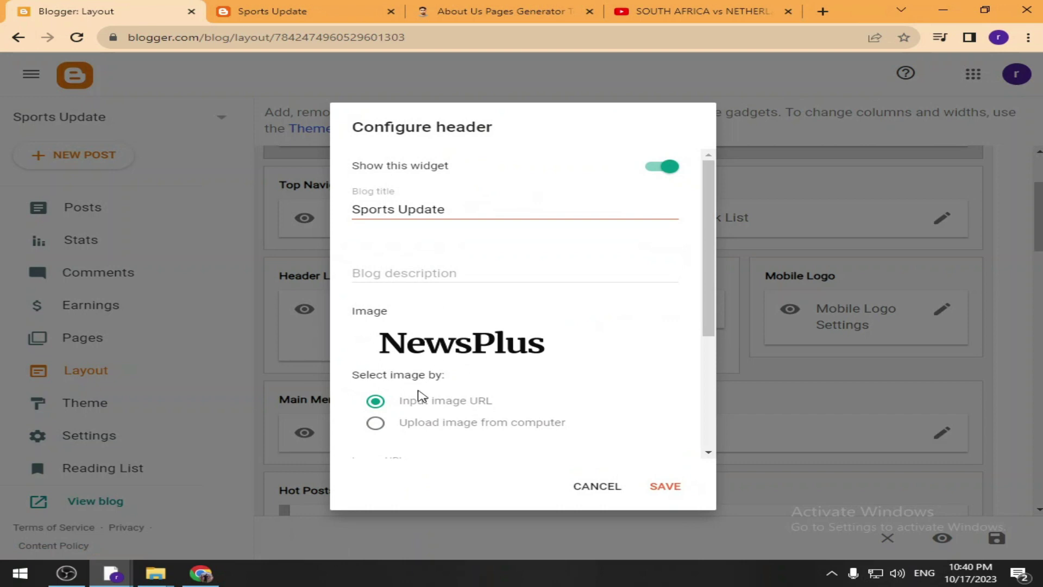
{"action": "scroll", "coordinate": [418, 395], "scroll_direction": "down", "scroll_amount": 1}
{"action": "left_click", "coordinate": [380, 358]}
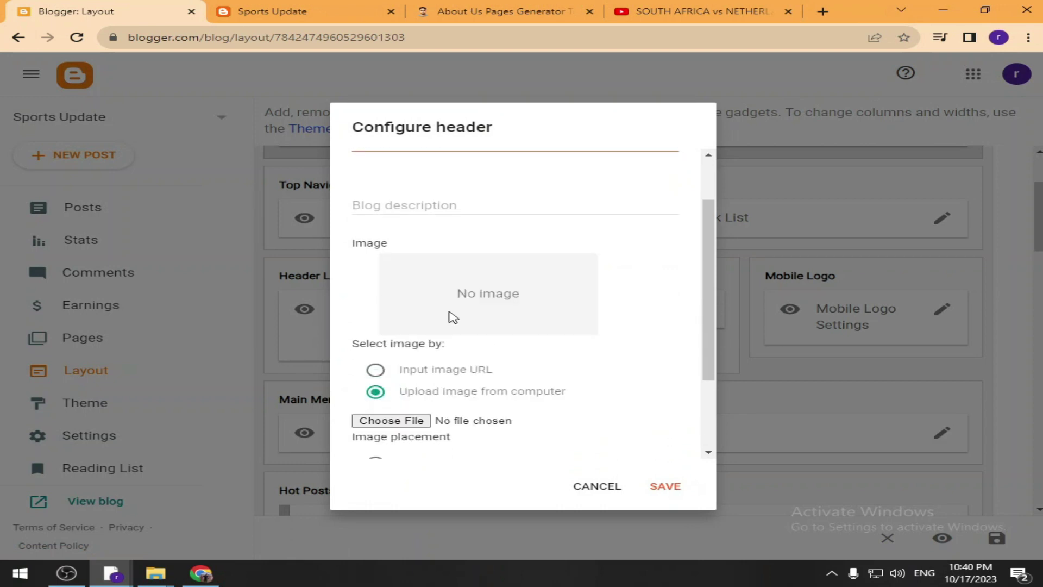
{"action": "left_click", "coordinate": [411, 422]}
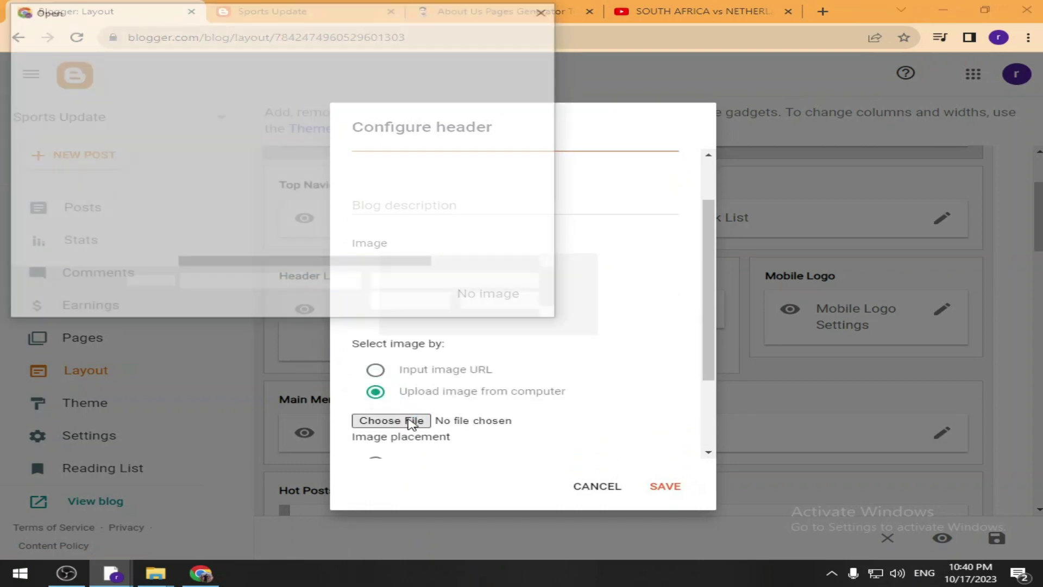
{"action": "left_click", "coordinate": [87, 166]}
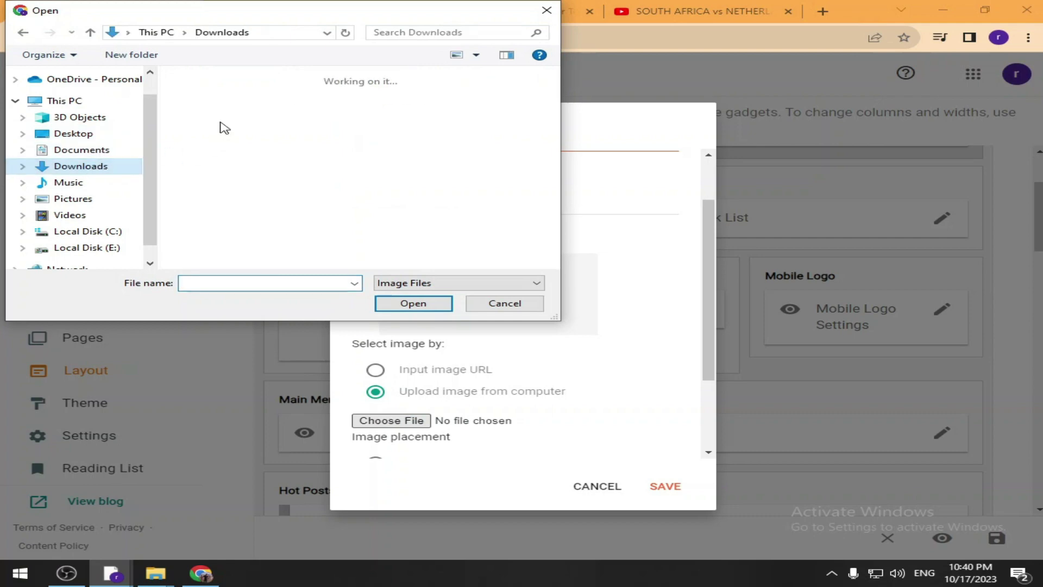
{"action": "double_click", "coordinate": [221, 117]}
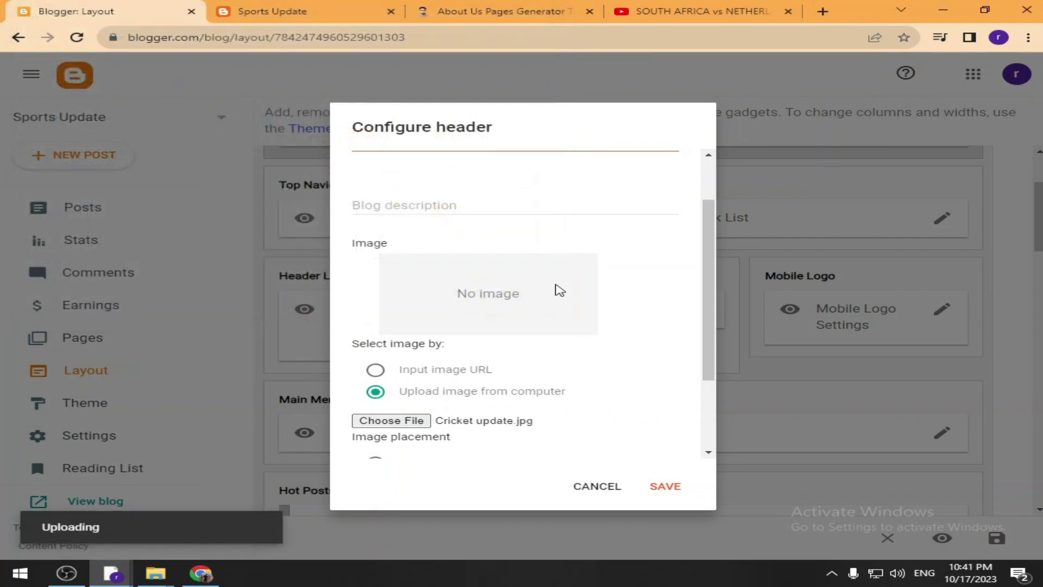
{"action": "scroll", "coordinate": [592, 340], "scroll_direction": "down", "scroll_amount": 2}
{"action": "left_click", "coordinate": [665, 489]}
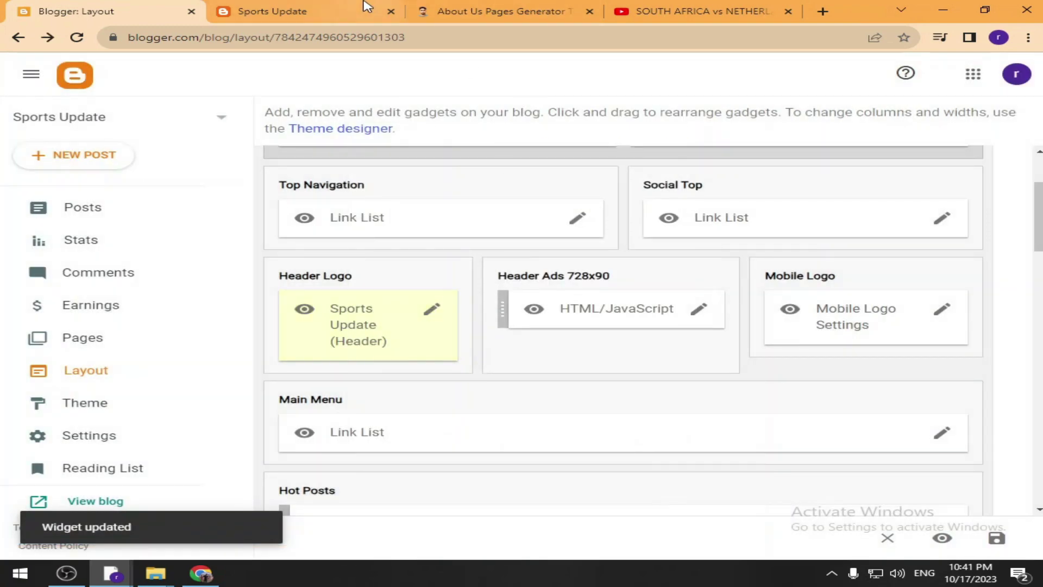
Reload the Sports Update blog to check the header logo, reviewing the Header Logo gadget's settings in between.
{"action": "left_click", "coordinate": [366, 7]}
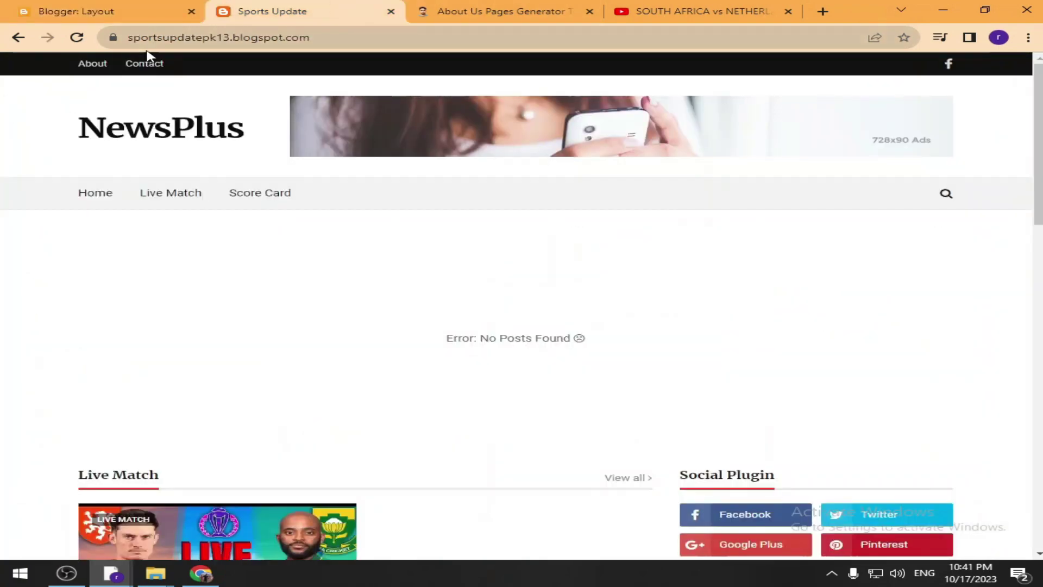
{"action": "left_click", "coordinate": [77, 37]}
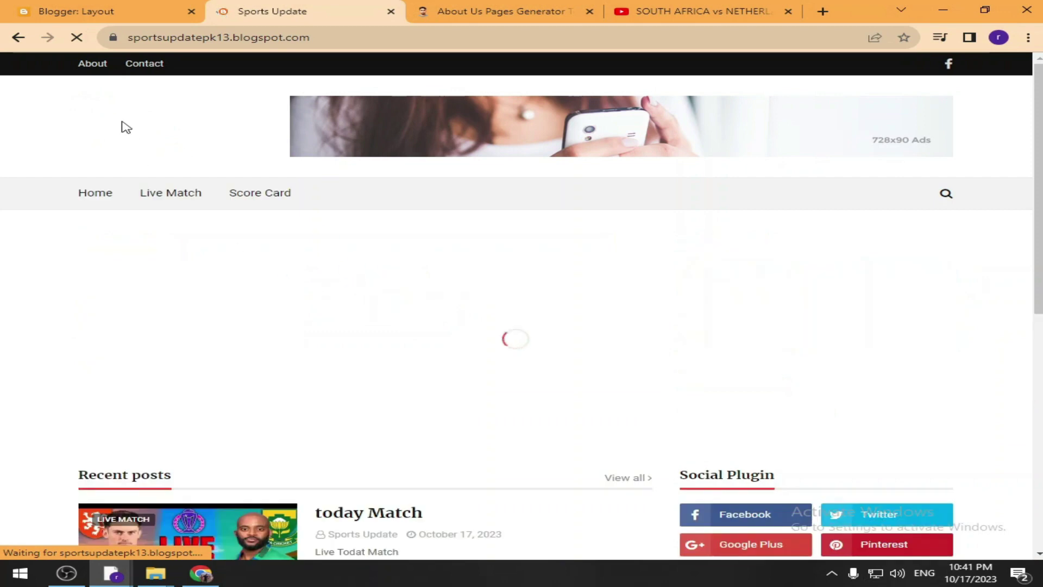
{"action": "left_click", "coordinate": [98, 8]}
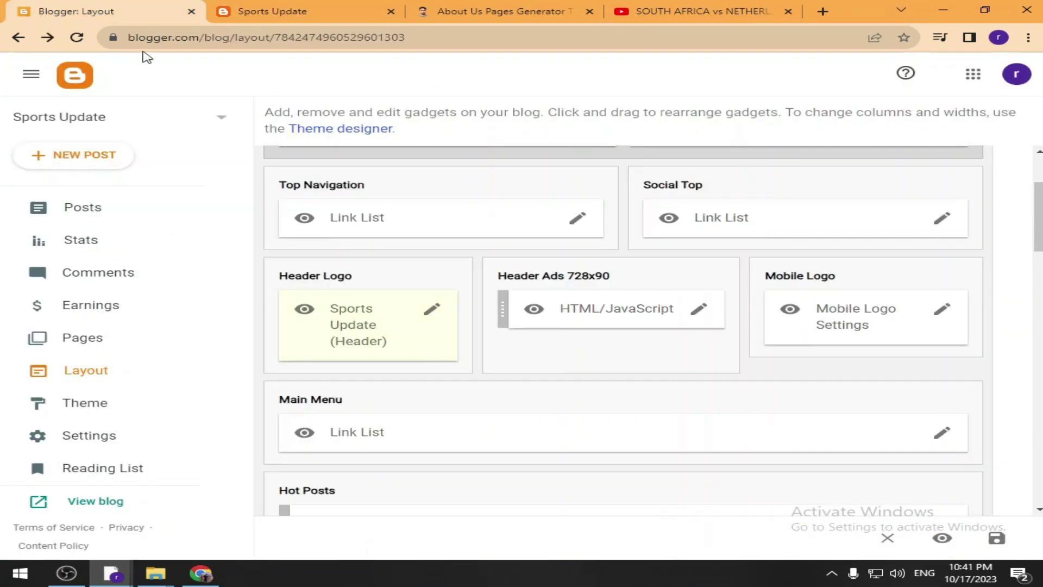
{"action": "left_click", "coordinate": [443, 311]}
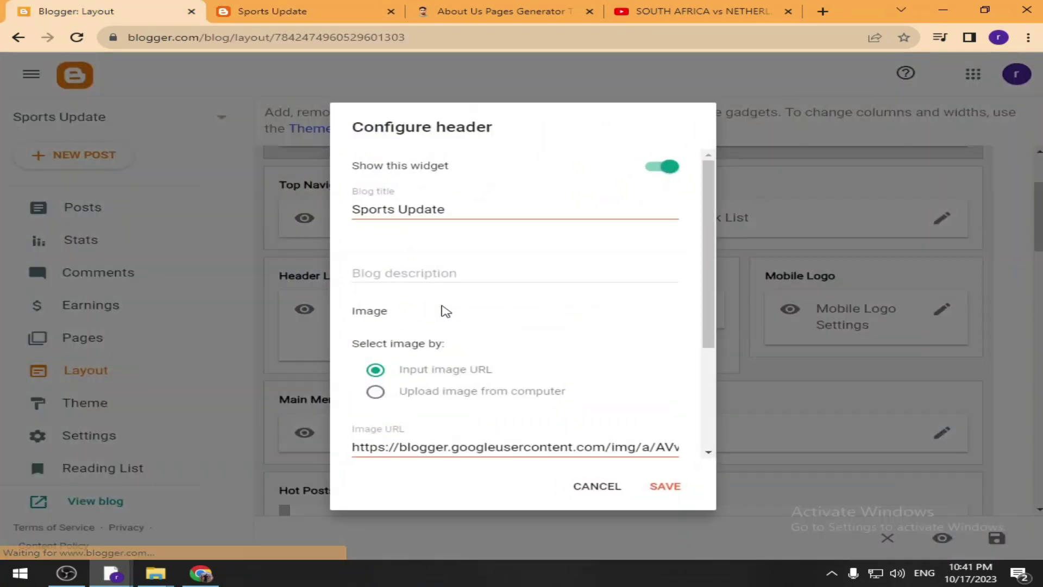
{"action": "scroll", "coordinate": [439, 315], "scroll_direction": "down", "scroll_amount": 3}
{"action": "scroll", "coordinate": [437, 323], "scroll_direction": "down", "scroll_amount": 3}
{"action": "left_click", "coordinate": [272, 11]}
{"action": "left_click", "coordinate": [77, 37]}
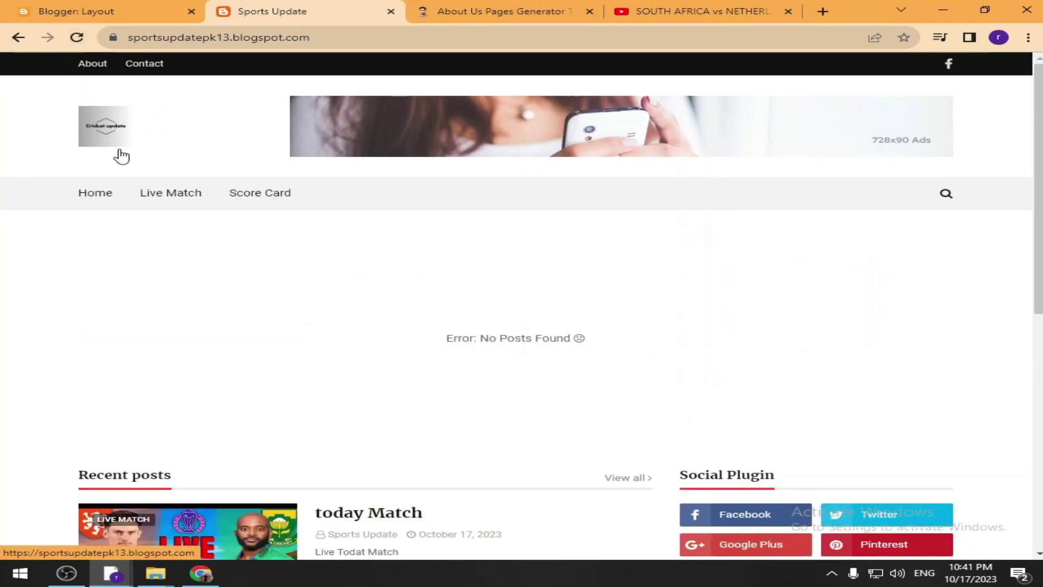
Return to the Blogger layout, look through the Header Logo gadget's image settings and close it without saving.
{"action": "left_click", "coordinate": [127, 10]}
{"action": "left_click", "coordinate": [435, 313]}
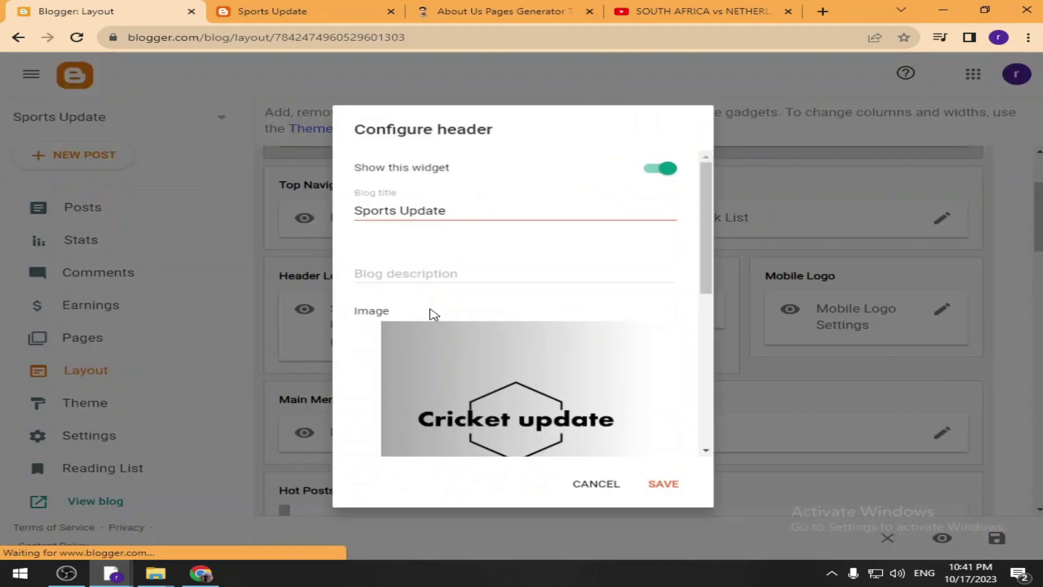
{"action": "scroll", "coordinate": [468, 326], "scroll_direction": "down", "scroll_amount": 2}
{"action": "scroll", "coordinate": [474, 330], "scroll_direction": "down", "scroll_amount": 1}
{"action": "key", "text": "Escape"}
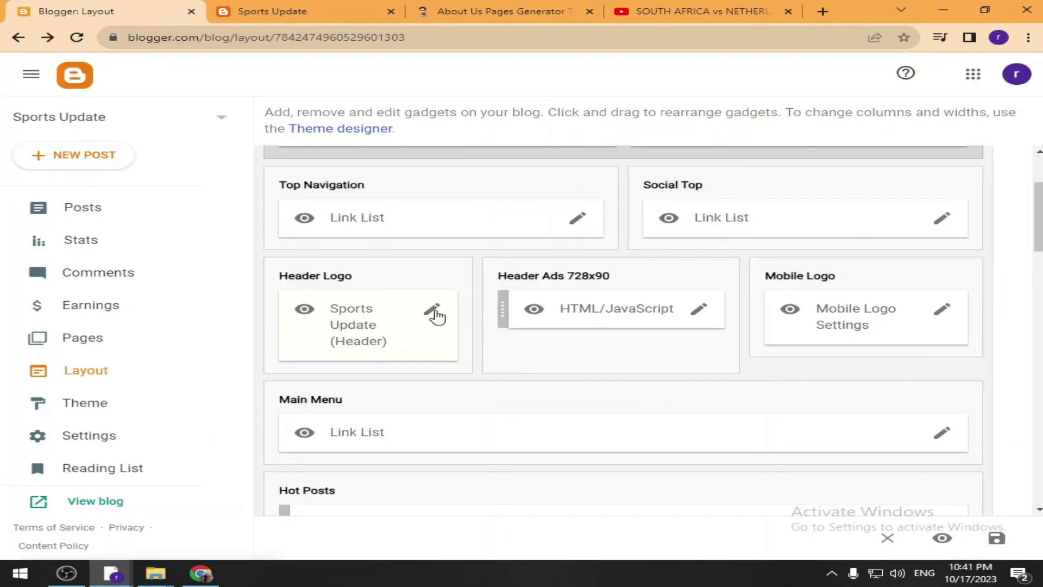
Turn off Shrink to fit for the Header Logo image and save the gadget.
{"action": "left_click", "coordinate": [433, 314]}
{"action": "scroll", "coordinate": [473, 373], "scroll_direction": "down", "scroll_amount": 5}
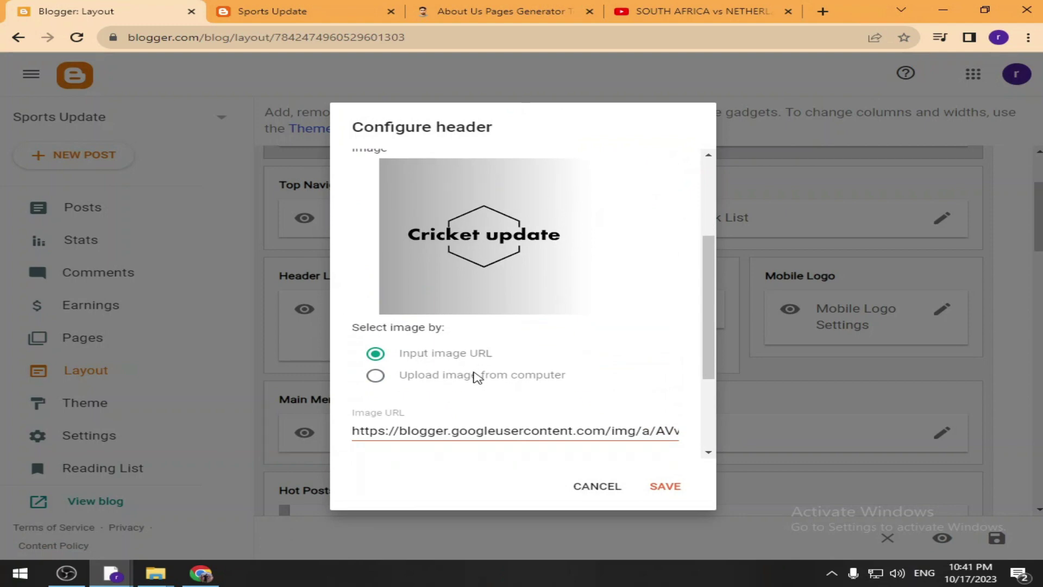
{"action": "left_click", "coordinate": [663, 433]}
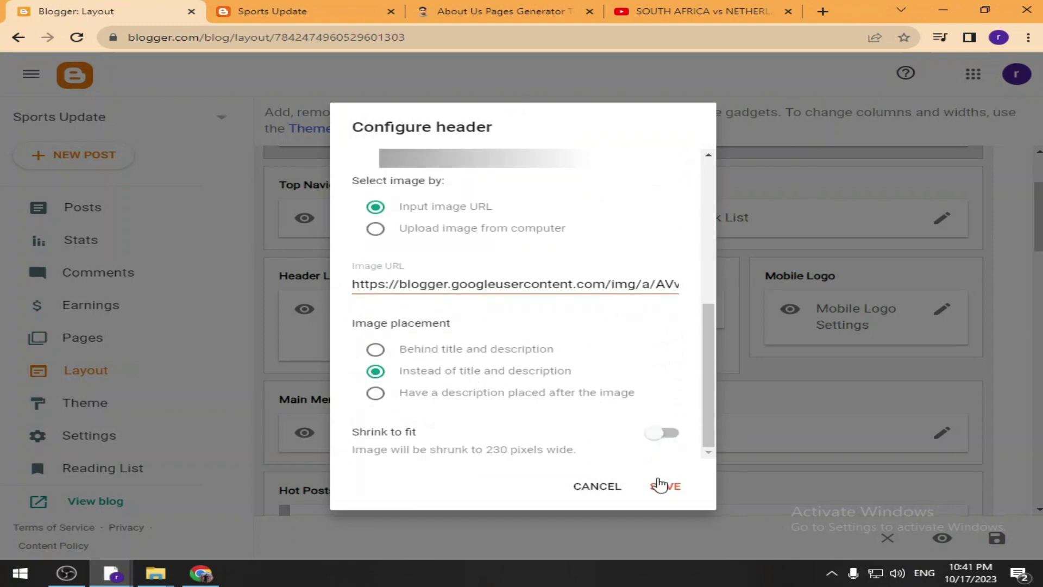
{"action": "left_click", "coordinate": [661, 485]}
Reload the Sports Update blog and look over the header logo and the homepage's post sections.
{"action": "left_click", "coordinate": [237, 8]}
{"action": "left_click", "coordinate": [76, 37]}
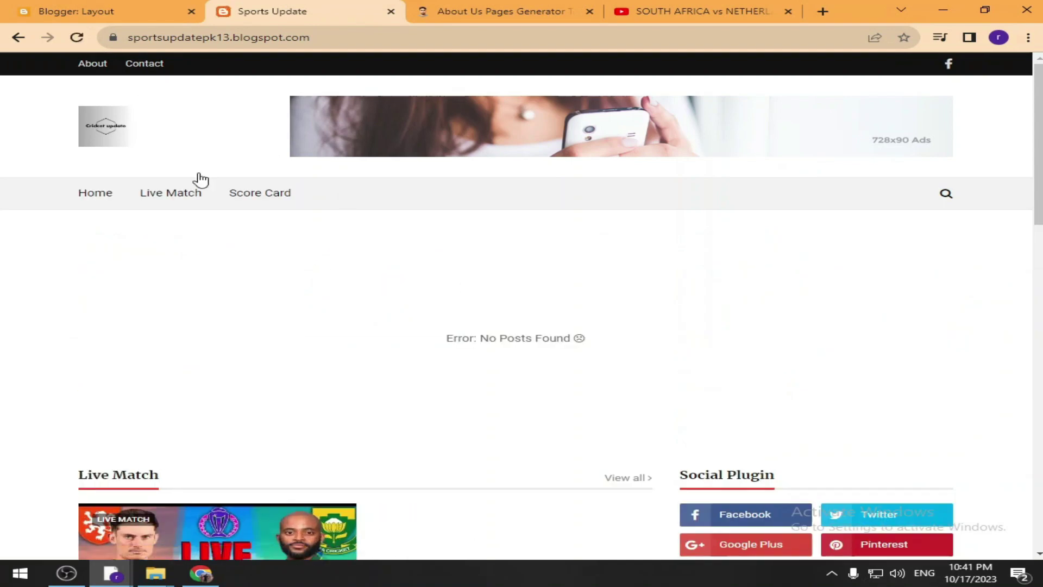
{"action": "scroll", "coordinate": [870, 228], "scroll_direction": "down", "scroll_amount": 7}
{"action": "scroll", "coordinate": [552, 301], "scroll_direction": "down", "scroll_amount": 2}
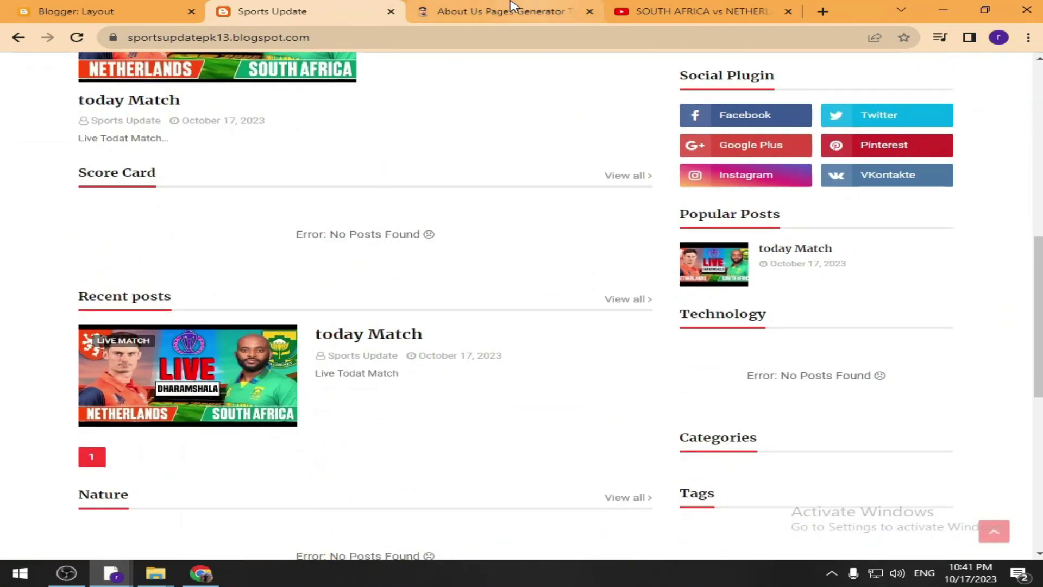
Add the label Score Card to the Live Cricket Score post and publish it to the blog.
{"action": "left_click", "coordinate": [824, 12]}
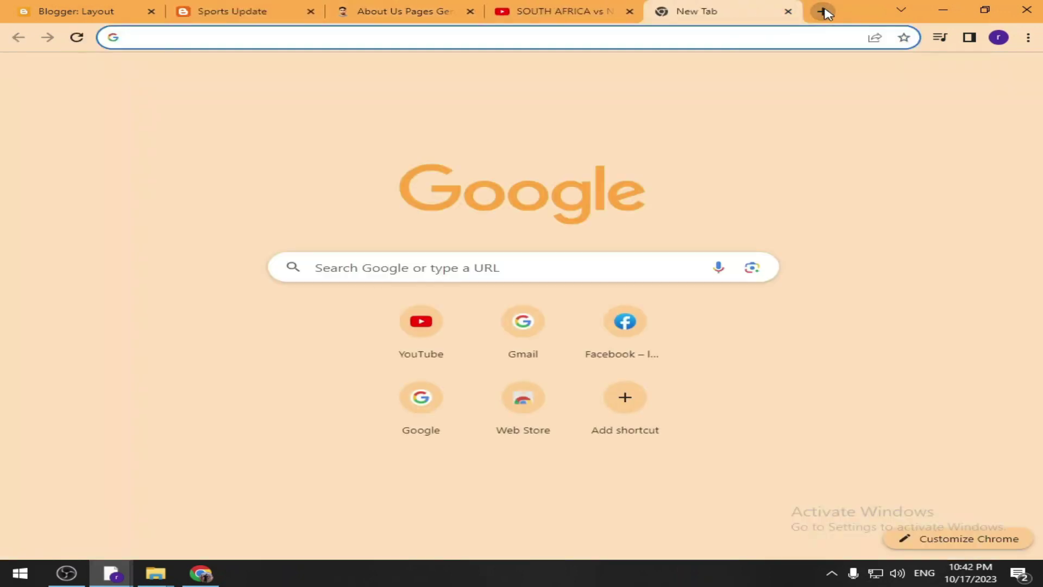
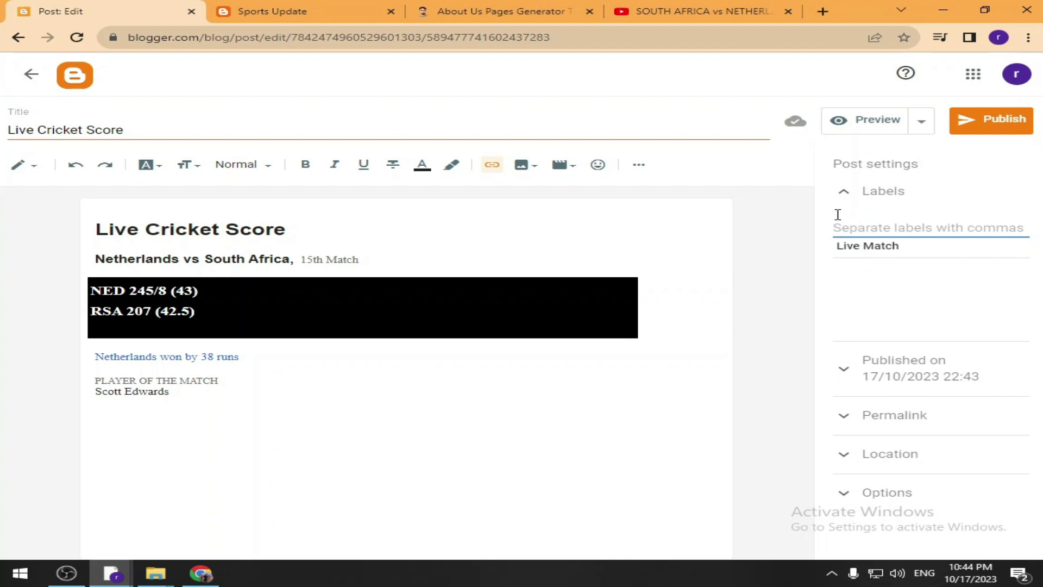
{"action": "left_click", "coordinate": [354, 10]}
{"action": "left_click", "coordinate": [93, 7]}
{"action": "type", "text": "Score Card"}
{"action": "left_click", "coordinate": [986, 120]}
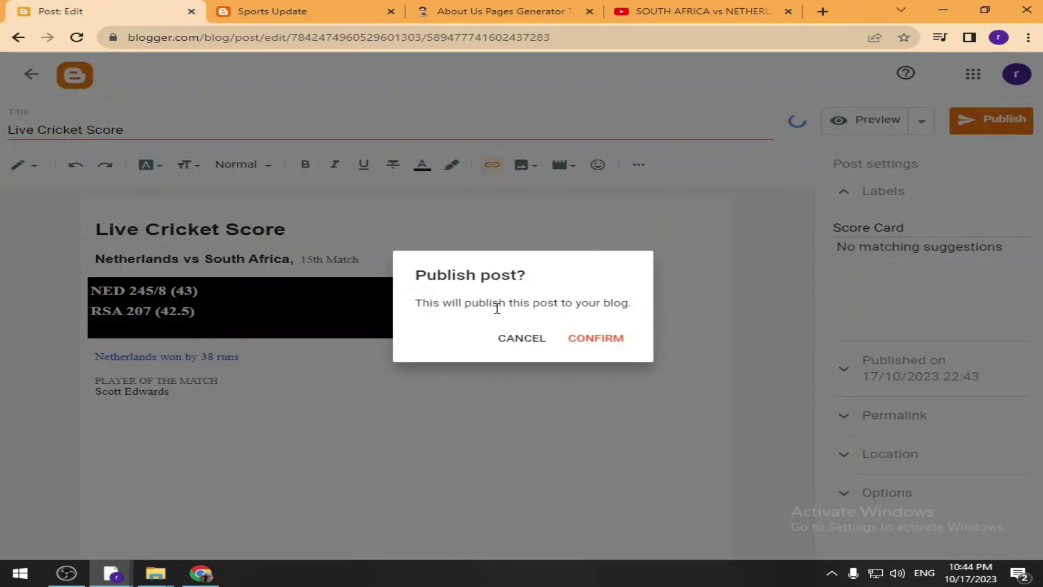
{"action": "left_click", "coordinate": [595, 339]}
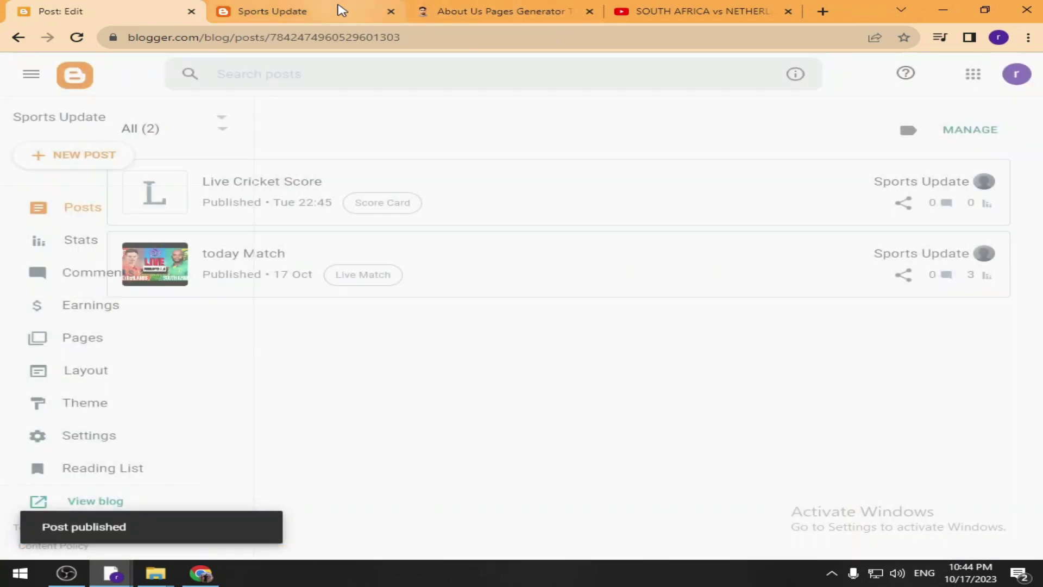
Reload the Sports Update blog and check the Score Card and Recent posts sections for the Live Cricket Score post.
{"action": "left_click", "coordinate": [341, 10]}
{"action": "scroll", "coordinate": [345, 435], "scroll_direction": "down", "scroll_amount": 6}
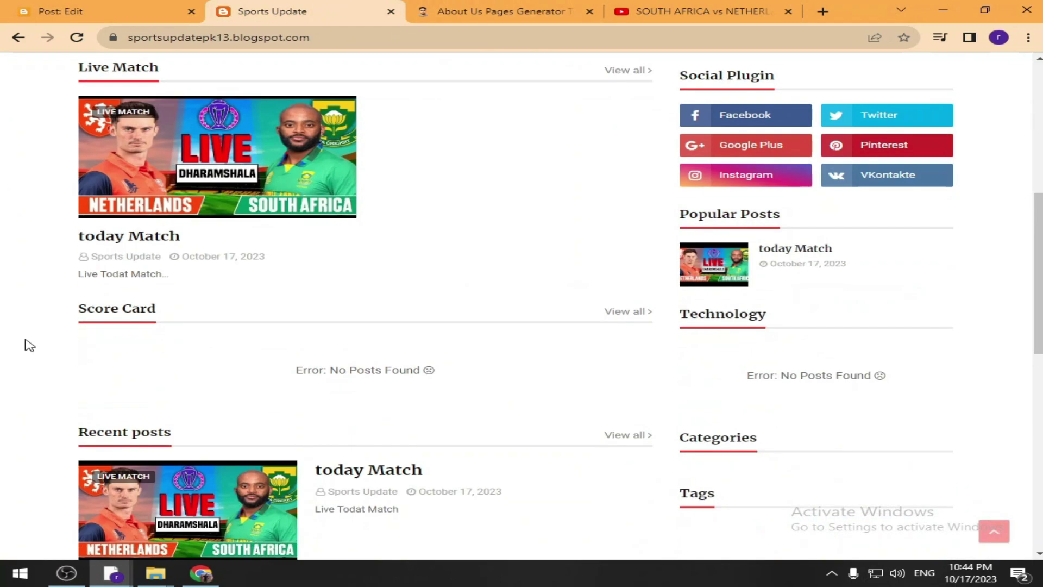
{"action": "left_click", "coordinate": [76, 38]}
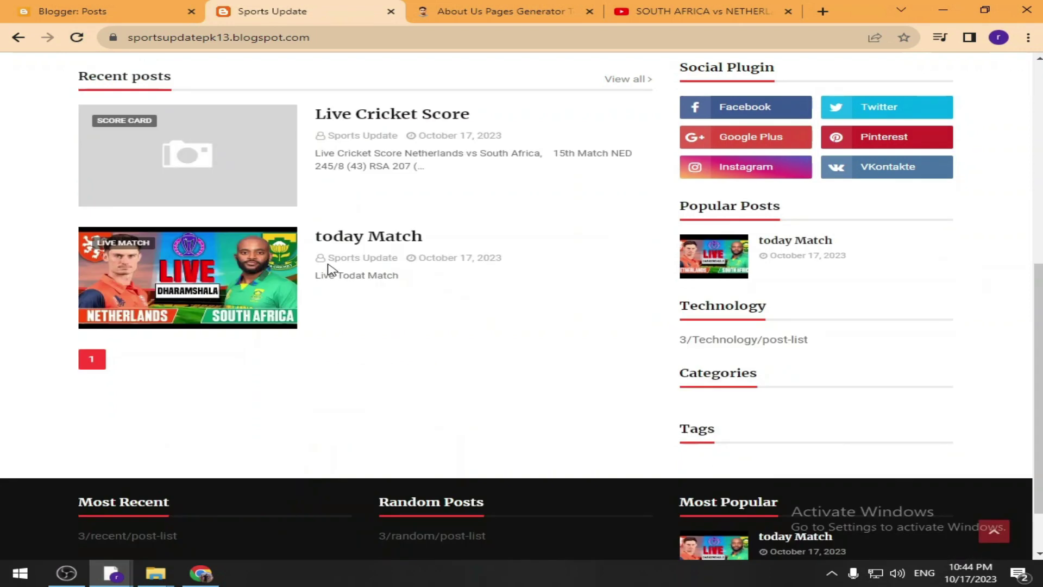
{"action": "scroll", "coordinate": [124, 417], "scroll_direction": "down", "scroll_amount": 2}
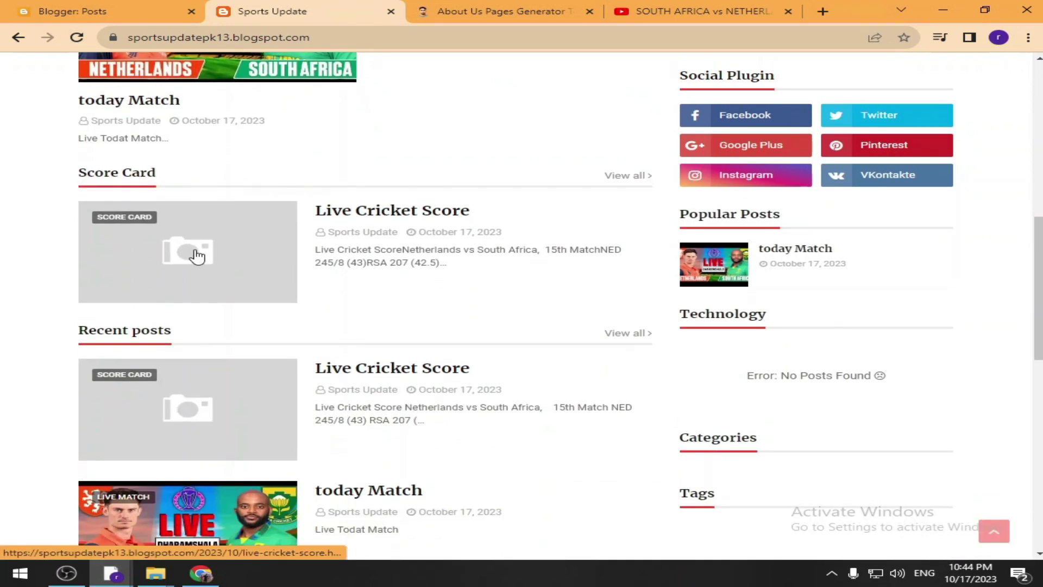
Open the Live Cricket Score post from the Score Card section and look over its page.
{"action": "left_click", "coordinate": [383, 218]}
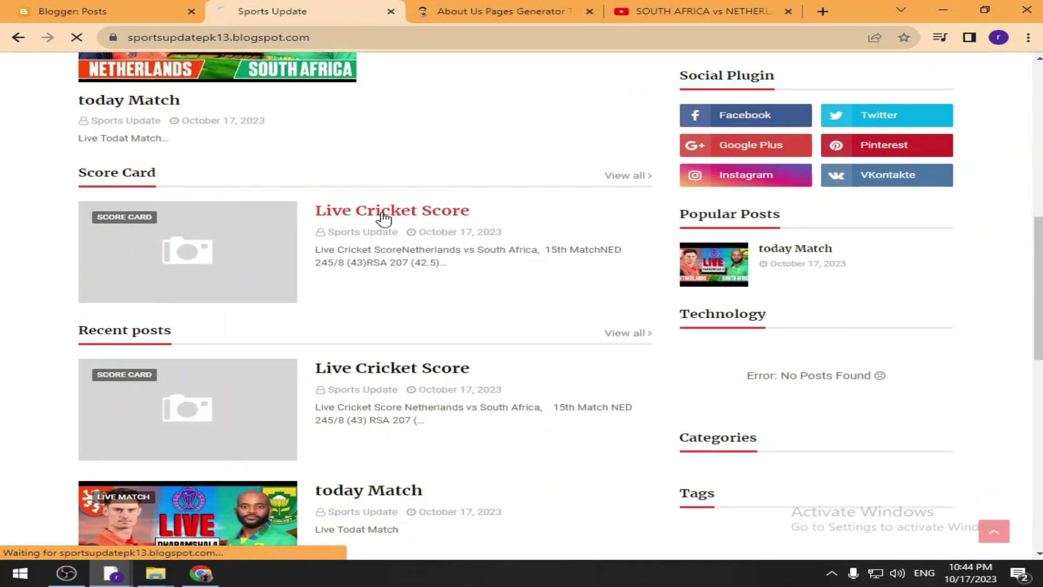
{"action": "scroll", "coordinate": [230, 232], "scroll_direction": "down", "scroll_amount": 4}
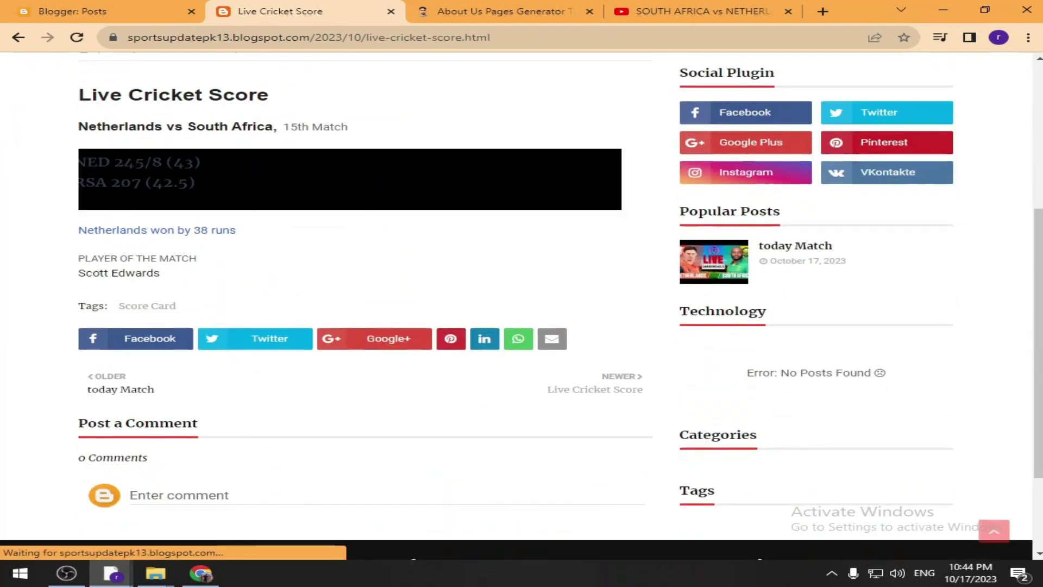
{"action": "scroll", "coordinate": [207, 226], "scroll_direction": "up", "scroll_amount": 4}
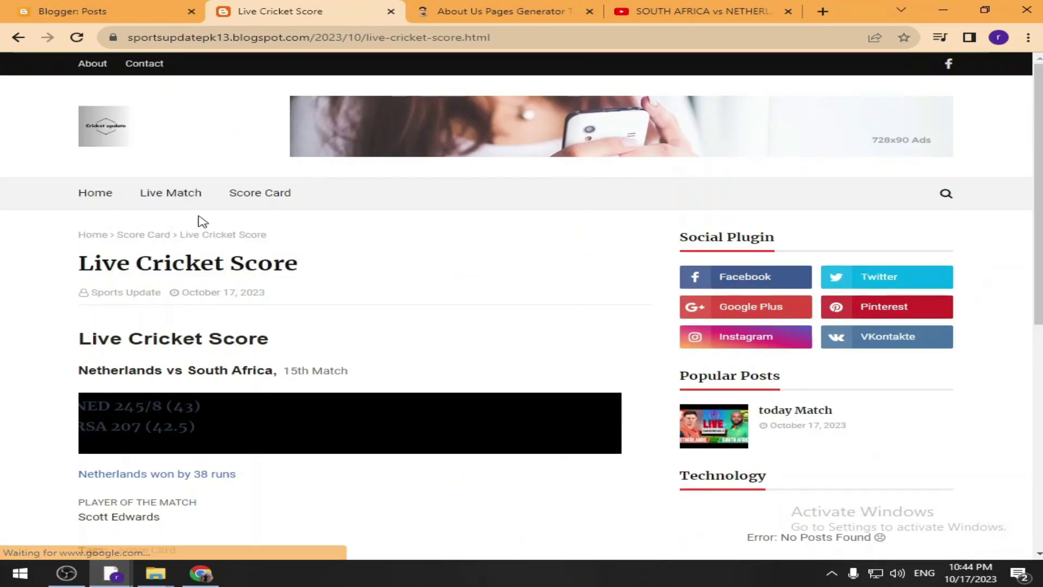
{"action": "left_click", "coordinate": [140, 517]}
{"action": "scroll", "coordinate": [515, 293], "scroll_direction": "up", "scroll_amount": 2}
Close the post page, reopen the Sports Update blog from the Blogger dashboard and review the homepage's post sections.
{"action": "left_click", "coordinate": [389, 14]}
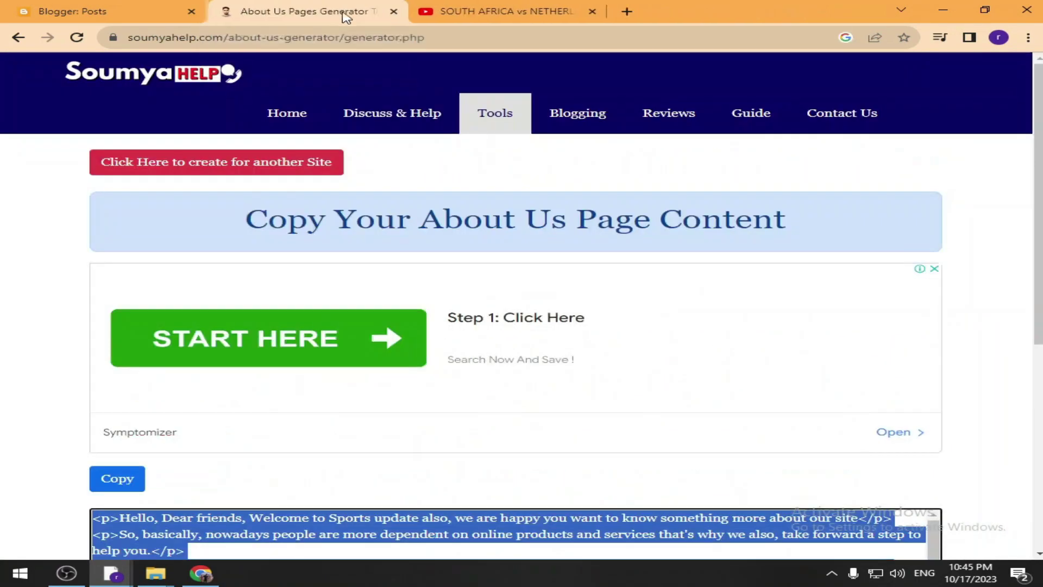
{"action": "left_click", "coordinate": [93, 7]}
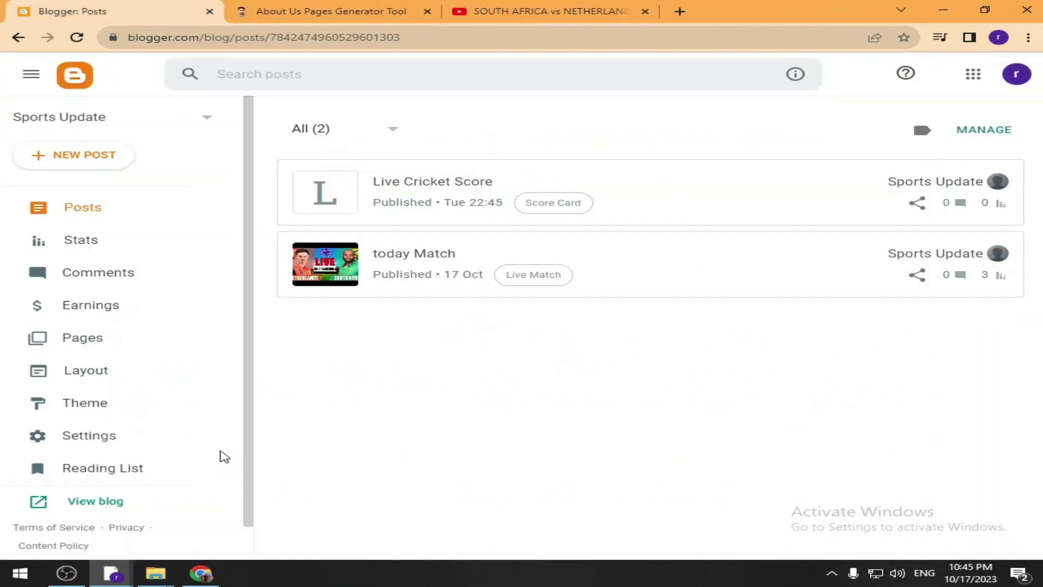
{"action": "scroll", "coordinate": [221, 454], "scroll_direction": "down", "scroll_amount": 1}
{"action": "left_click", "coordinate": [152, 466]}
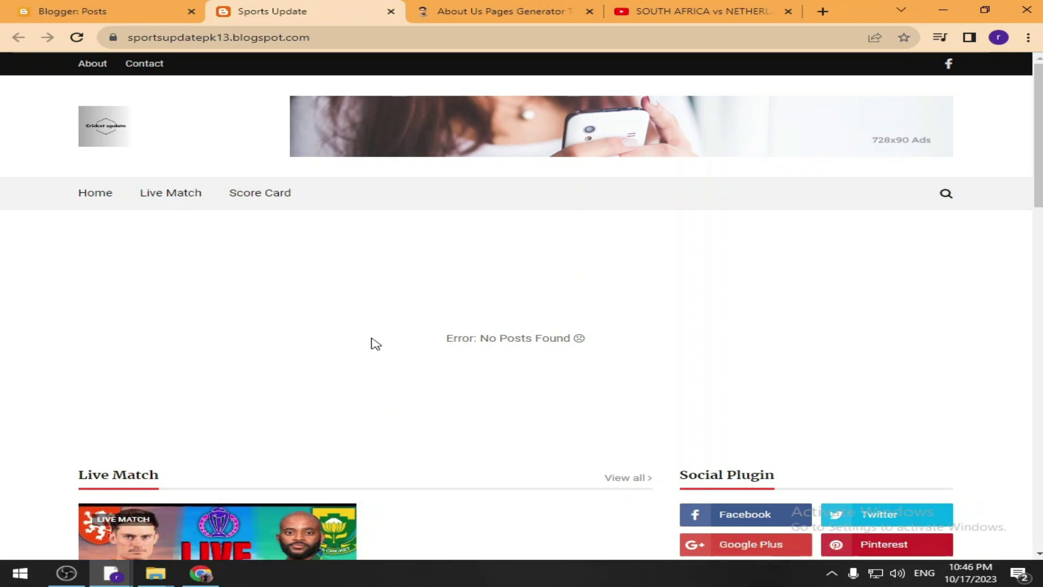
{"action": "scroll", "coordinate": [346, 338], "scroll_direction": "down", "scroll_amount": 10}
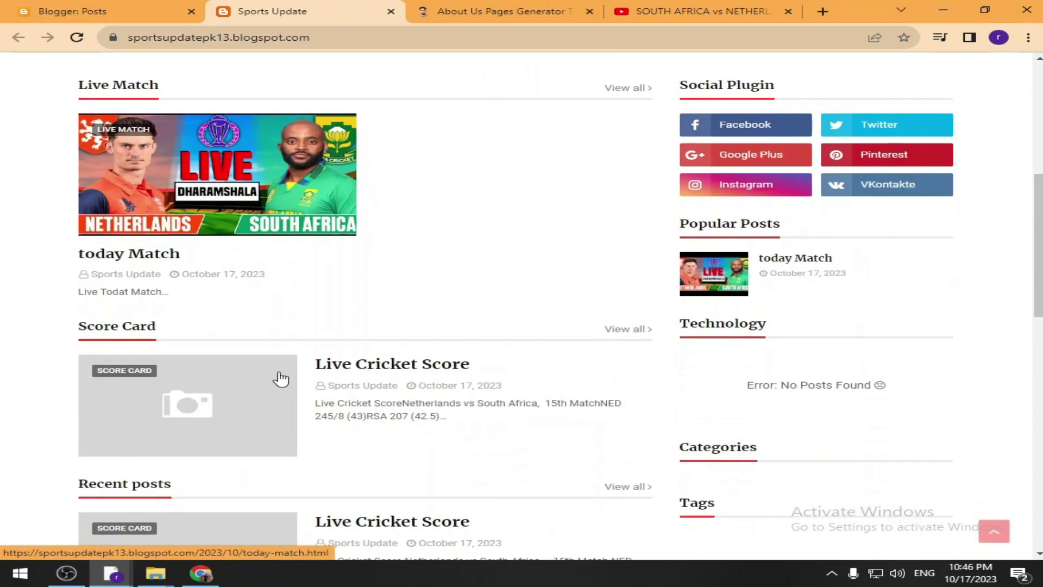
{"action": "scroll", "coordinate": [277, 385], "scroll_direction": "down", "scroll_amount": 4}
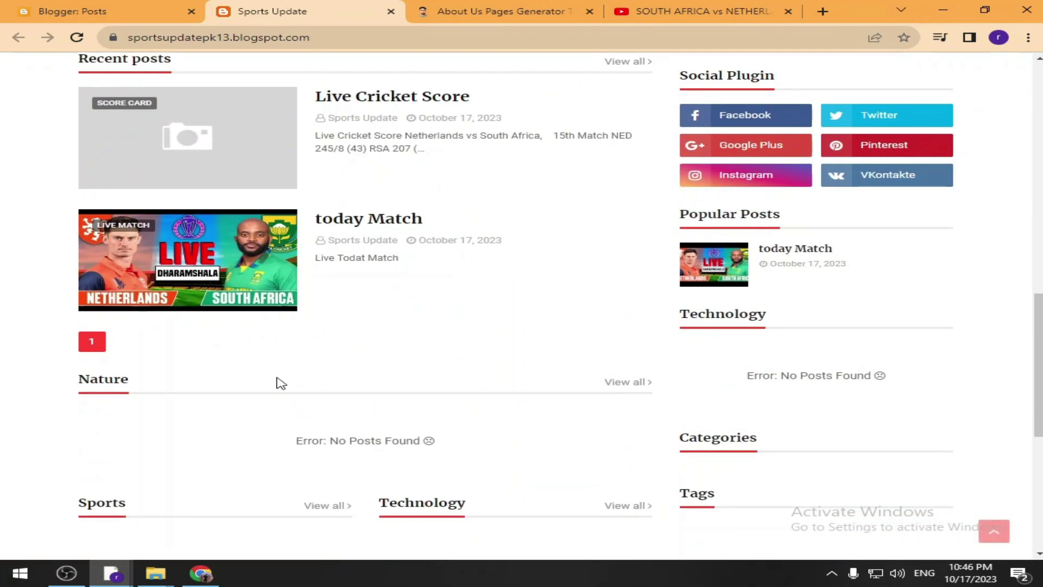
{"action": "scroll", "coordinate": [275, 382], "scroll_direction": "up", "scroll_amount": 15}
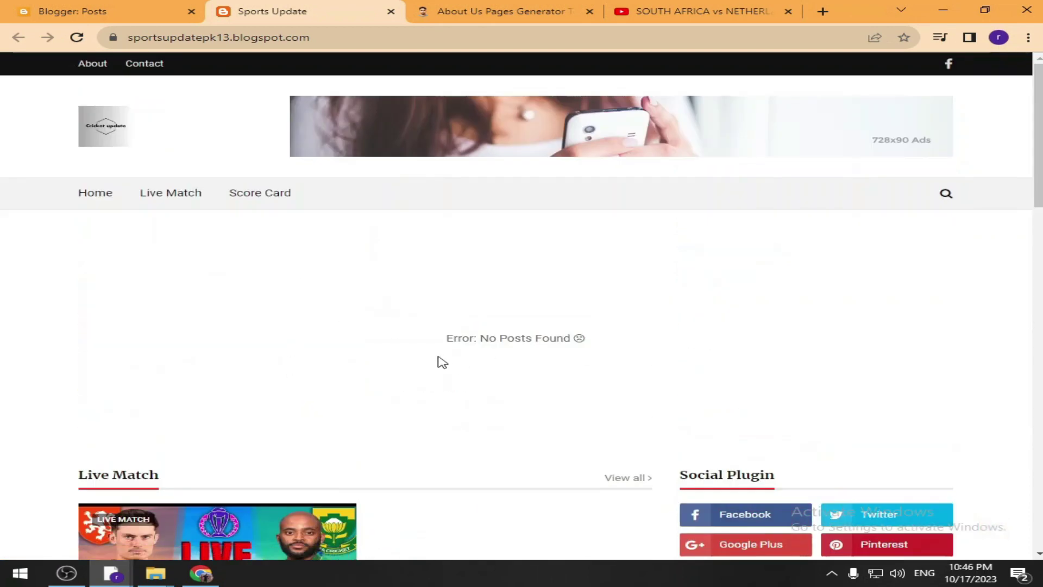
In the blog layout, change the Hot Posts gadget's content to recent/hot-posts and save it.
{"action": "left_click_drag", "start_coordinate": [425, 332], "coordinate": [591, 344]}
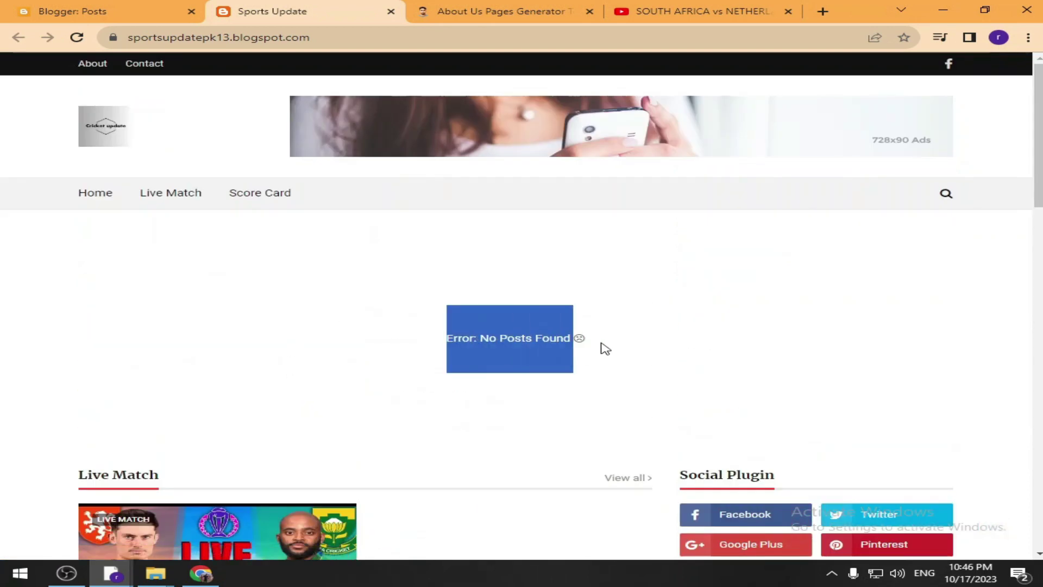
{"action": "left_click", "coordinate": [107, 9]}
{"action": "left_click", "coordinate": [121, 350]}
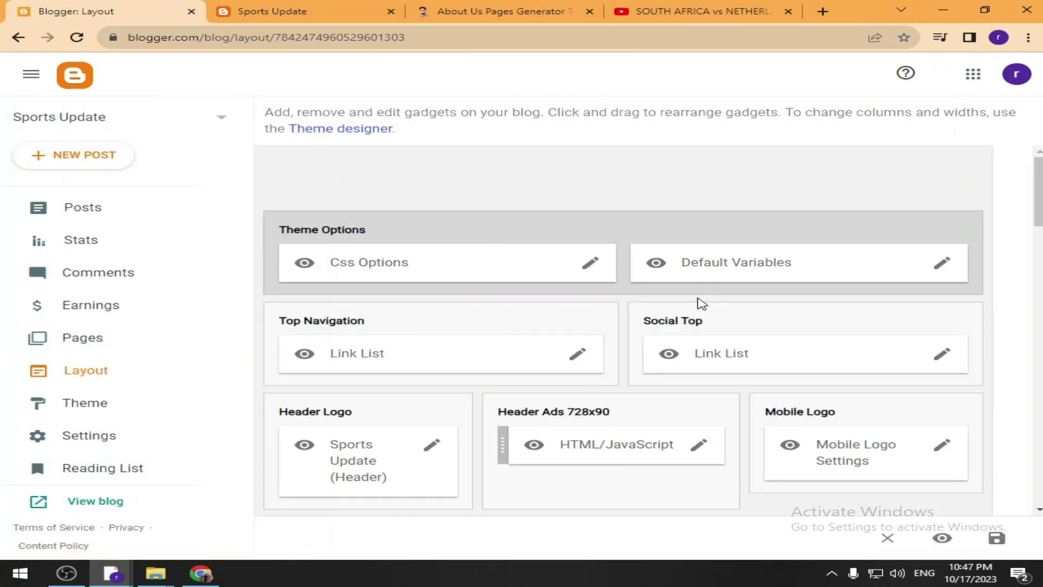
{"action": "scroll", "coordinate": [680, 304], "scroll_direction": "down", "scroll_amount": 6}
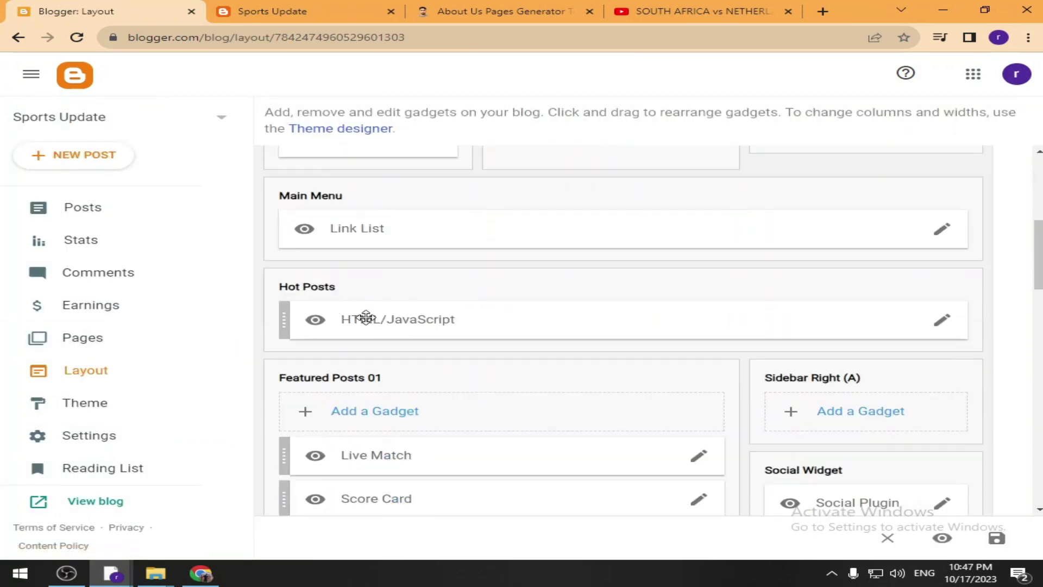
{"action": "left_click", "coordinate": [943, 323]}
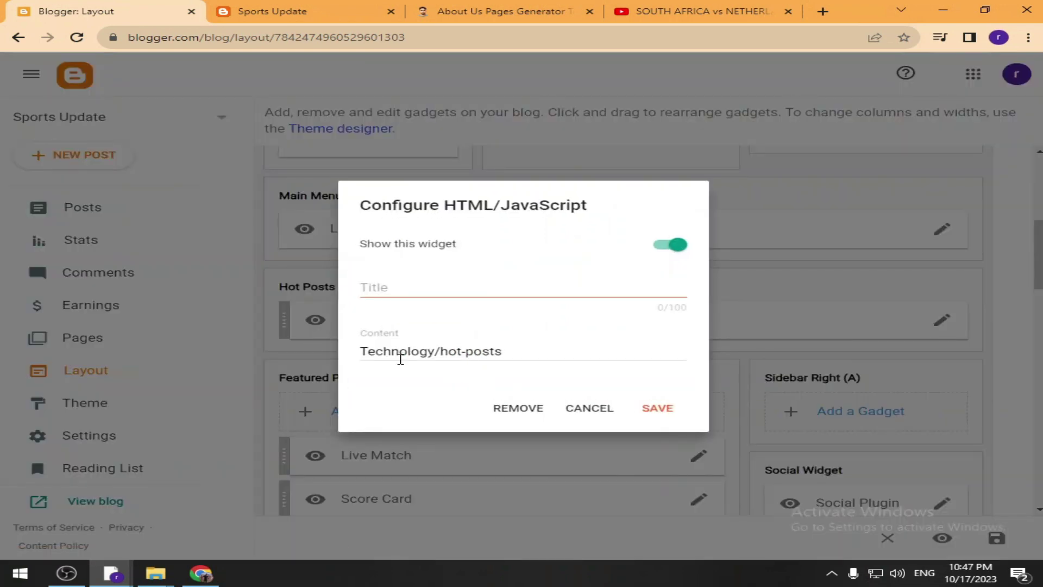
{"action": "left_click_drag", "start_coordinate": [433, 351], "coordinate": [400, 351]}
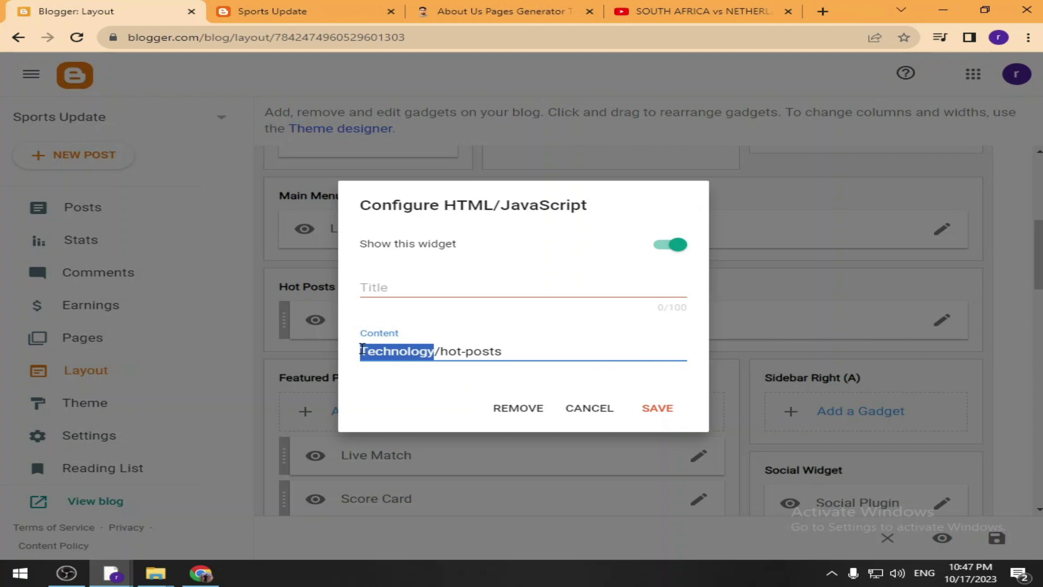
{"action": "type", "text": "recent"}
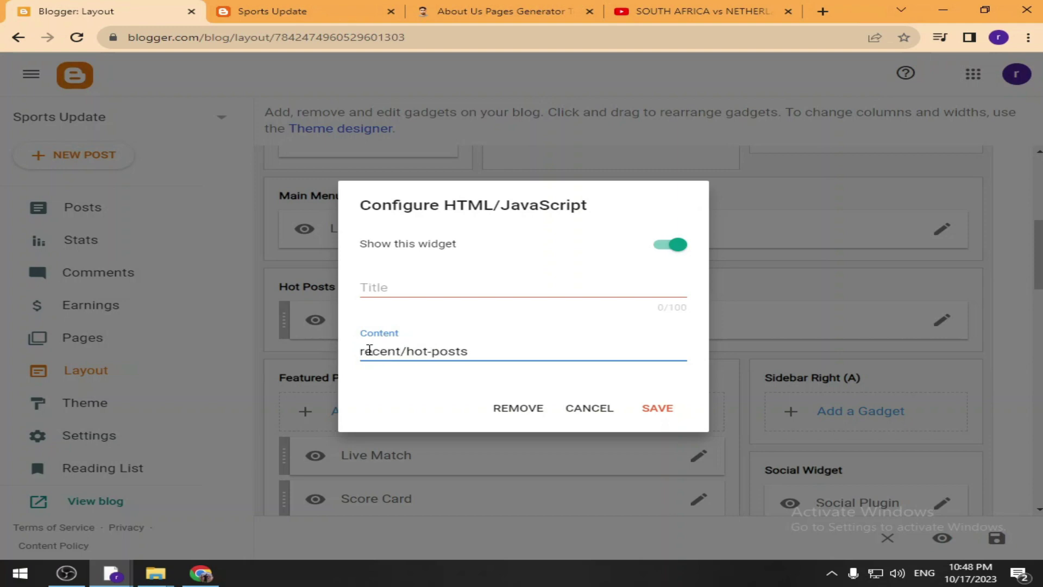
{"action": "left_click", "coordinate": [667, 413]}
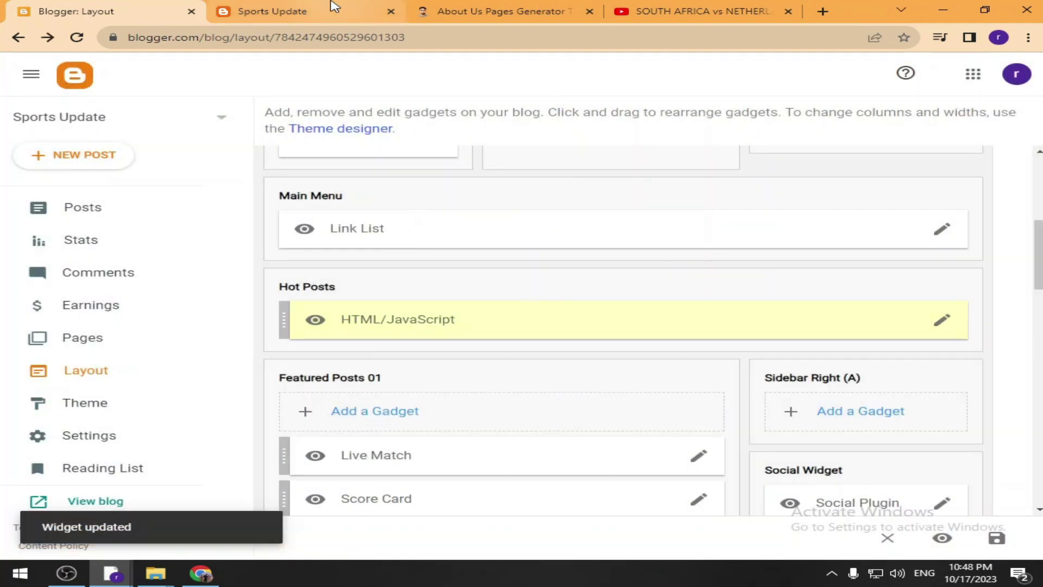
Reload the live blog and check the hot posts area and the sections and sidebar below it.
{"action": "left_click", "coordinate": [334, 8]}
{"action": "left_click", "coordinate": [78, 38]}
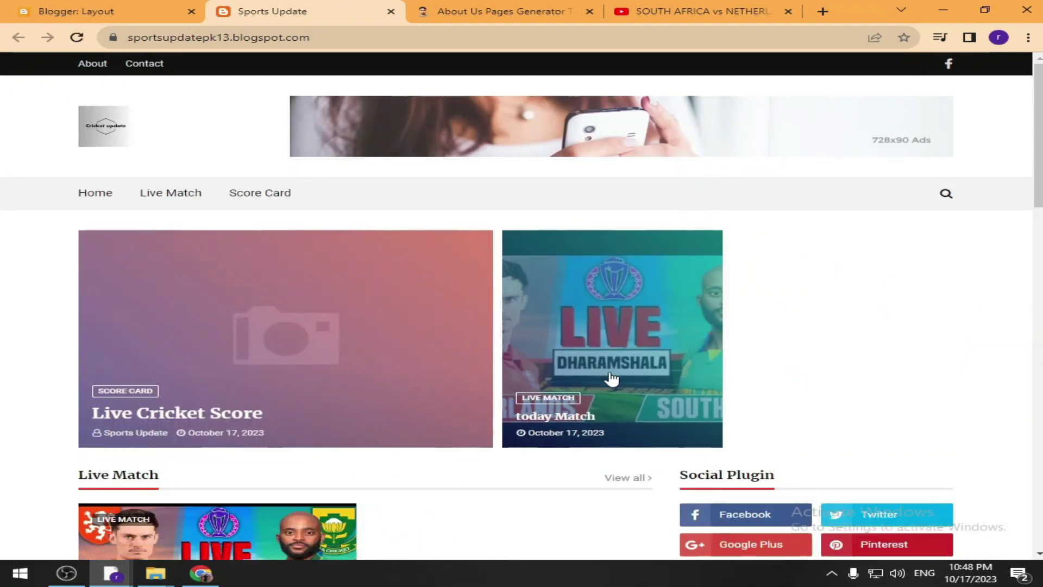
{"action": "scroll", "coordinate": [414, 354], "scroll_direction": "down", "scroll_amount": 3}
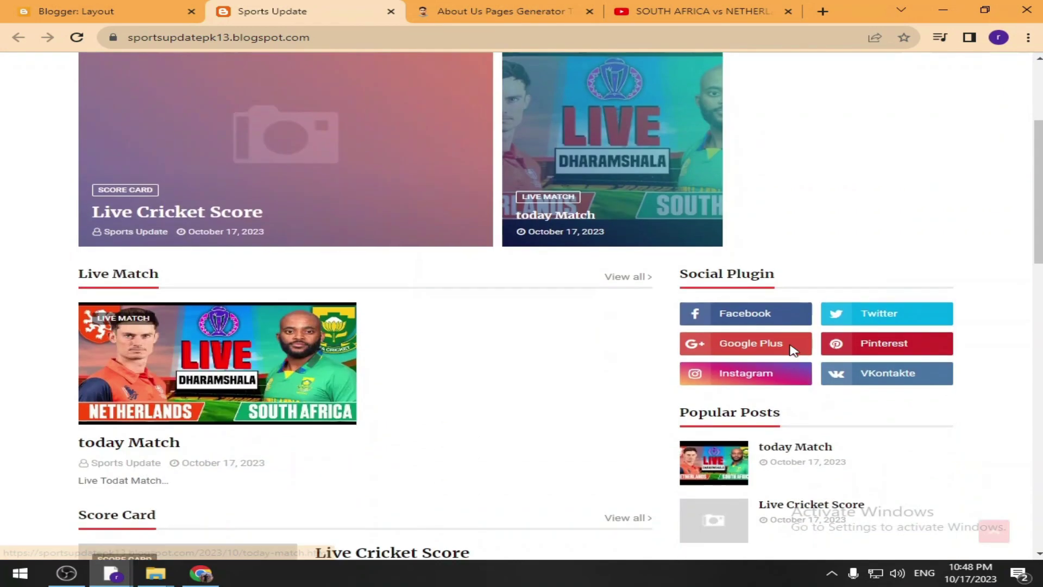
{"action": "scroll", "coordinate": [276, 369], "scroll_direction": "down", "scroll_amount": 2}
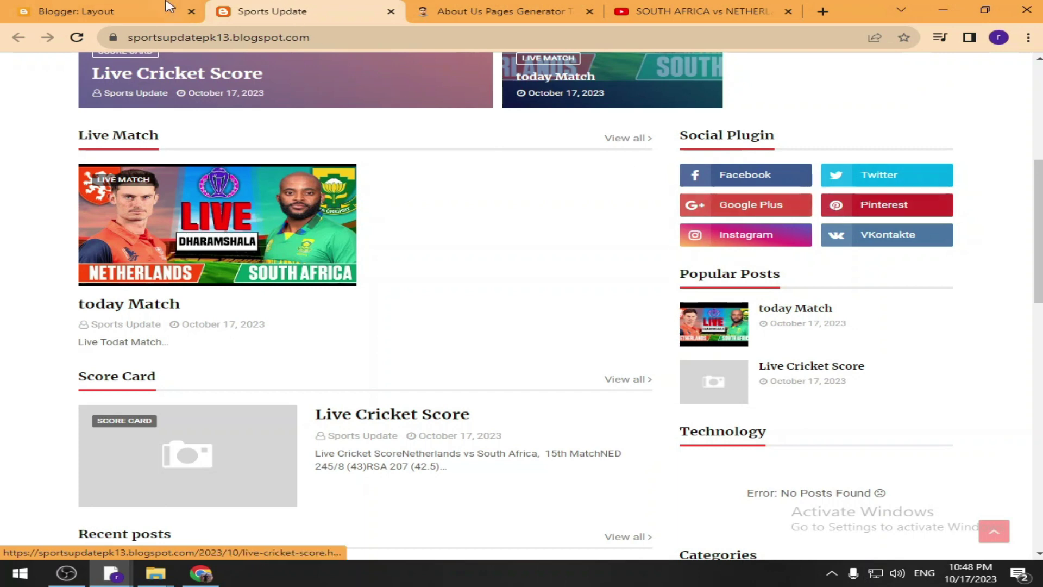
{"action": "scroll", "coordinate": [551, 236], "scroll_direction": "up", "scroll_amount": 5}
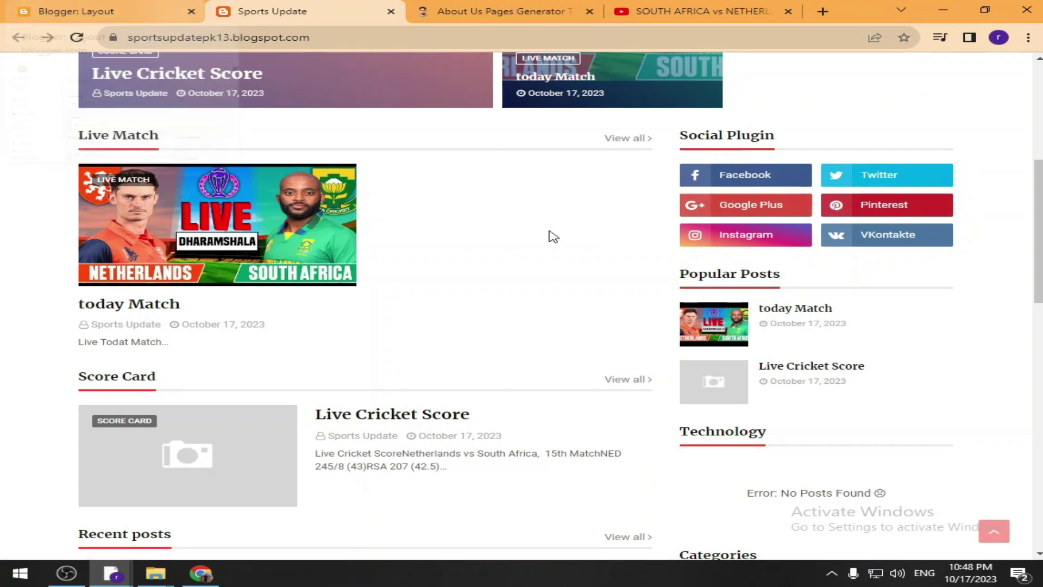
Open the blog header's Facebook link in a new tab and copy that page's address.
{"action": "right_click", "coordinate": [950, 68]}
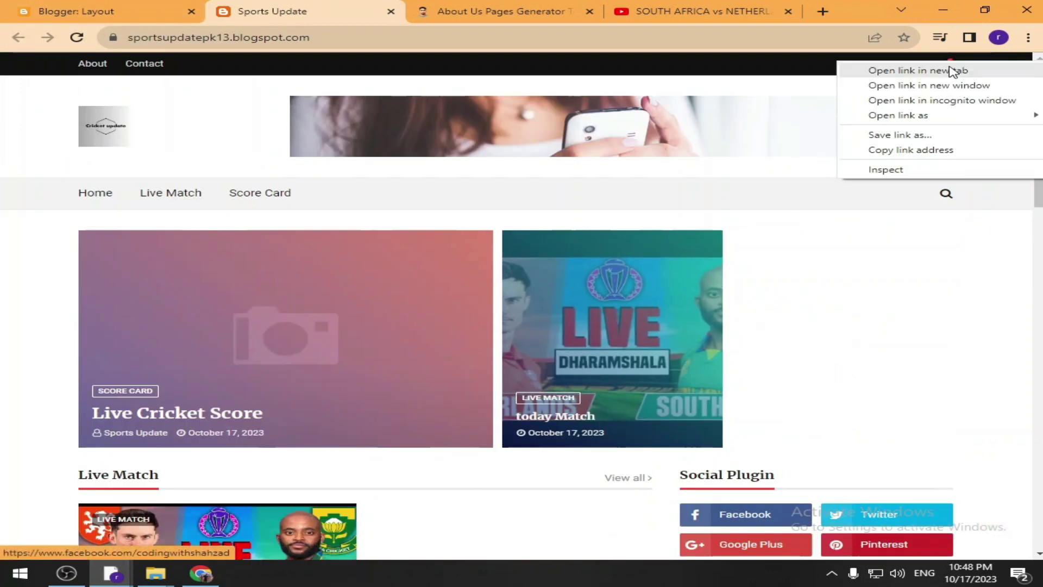
{"action": "left_click", "coordinate": [901, 70]}
{"action": "left_click", "coordinate": [381, 11]}
{"action": "left_click", "coordinate": [318, 36]}
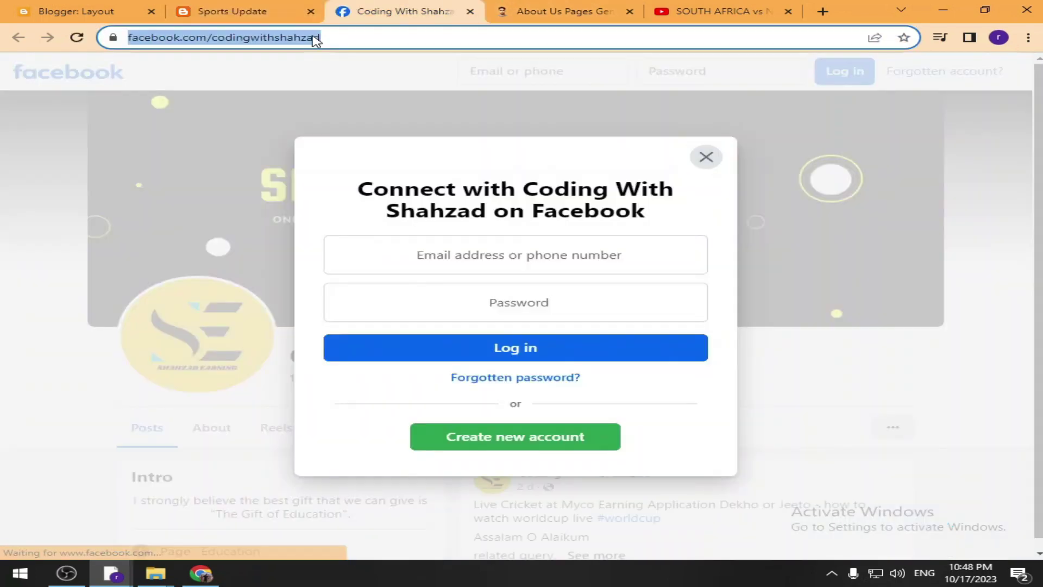
{"action": "right_click", "coordinate": [318, 36]}
{"action": "left_click", "coordinate": [370, 120]}
In the layout's Social Plugin link list, replace the facebook item's site URL with the copied Facebook page address.
{"action": "left_click", "coordinate": [111, 7]}
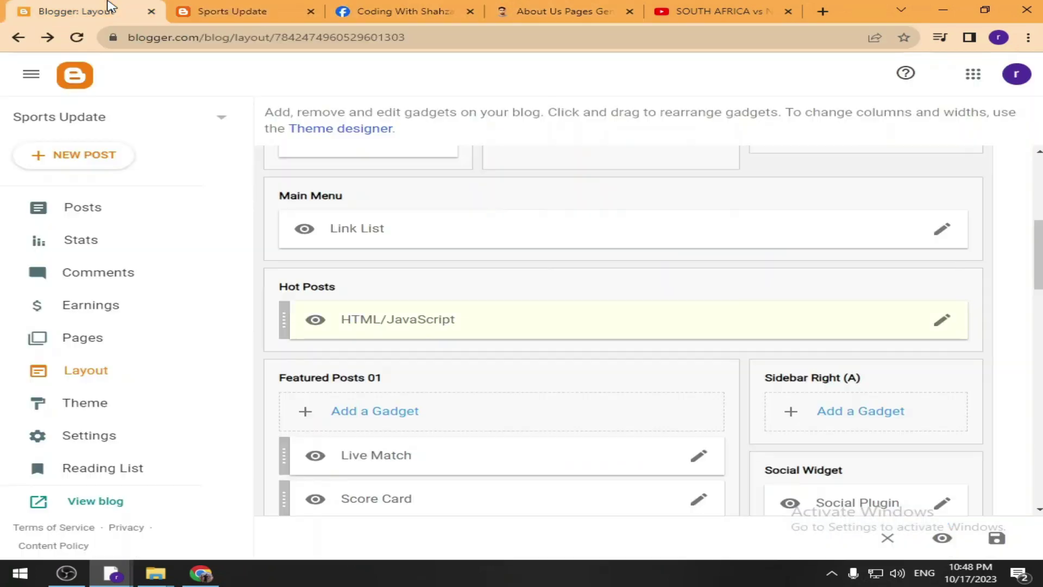
{"action": "scroll", "coordinate": [869, 380], "scroll_direction": "down", "scroll_amount": 4}
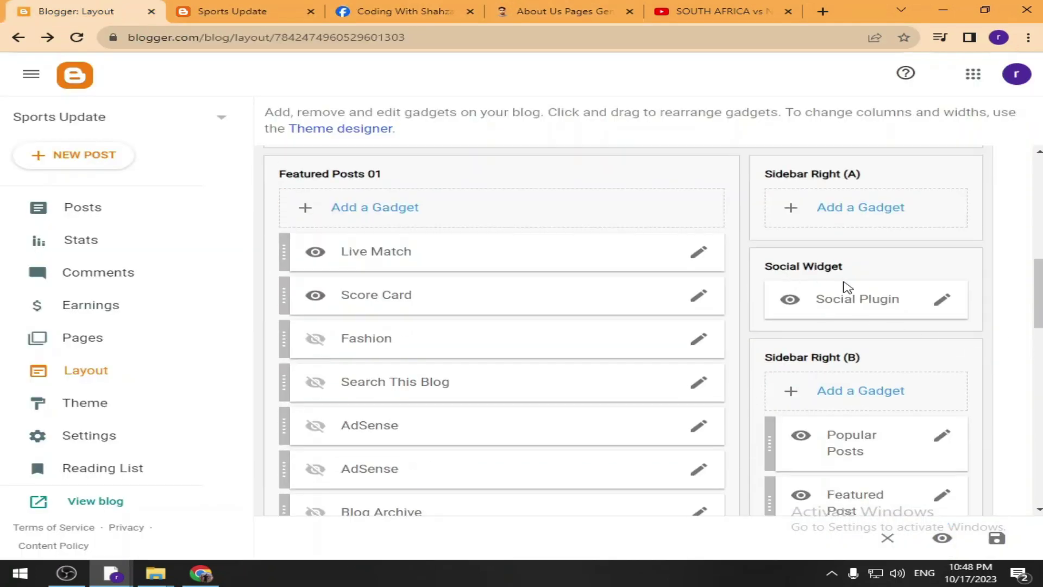
{"action": "left_click", "coordinate": [940, 303]}
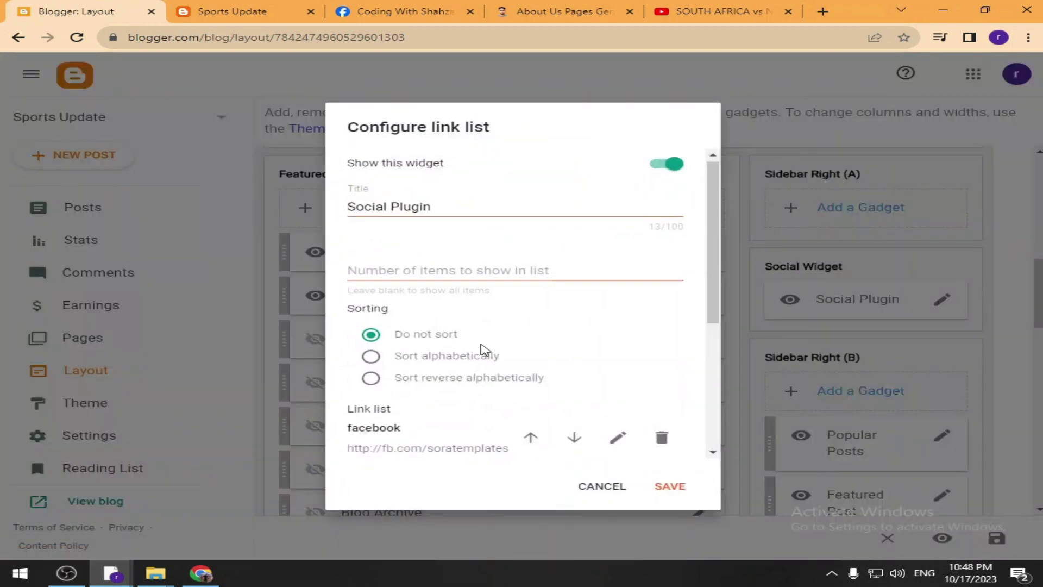
{"action": "scroll", "coordinate": [481, 350], "scroll_direction": "down", "scroll_amount": 4}
{"action": "left_click", "coordinate": [617, 237]}
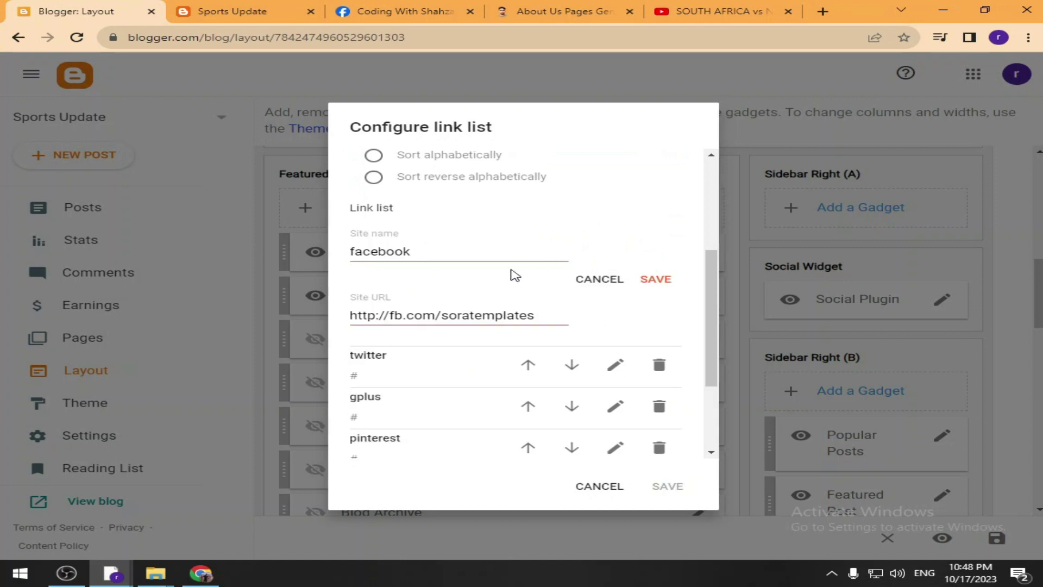
{"action": "left_click", "coordinate": [483, 315]}
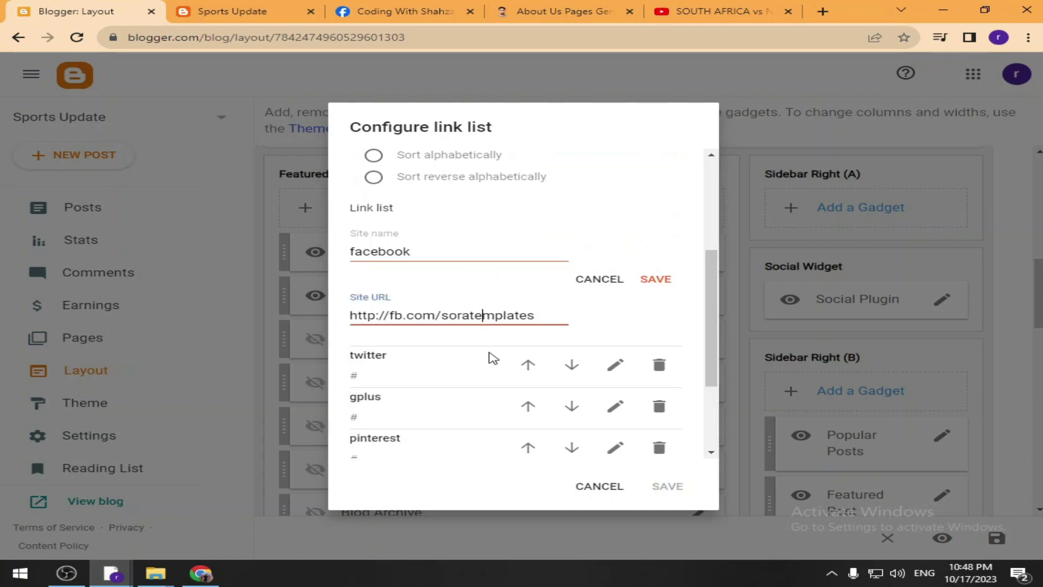
{"action": "key", "text": "ctrl+a"}
{"action": "key", "text": "ctrl+v"}
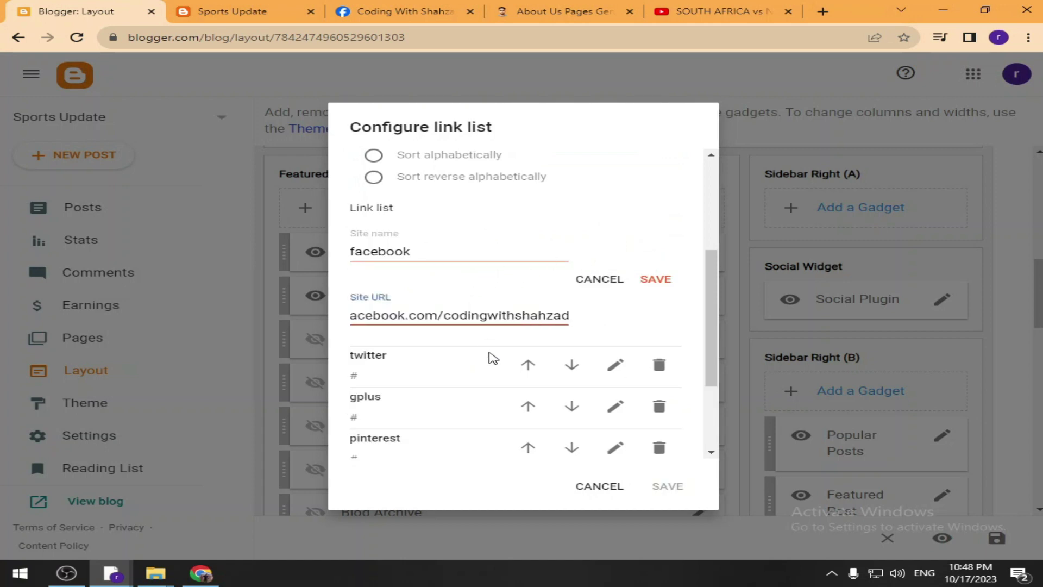
{"action": "left_click", "coordinate": [652, 279]}
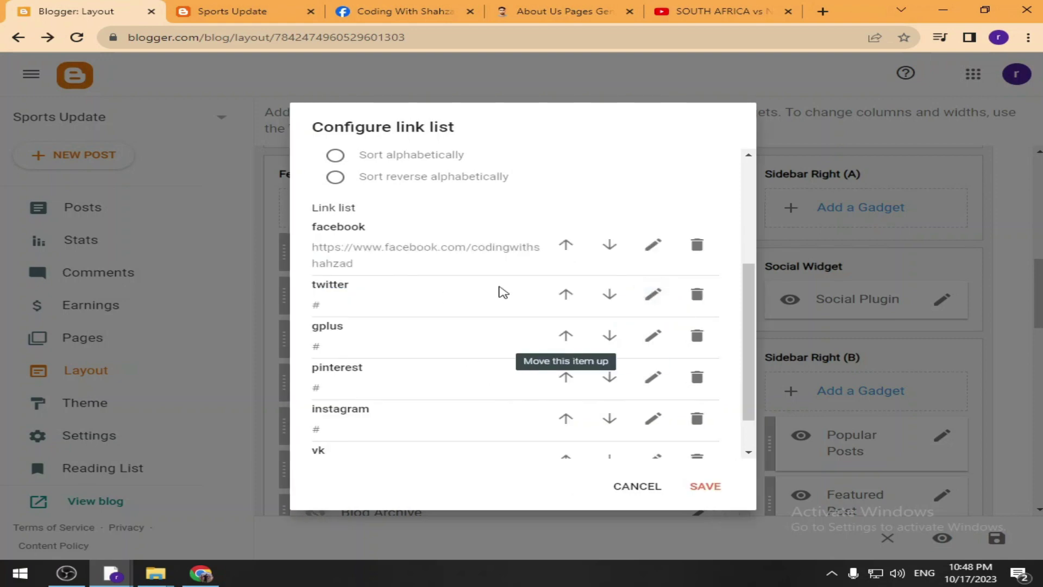
Delete the twitter, gplus, pinterest, instagram and vk items from the Social Plugin link list and save the widget.
{"action": "left_click", "coordinate": [697, 294]}
{"action": "left_click", "coordinate": [698, 290]}
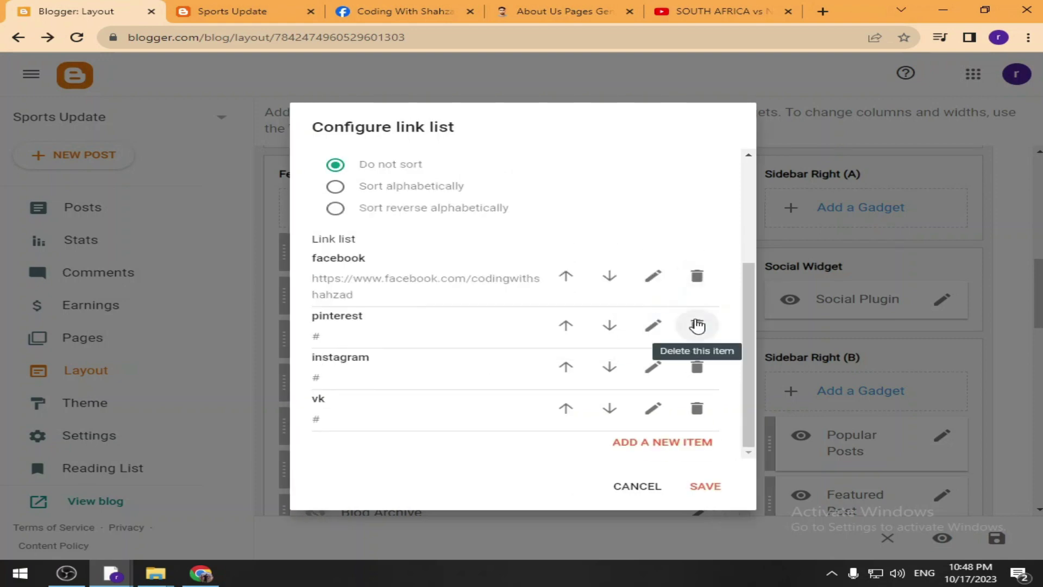
{"action": "left_click", "coordinate": [698, 324]}
{"action": "left_click", "coordinate": [706, 364]}
{"action": "left_click", "coordinate": [697, 407]}
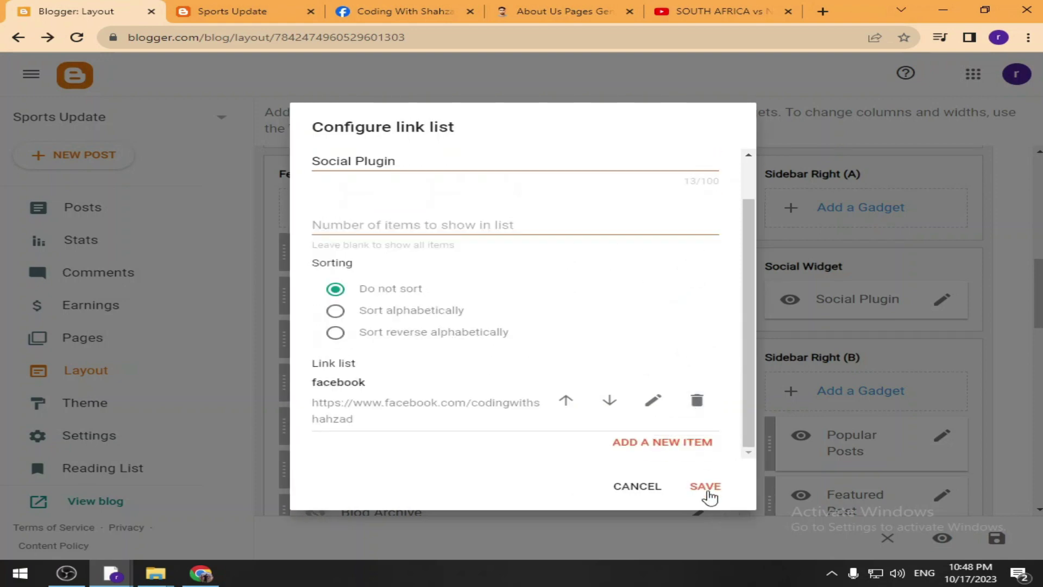
{"action": "left_click", "coordinate": [707, 490]}
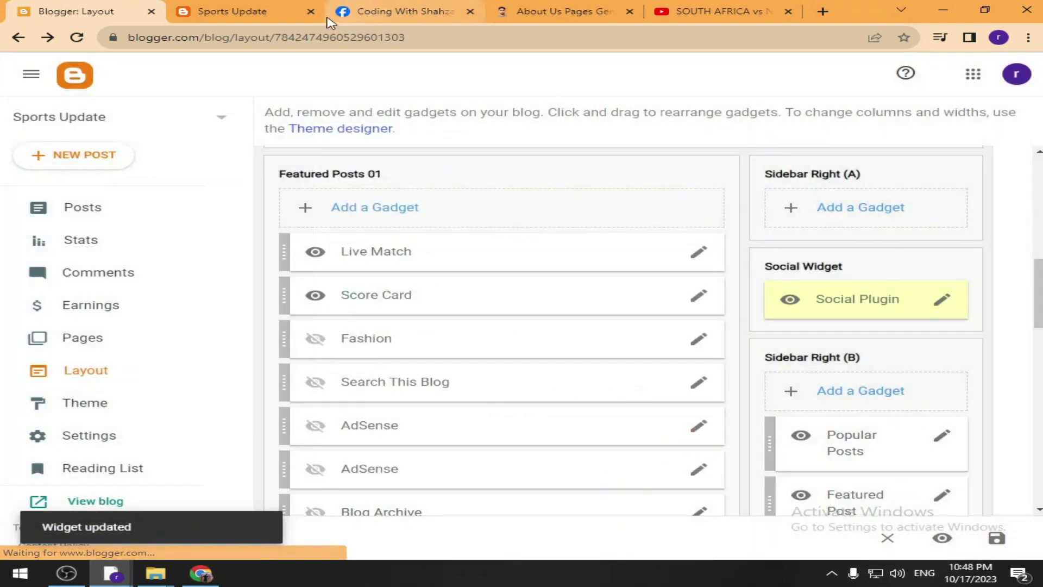
Reload the live blog and review its Social Plugin, the remaining homepage sections, the sidebar and the footer.
{"action": "left_click", "coordinate": [216, 21]}
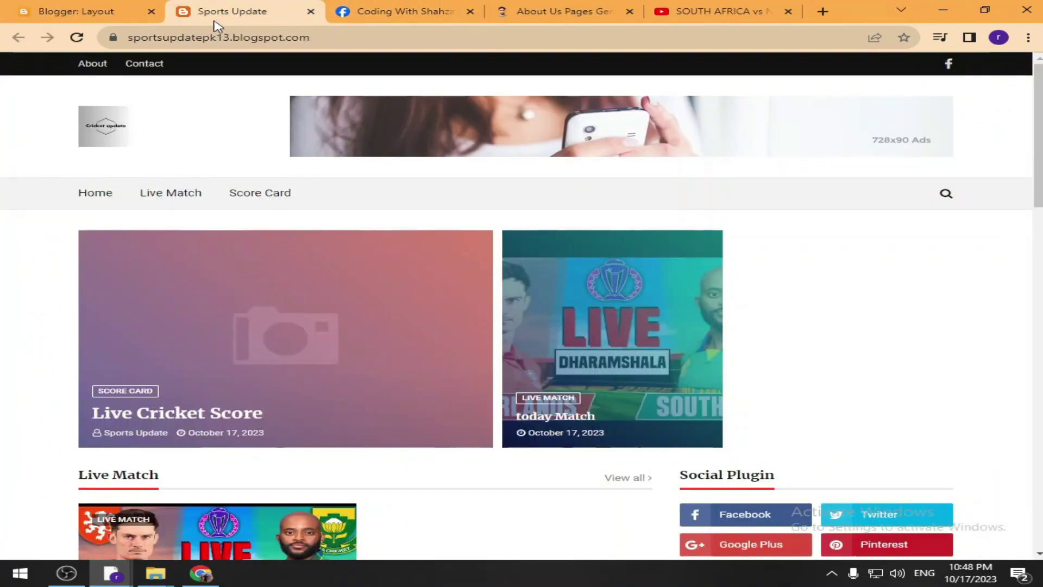
{"action": "left_click", "coordinate": [74, 37]}
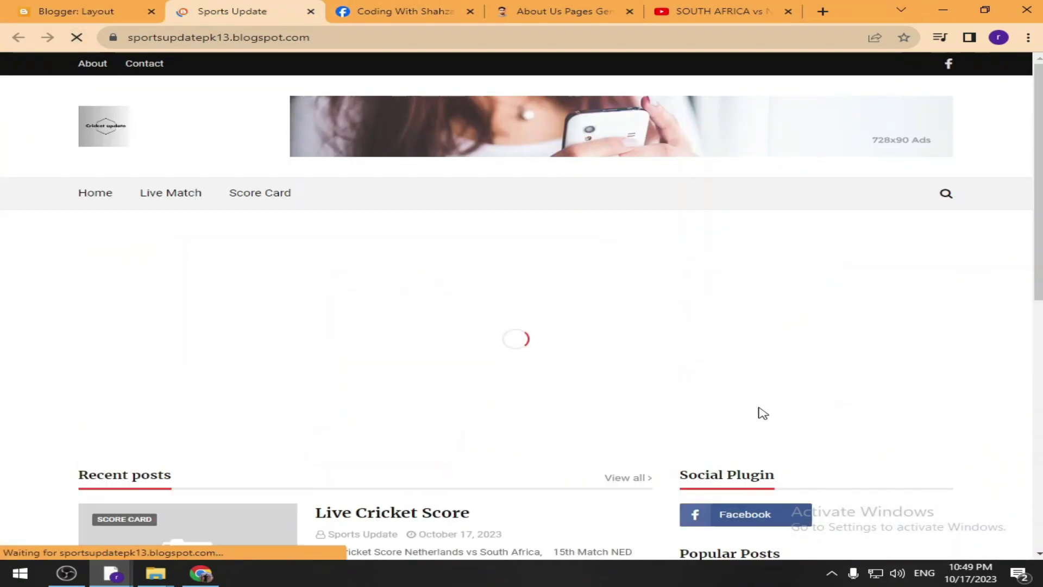
{"action": "scroll", "coordinate": [866, 480], "scroll_direction": "down", "scroll_amount": 3}
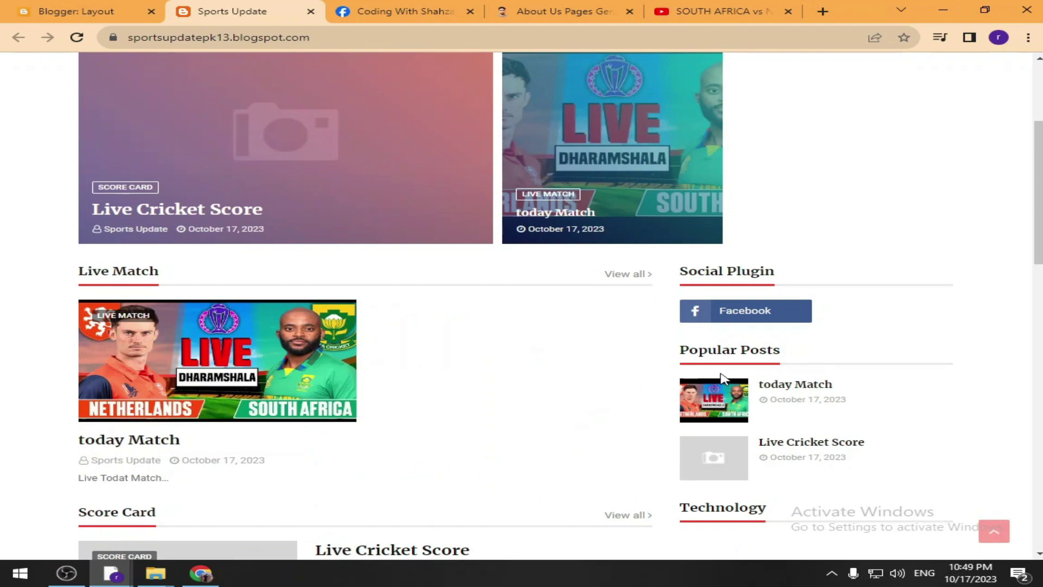
{"action": "scroll", "coordinate": [723, 378], "scroll_direction": "down", "scroll_amount": 3}
{"action": "scroll", "coordinate": [722, 384], "scroll_direction": "down", "scroll_amount": 9}
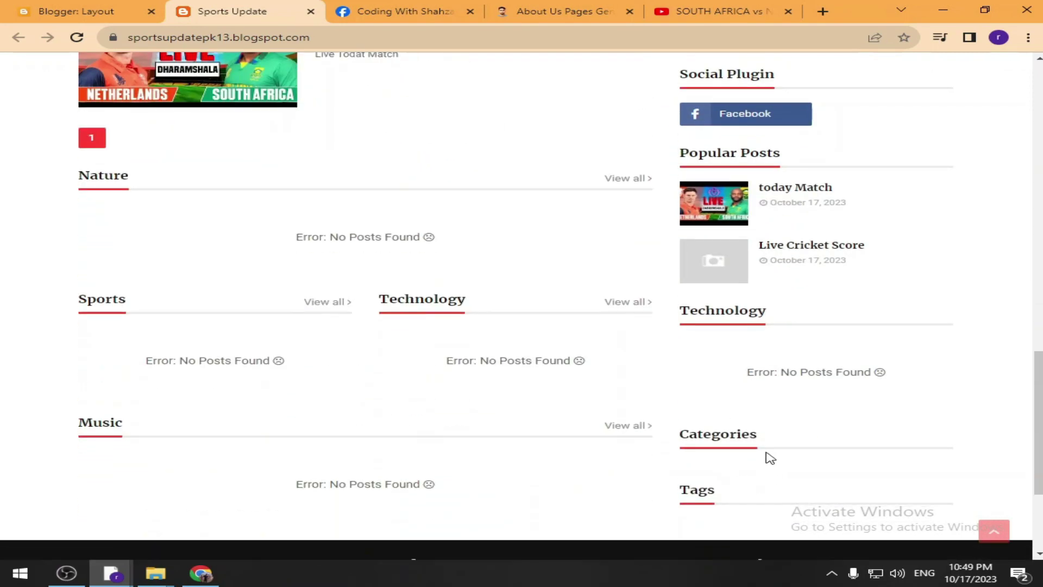
{"action": "scroll", "coordinate": [761, 466], "scroll_direction": "down", "scroll_amount": 3}
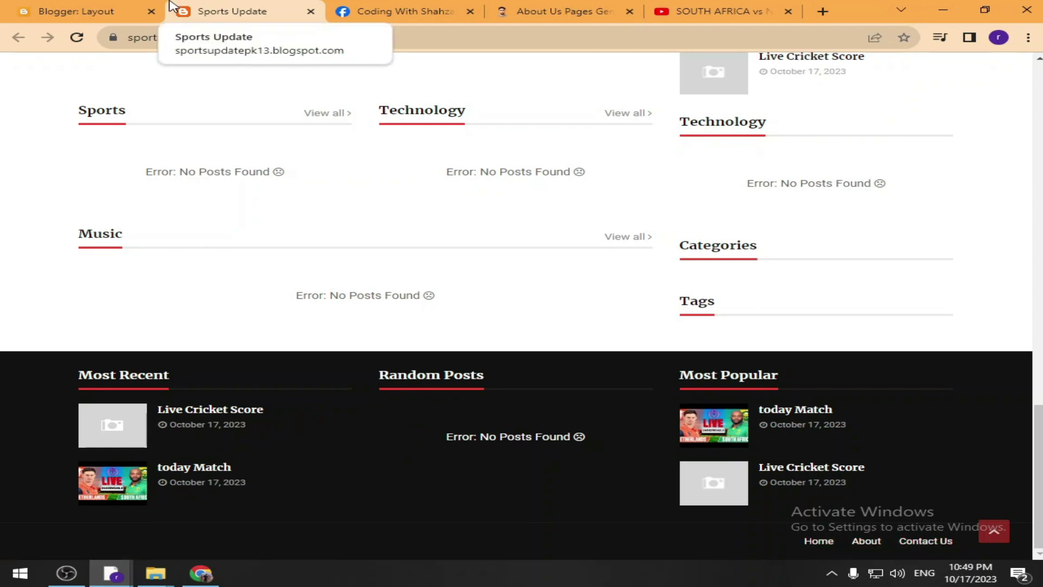
Test the Home and Live Match links in the blog's main menu and check the address each one leads to.
{"action": "left_click", "coordinate": [250, 370]}
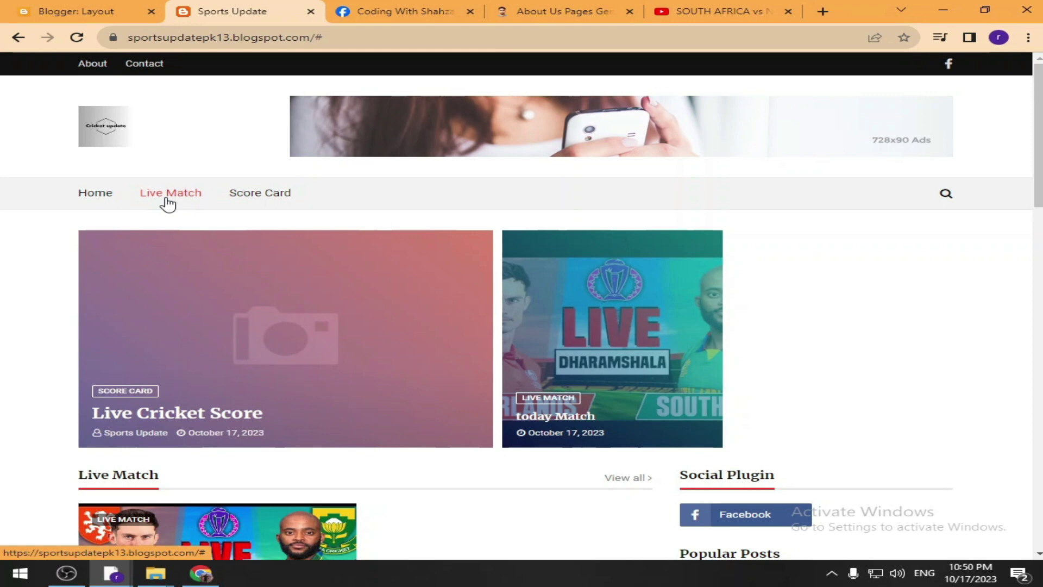
{"action": "left_click", "coordinate": [327, 37]}
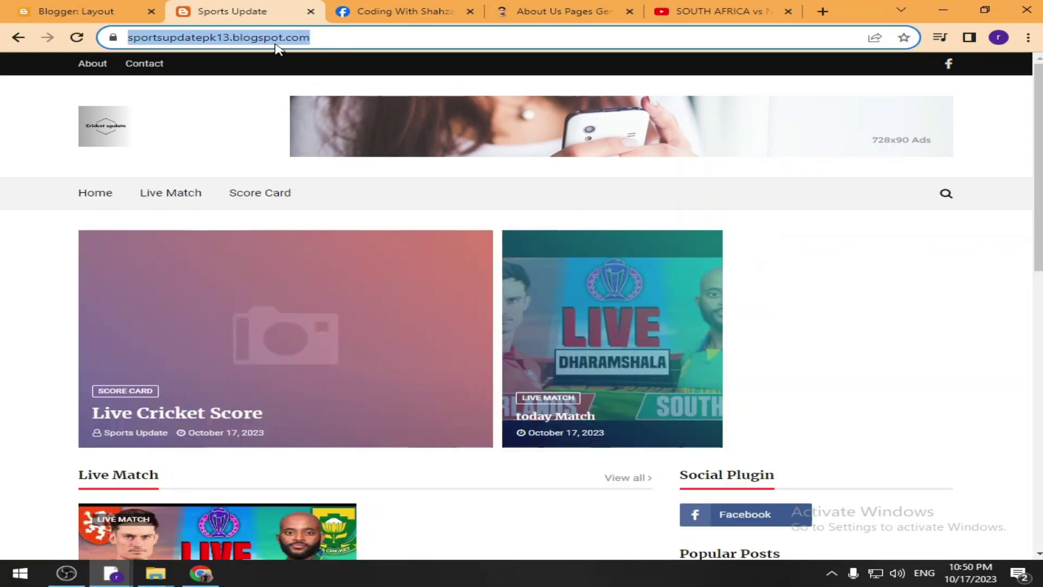
{"action": "left_click", "coordinate": [176, 195]}
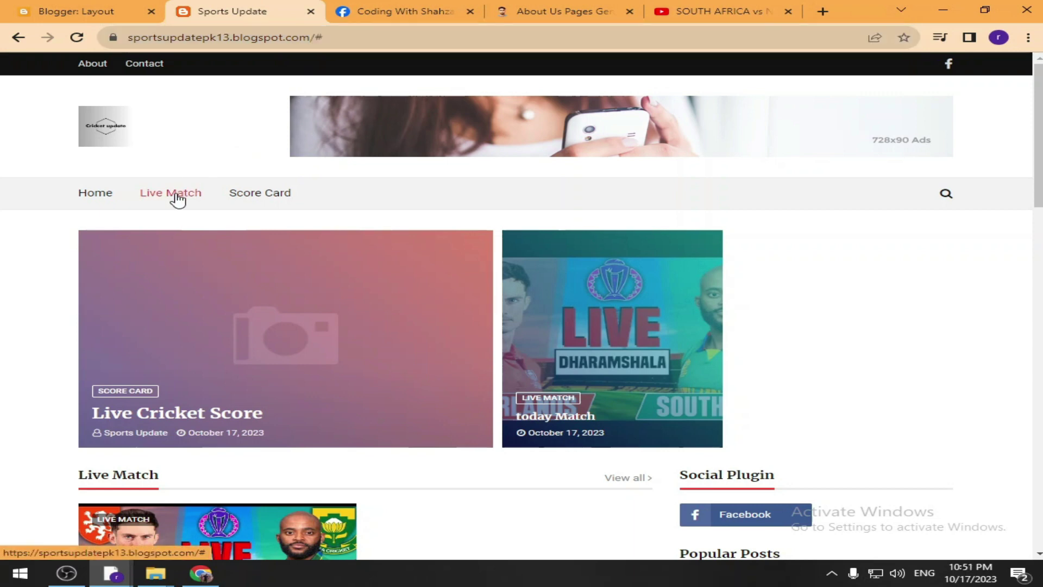
{"action": "left_click", "coordinate": [103, 201]}
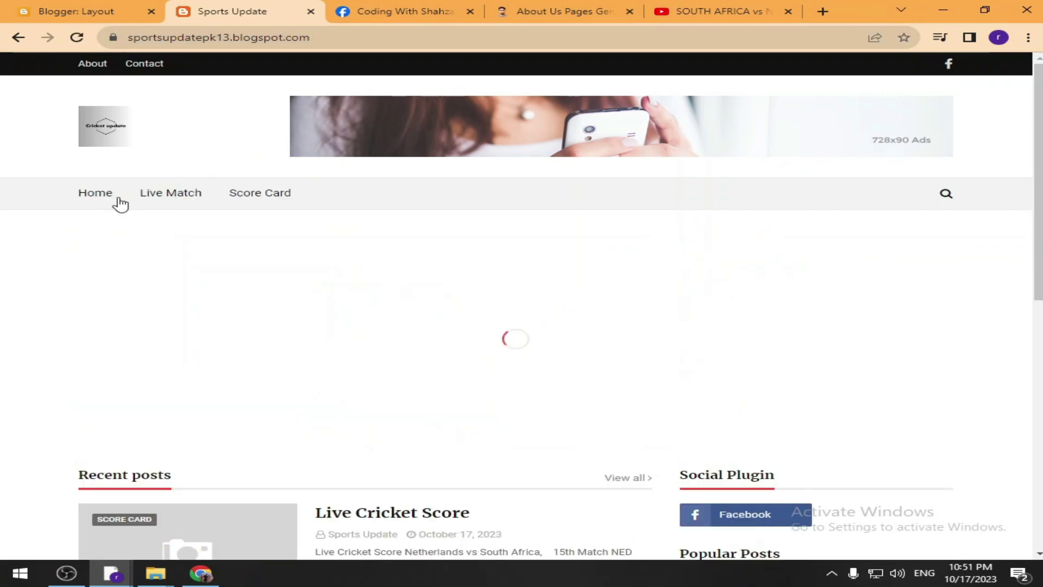
{"action": "left_click", "coordinate": [159, 199]}
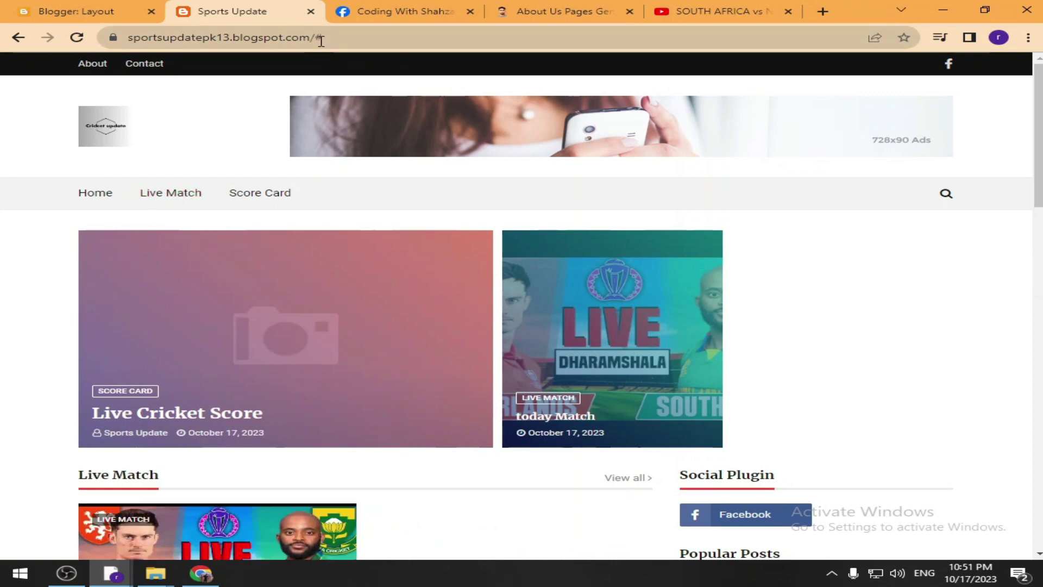
On the live blog, open the full listing of Live Match posts and copy its page address.
{"action": "scroll", "coordinate": [134, 316], "scroll_direction": "down", "scroll_amount": 2}
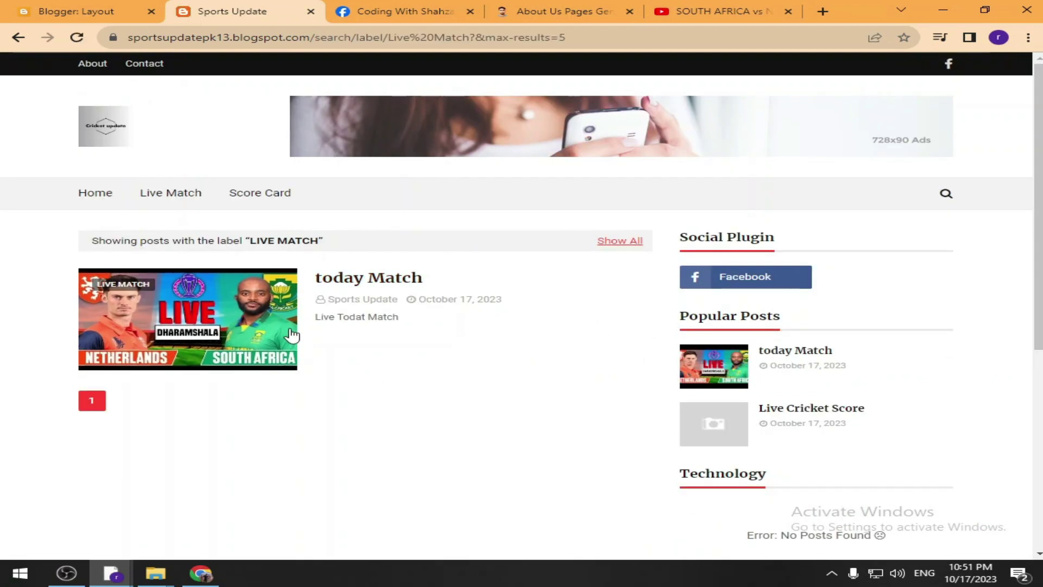
{"action": "left_click", "coordinate": [529, 42]}
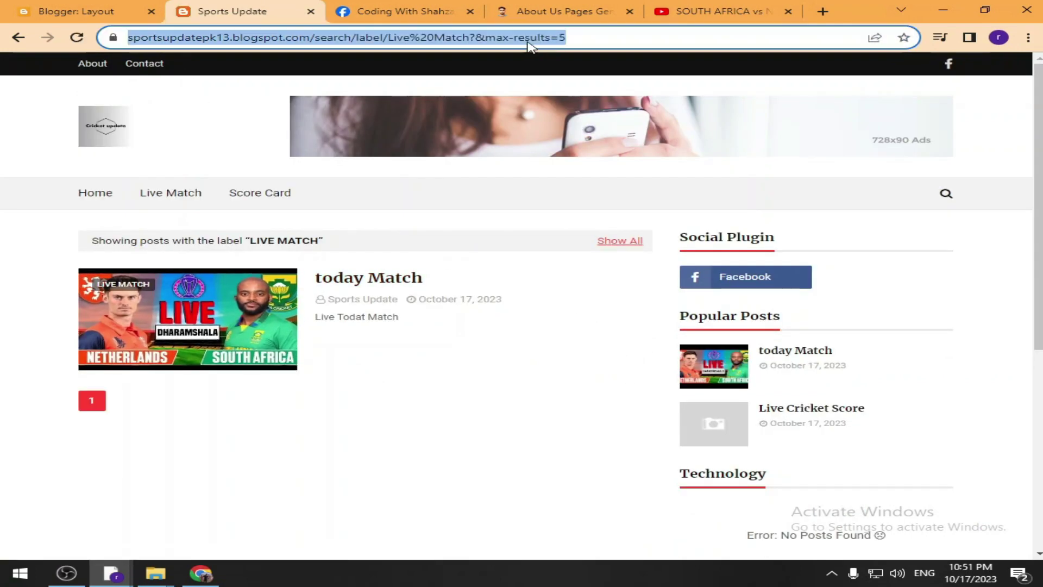
{"action": "right_click", "coordinate": [530, 42]}
{"action": "left_click", "coordinate": [580, 128]}
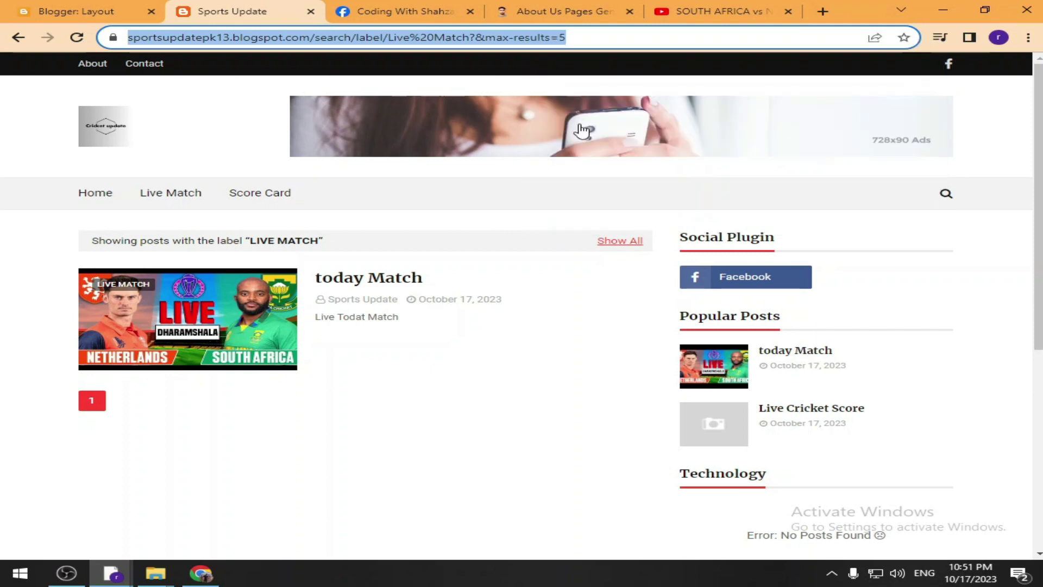
In the layout's Main Menu link list, replace the Live Match item's site URL with the copied label address and save the item.
{"action": "left_click", "coordinate": [77, 9]}
{"action": "left_click", "coordinate": [101, 373]}
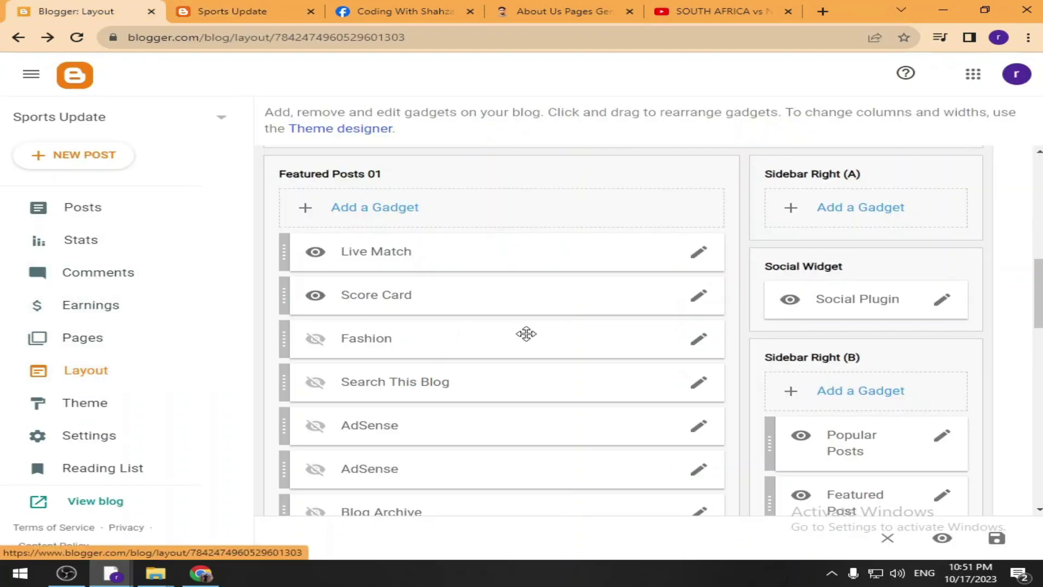
{"action": "scroll", "coordinate": [415, 373], "scroll_direction": "down", "scroll_amount": 5}
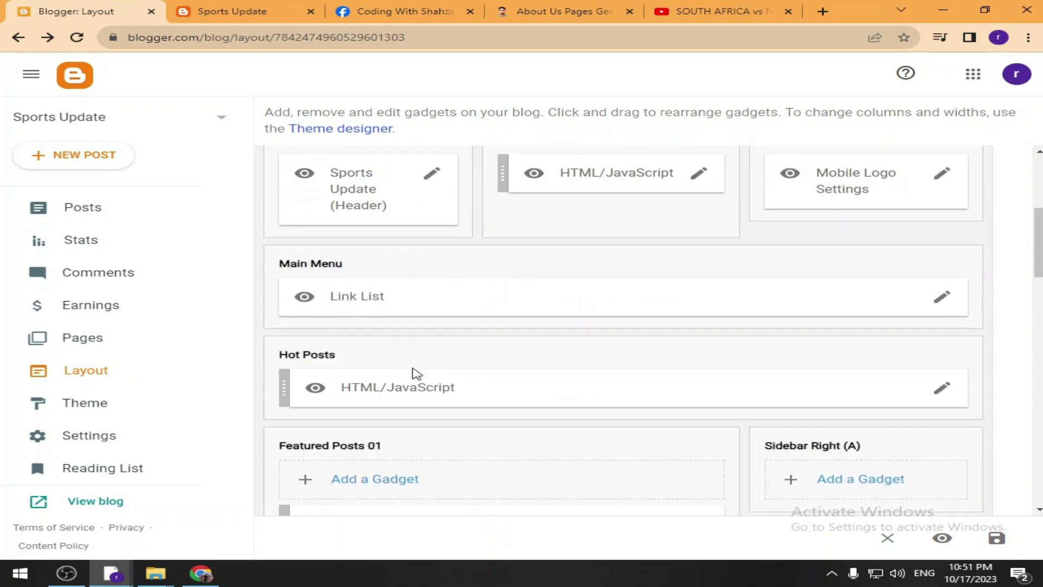
{"action": "scroll", "coordinate": [448, 350], "scroll_direction": "up", "scroll_amount": 3}
{"action": "scroll", "coordinate": [1010, 391], "scroll_direction": "down", "scroll_amount": 1}
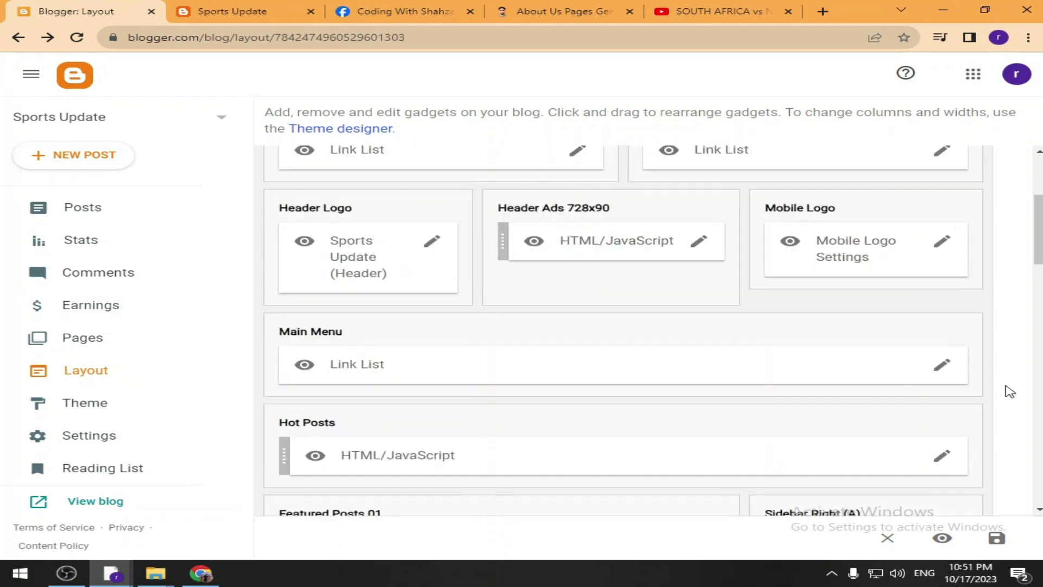
{"action": "left_click", "coordinate": [942, 365]}
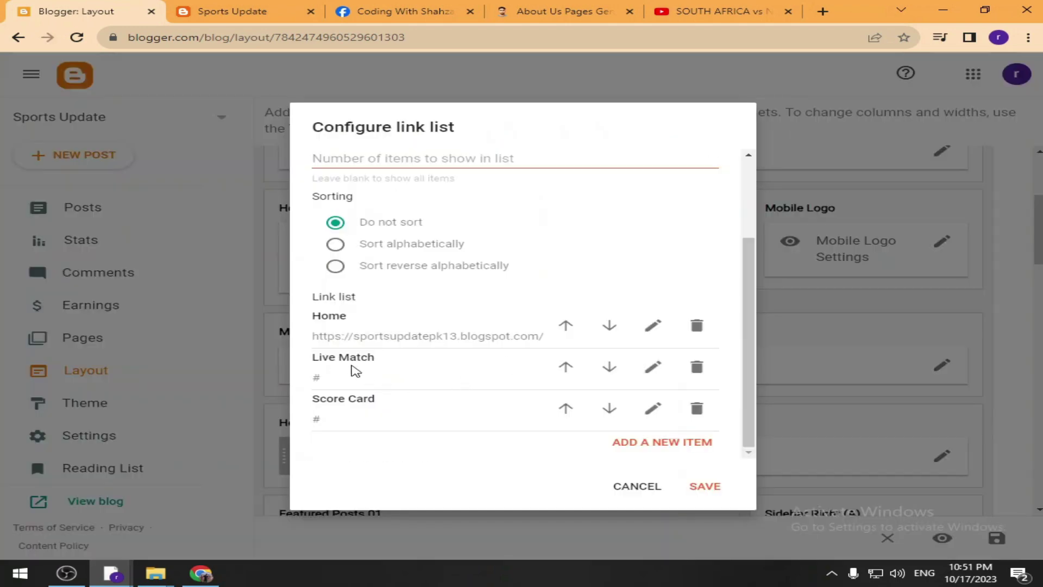
{"action": "left_click", "coordinate": [653, 367]}
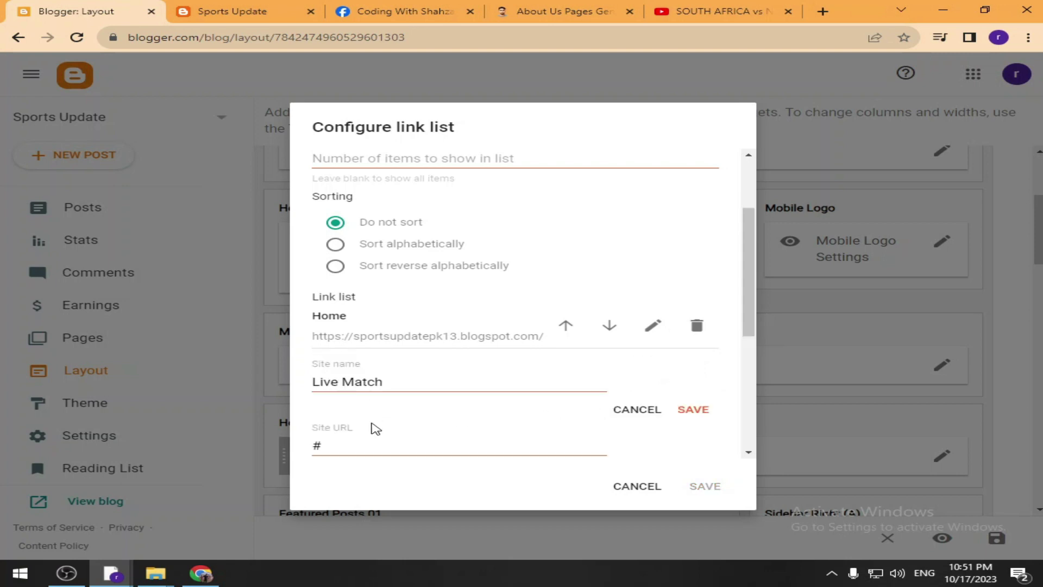
{"action": "double_click", "coordinate": [350, 440]}
{"action": "scroll", "coordinate": [313, 454], "scroll_direction": "down", "scroll_amount": 2}
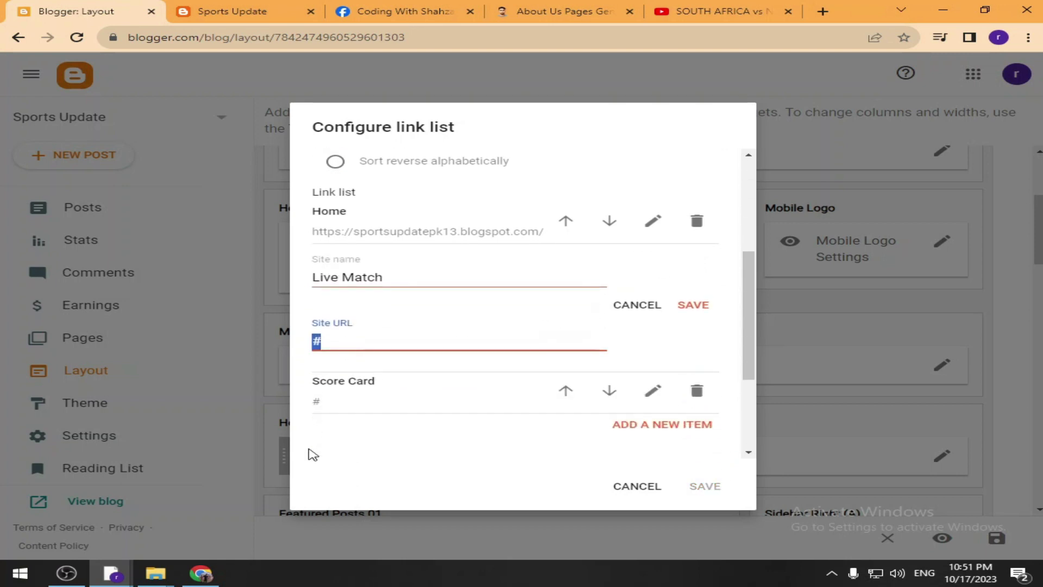
{"action": "key", "text": "ctrl+v"}
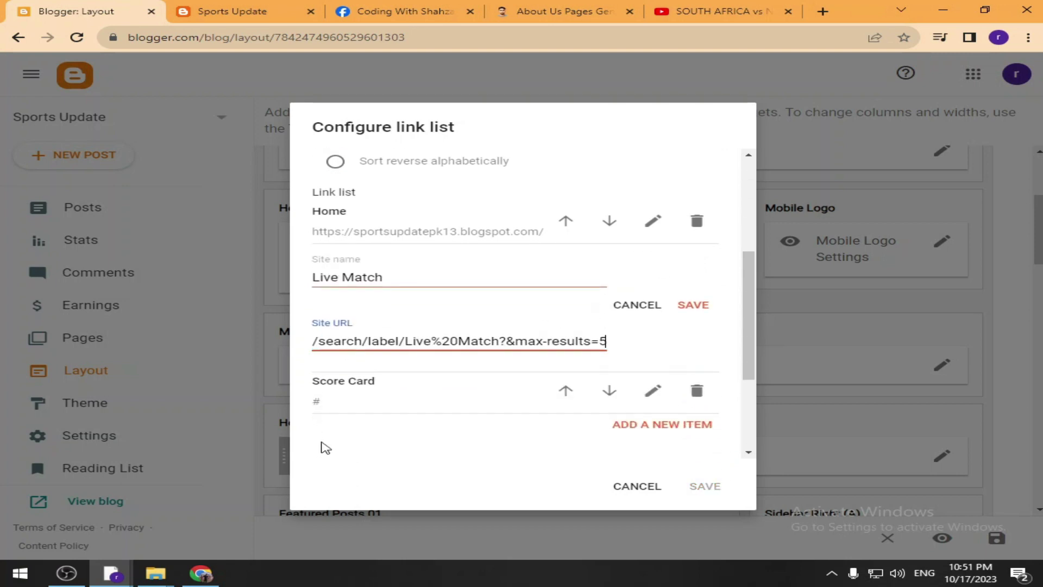
{"action": "left_click", "coordinate": [697, 306]}
Open the full Score Card listing from the blog's homepage, copy its address, and test the menu's Score Card link.
{"action": "left_click", "coordinate": [266, 17]}
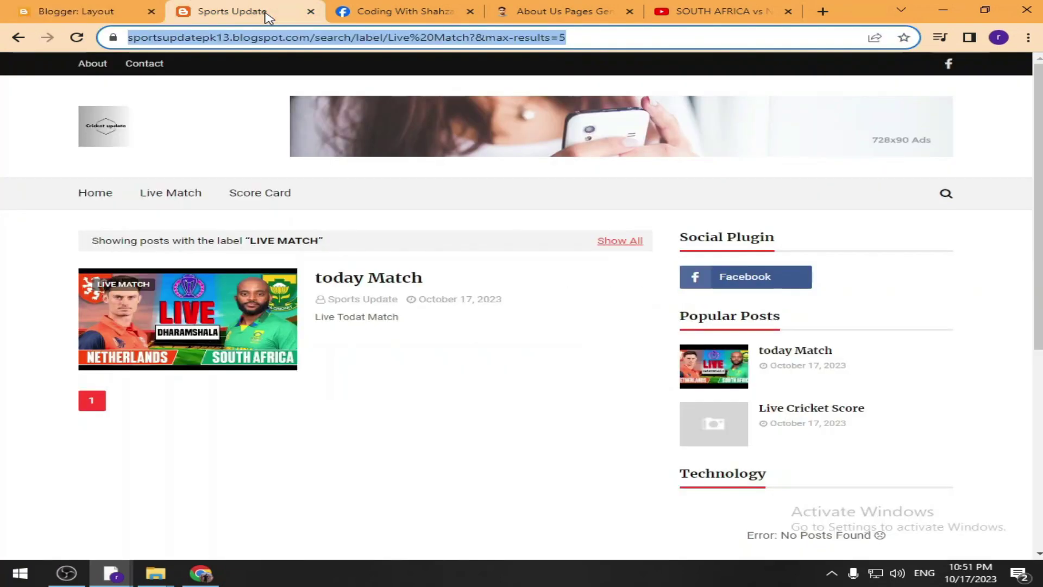
{"action": "scroll", "coordinate": [417, 345], "scroll_direction": "down", "scroll_amount": 3}
{"action": "scroll", "coordinate": [380, 315], "scroll_direction": "up", "scroll_amount": 3}
{"action": "left_click", "coordinate": [91, 188]}
{"action": "scroll", "coordinate": [220, 246], "scroll_direction": "down", "scroll_amount": 10}
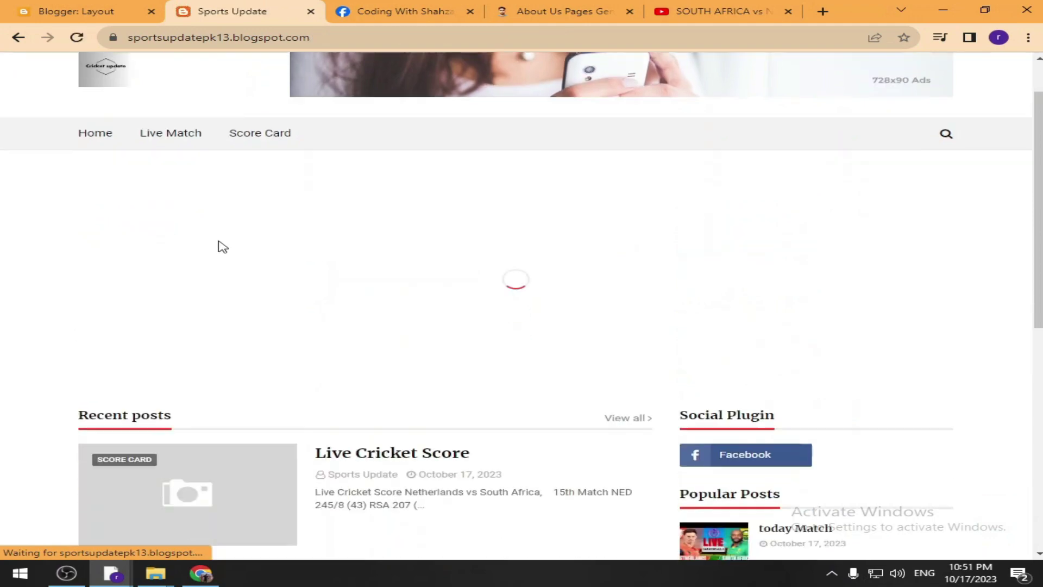
{"action": "scroll", "coordinate": [222, 247], "scroll_direction": "up", "scroll_amount": 10}
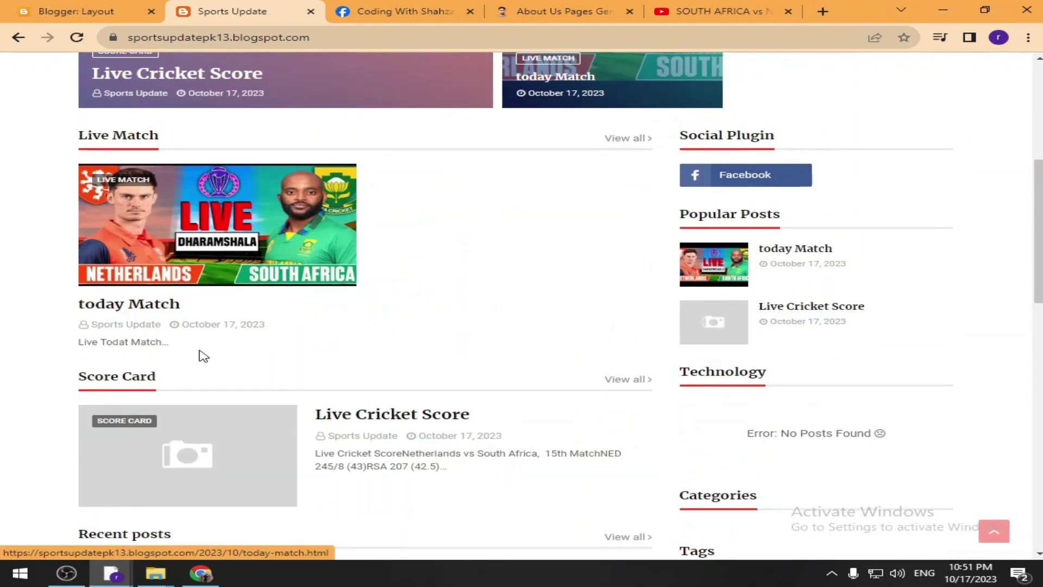
{"action": "left_click", "coordinate": [607, 381]}
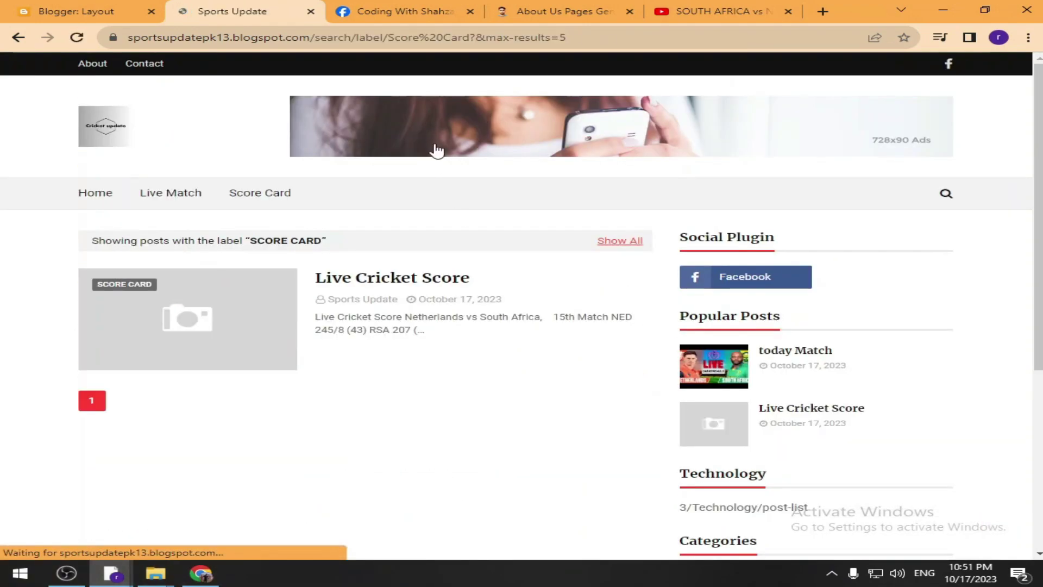
{"action": "double_click", "coordinate": [407, 38]}
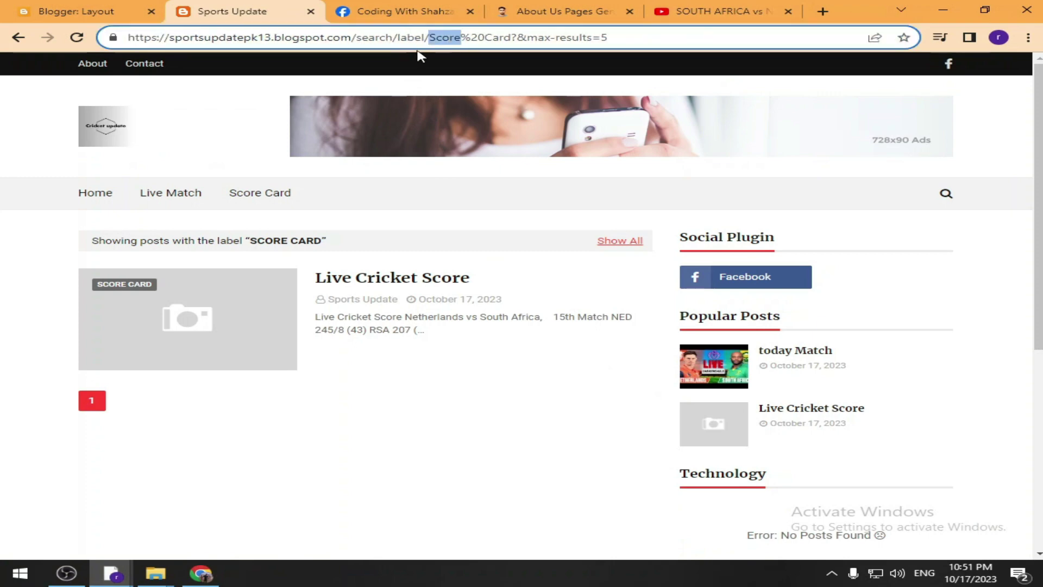
{"action": "left_click", "coordinate": [120, 142]}
{"action": "left_click", "coordinate": [260, 195]}
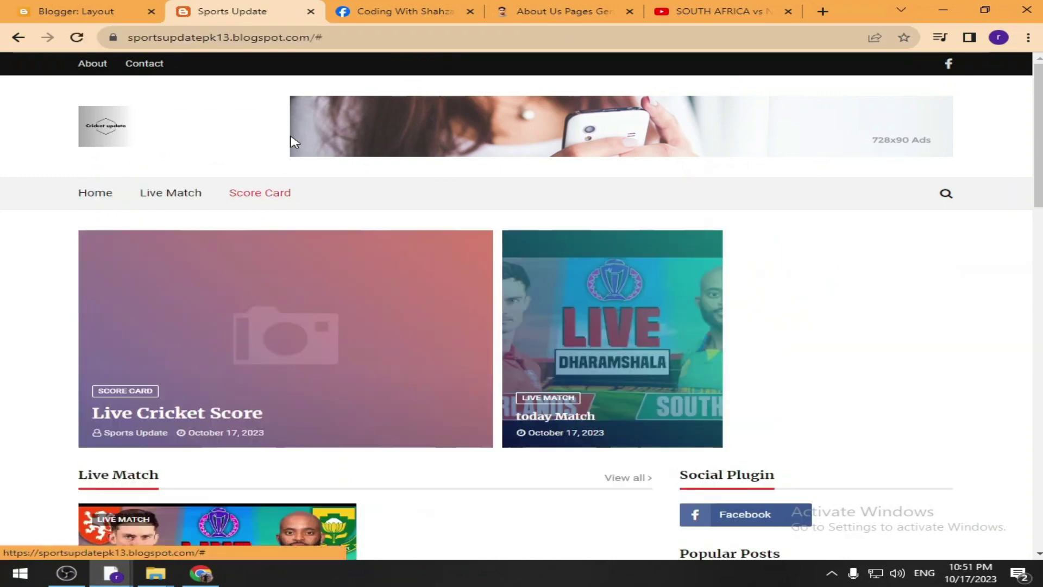
Set the Score Card menu item's site URL to the copied Score Card label address and save the link list.
{"action": "left_click", "coordinate": [87, 9]}
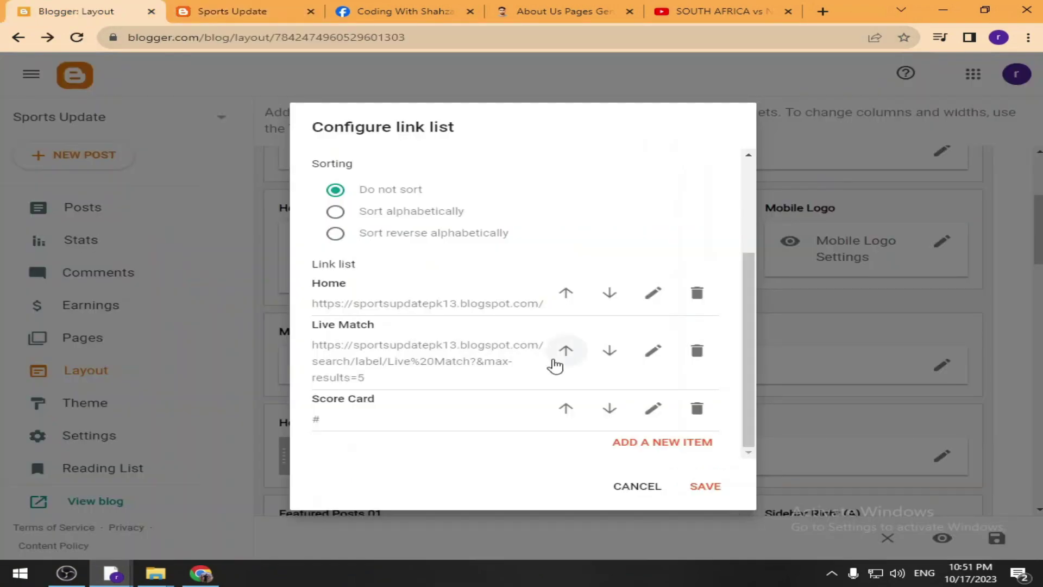
{"action": "left_click", "coordinate": [653, 409]}
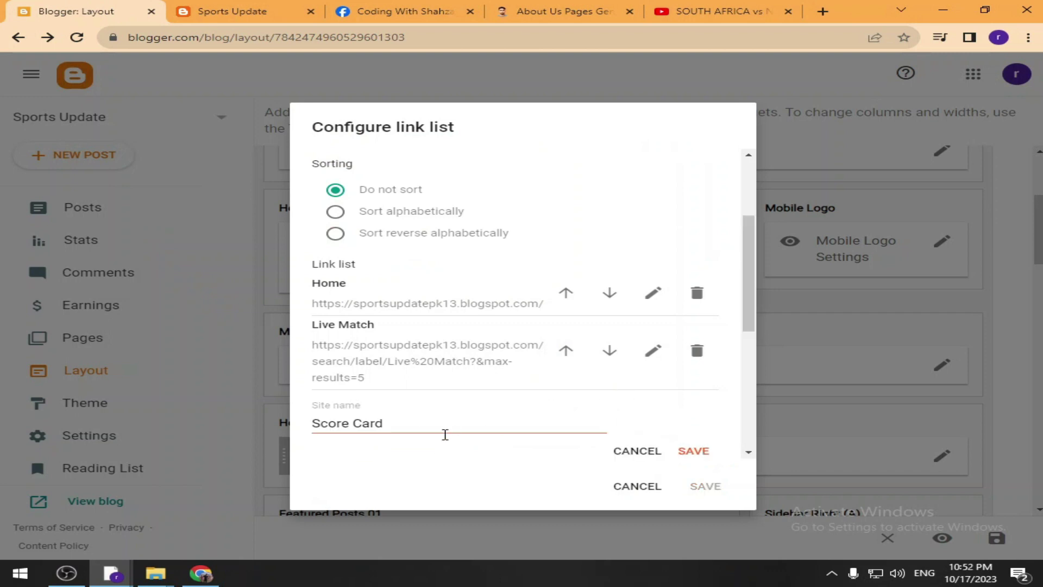
{"action": "scroll", "coordinate": [429, 425], "scroll_direction": "down", "scroll_amount": 4}
{"action": "left_click_drag", "start_coordinate": [384, 291], "coordinate": [302, 291]}
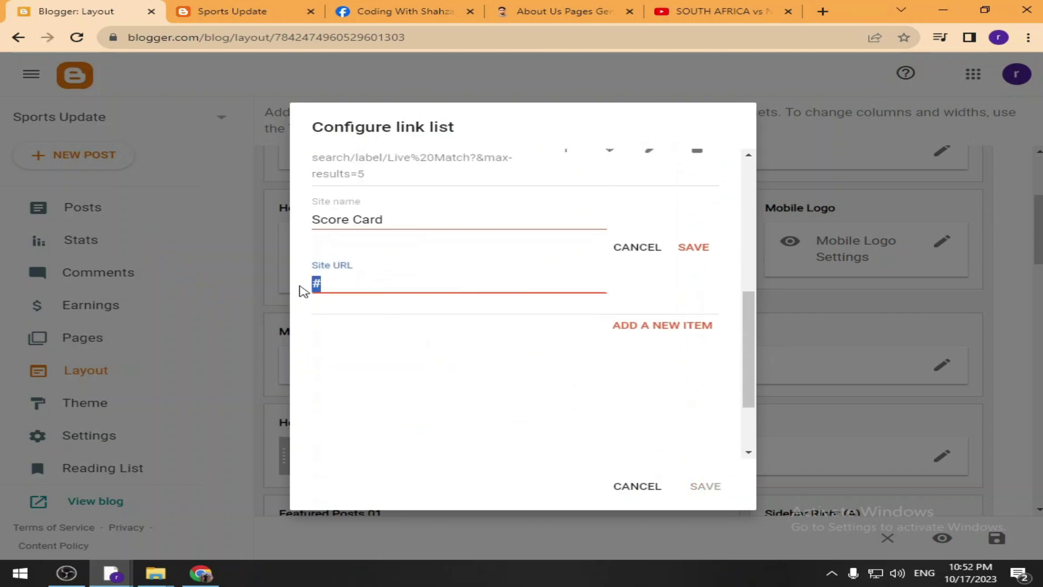
{"action": "key", "text": "ctrl+v"}
{"action": "left_click", "coordinate": [694, 247]}
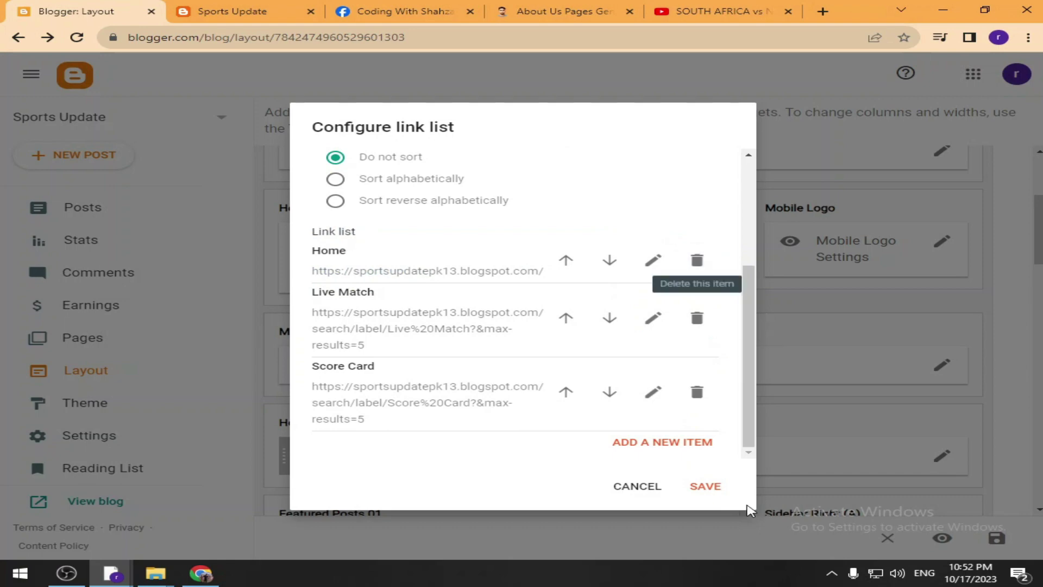
{"action": "left_click", "coordinate": [715, 492]}
Reload the live blog and test its Home, Live Match and Score Card menu links, checking the page each one opens.
{"action": "left_click", "coordinate": [276, 12]}
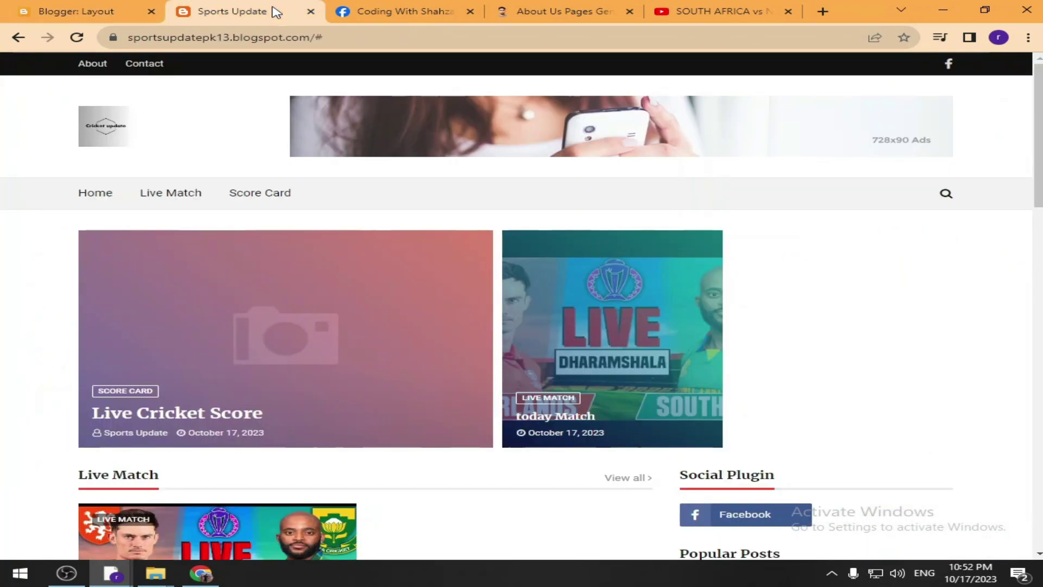
{"action": "left_click", "coordinate": [103, 137]}
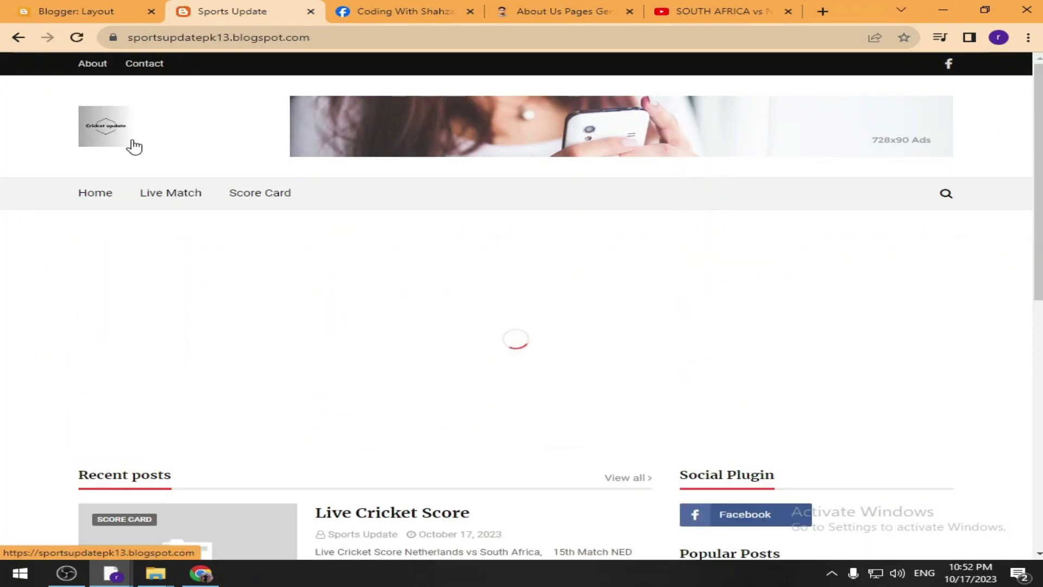
{"action": "left_click", "coordinate": [97, 194]}
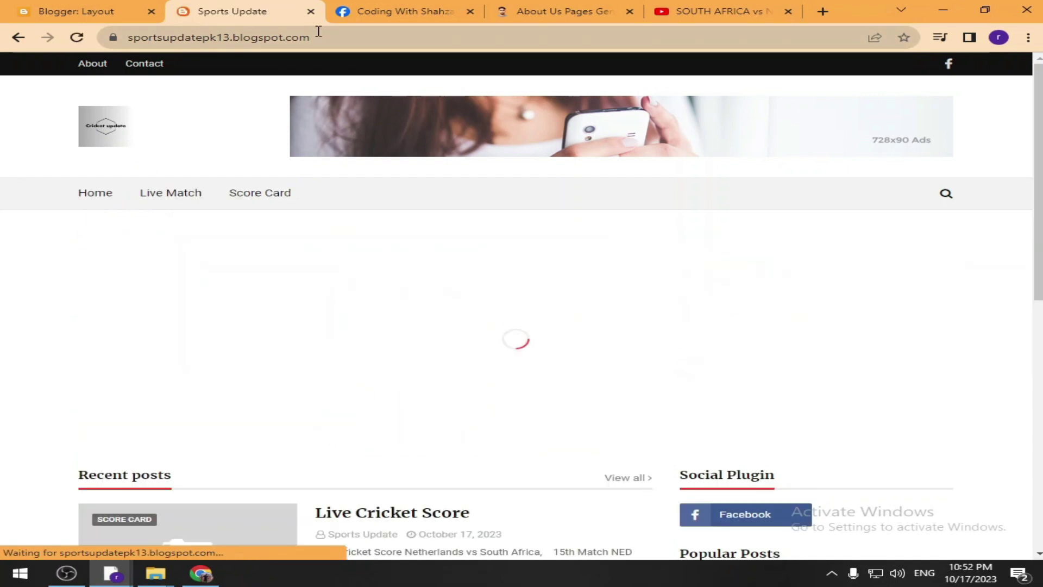
{"action": "left_click", "coordinate": [169, 197]}
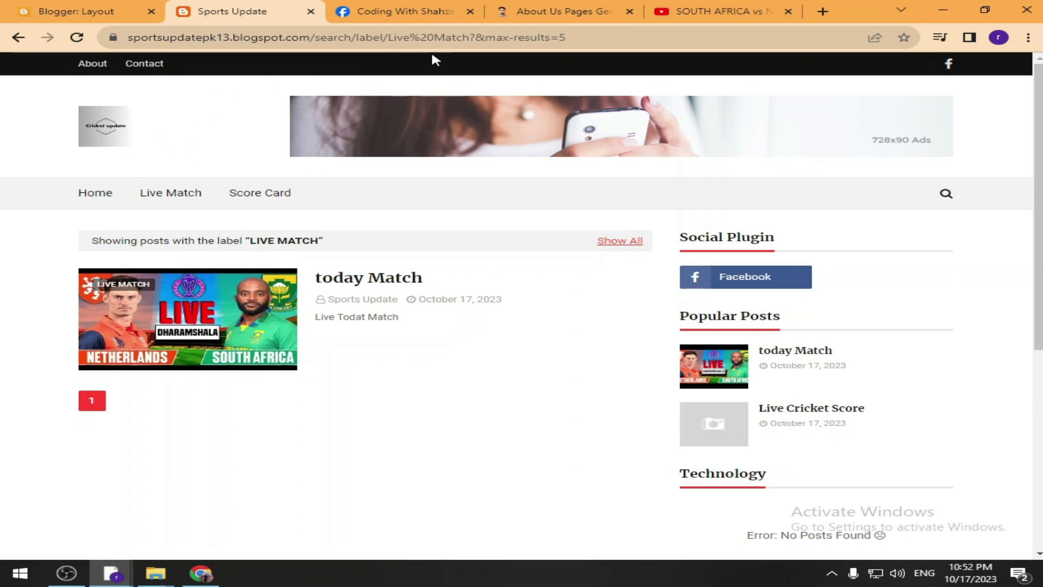
{"action": "left_click", "coordinate": [249, 193]}
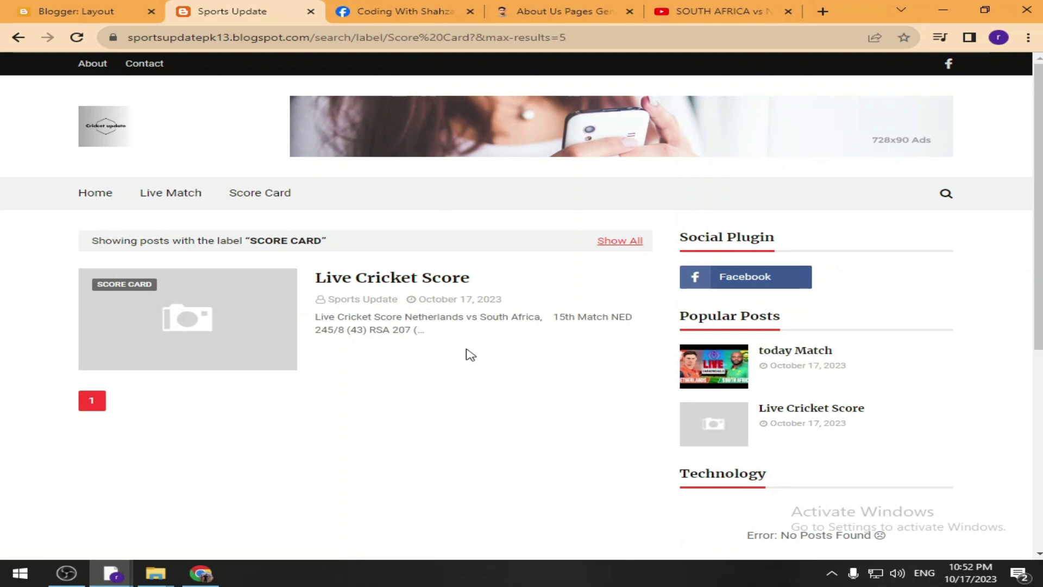
{"action": "scroll", "coordinate": [298, 324], "scroll_direction": "down", "scroll_amount": 3}
{"action": "scroll", "coordinate": [299, 324], "scroll_direction": "up", "scroll_amount": 3}
Return to the blog's homepage and examine the sections below the recent posts, the sidebar and the footer.
{"action": "left_click", "coordinate": [88, 135]}
{"action": "scroll", "coordinate": [300, 323], "scroll_direction": "down", "scroll_amount": 5}
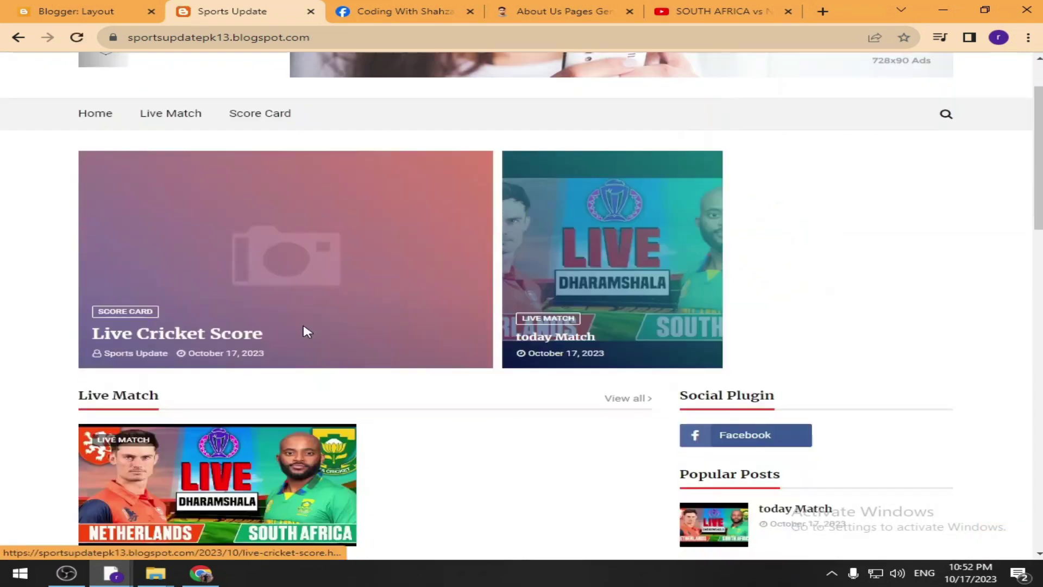
{"action": "scroll", "coordinate": [298, 321], "scroll_direction": "down", "scroll_amount": 5}
{"action": "scroll", "coordinate": [712, 337], "scroll_direction": "down", "scroll_amount": 7}
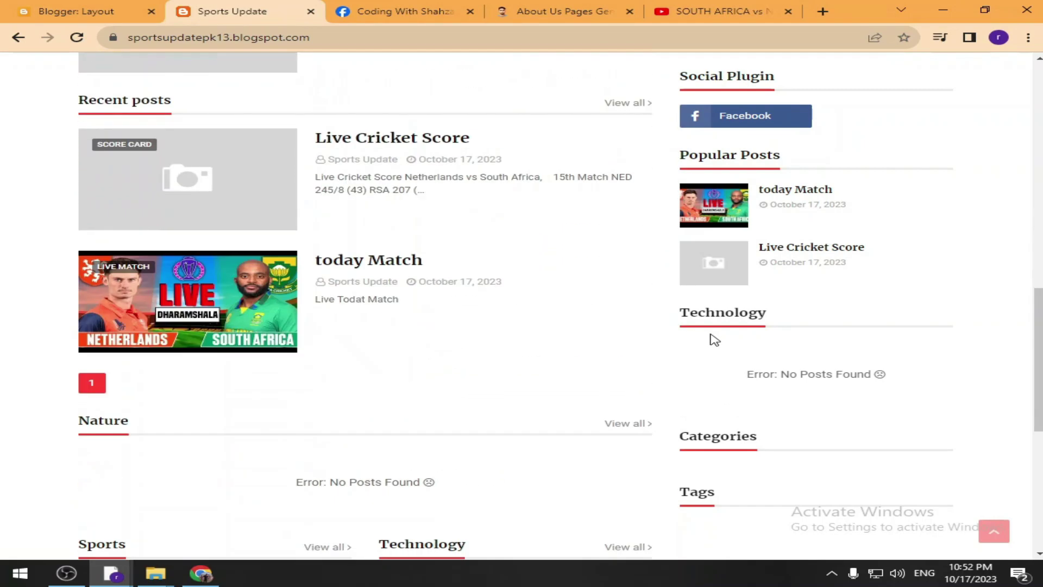
{"action": "scroll", "coordinate": [728, 454], "scroll_direction": "down", "scroll_amount": 4}
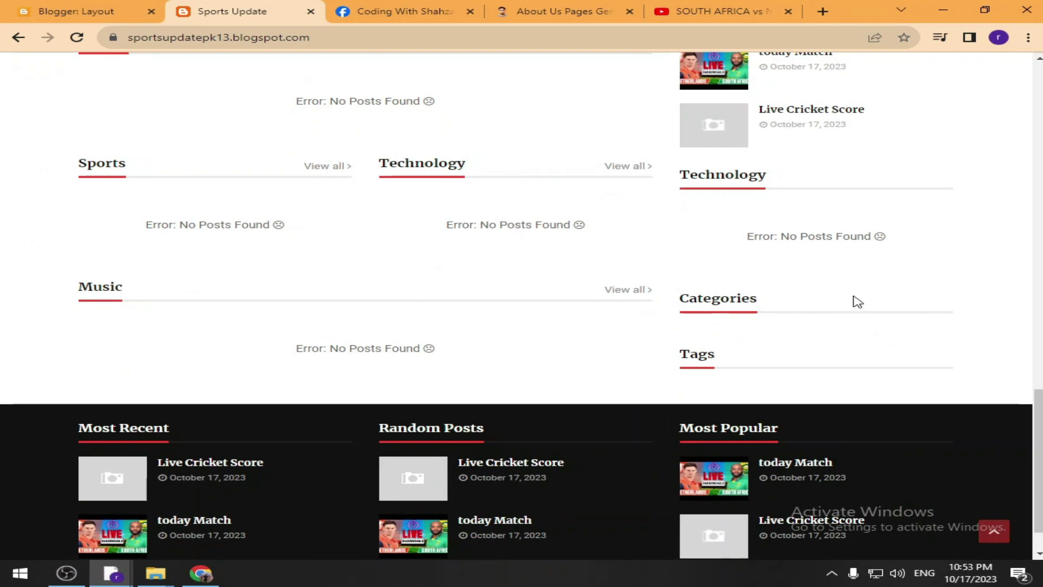
{"action": "scroll", "coordinate": [842, 310], "scroll_direction": "down", "scroll_amount": 1}
{"action": "scroll", "coordinate": [761, 217], "scroll_direction": "up", "scroll_amount": 5}
In the layout's Featured Posts 02 section, turn off showing the Nature widget and save it.
{"action": "left_click", "coordinate": [53, 17]}
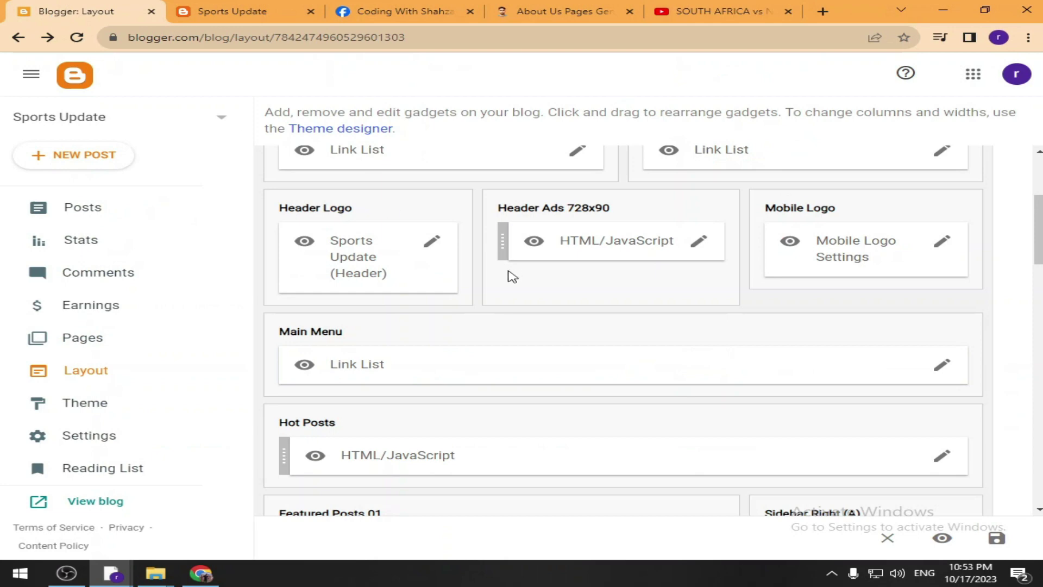
{"action": "scroll", "coordinate": [509, 304], "scroll_direction": "down", "scroll_amount": 5}
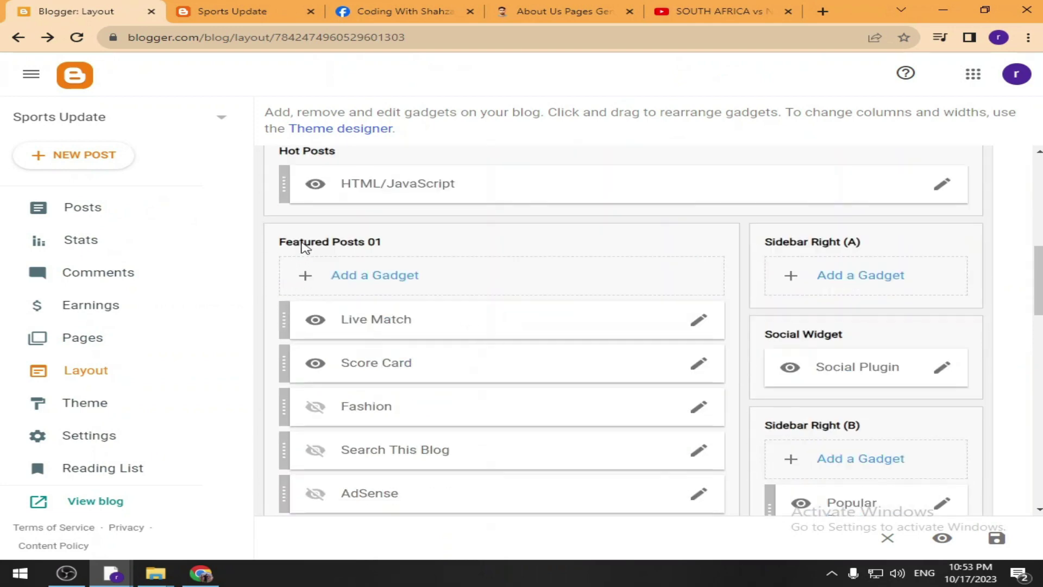
{"action": "scroll", "coordinate": [396, 293], "scroll_direction": "down", "scroll_amount": 8}
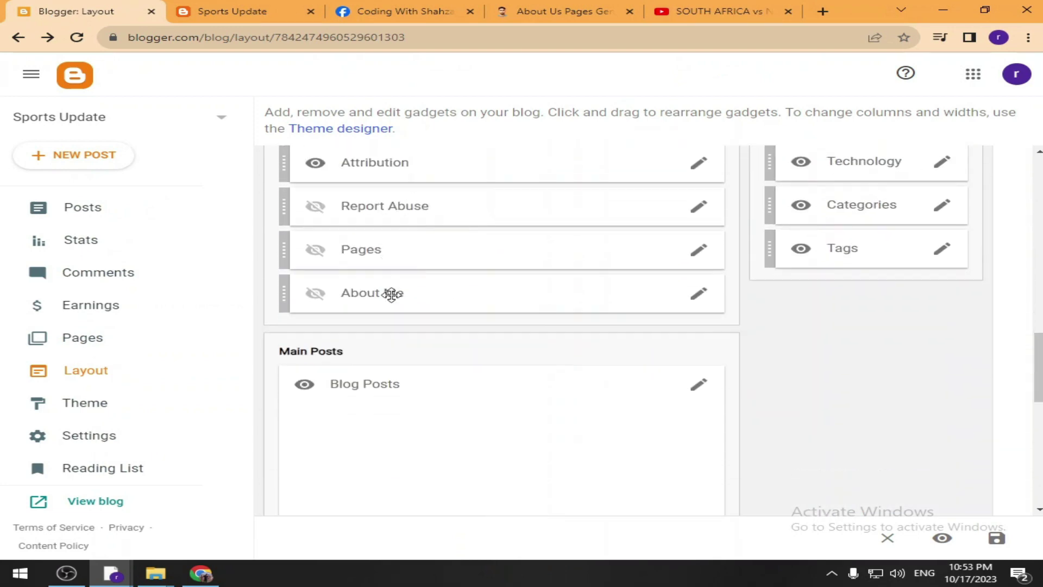
{"action": "scroll", "coordinate": [391, 294], "scroll_direction": "down", "scroll_amount": 4}
{"action": "scroll", "coordinate": [341, 279], "scroll_direction": "up", "scroll_amount": 3}
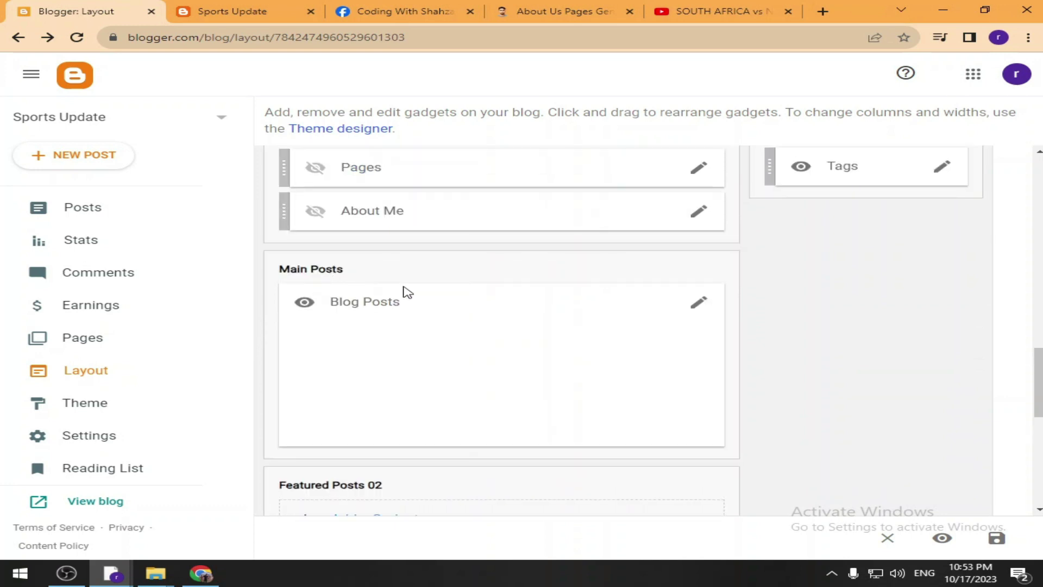
{"action": "scroll", "coordinate": [407, 292], "scroll_direction": "down", "scroll_amount": 5}
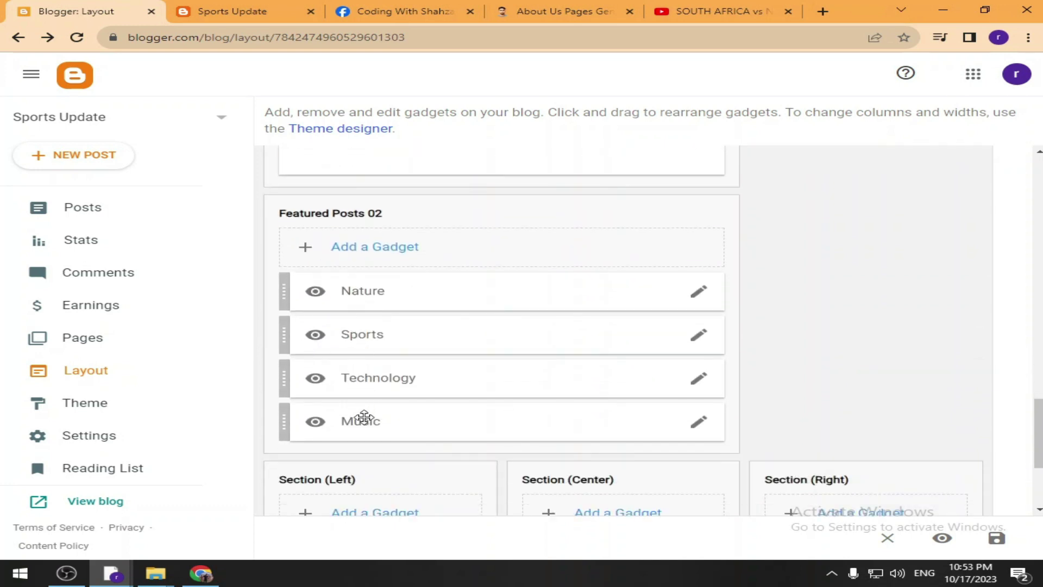
{"action": "left_click", "coordinate": [223, 11]}
{"action": "left_click", "coordinate": [77, 11]}
{"action": "left_click", "coordinate": [695, 295]}
{"action": "left_click", "coordinate": [671, 245]}
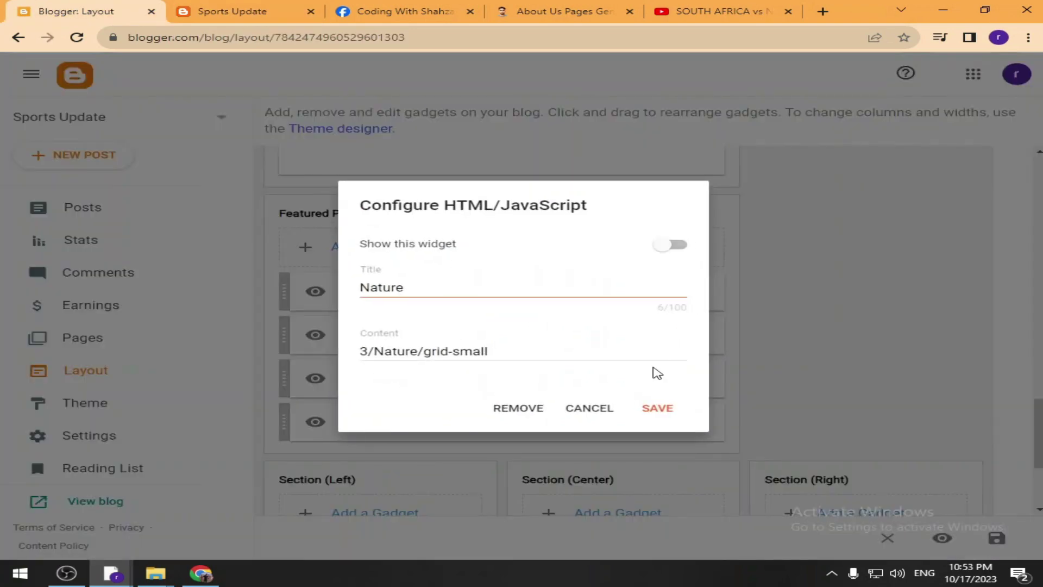
{"action": "left_click", "coordinate": [658, 406]}
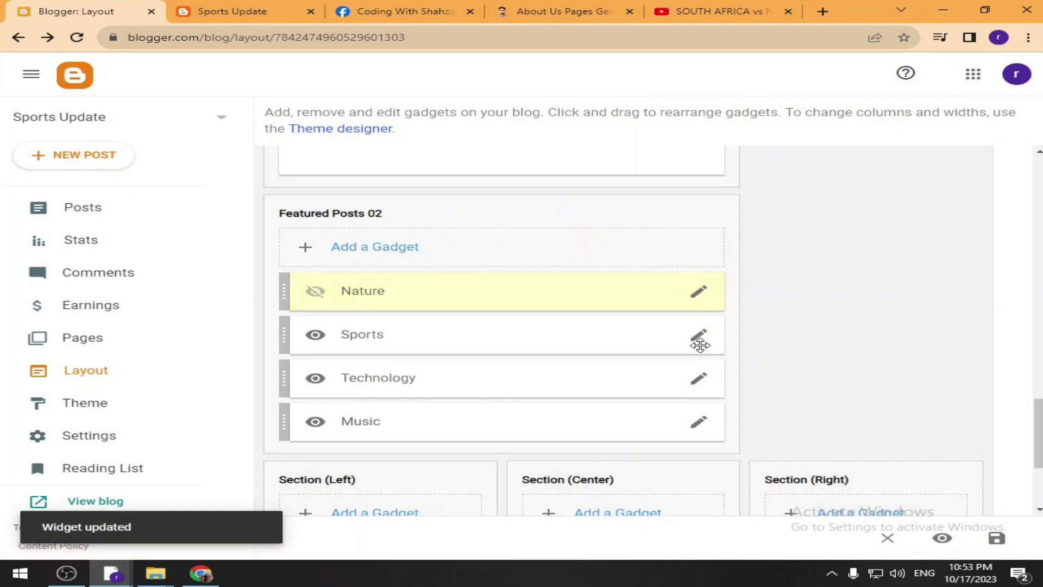
In the Featured Posts 02 section, turn off showing the Sports, Technology and Music widgets, saving each one.
{"action": "left_click", "coordinate": [700, 338]}
{"action": "left_click", "coordinate": [657, 251]}
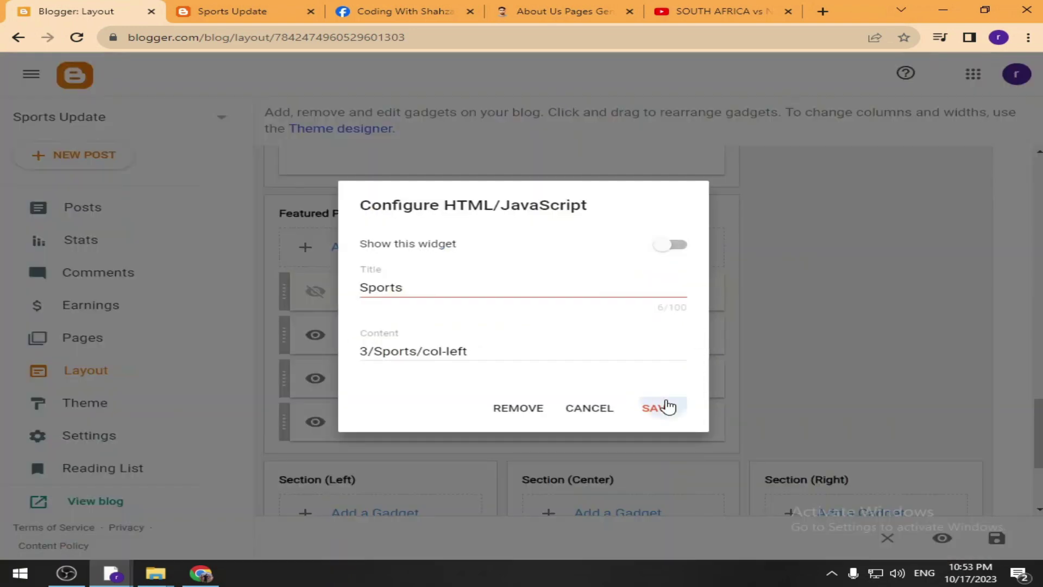
{"action": "left_click", "coordinate": [666, 406]}
{"action": "left_click", "coordinate": [700, 380]}
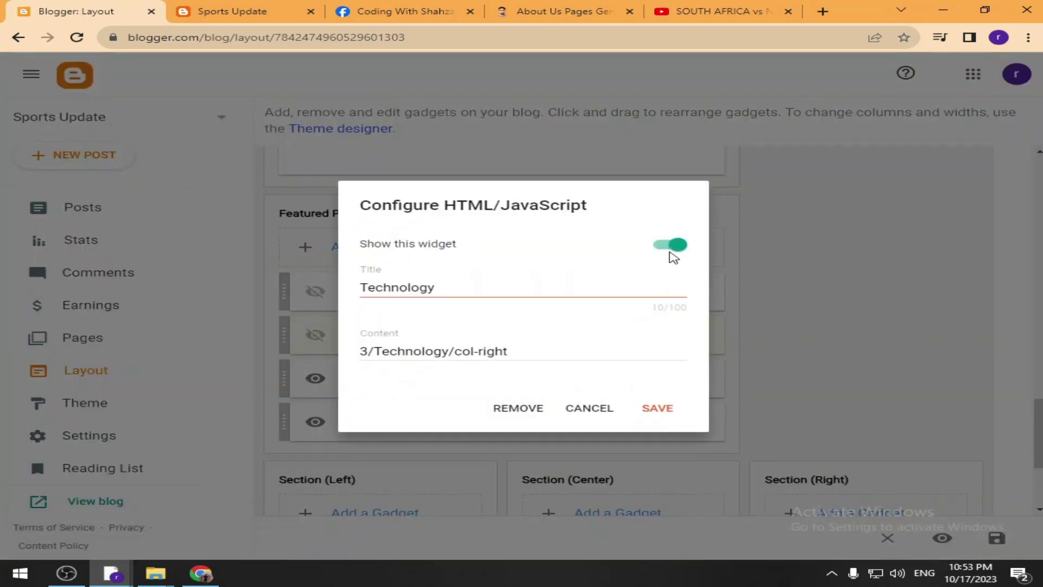
{"action": "left_click", "coordinate": [672, 246]}
{"action": "left_click", "coordinate": [657, 411]}
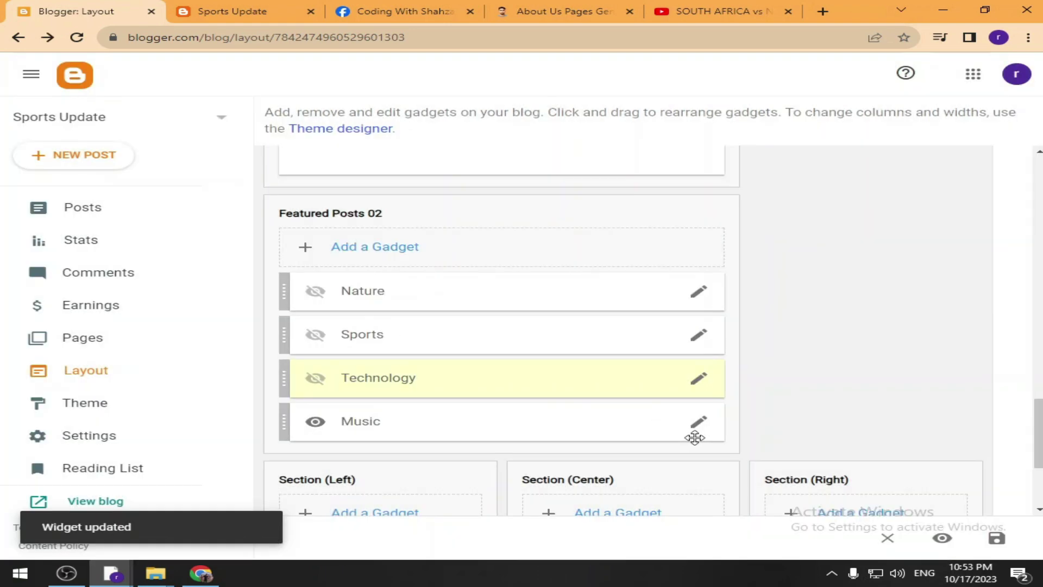
{"action": "left_click", "coordinate": [699, 423]}
{"action": "left_click", "coordinate": [670, 247]}
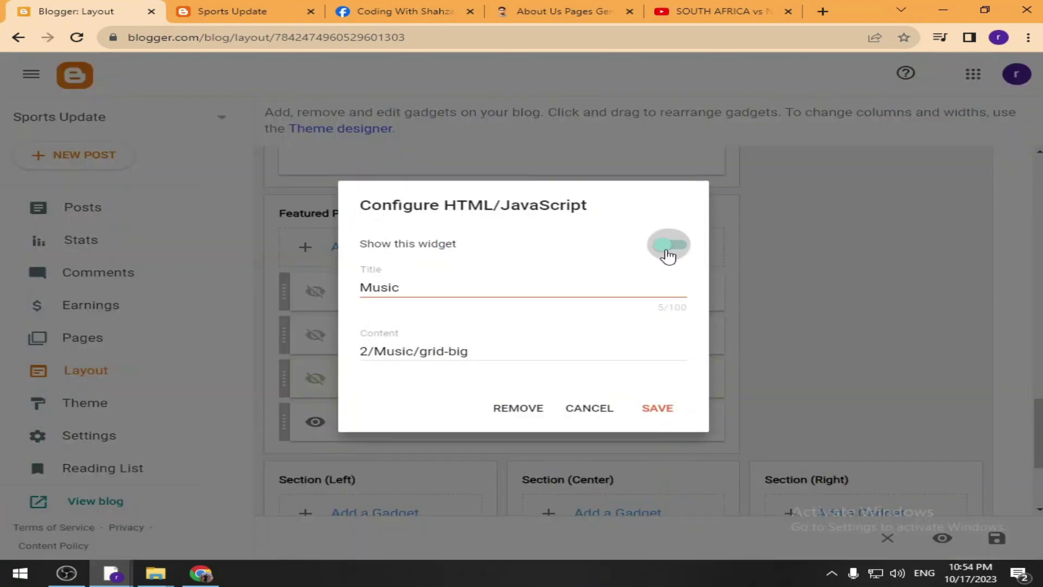
{"action": "left_click", "coordinate": [657, 413]}
Check the live homepage's lower sections and sidebar, and examine the settings of the layout's Most Popular widget without changing them.
{"action": "key", "text": "ctrl+Tab"}
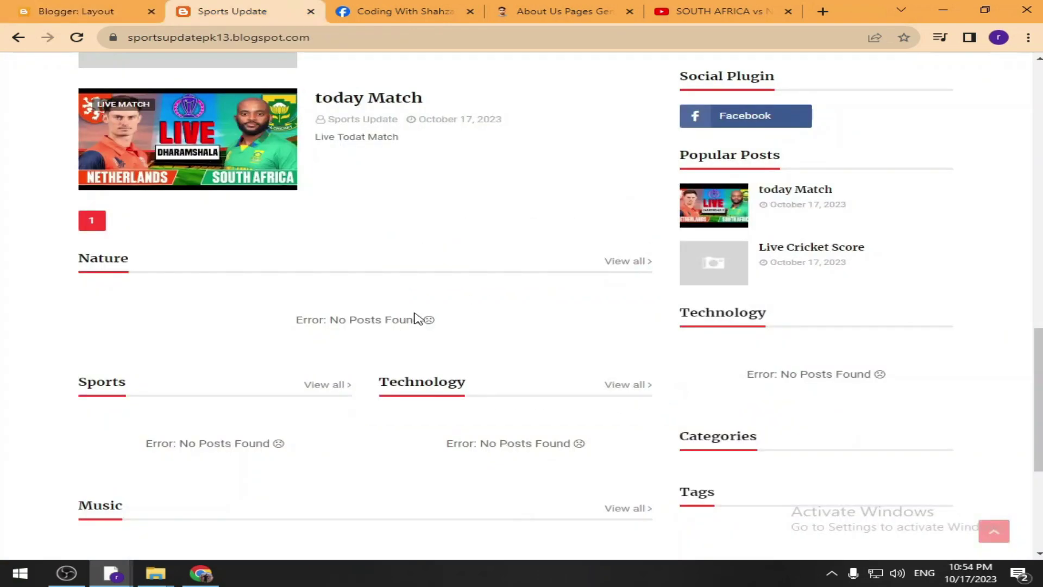
{"action": "scroll", "coordinate": [690, 330], "scroll_direction": "up", "scroll_amount": 3}
{"action": "scroll", "coordinate": [733, 356], "scroll_direction": "down", "scroll_amount": 1}
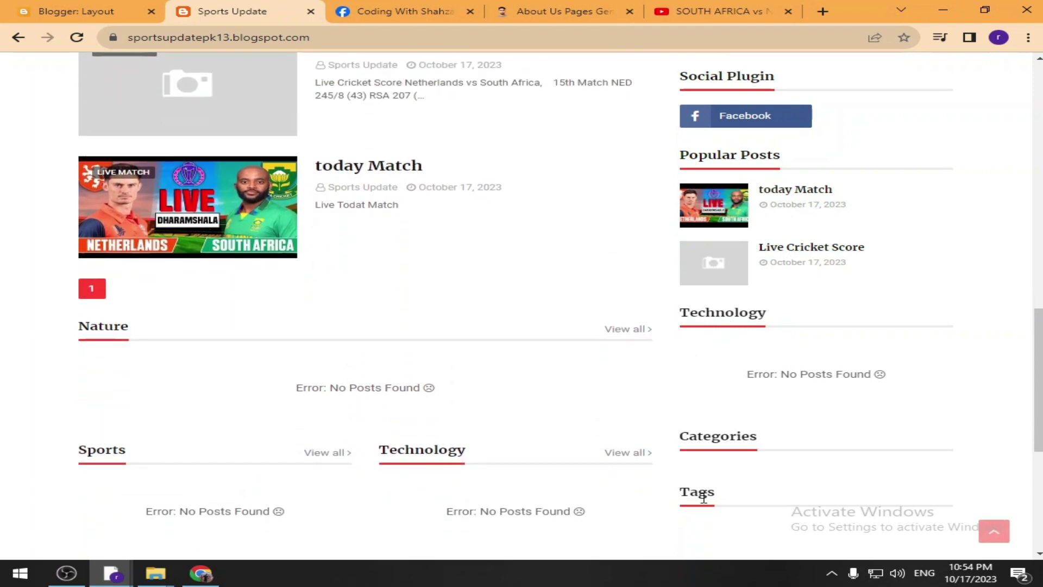
{"action": "left_click", "coordinate": [90, 7]}
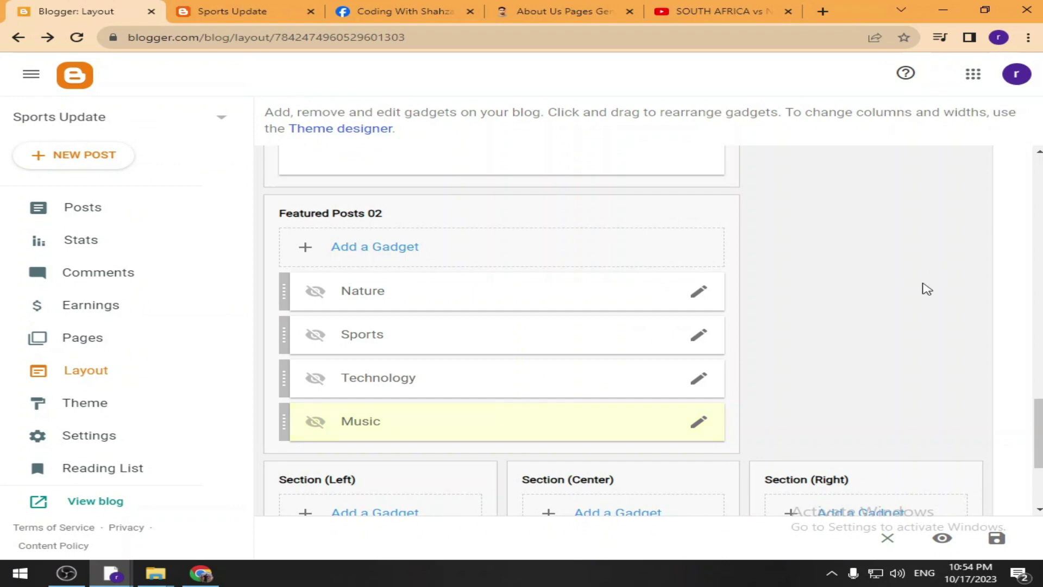
{"action": "scroll", "coordinate": [925, 289], "scroll_direction": "down", "scroll_amount": 3}
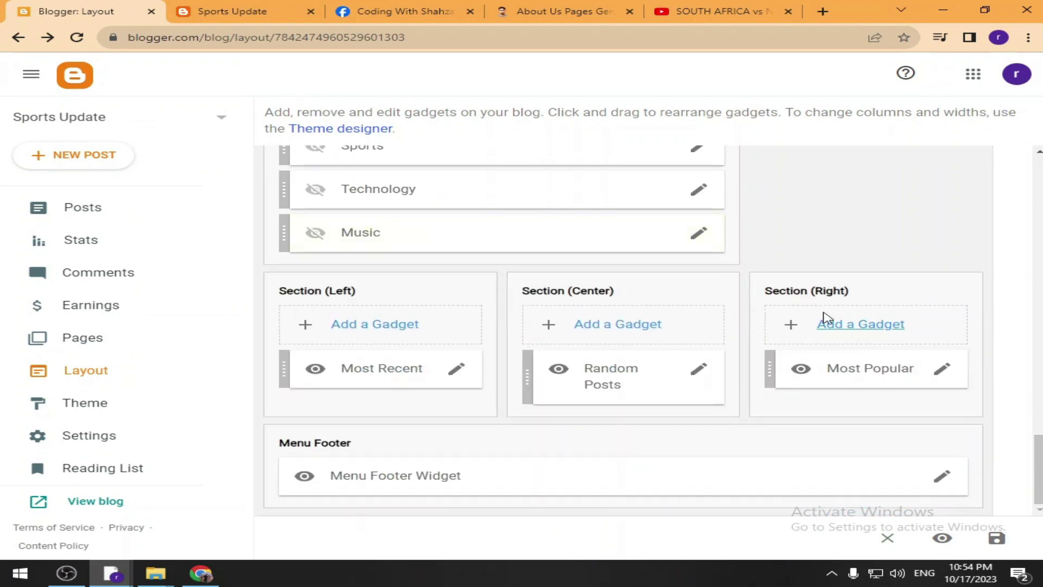
{"action": "left_click", "coordinate": [944, 375]}
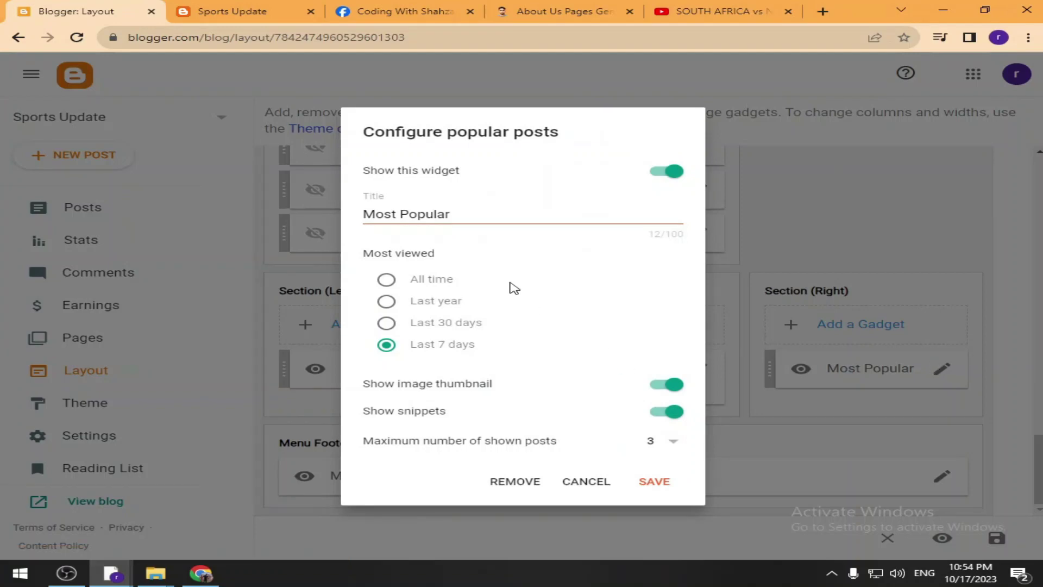
{"action": "left_click", "coordinate": [586, 482]}
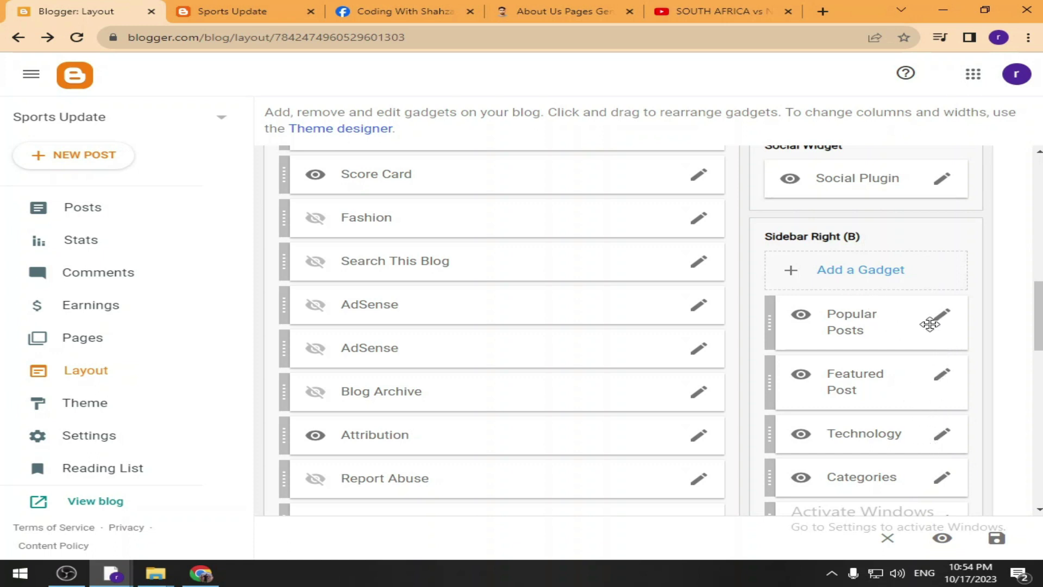
In the layout's Sidebar Right (B) section, turn off showing the Technology and Tags widgets, saving each one.
{"action": "scroll", "coordinate": [934, 321], "scroll_direction": "down", "scroll_amount": 1}
{"action": "left_click", "coordinate": [272, 11]}
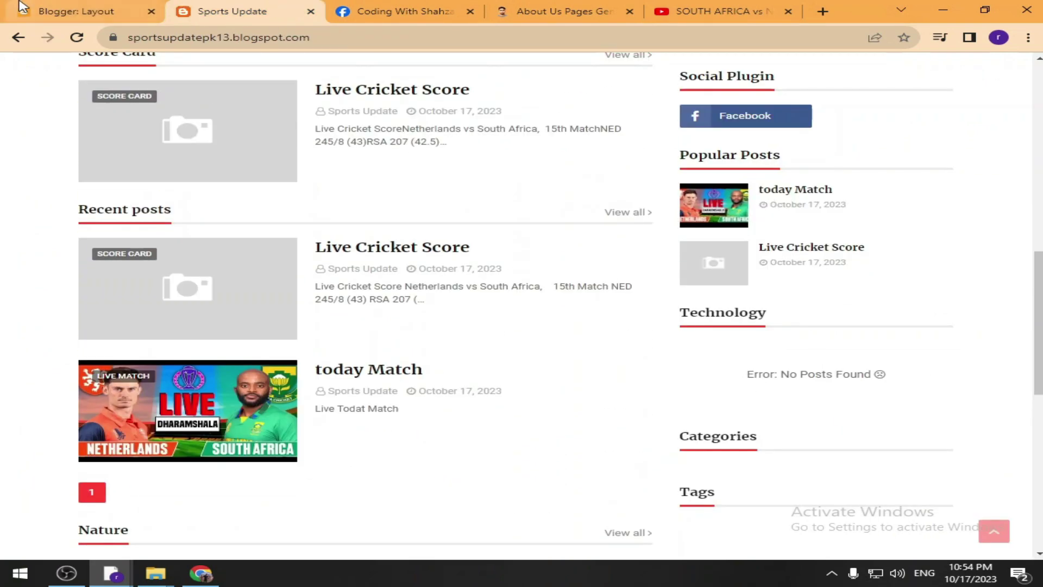
{"action": "left_click", "coordinate": [75, 7]}
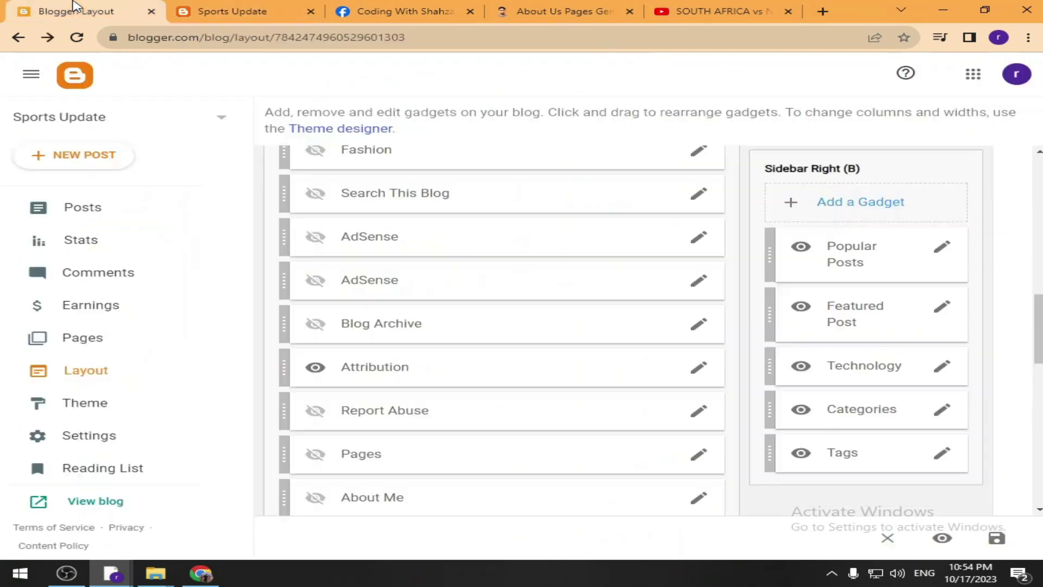
{"action": "left_click", "coordinate": [942, 369]}
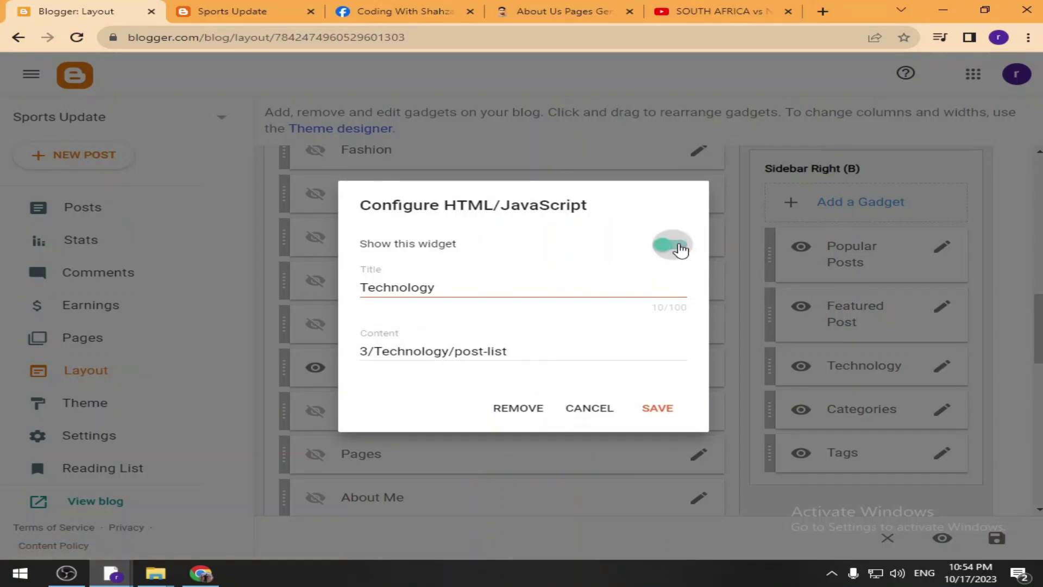
{"action": "left_click", "coordinate": [681, 249]}
{"action": "left_click", "coordinate": [669, 408]}
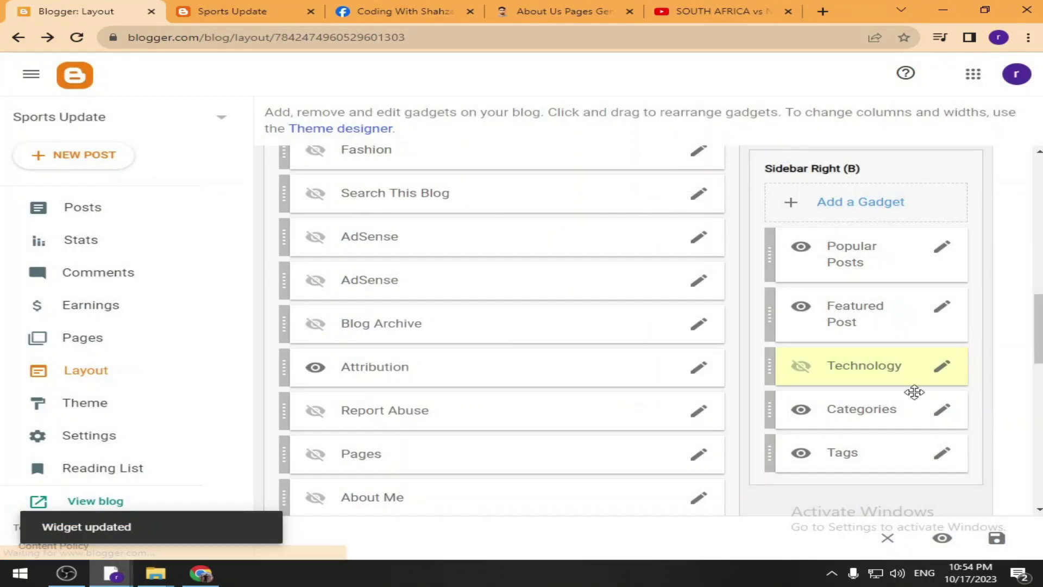
{"action": "left_click", "coordinate": [945, 454]}
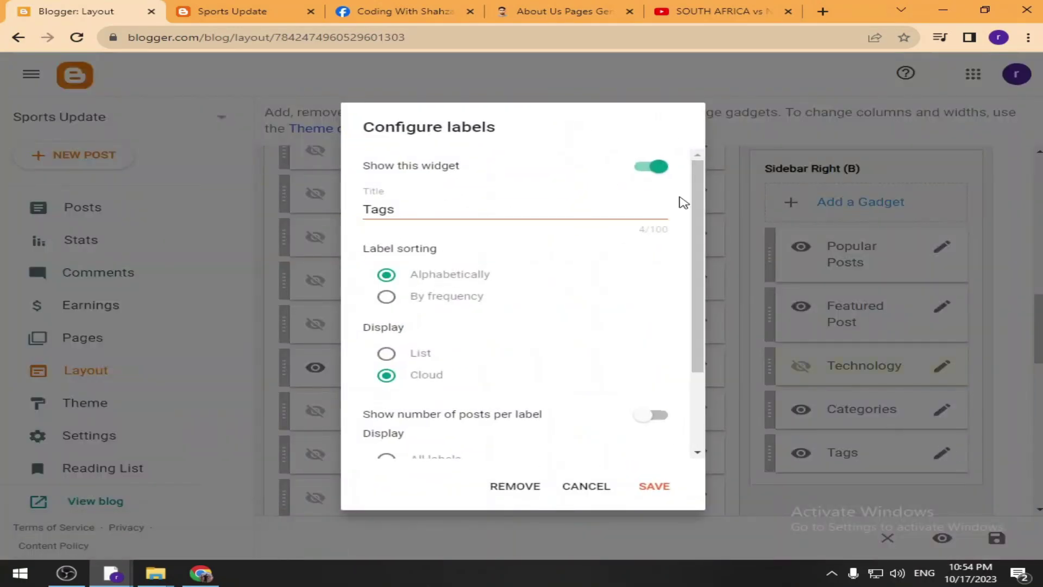
{"action": "left_click", "coordinate": [654, 166]}
{"action": "left_click", "coordinate": [689, 487]}
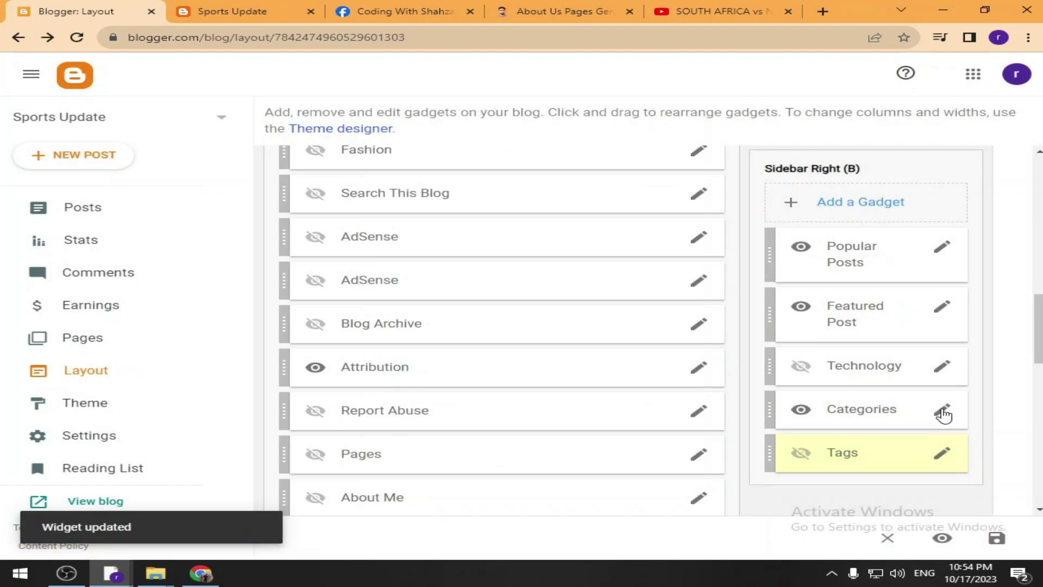
{"action": "left_click", "coordinate": [944, 411]}
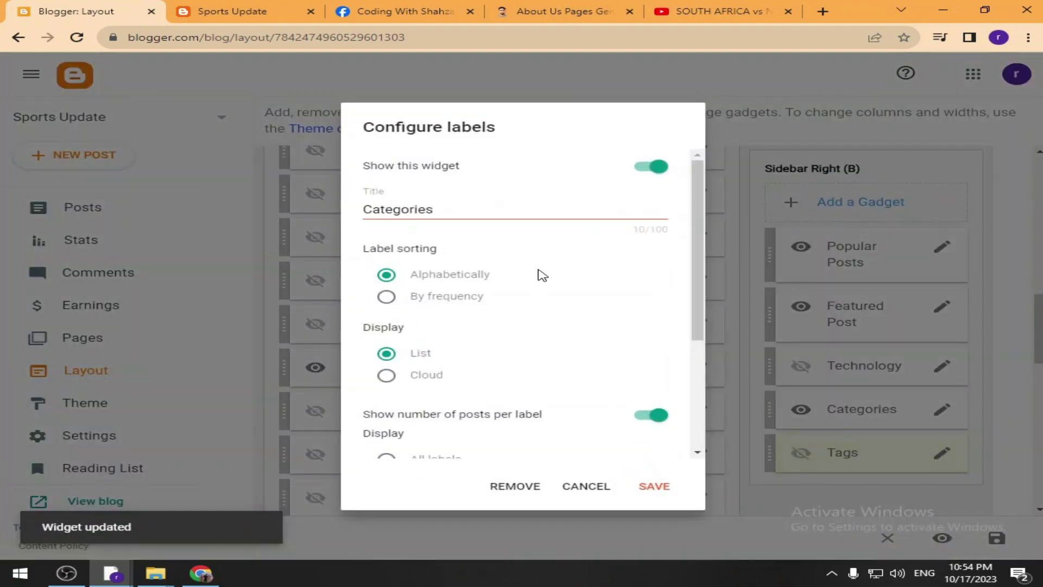
{"action": "scroll", "coordinate": [542, 276], "scroll_direction": "down", "scroll_amount": 2}
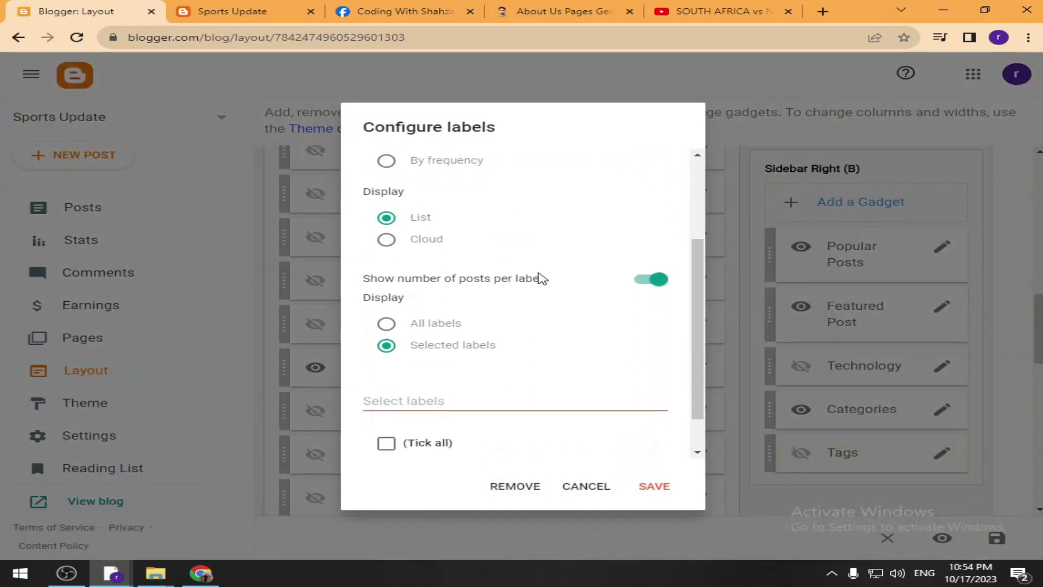
{"action": "left_click", "coordinate": [568, 491]}
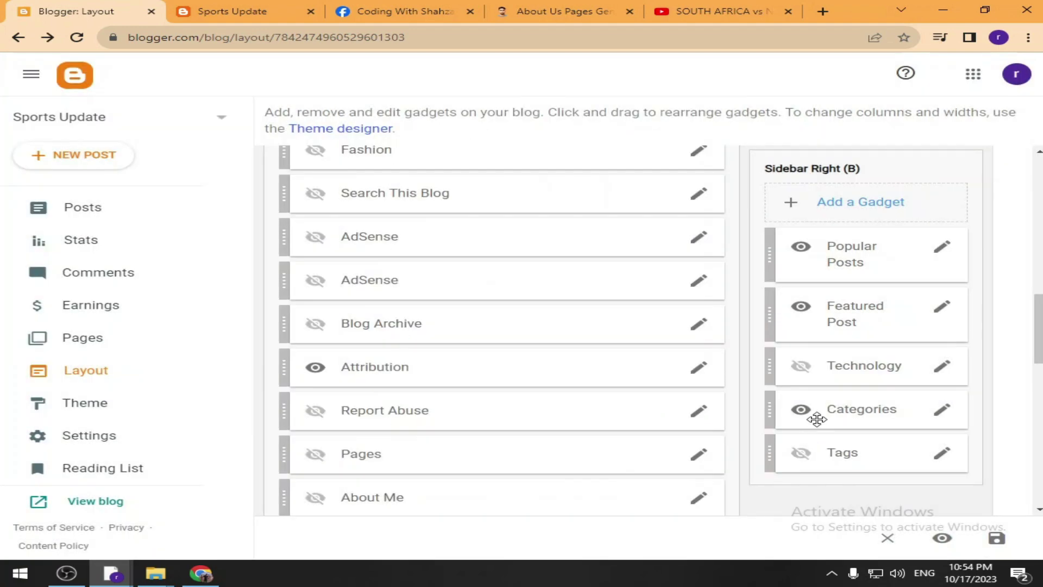
Configure the Sidebar Right (B) Categories widget to include all labels, Live Match and Score Card, and save it.
{"action": "left_click", "coordinate": [942, 410]}
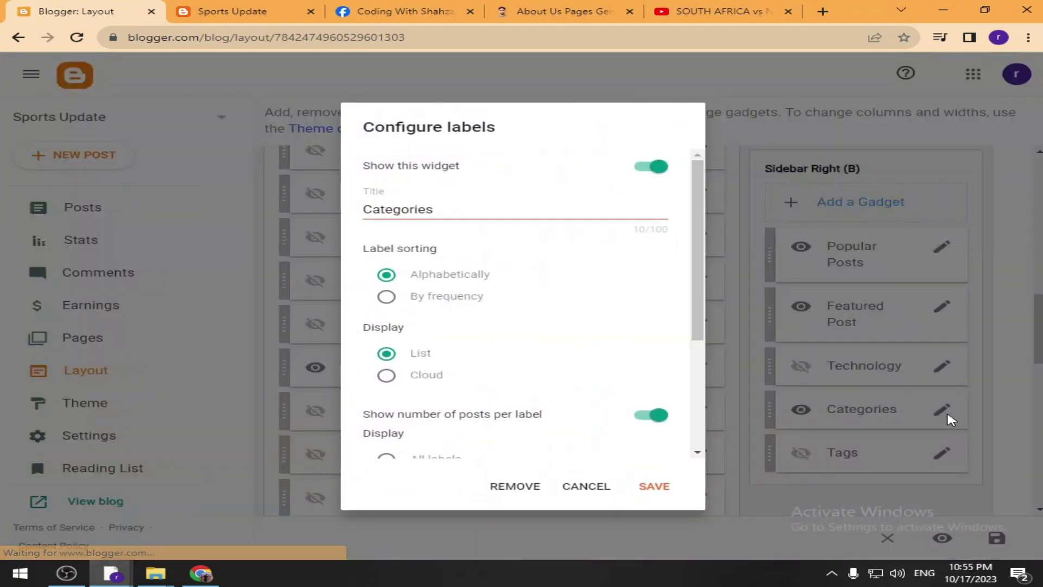
{"action": "scroll", "coordinate": [408, 272], "scroll_direction": "down", "scroll_amount": 3}
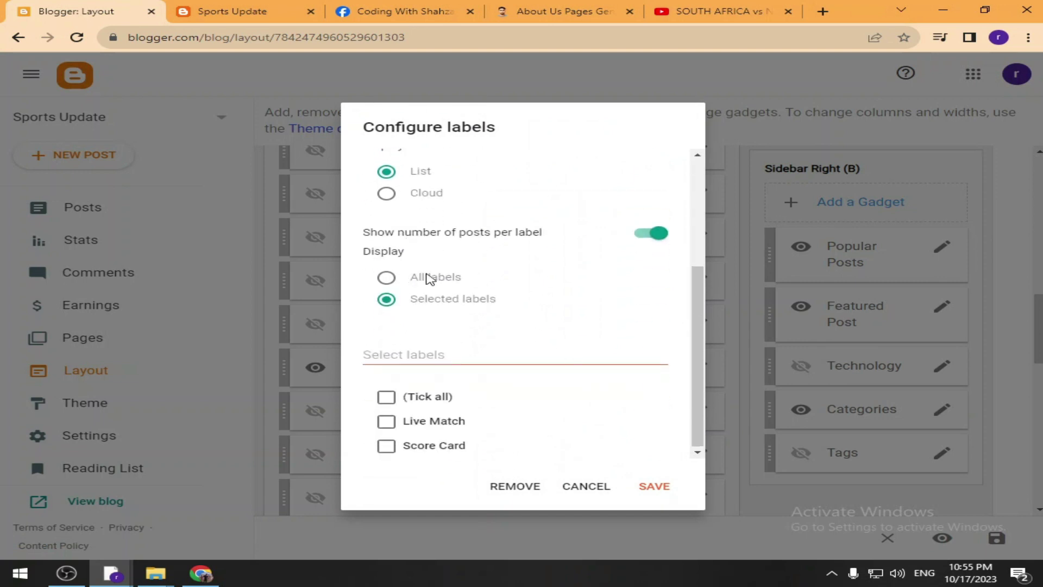
{"action": "left_click", "coordinate": [387, 398]}
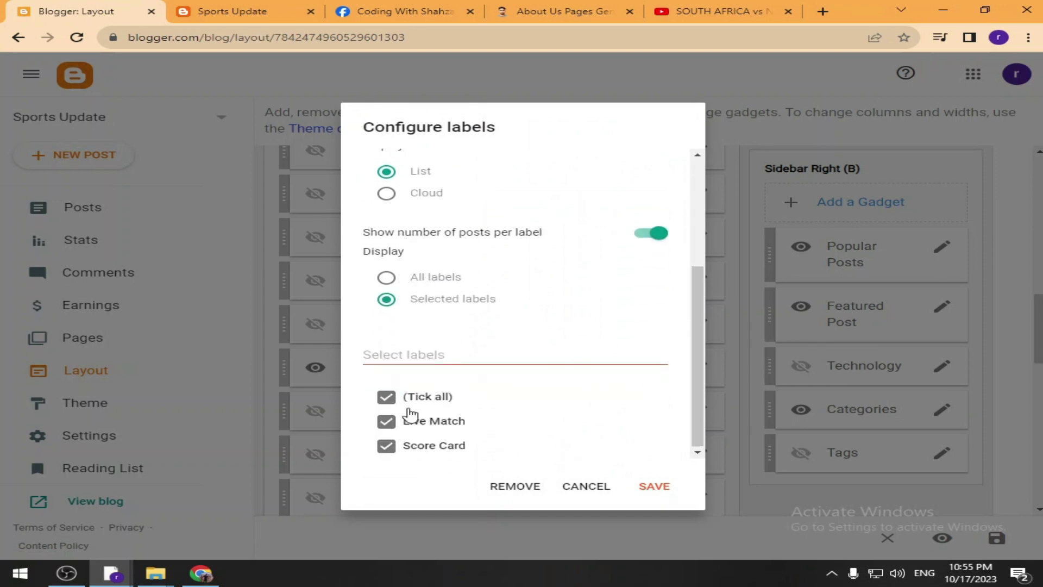
{"action": "left_click", "coordinate": [654, 486]}
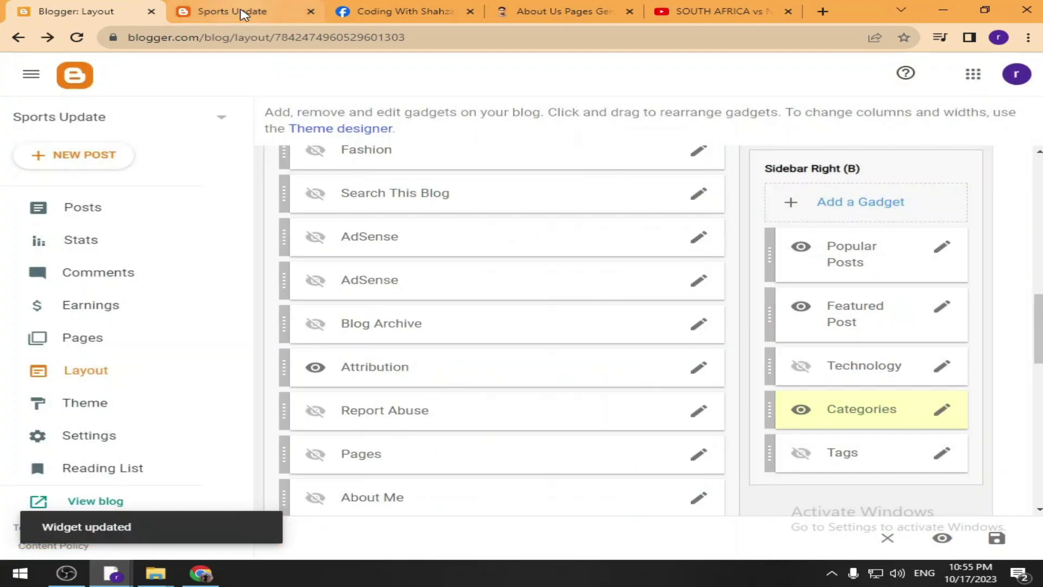
Reload the live blog and examine the homepage's post sections, sidebar categories and footer after the widget changes.
{"action": "left_click", "coordinate": [233, 11]}
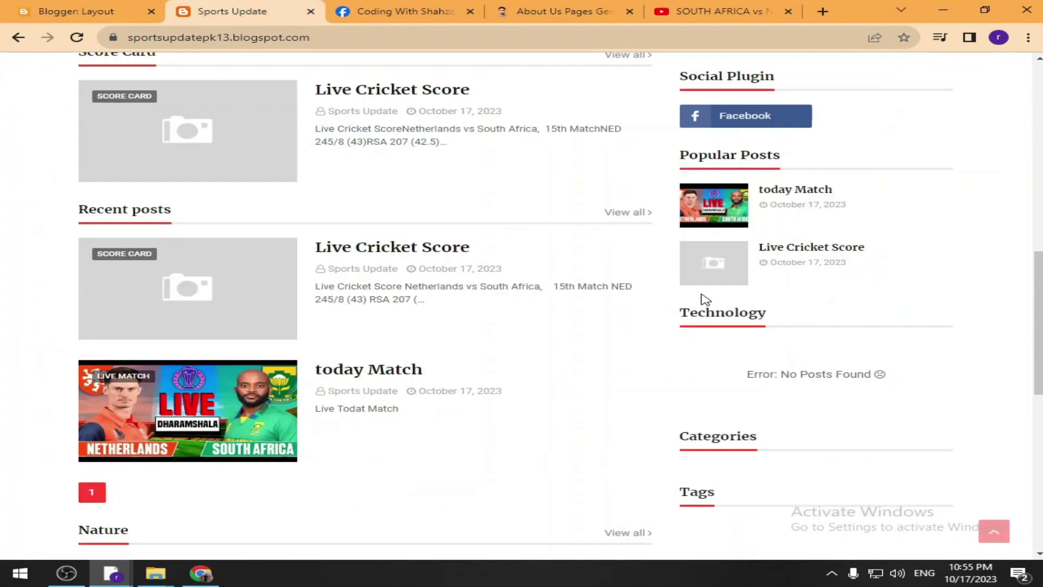
{"action": "scroll", "coordinate": [134, 340], "scroll_direction": "down", "scroll_amount": 5}
{"action": "scroll", "coordinate": [166, 326], "scroll_direction": "up", "scroll_amount": 1}
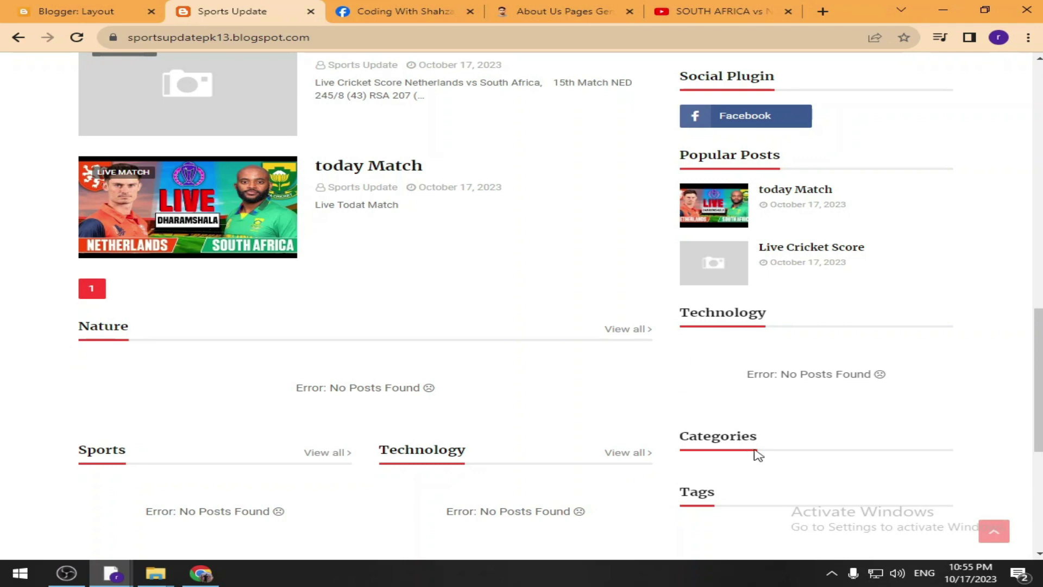
{"action": "scroll", "coordinate": [758, 456], "scroll_direction": "down", "scroll_amount": 1}
{"action": "scroll", "coordinate": [321, 240], "scroll_direction": "up", "scroll_amount": 3}
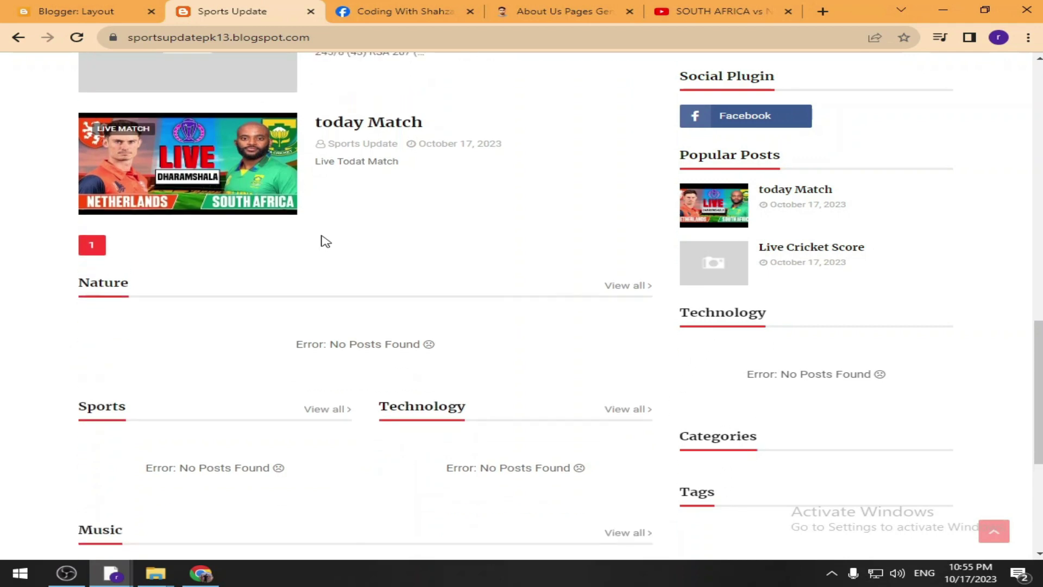
{"action": "left_click", "coordinate": [78, 37]}
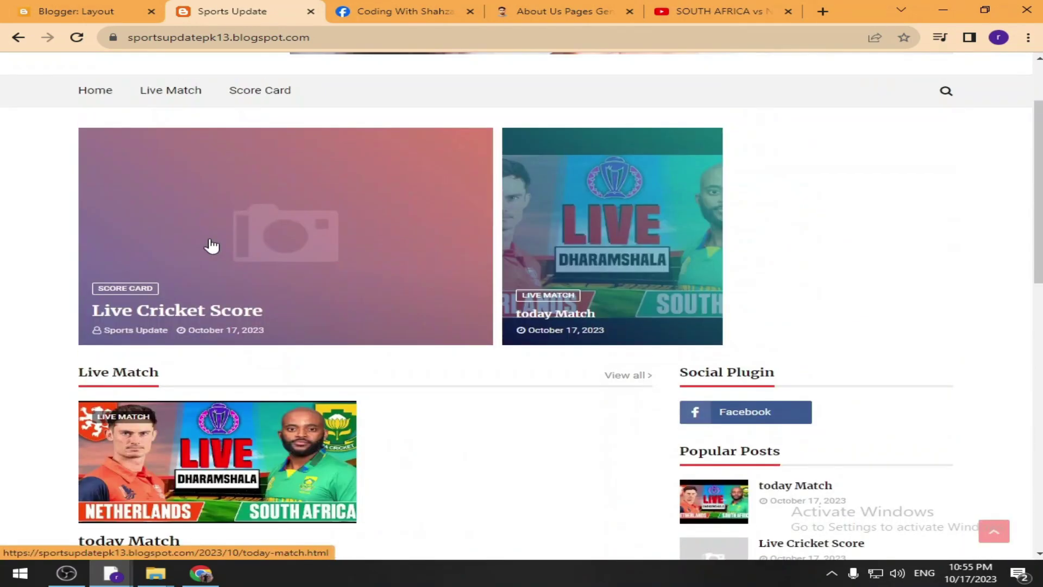
{"action": "scroll", "coordinate": [212, 242], "scroll_direction": "down", "scroll_amount": 1}
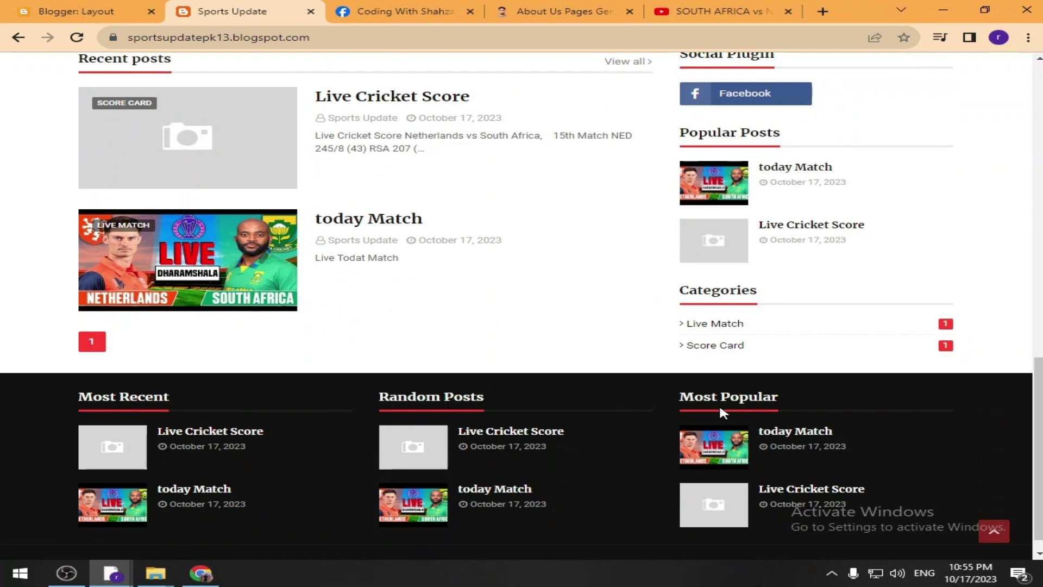
{"action": "scroll", "coordinate": [736, 495], "scroll_direction": "down", "scroll_amount": 1}
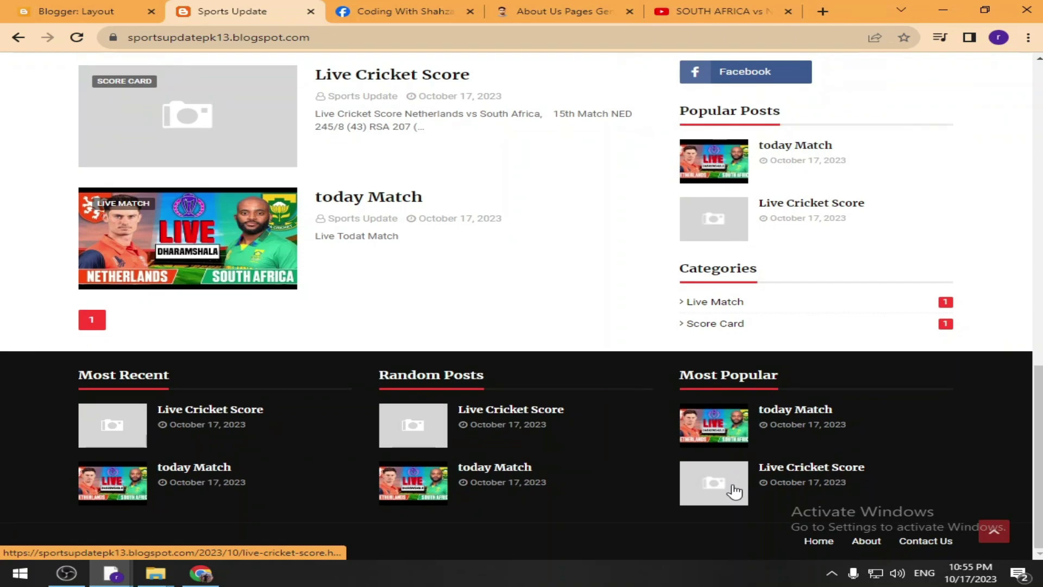
Test the Home link in the blog's footer menu, return to the previous page and look at the footer links.
{"action": "left_click", "coordinate": [819, 542]}
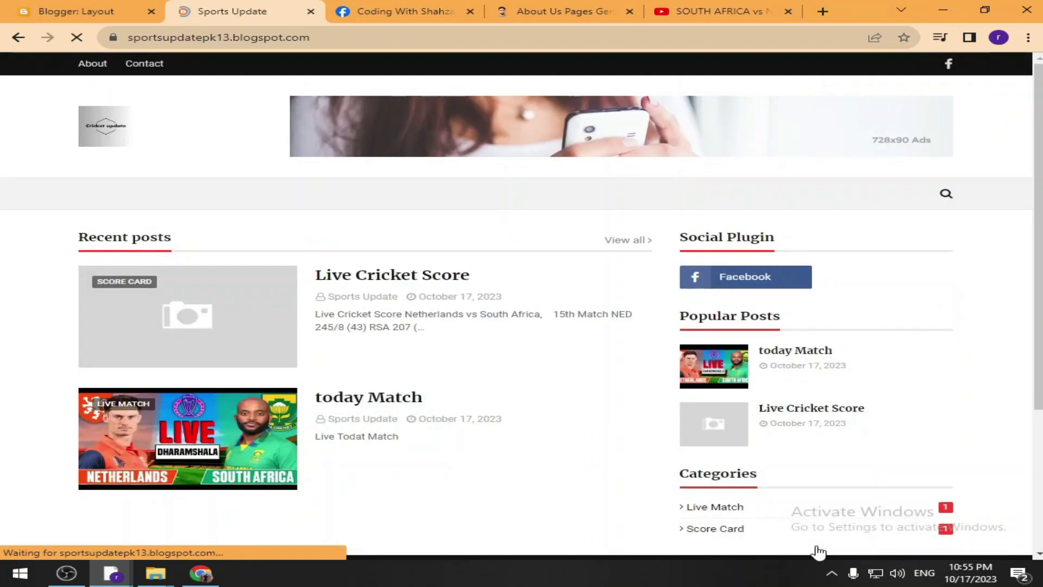
{"action": "left_click", "coordinate": [19, 37]}
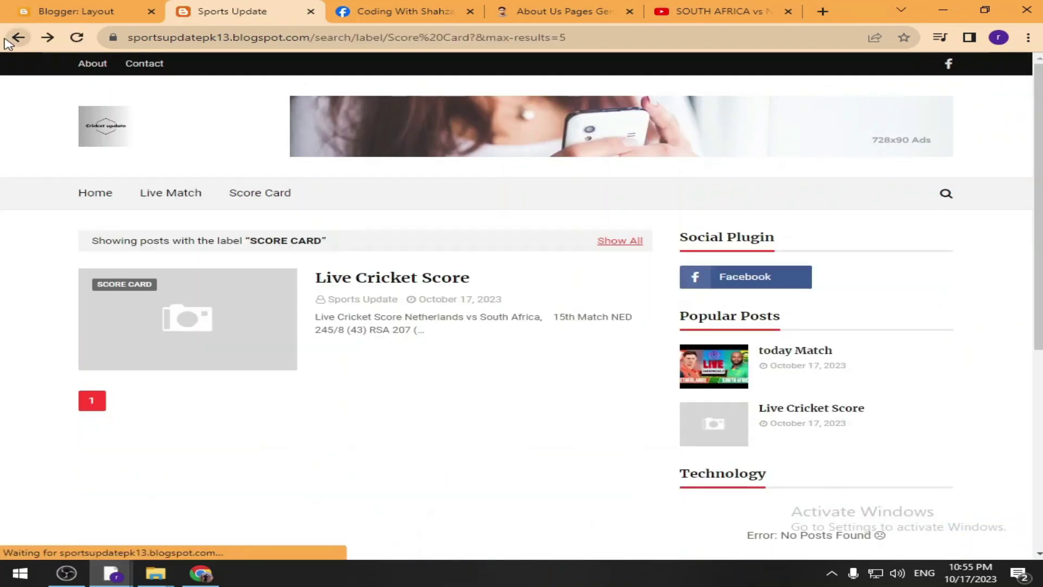
{"action": "scroll", "coordinate": [865, 348], "scroll_direction": "down", "scroll_amount": 1}
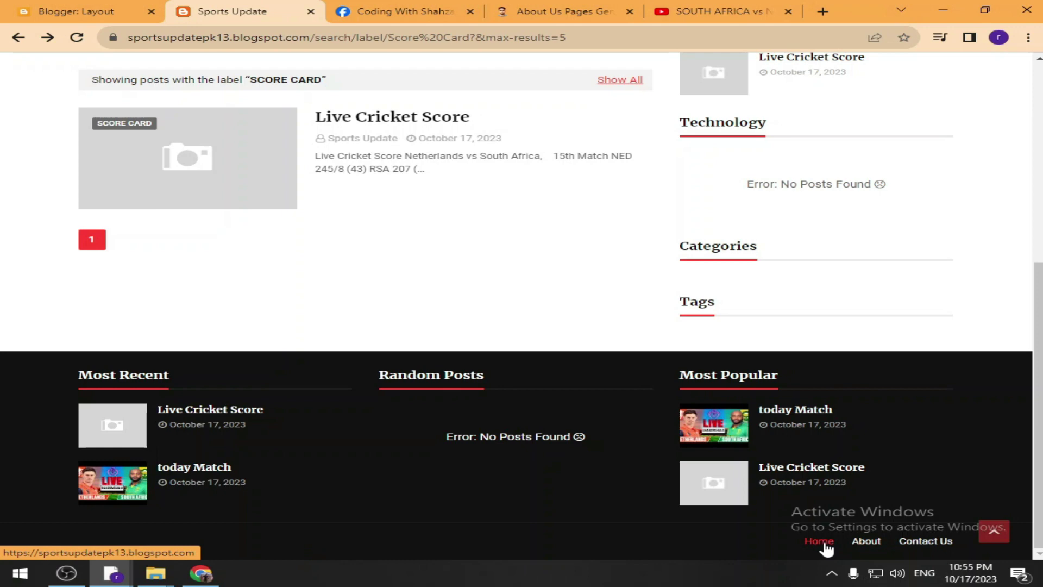
Return to the blog's layout and examine the link list of the Menu Footer widget, leaving it unchanged.
{"action": "left_click", "coordinate": [69, 10]}
{"action": "scroll", "coordinate": [440, 315], "scroll_direction": "down", "scroll_amount": 10}
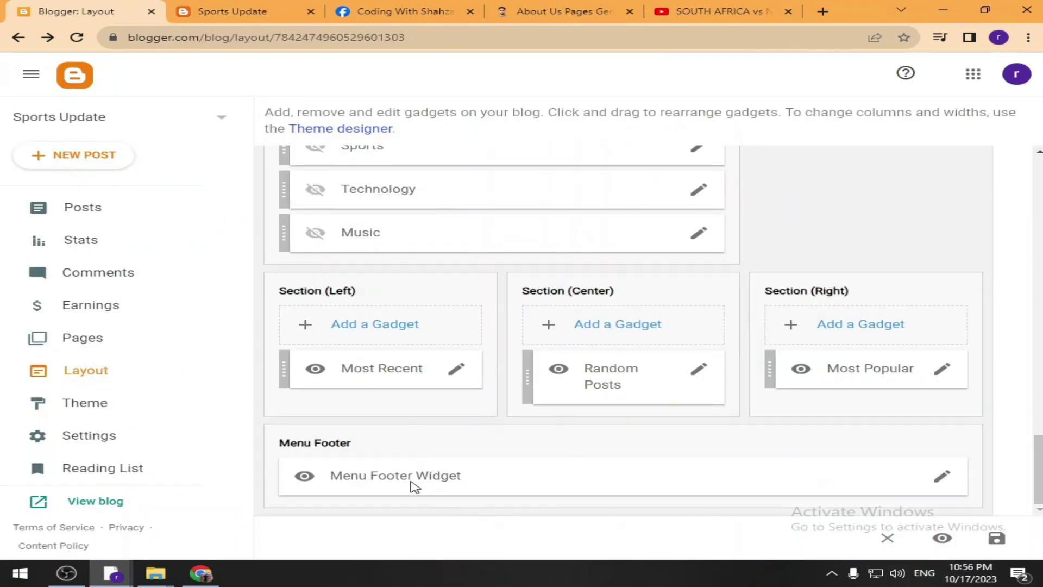
{"action": "left_click", "coordinate": [942, 480]}
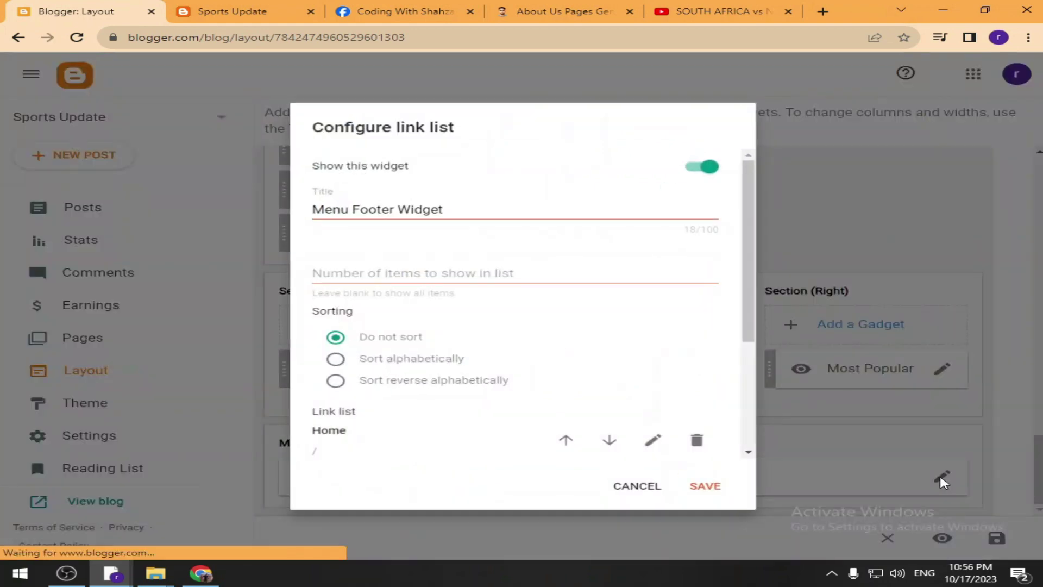
{"action": "scroll", "coordinate": [593, 385], "scroll_direction": "down", "scroll_amount": 3}
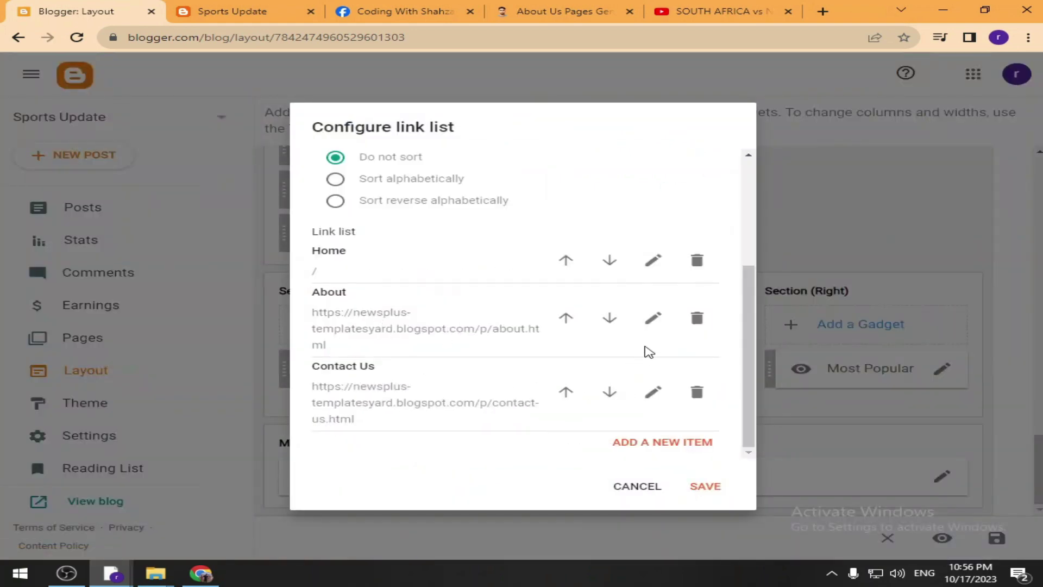
{"action": "left_click", "coordinate": [654, 488]}
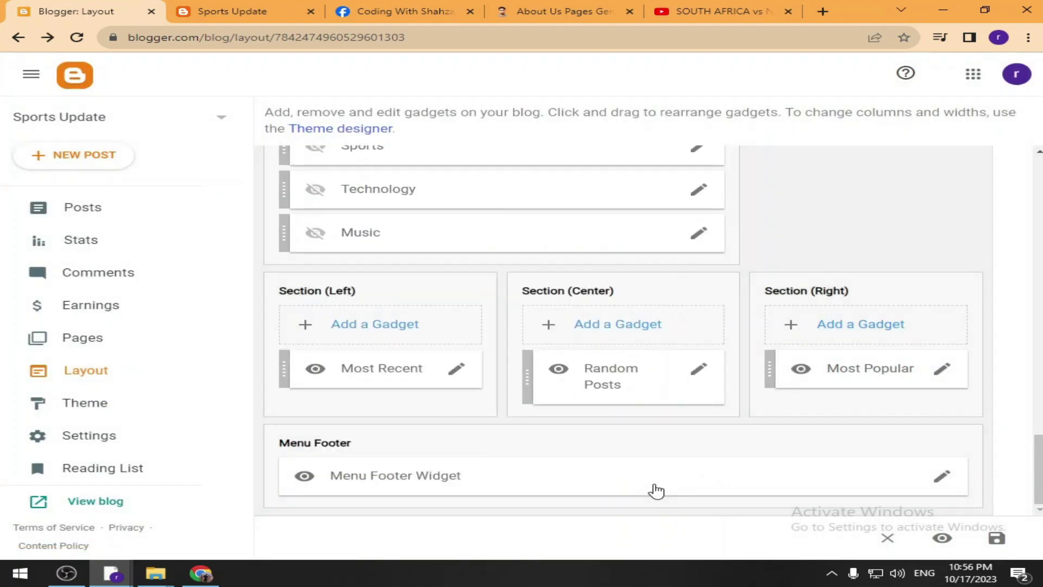
In the Menu Footer widget's link list, rename the About item to Privacy Policy.
{"action": "left_click", "coordinate": [933, 478]}
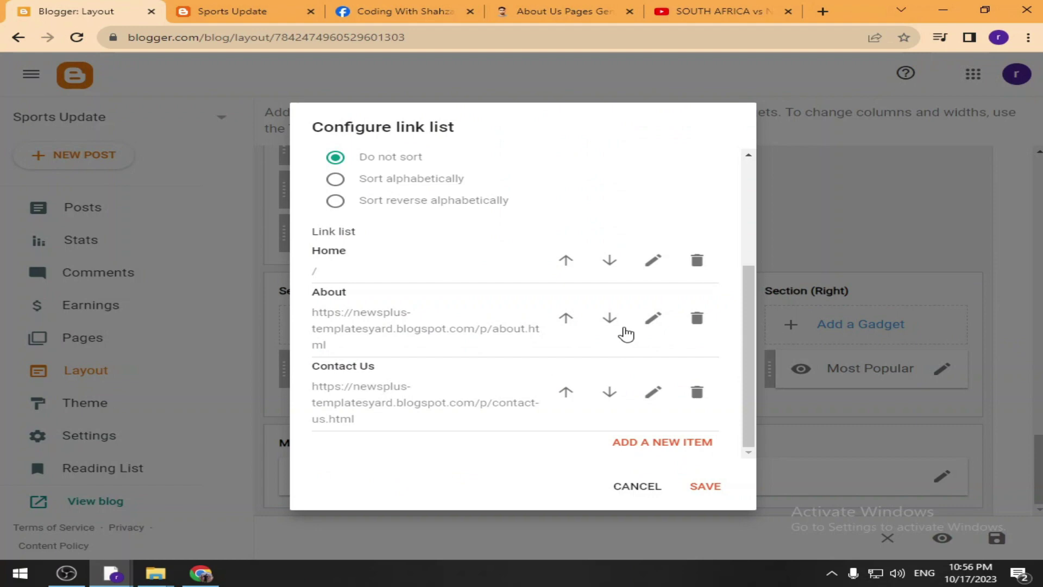
{"action": "left_click", "coordinate": [652, 321]}
{"action": "left_click_drag", "start_coordinate": [388, 324], "coordinate": [305, 324]}
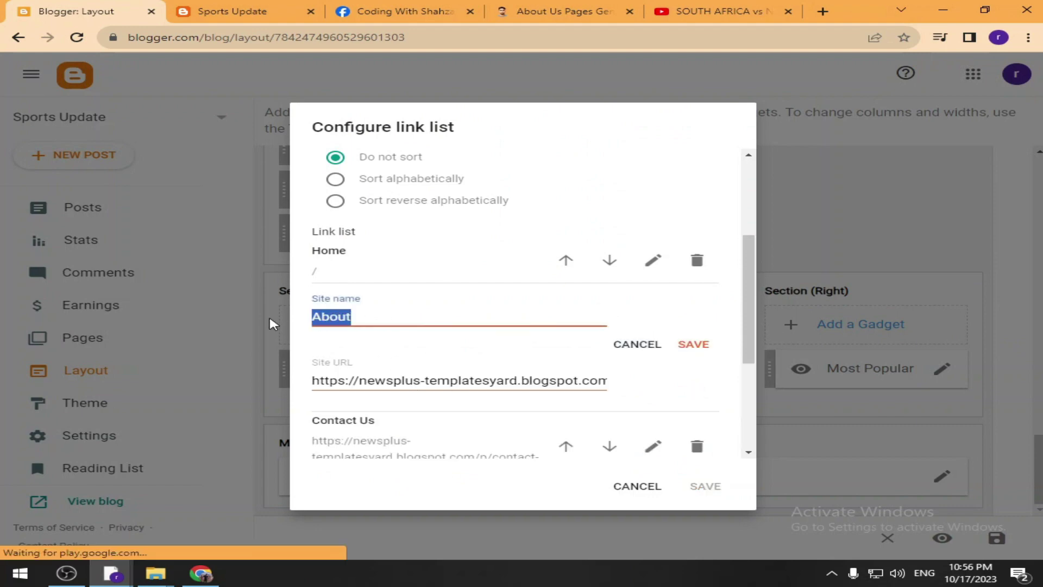
{"action": "type", "text": "Privacy Policy"}
{"action": "left_click", "coordinate": [694, 344]}
Rename the footer menu's Contact Us item to "terms and Conditions" and save the widget.
{"action": "left_click", "coordinate": [653, 393]}
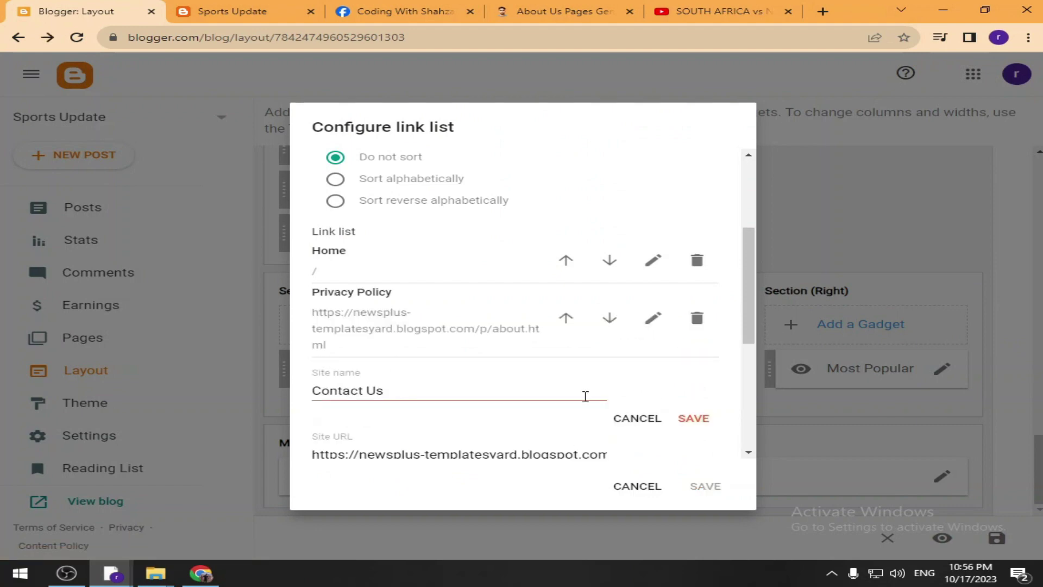
{"action": "type", "text": "terms and Conditions"}
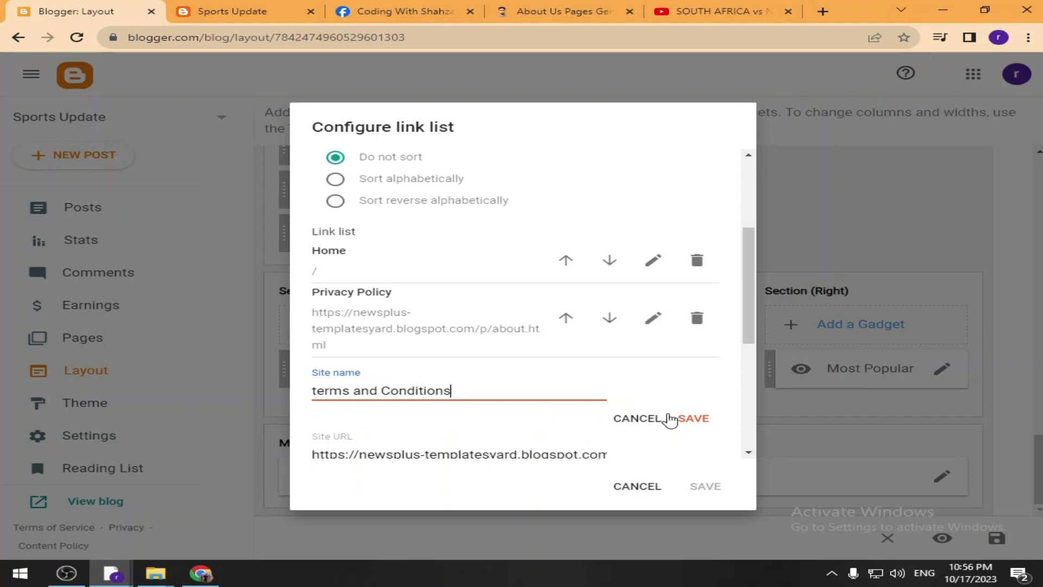
{"action": "left_click", "coordinate": [686, 420]}
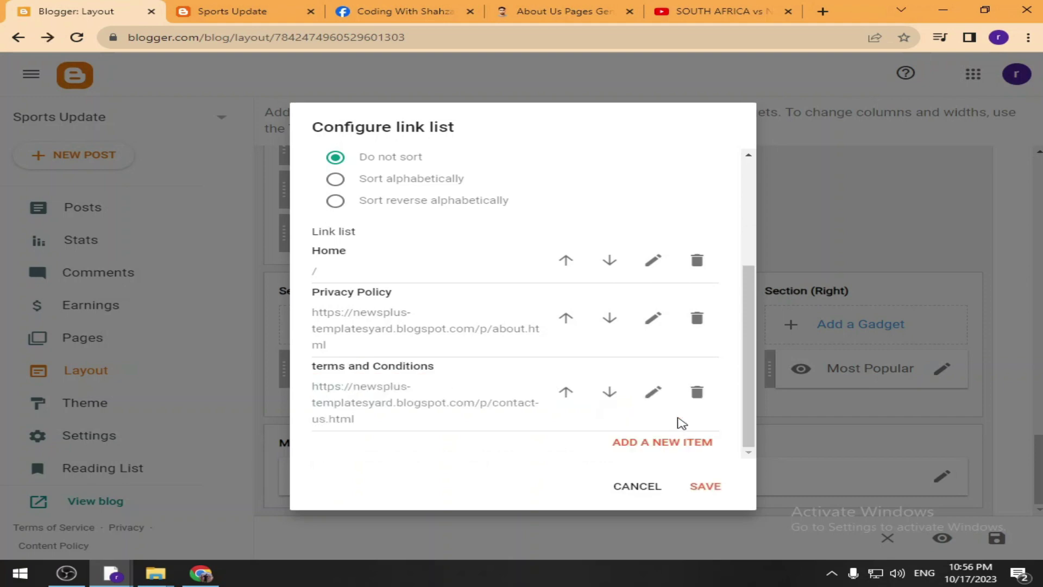
{"action": "left_click", "coordinate": [707, 487]}
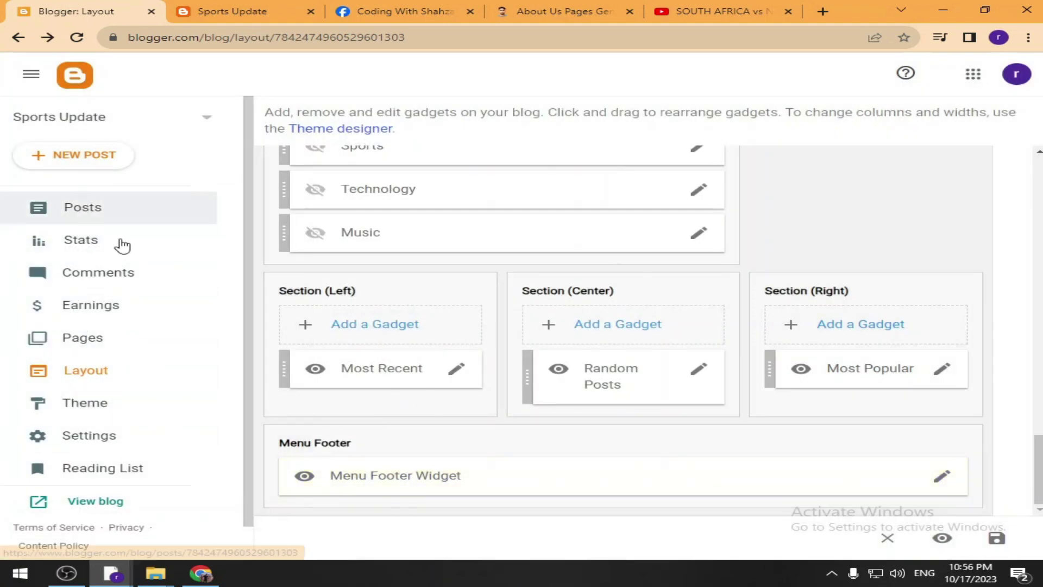
Create a new blog page and title it "Privacy Policy".
{"action": "left_click", "coordinate": [98, 345]}
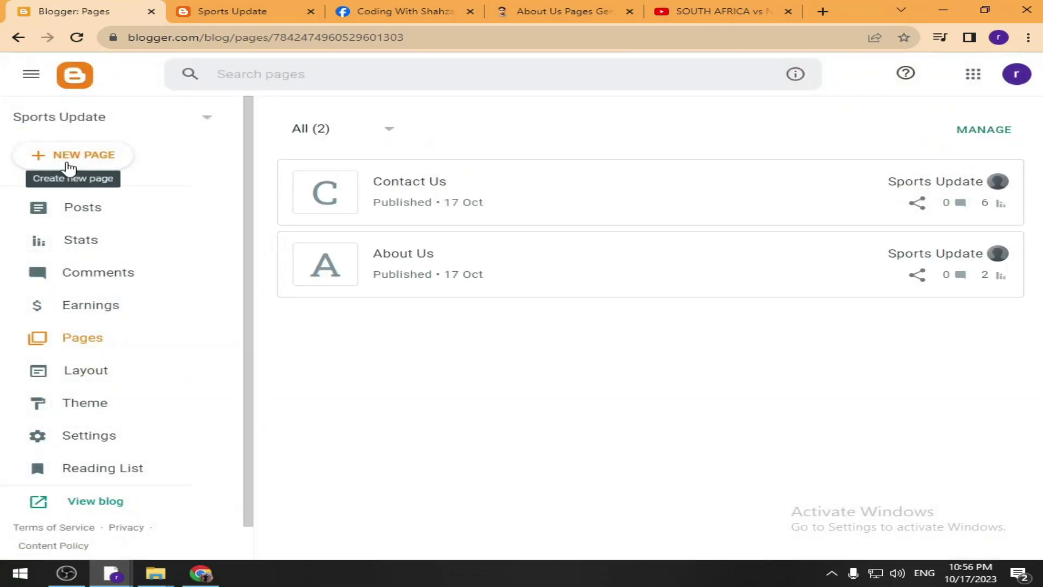
{"action": "left_click", "coordinate": [69, 163]}
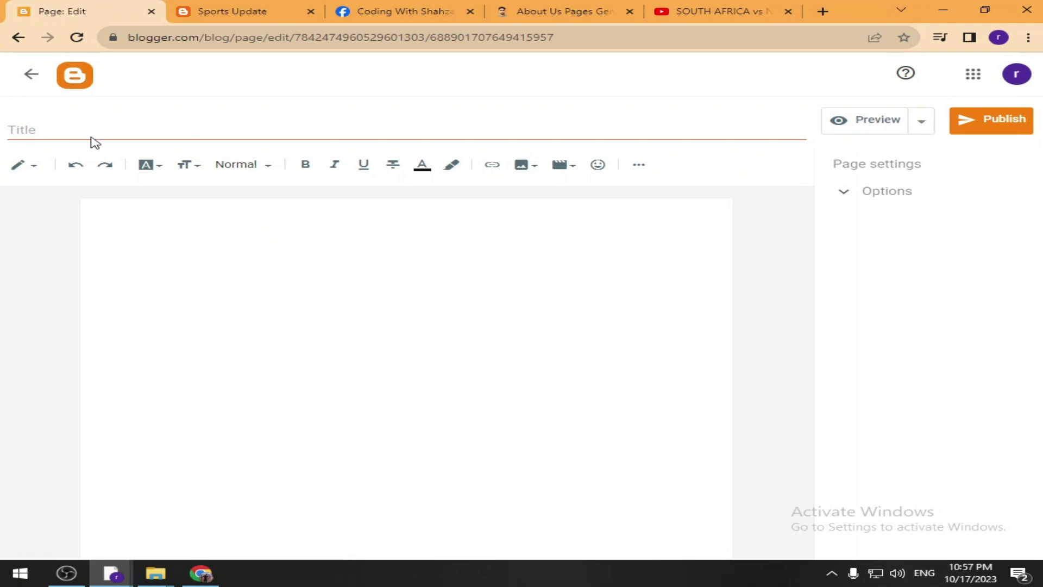
{"action": "left_click", "coordinate": [84, 130]}
{"action": "type", "text": "Privacy Policy"}
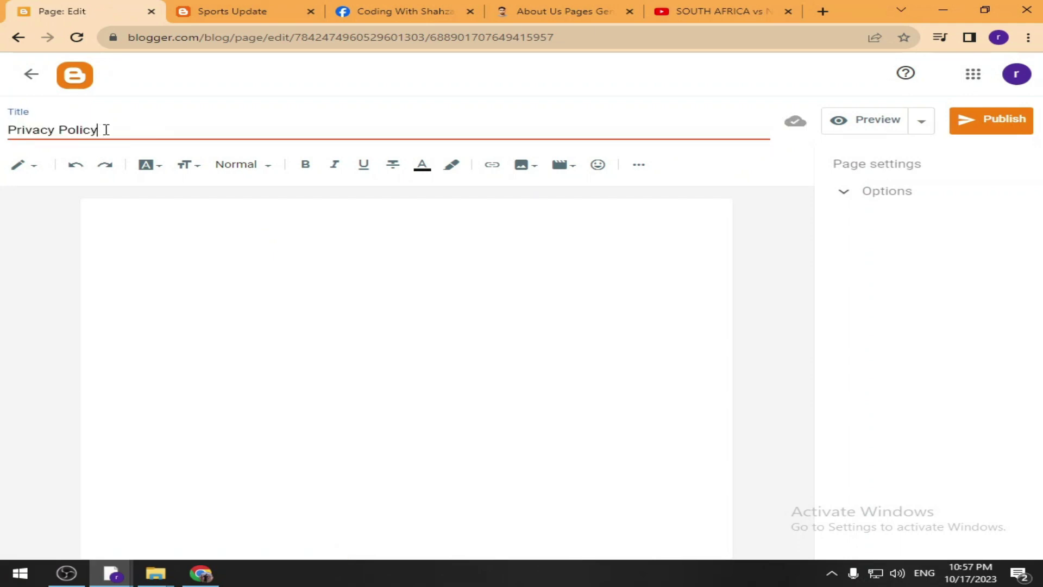
Copy the page title and paste it into the page body in Compose view.
{"action": "left_click_drag", "start_coordinate": [106, 130], "coordinate": [7, 129]}
{"action": "right_click", "coordinate": [39, 133]}
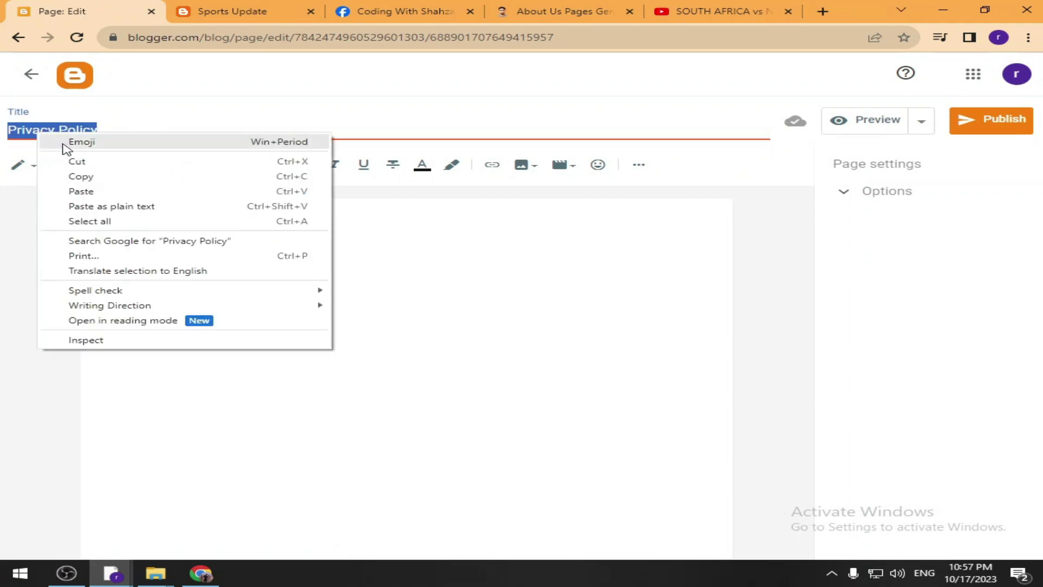
{"action": "left_click", "coordinate": [37, 170]}
{"action": "left_click", "coordinate": [37, 169]}
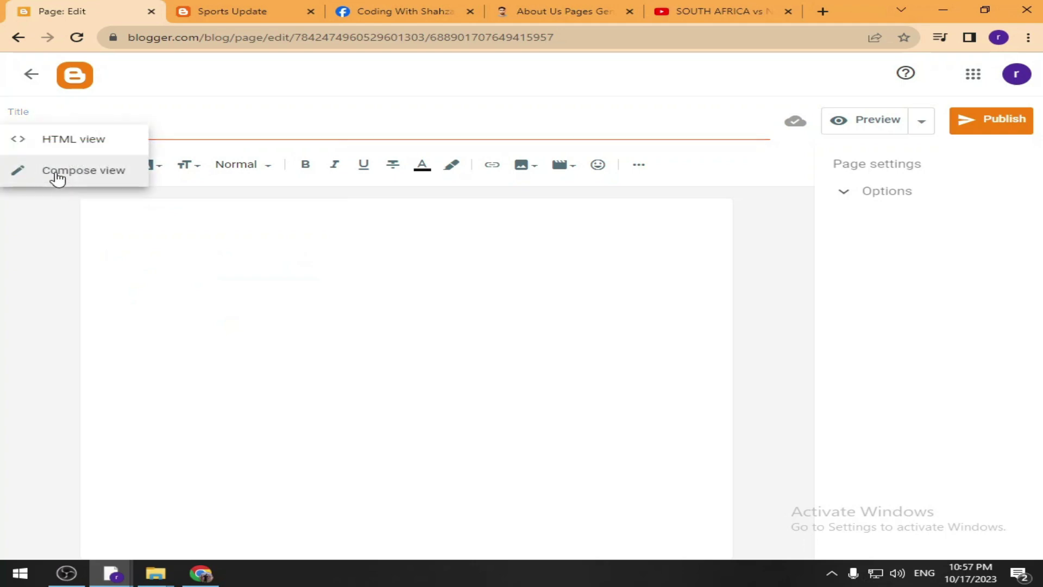
{"action": "left_click", "coordinate": [59, 176]}
{"action": "key", "text": "ctrl+v"}
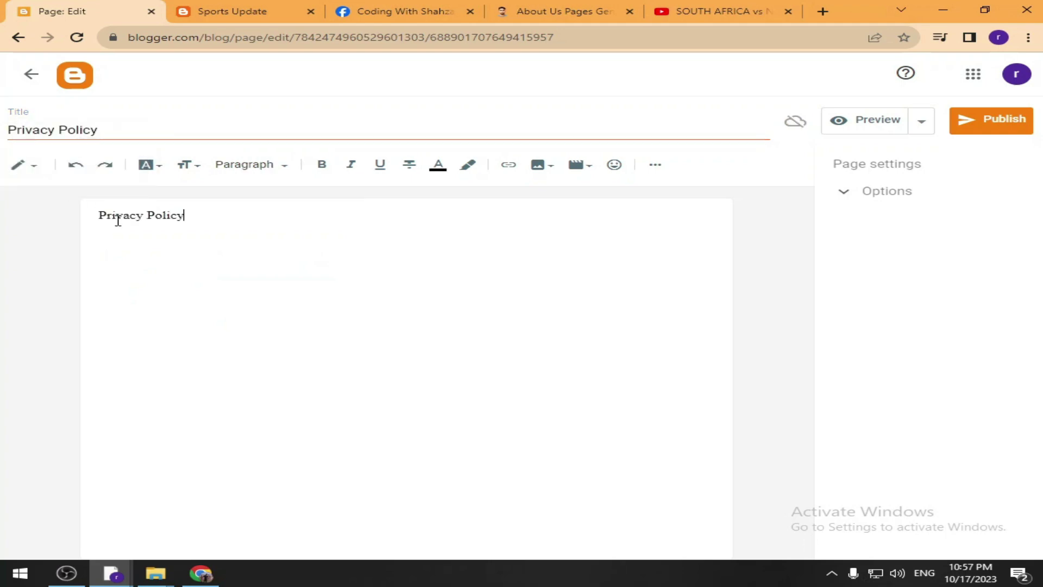
Format the Privacy Policy text in the page body as a Major heading and start a new line below it.
{"action": "left_click_drag", "start_coordinate": [224, 221], "coordinate": [86, 207]}
{"action": "left_click", "coordinate": [160, 168]}
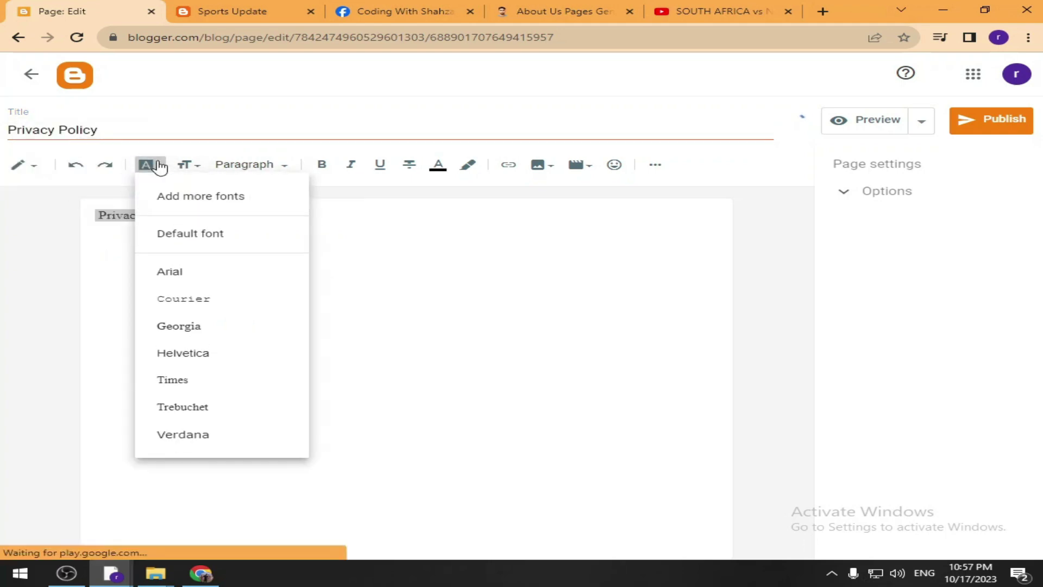
{"action": "left_click", "coordinate": [268, 165]}
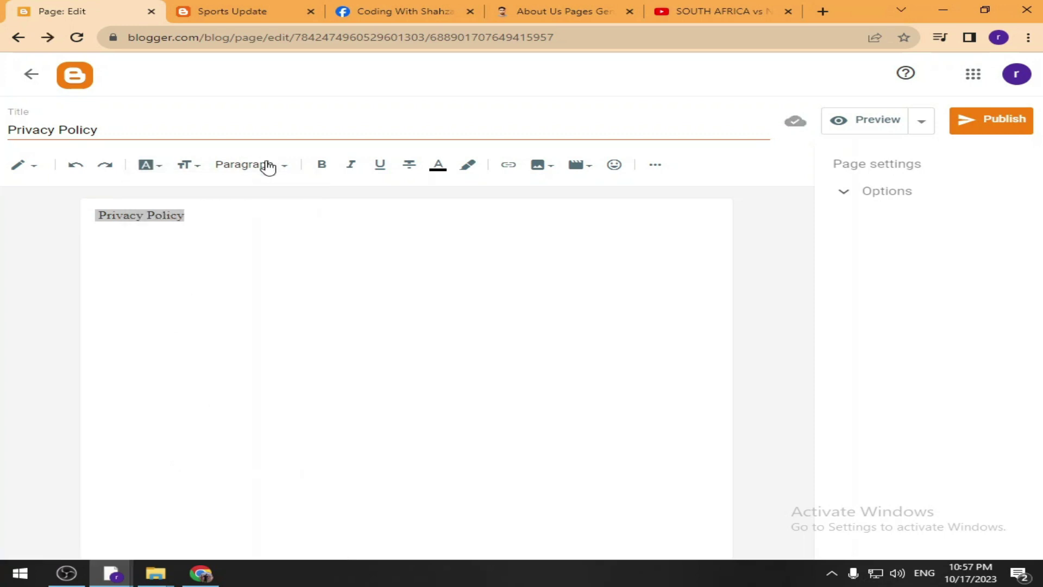
{"action": "left_click", "coordinate": [268, 165]}
{"action": "left_click", "coordinate": [276, 196]}
{"action": "left_click", "coordinate": [275, 197]}
{"action": "left_click", "coordinate": [300, 234]}
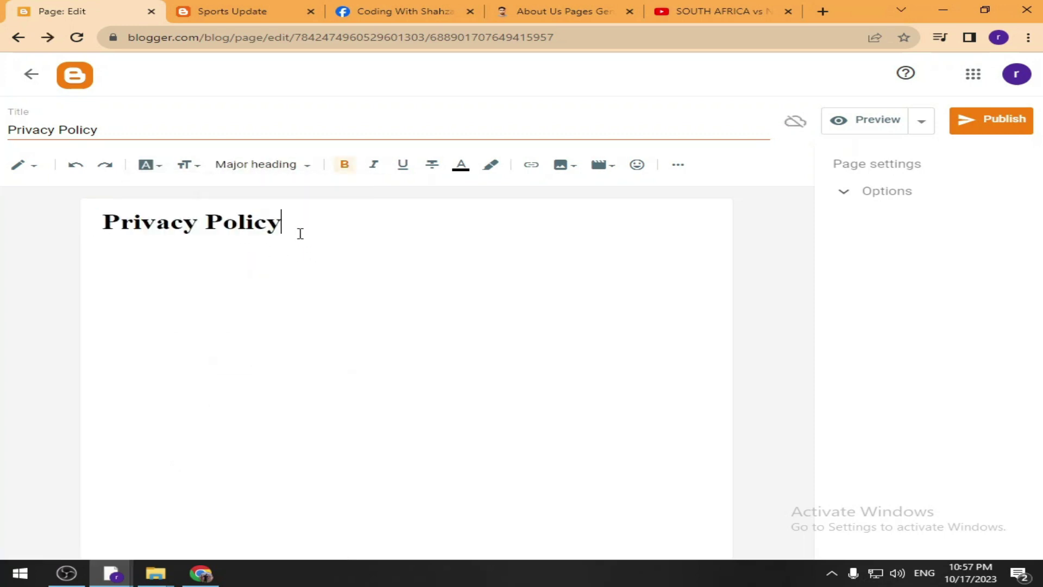
{"action": "key", "text": "Return"}
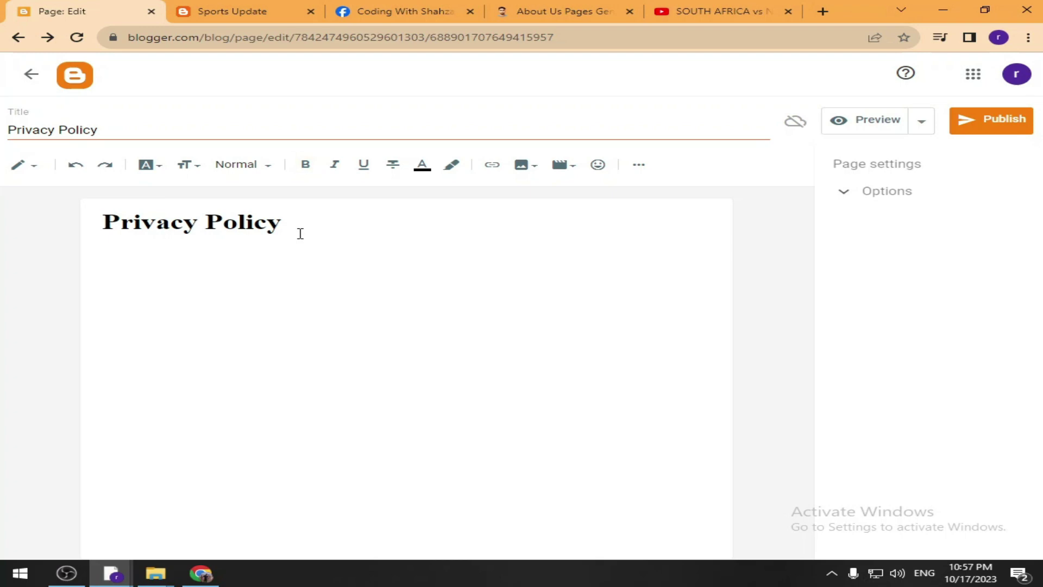
Search Google for "privacy policy generator" and open the privacypolicygenerator.info and Termly results in new tabs.
{"action": "left_click", "coordinate": [822, 16]}
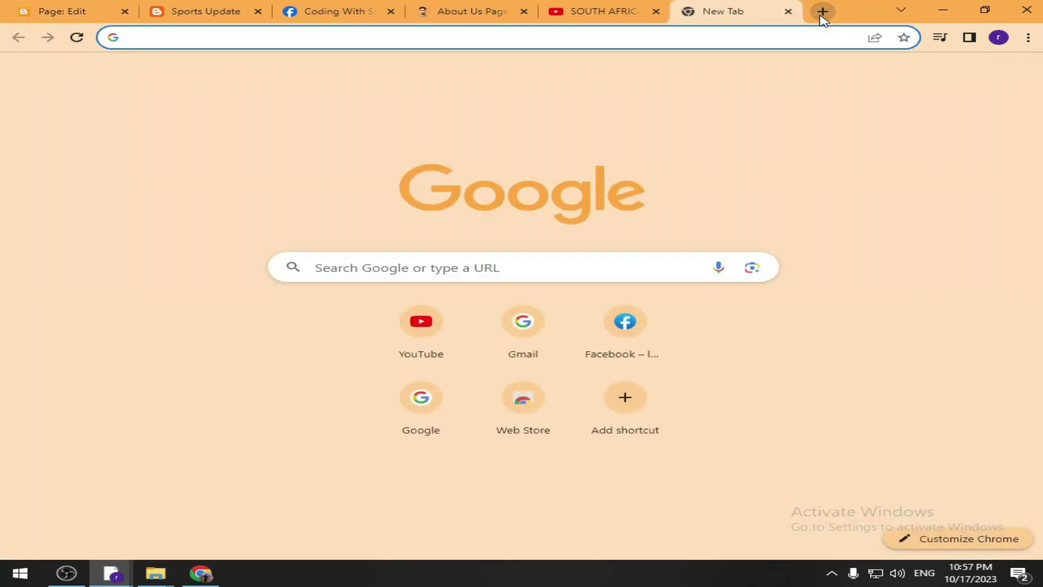
{"action": "type", "text": "p"}
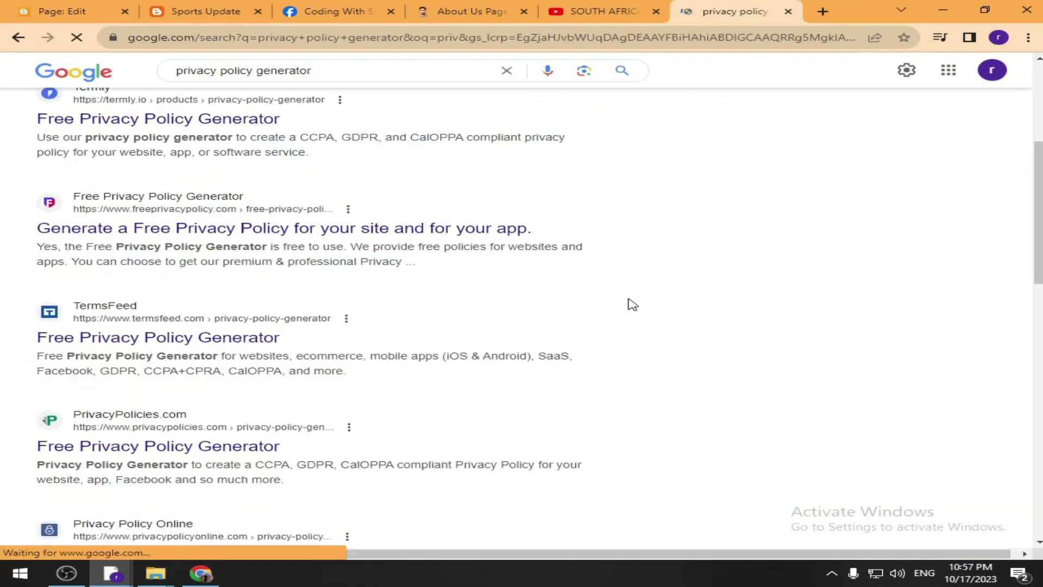
{"action": "scroll", "coordinate": [627, 303], "scroll_direction": "down", "scroll_amount": 6}
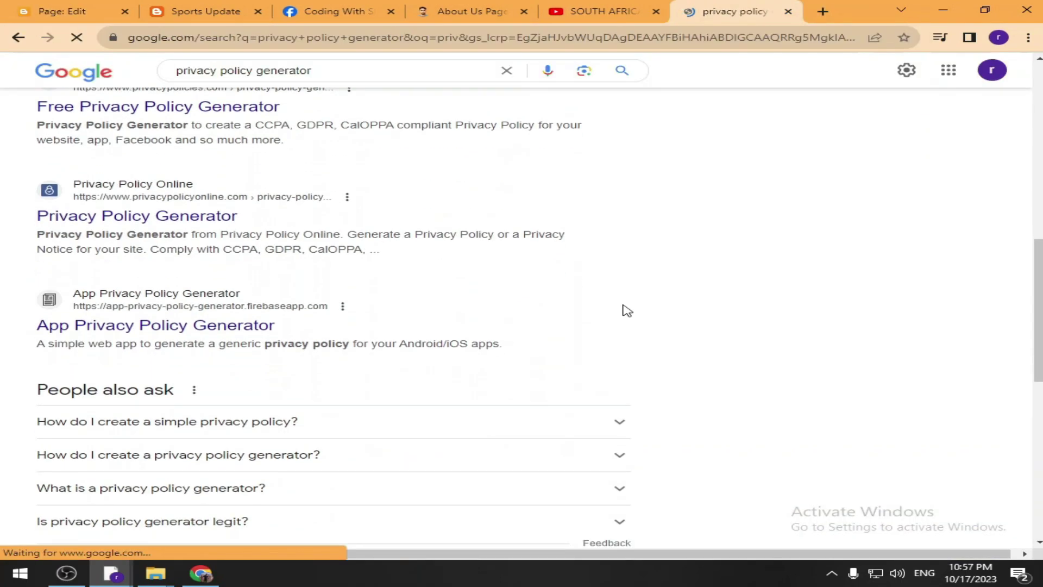
{"action": "scroll", "coordinate": [626, 302], "scroll_direction": "up", "scroll_amount": 6}
{"action": "scroll", "coordinate": [617, 318], "scroll_direction": "up", "scroll_amount": 5}
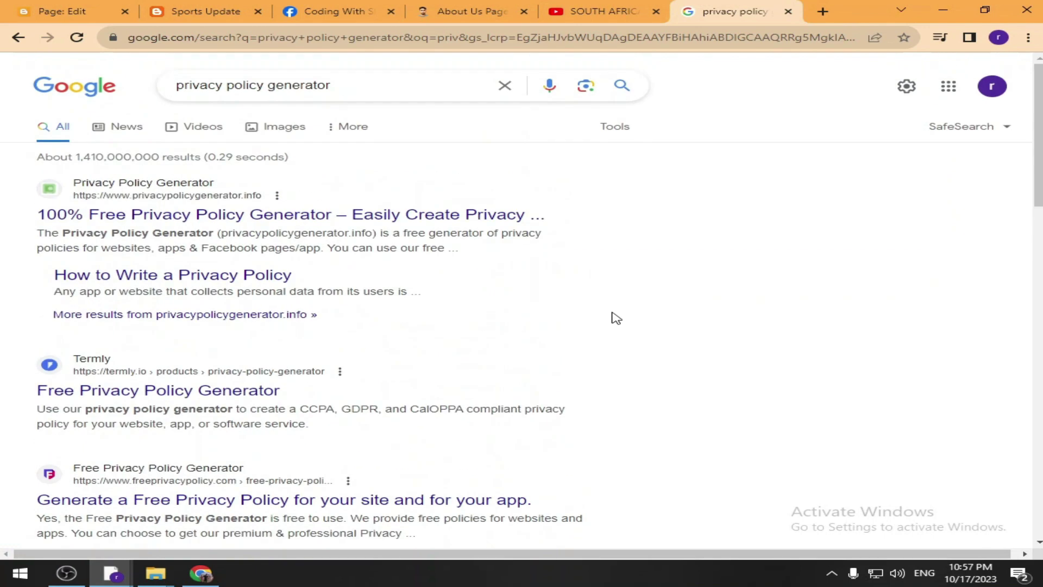
{"action": "right_click", "coordinate": [354, 213]}
{"action": "left_click", "coordinate": [396, 219]}
{"action": "right_click", "coordinate": [247, 393]}
{"action": "left_click", "coordinate": [263, 401]}
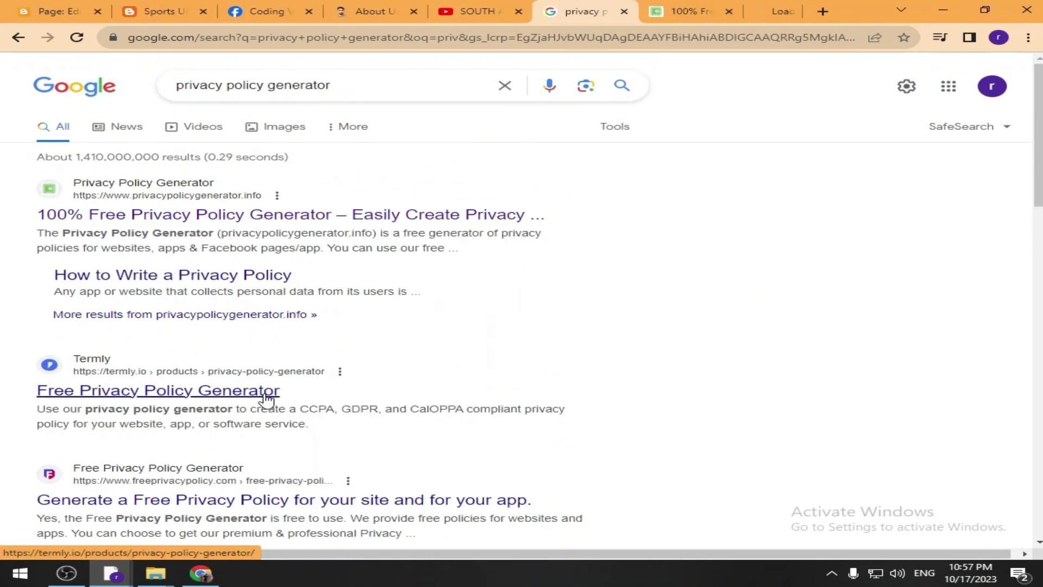
{"action": "scroll", "coordinate": [652, 116], "scroll_direction": "down", "scroll_amount": 3}
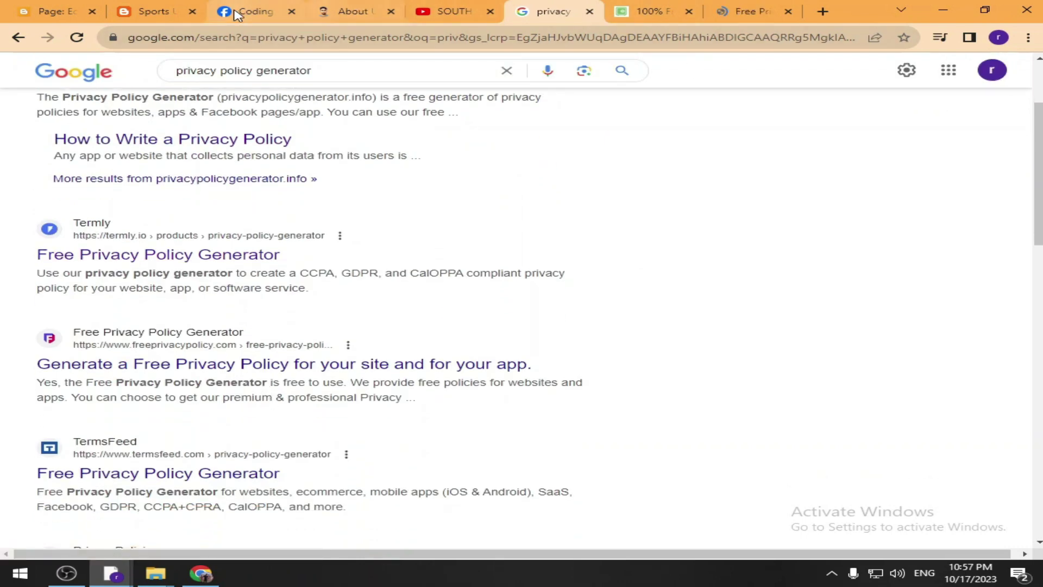
Go to the live blog's homepage and copy its web address.
{"action": "left_click", "coordinate": [165, 13]}
{"action": "scroll", "coordinate": [87, 212], "scroll_direction": "up", "scroll_amount": 3}
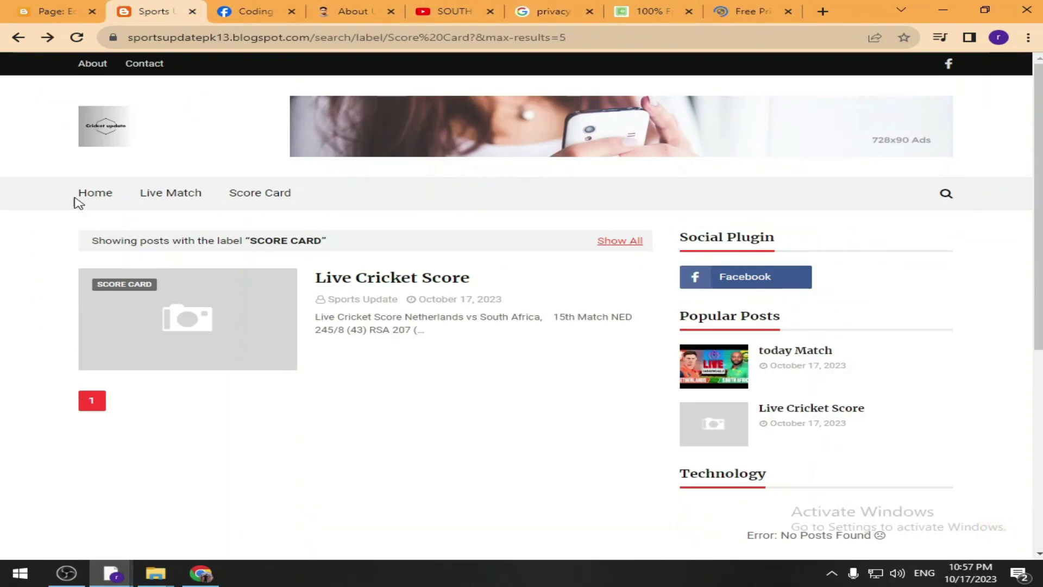
{"action": "left_click", "coordinate": [95, 196]}
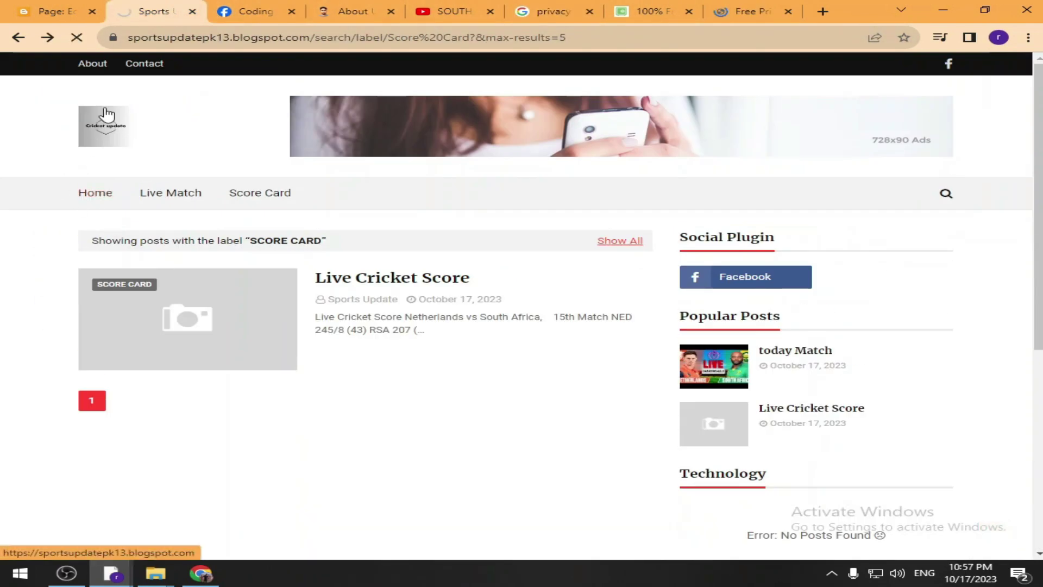
{"action": "right_click", "coordinate": [162, 38]}
{"action": "left_click", "coordinate": [208, 125]}
{"action": "left_click", "coordinate": [548, 11]}
{"action": "left_click", "coordinate": [641, 10]}
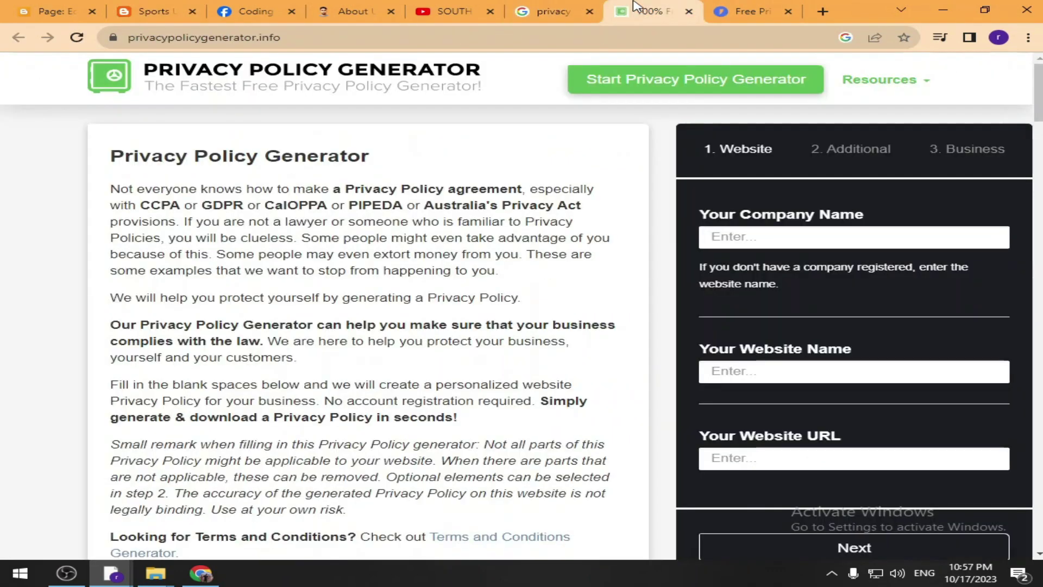
{"action": "left_click", "coordinate": [738, 235]}
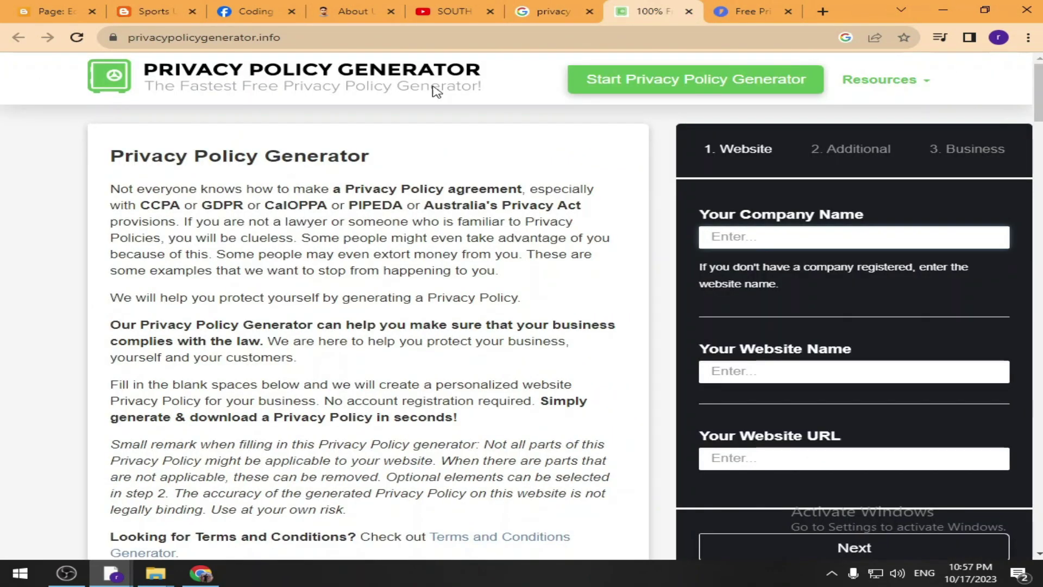
{"action": "left_click", "coordinate": [146, 11]}
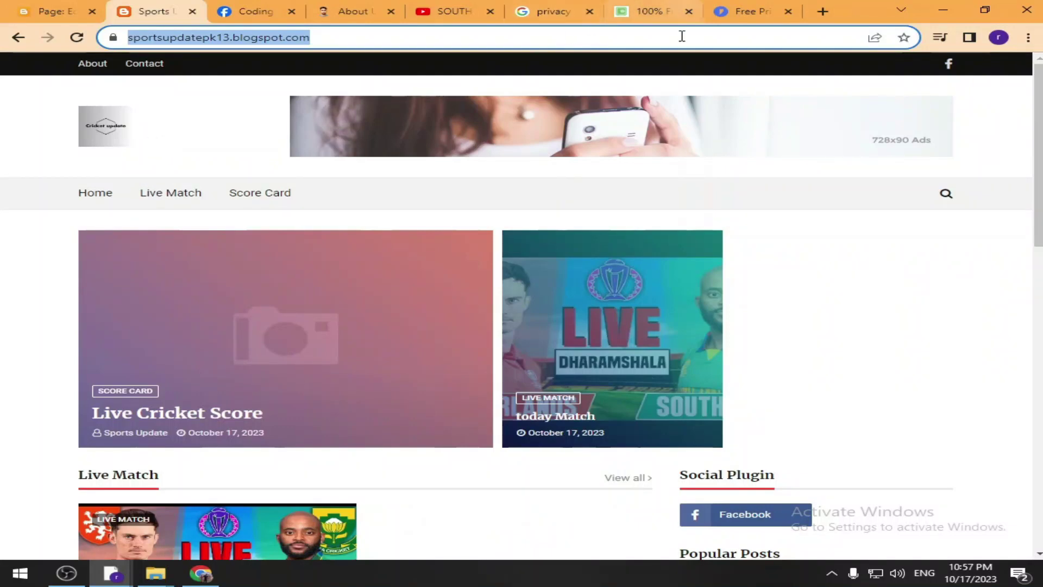
{"action": "left_click", "coordinate": [565, 11]}
{"action": "left_click", "coordinate": [625, 11]}
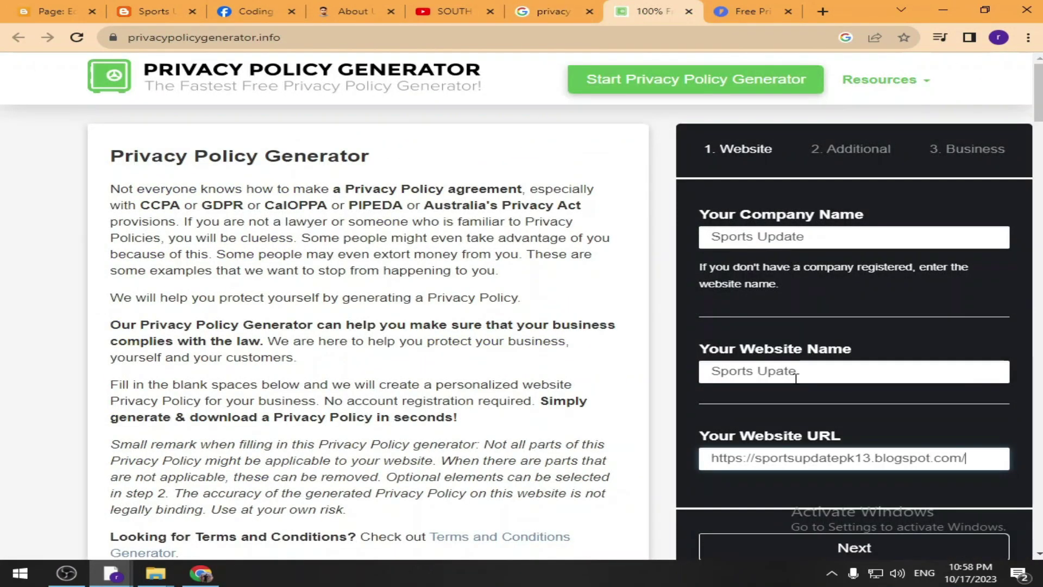
Answer Yes to the cookies, Google AdSense and third-party advertising questions in the privacy policy form and continue to the business details.
{"action": "scroll", "coordinate": [796, 376], "scroll_direction": "down", "scroll_amount": 3}
{"action": "scroll", "coordinate": [810, 484], "scroll_direction": "down", "scroll_amount": 4}
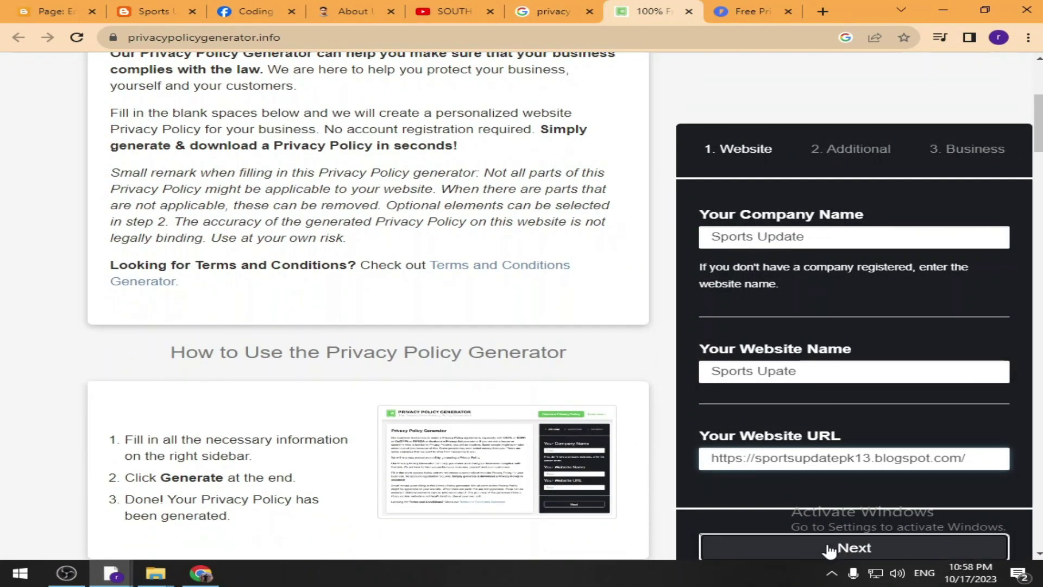
{"action": "left_click", "coordinate": [830, 549]}
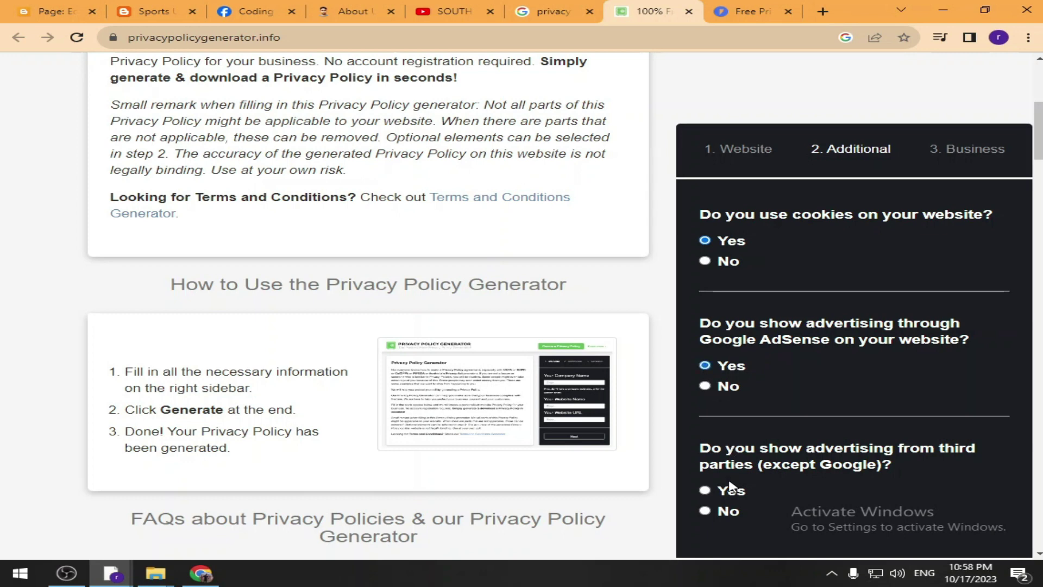
{"action": "scroll", "coordinate": [708, 490], "scroll_direction": "down", "scroll_amount": 12}
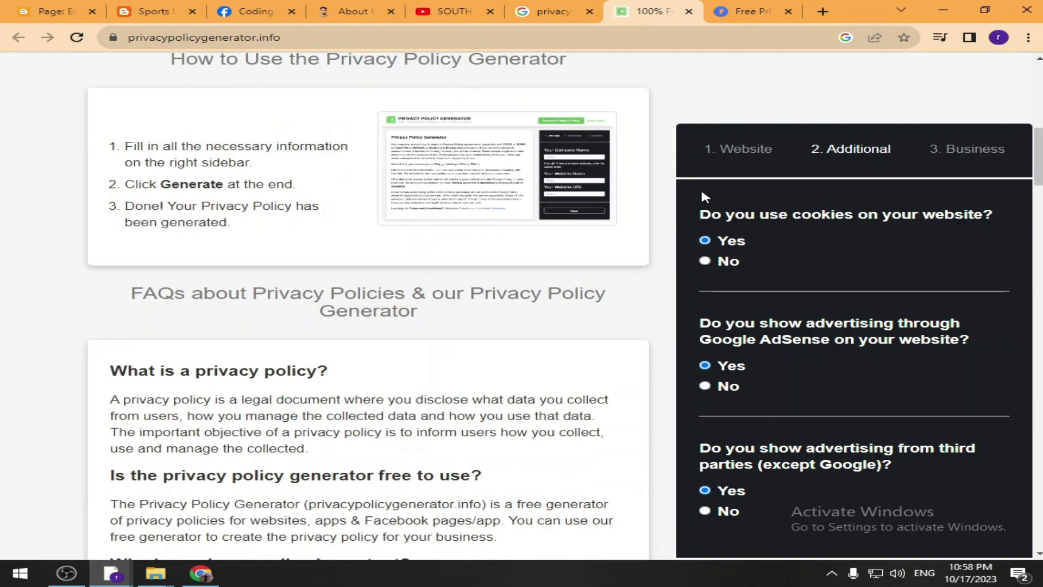
{"action": "scroll", "coordinate": [935, 239], "scroll_direction": "down", "scroll_amount": 2}
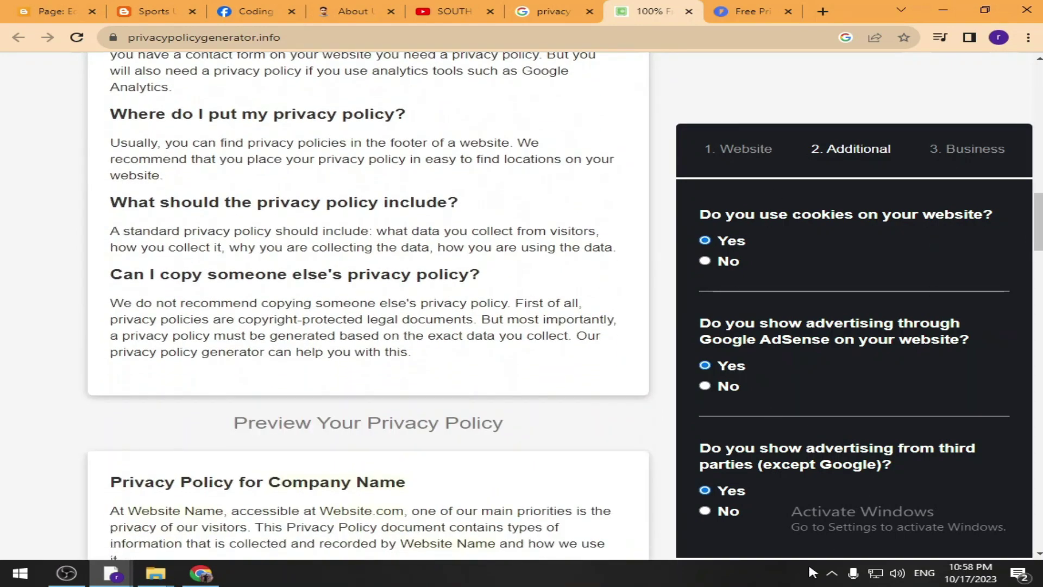
{"action": "key", "text": "ctrl+minus"}
{"action": "key", "text": "ctrl+minus"}
{"action": "left_click", "coordinate": [845, 507]}
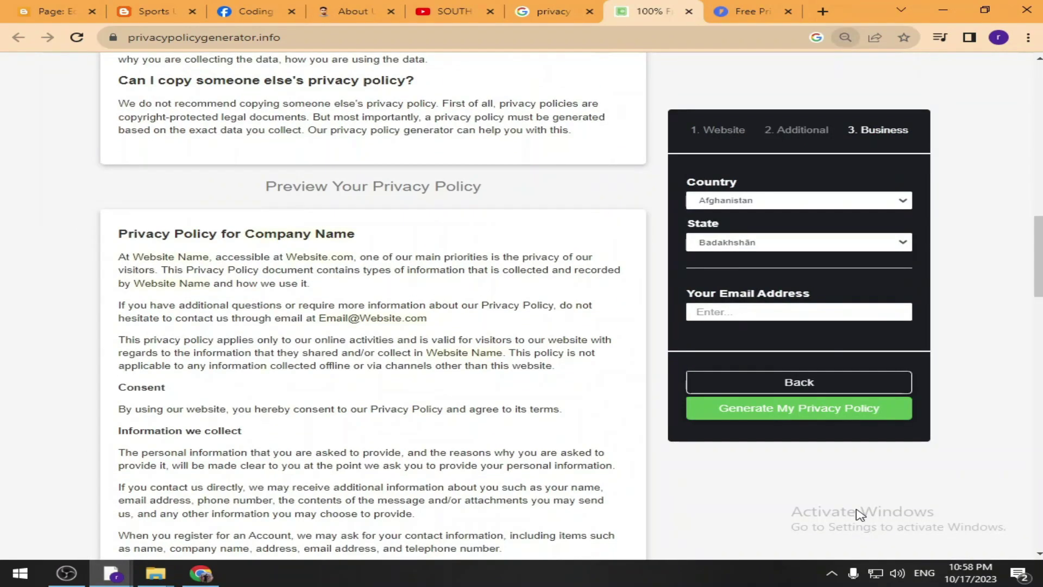
Set the country to Pakistan and the state to Punjab, fill in the contact e-mail, and generate the privacy policy.
{"action": "left_click", "coordinate": [748, 202]}
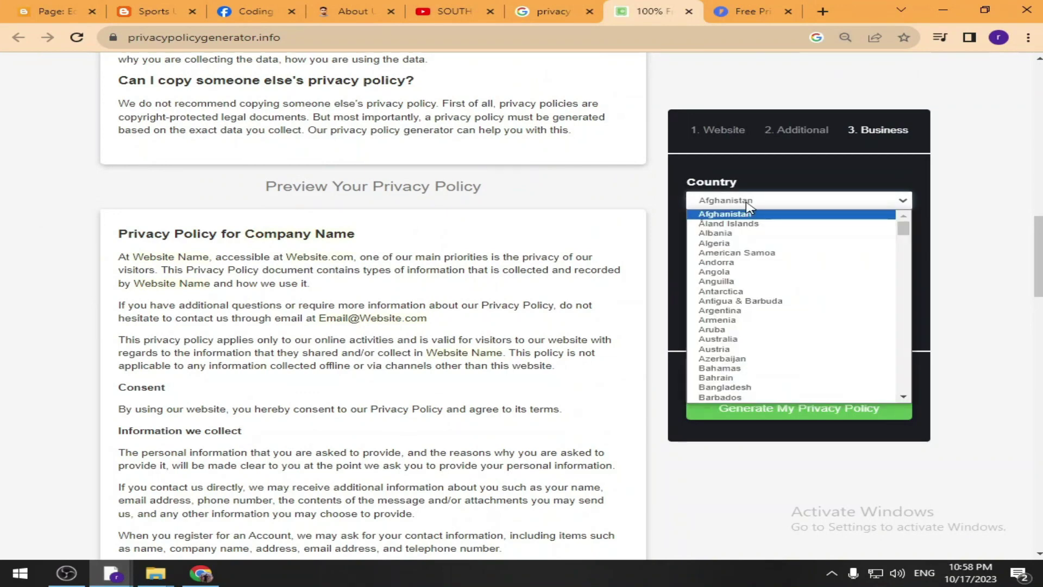
{"action": "type", "text": "p"}
{"action": "key", "text": "Return"}
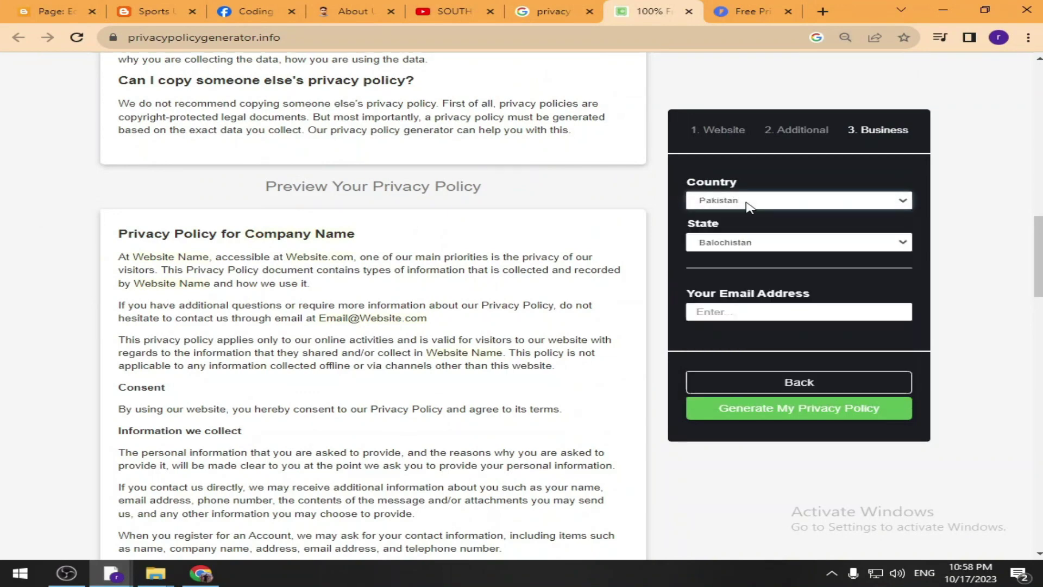
{"action": "left_click", "coordinate": [765, 243]}
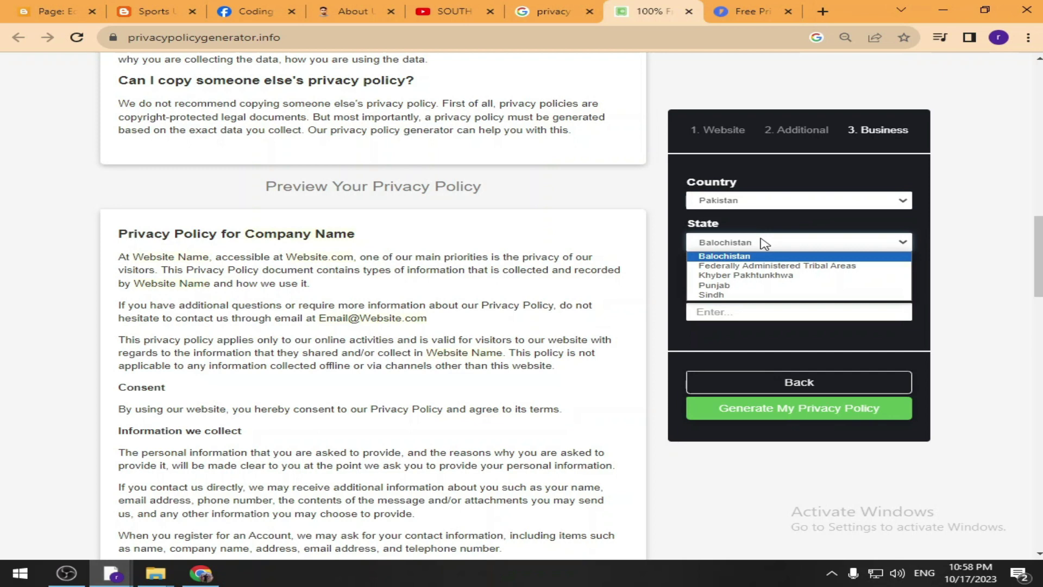
{"action": "left_click", "coordinate": [724, 289]}
{"action": "left_click", "coordinate": [726, 312]}
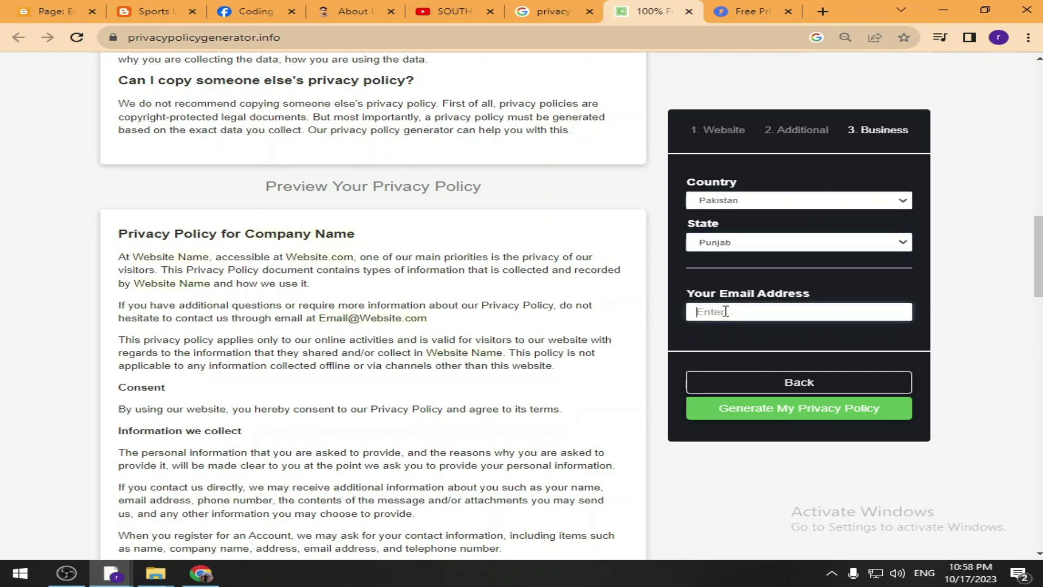
{"action": "left_click", "coordinate": [799, 408]}
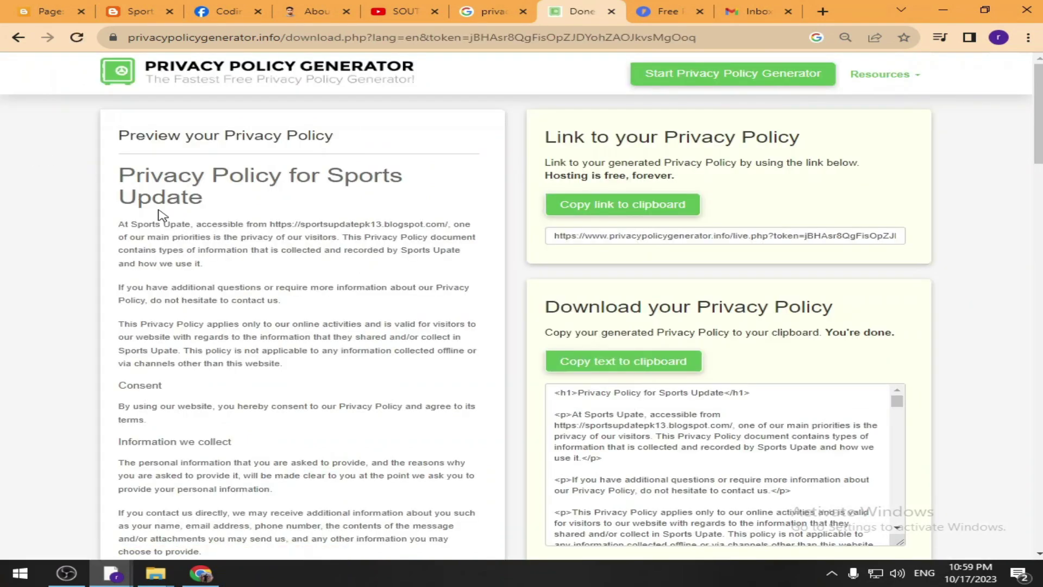
Copy the whole generated privacy policy text and paste it below the heading in the Blogger Privacy Policy page.
{"action": "scroll", "coordinate": [206, 239], "scroll_direction": "down", "scroll_amount": 20}
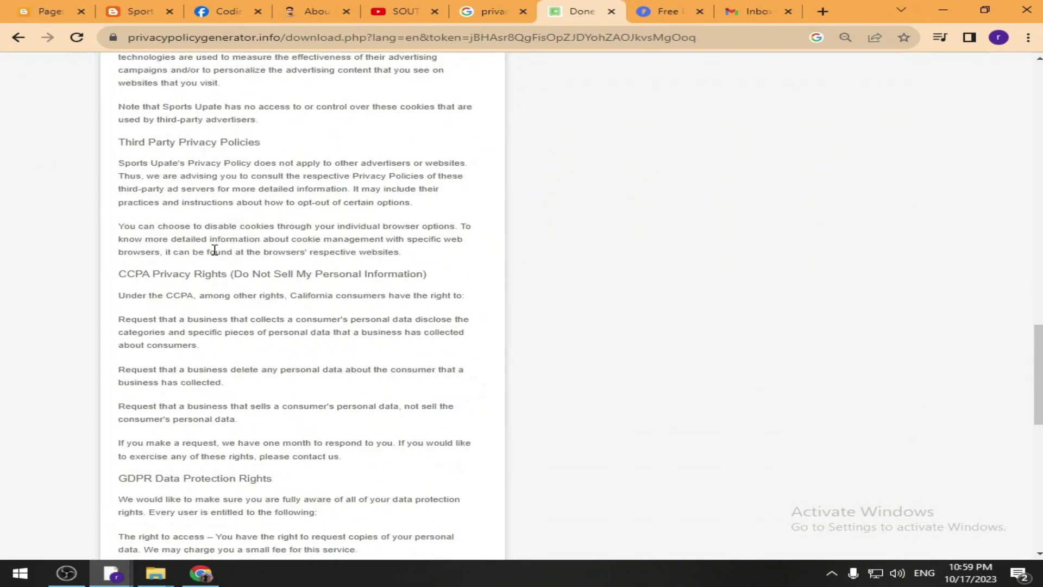
{"action": "left_click_drag", "start_coordinate": [236, 484], "coordinate": [189, 384]}
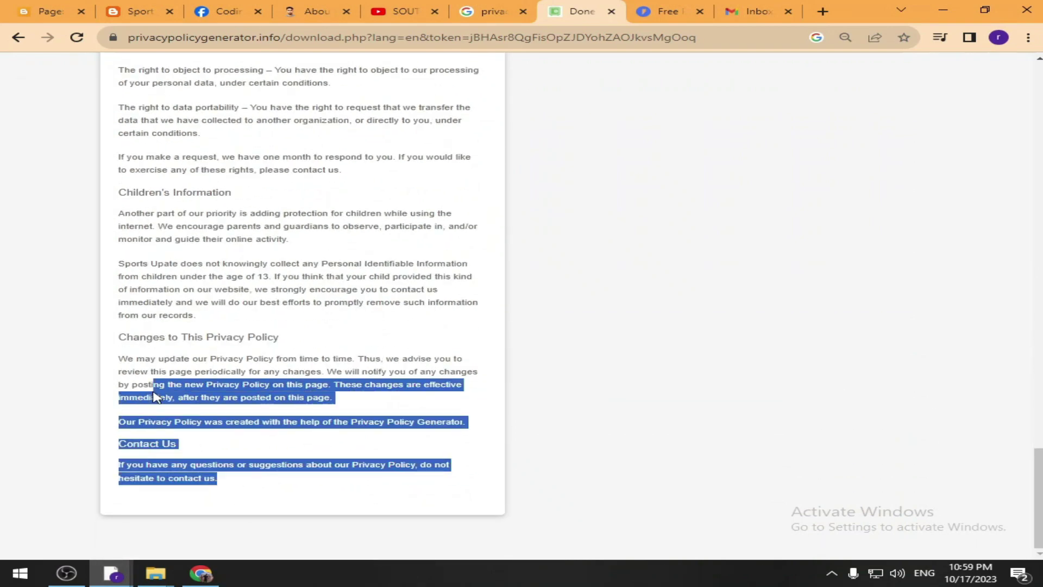
{"action": "key", "text": "ctrl+c"}
{"action": "key", "text": "ctrl+1"}
{"action": "scroll", "coordinate": [459, 453], "scroll_direction": "up", "scroll_amount": 10}
{"action": "scroll", "coordinate": [459, 452], "scroll_direction": "up", "scroll_amount": 2}
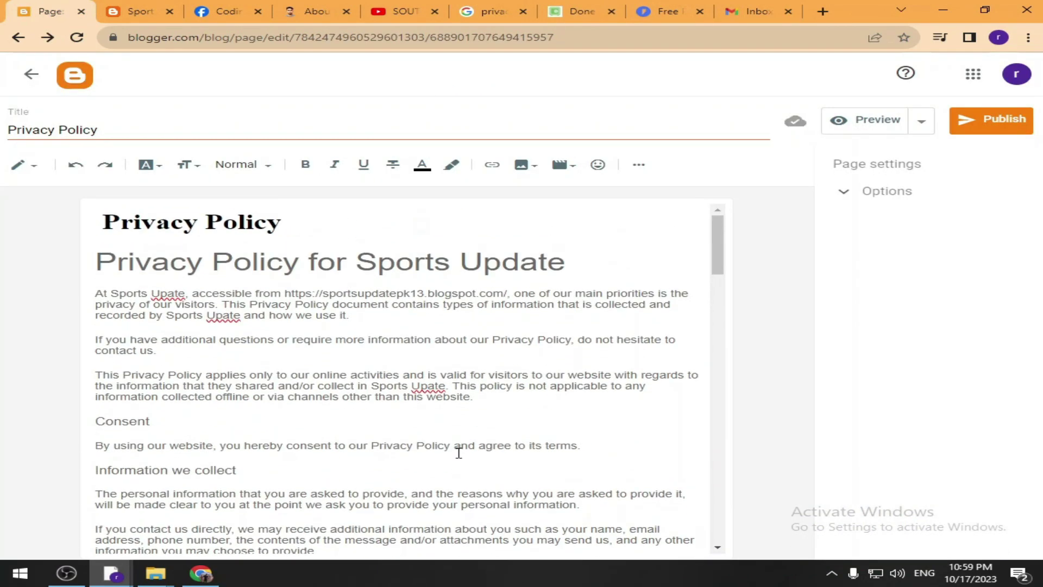
Publish the Privacy Policy page to the blog and view it live.
{"action": "left_click", "coordinate": [997, 129]}
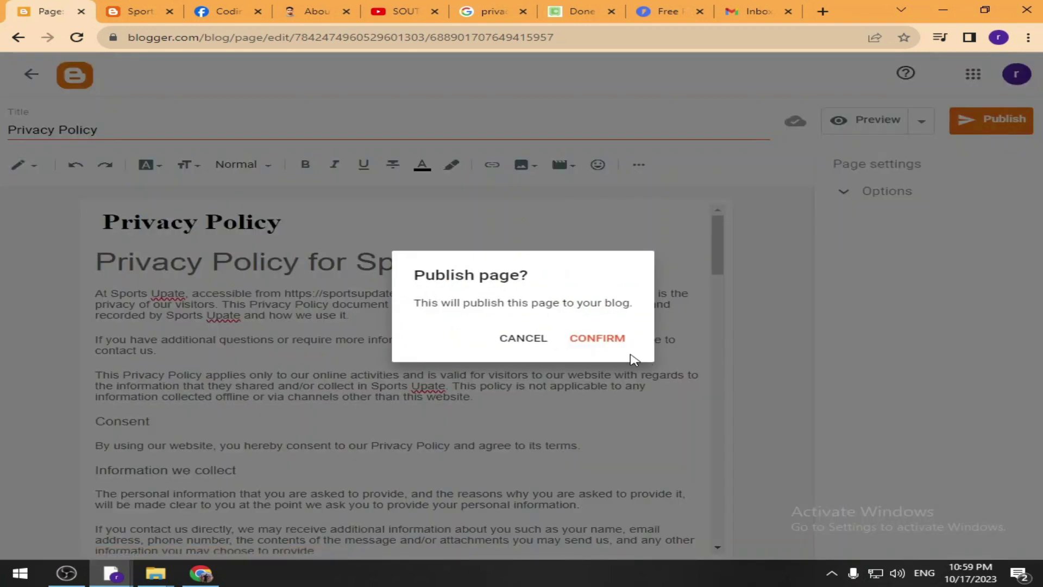
{"action": "left_click", "coordinate": [607, 342]}
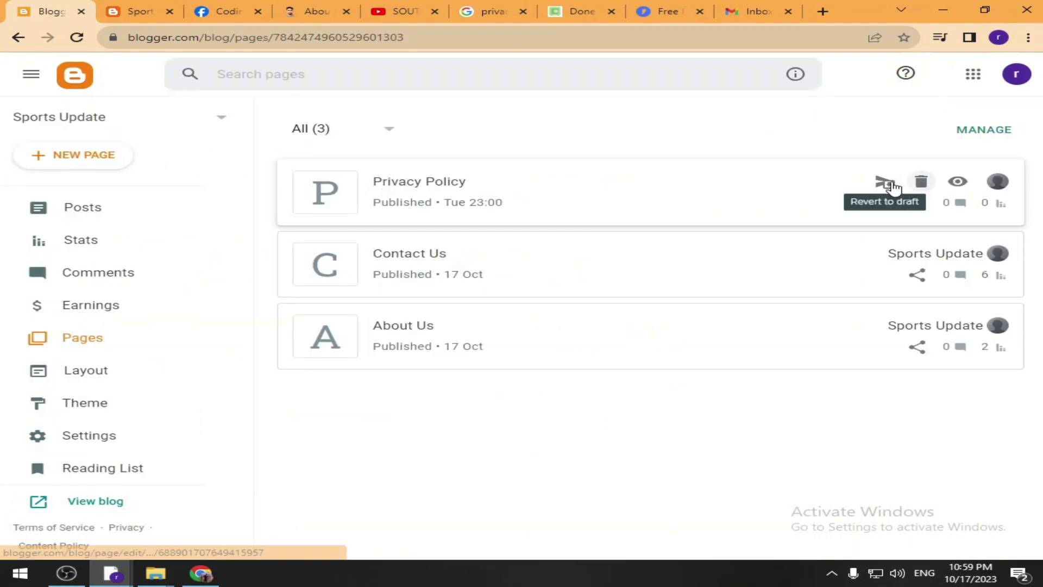
{"action": "left_click", "coordinate": [957, 183]}
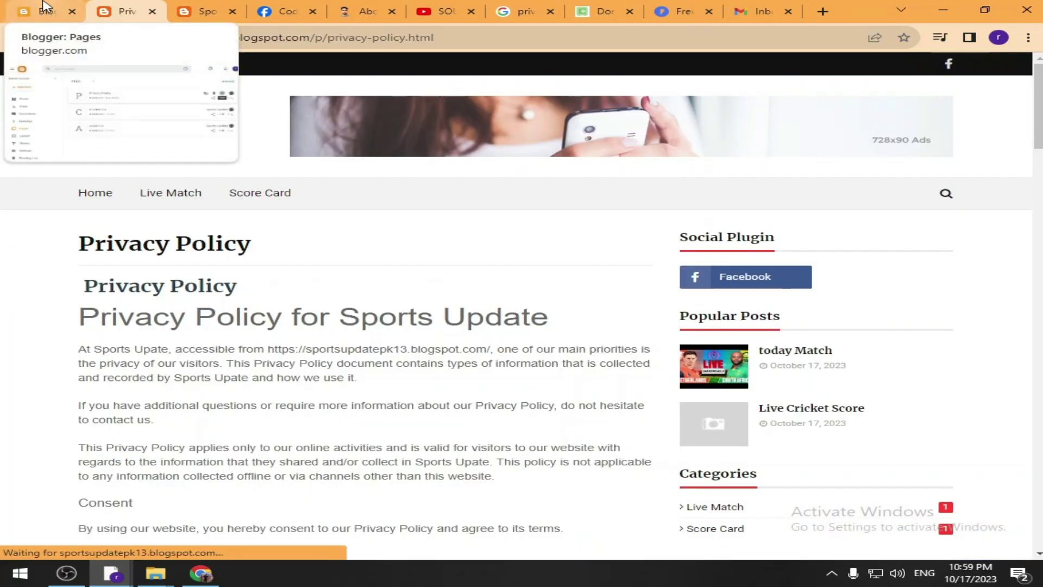
Reopen the Privacy Policy page in Blogger, delete the redundant "Privacy Policy" heading at the start of its body, and update the page.
{"action": "left_click", "coordinate": [47, 11]}
{"action": "left_click", "coordinate": [497, 191]}
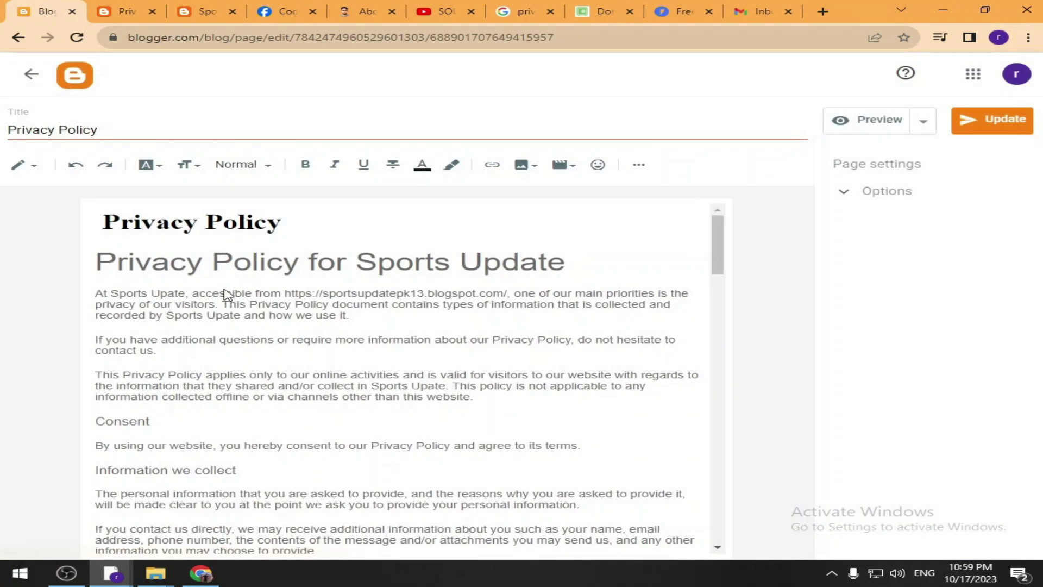
{"action": "left_click_drag", "start_coordinate": [305, 229], "coordinate": [90, 224]}
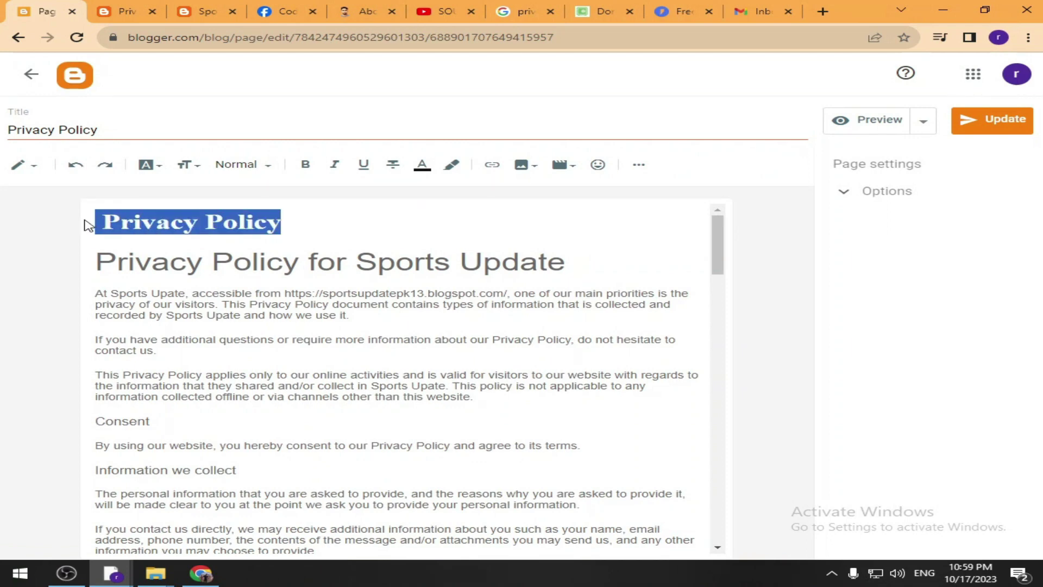
{"action": "key", "text": "Delete"}
{"action": "left_click", "coordinate": [985, 121]}
Check the edited Privacy Policy page in the preview and on the live blog, and return to the Blogger pages list.
{"action": "left_click", "coordinate": [850, 121]}
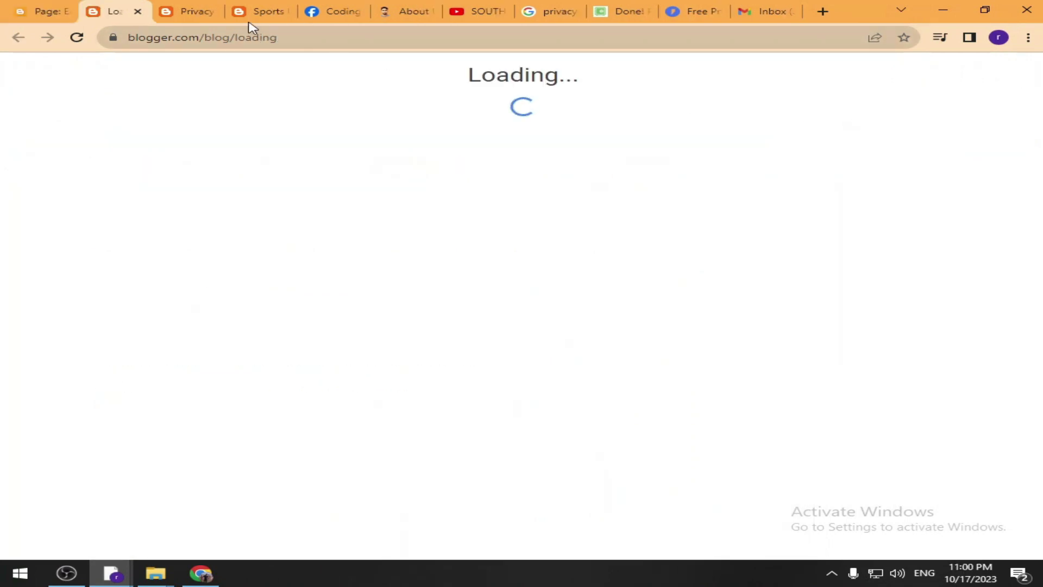
{"action": "left_click", "coordinate": [217, 11]}
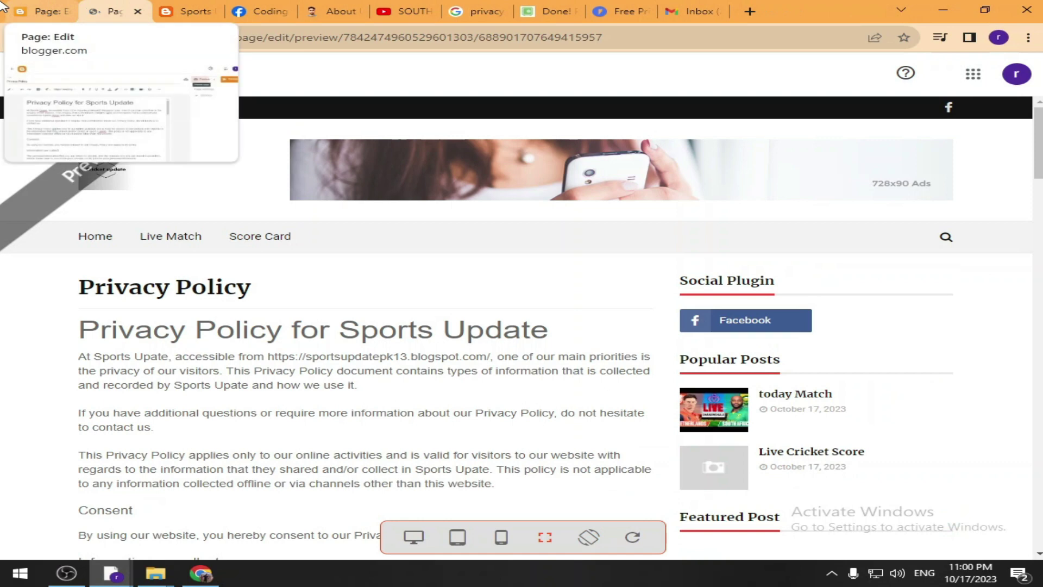
{"action": "left_click", "coordinate": [137, 12]}
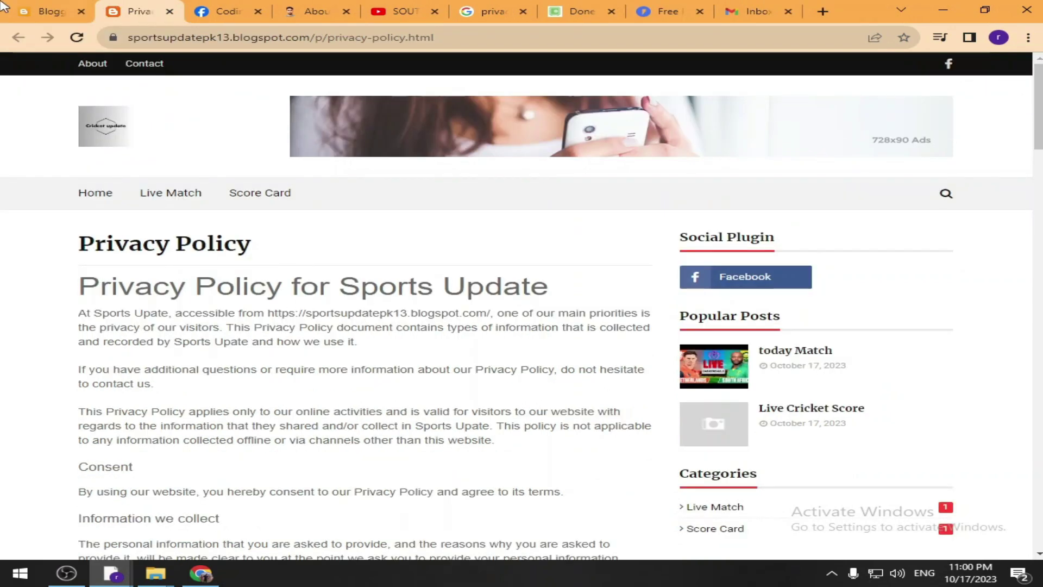
{"action": "left_click", "coordinate": [52, 11]}
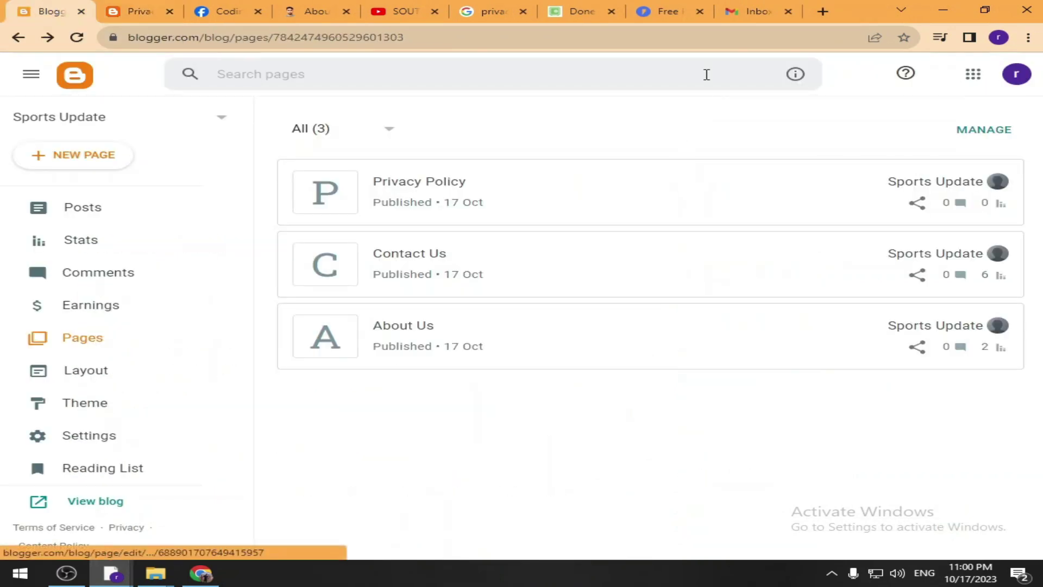
Search Google for "terms and conditions generator" and open the termsandconditionsgenerator.com result.
{"action": "left_click", "coordinate": [489, 11]}
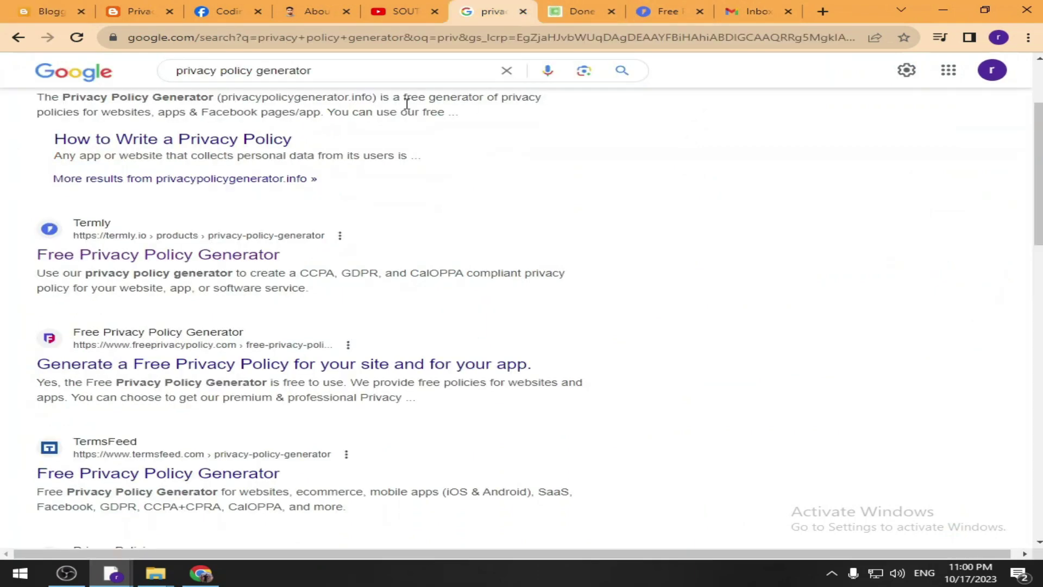
{"action": "left_click_drag", "start_coordinate": [331, 73], "coordinate": [112, 82]}
{"action": "type", "text": "terms and conditions generator"}
{"action": "key", "text": "Return"}
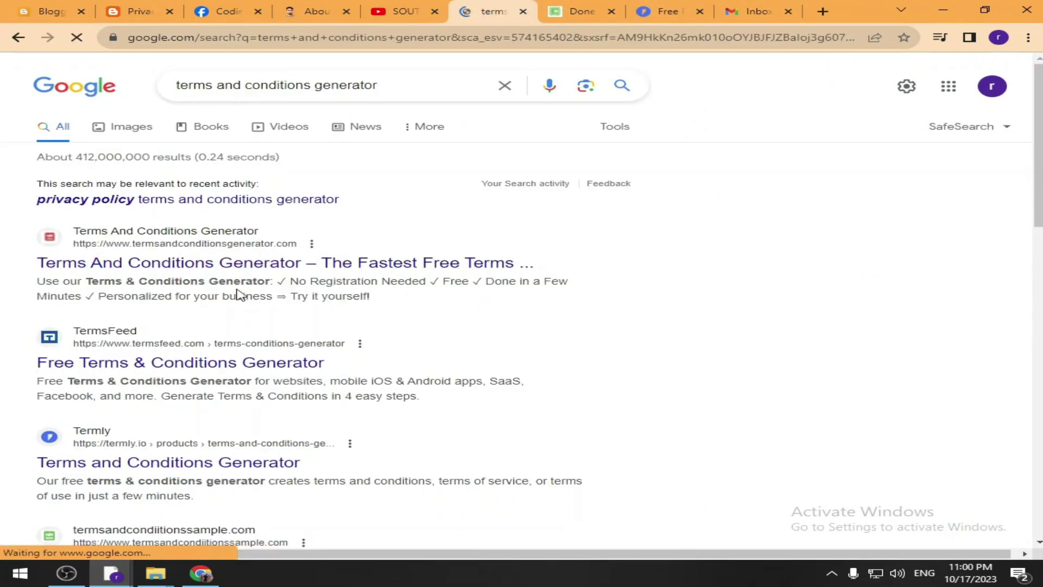
{"action": "left_click", "coordinate": [249, 266]}
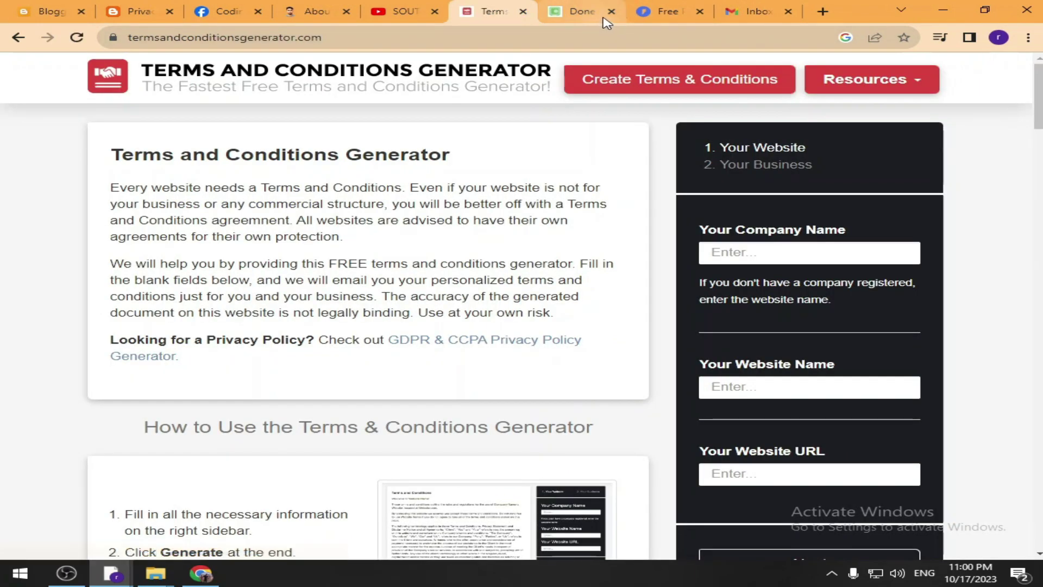
{"action": "left_click", "coordinate": [733, 252]}
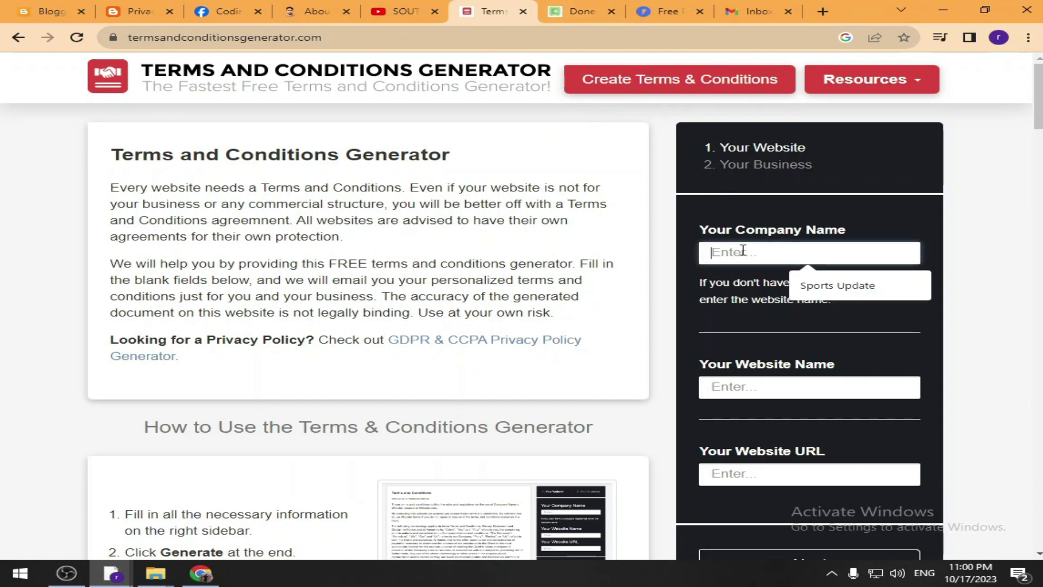
{"action": "left_click", "coordinate": [810, 284]}
{"action": "left_click", "coordinate": [808, 387]}
{"action": "left_click", "coordinate": [810, 420]}
{"action": "left_click", "coordinate": [796, 477]}
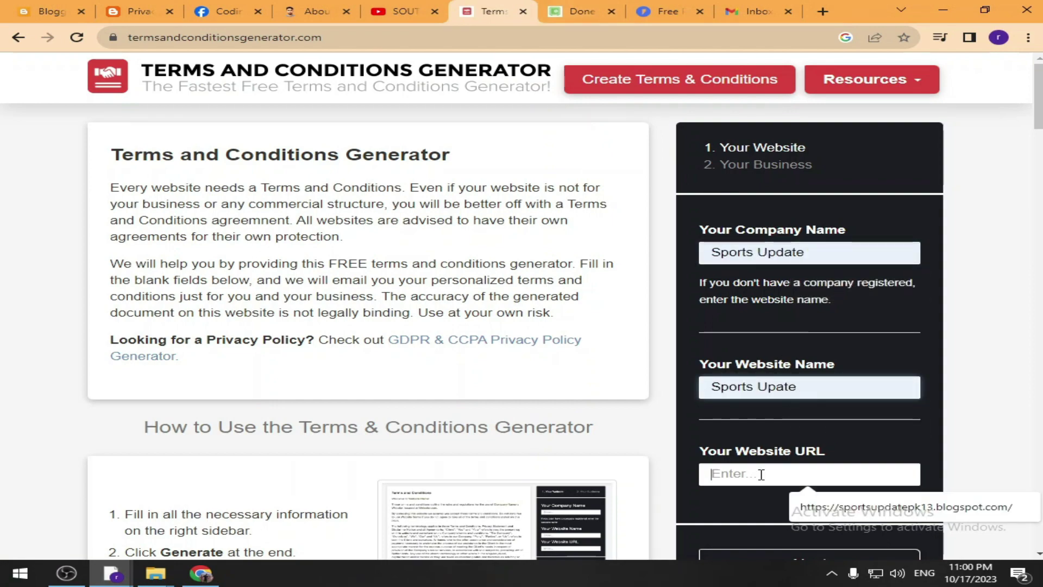
{"action": "left_click", "coordinate": [799, 501]}
{"action": "scroll", "coordinate": [799, 484], "scroll_direction": "down", "scroll_amount": 5}
{"action": "left_click", "coordinate": [818, 310]}
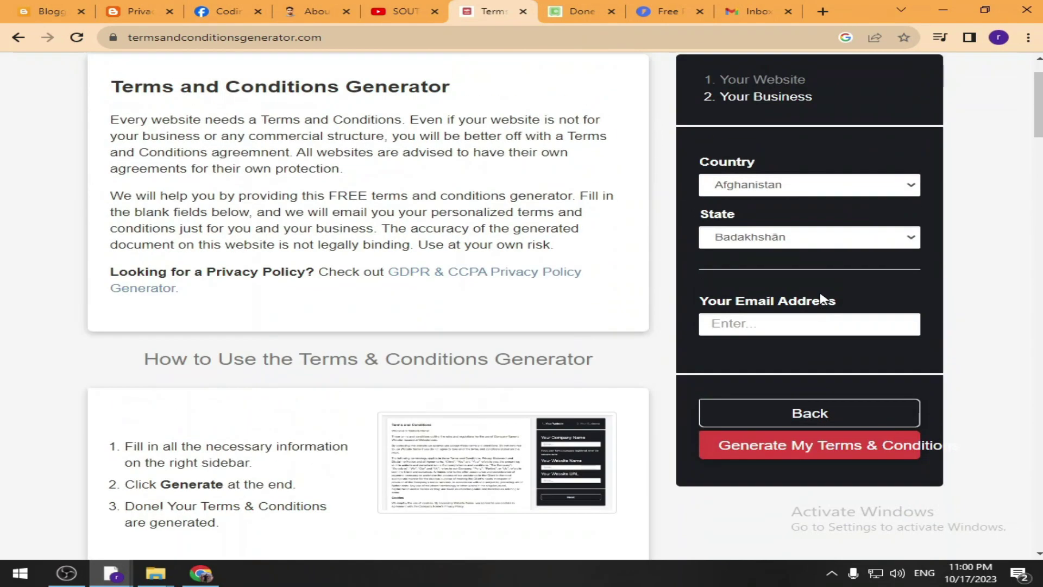
Set the country to Pakistan and the state to Sindh, fill in the contact e-mail, and generate the terms and conditions.
{"action": "left_click", "coordinate": [749, 185]}
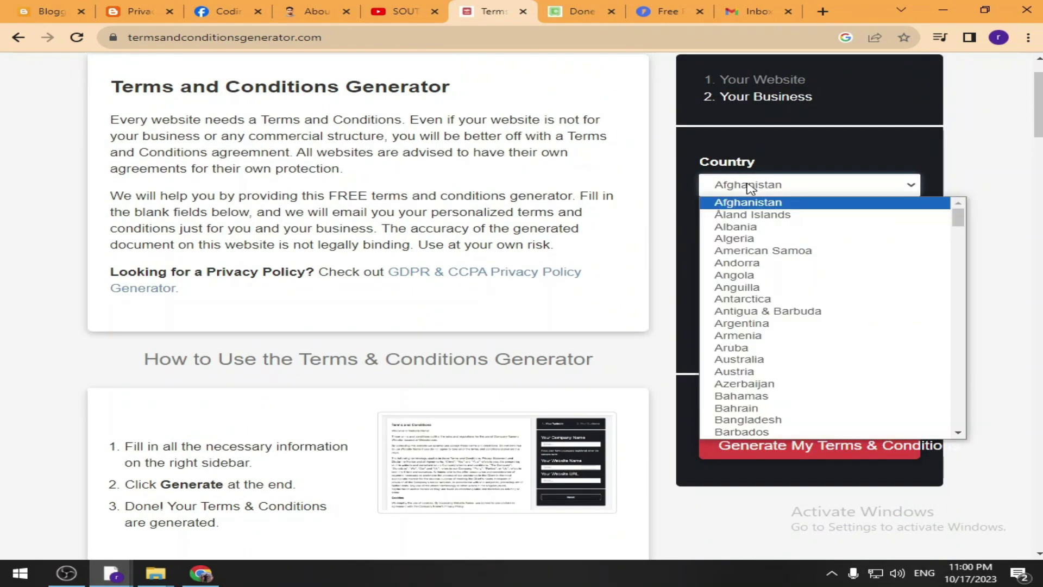
{"action": "key", "text": "p"}
{"action": "key", "text": "Return"}
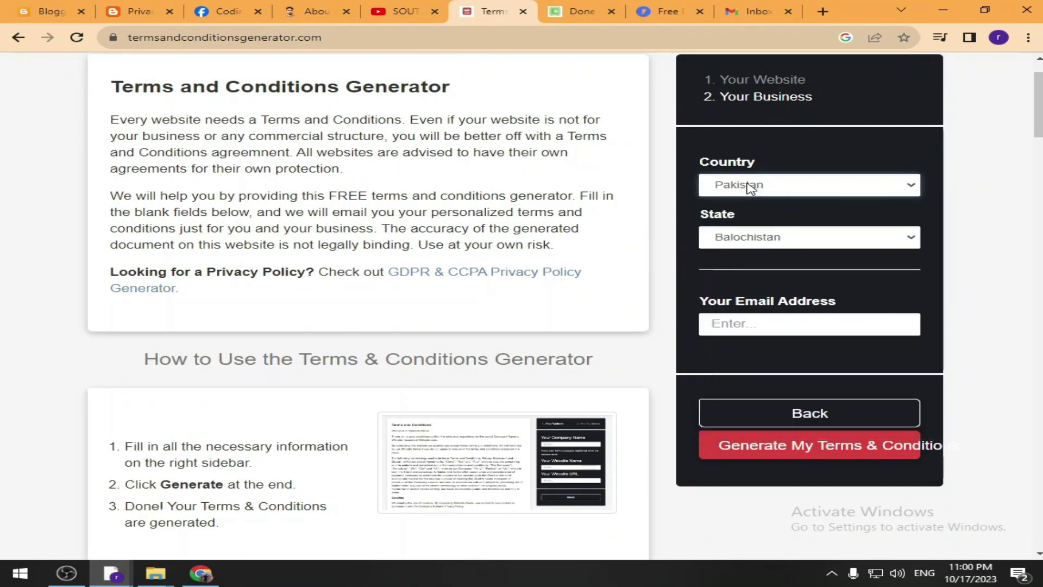
{"action": "left_click", "coordinate": [780, 238]}
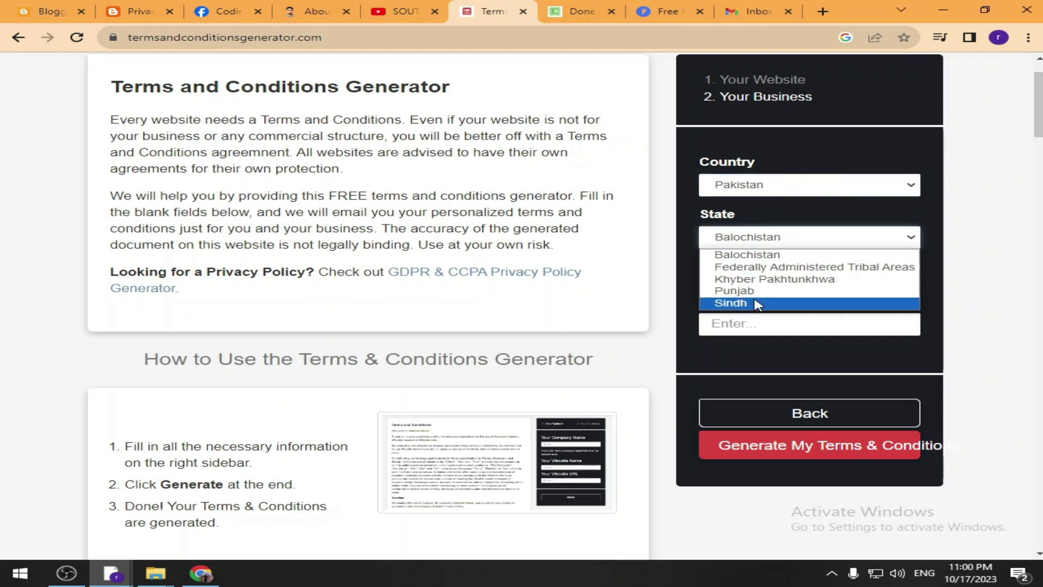
{"action": "left_click", "coordinate": [757, 366]}
{"action": "left_click", "coordinate": [743, 322]}
{"action": "left_click", "coordinate": [847, 357]}
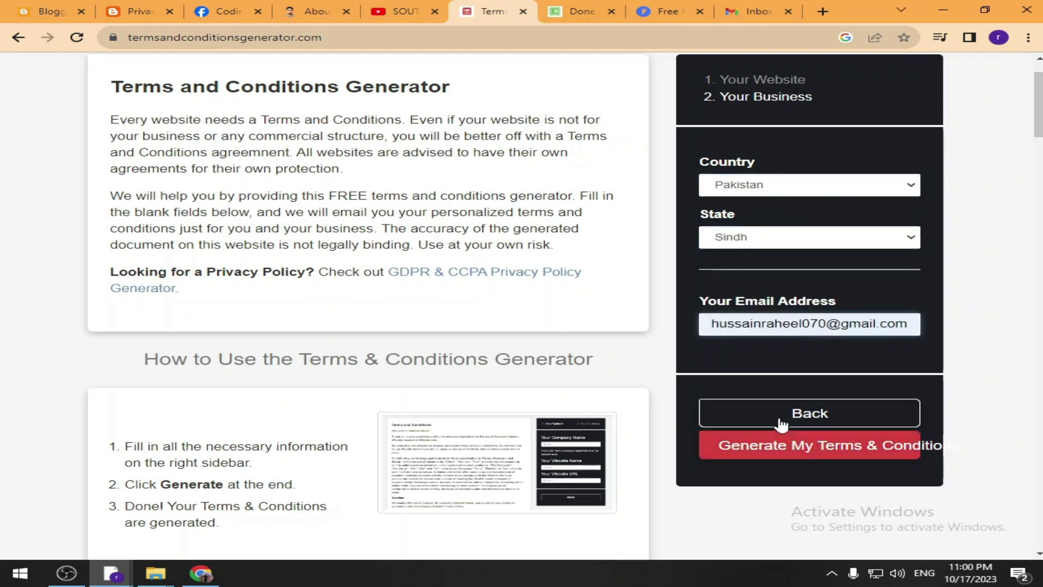
{"action": "left_click", "coordinate": [787, 449]}
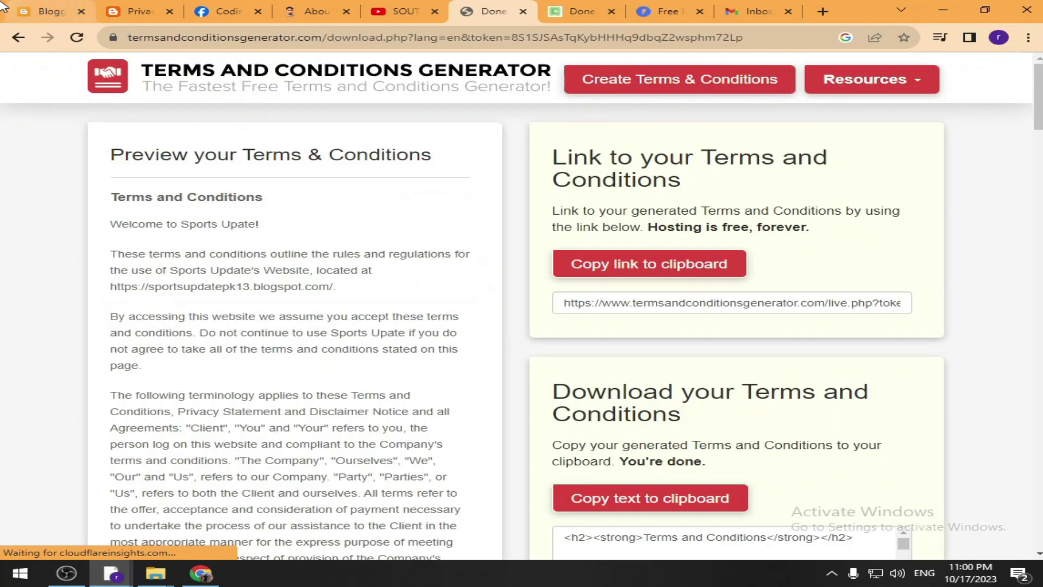
Create a new Blogger page titled "Terms and Conditions" and fill its body with the text copied from the terms generator.
{"action": "left_click", "coordinate": [3, 7]}
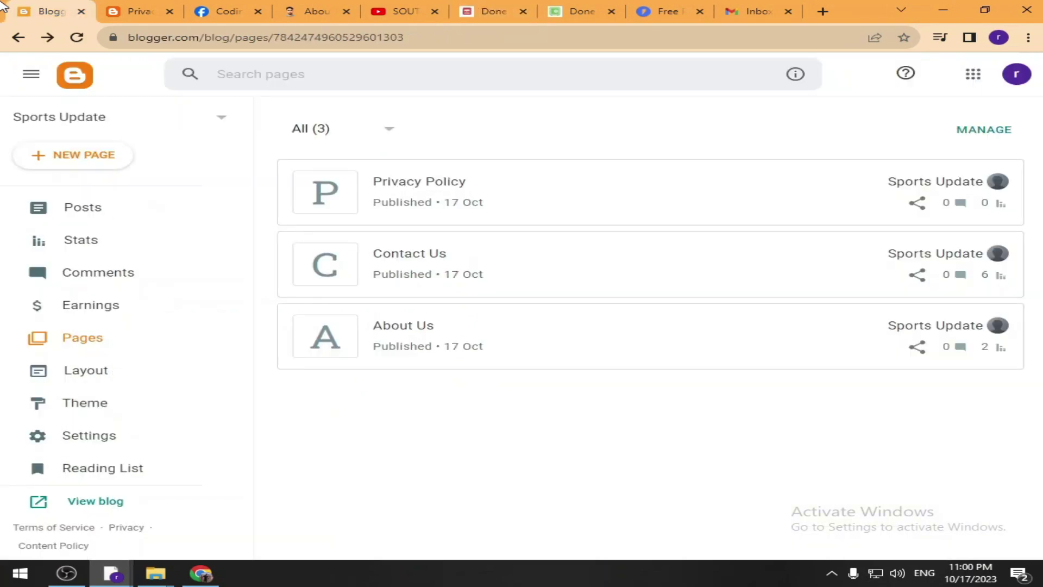
{"action": "left_click", "coordinate": [92, 159]}
{"action": "left_click", "coordinate": [501, 7]}
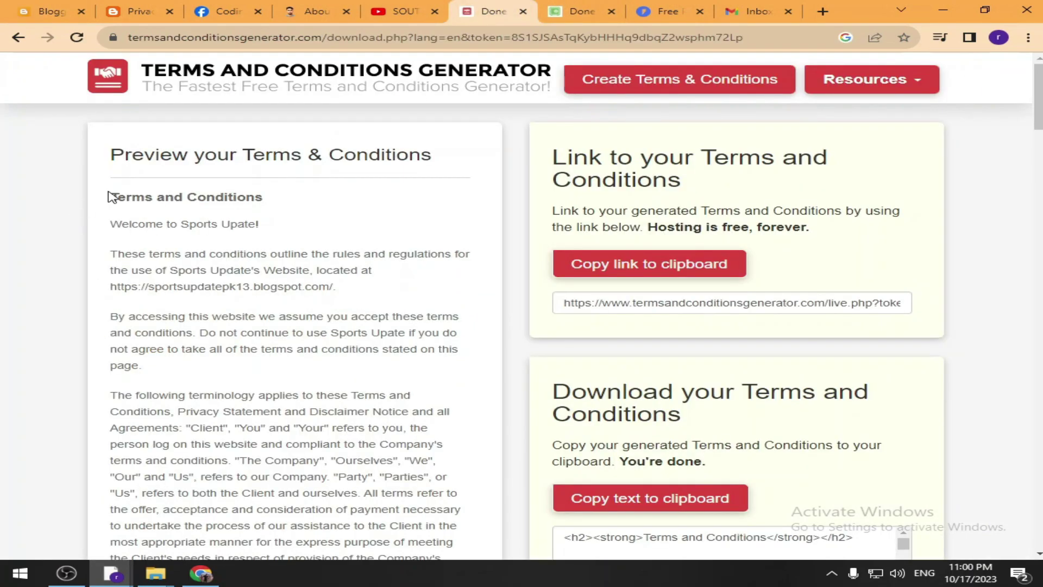
{"action": "left_click_drag", "start_coordinate": [112, 197], "coordinate": [301, 333]}
{"action": "left_click", "coordinate": [128, 228]}
{"action": "key", "text": "ctrl+1"}
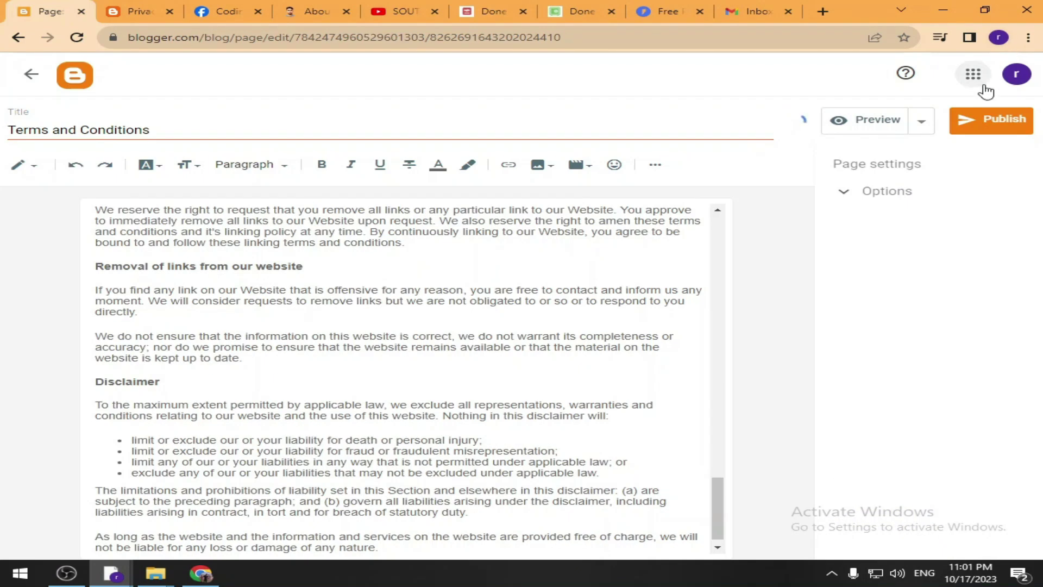
Publish the Terms and Conditions page, open its live version in a separate tab, and return to the Blogger pages list.
{"action": "left_click", "coordinate": [990, 129]}
{"action": "left_click", "coordinate": [617, 341]}
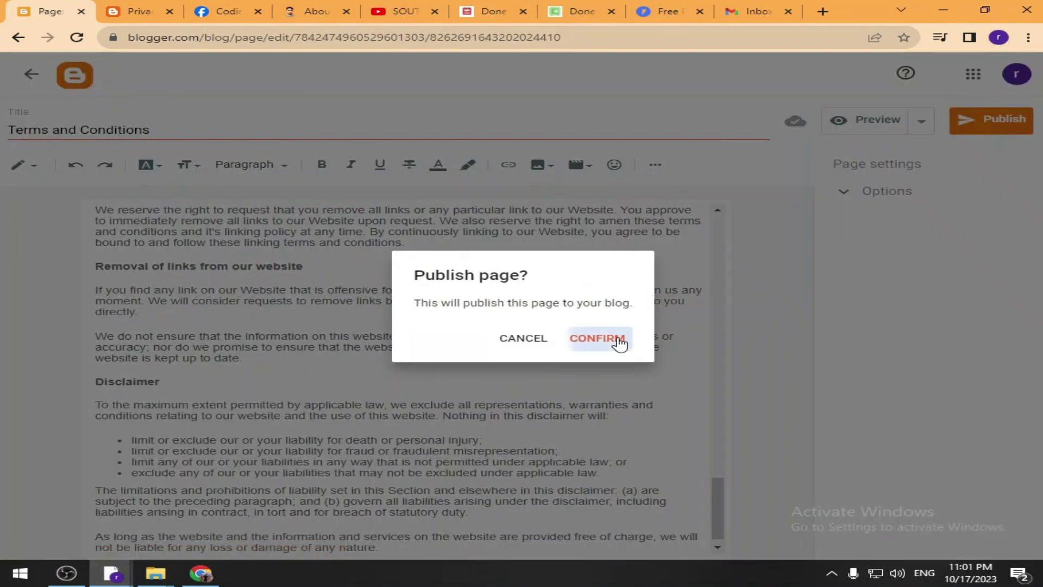
{"action": "left_click", "coordinate": [29, 79]}
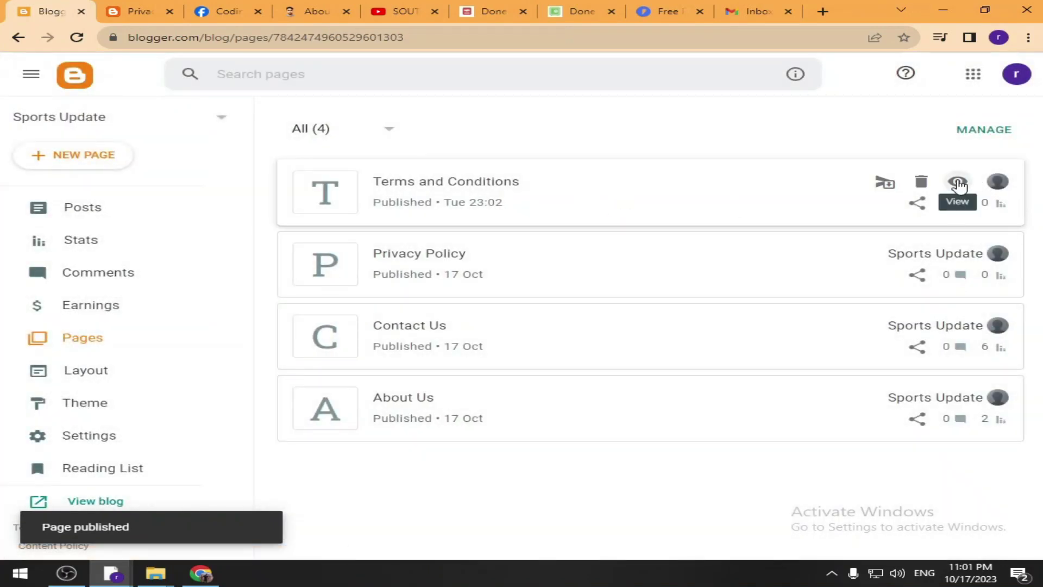
{"action": "left_click", "coordinate": [958, 183]}
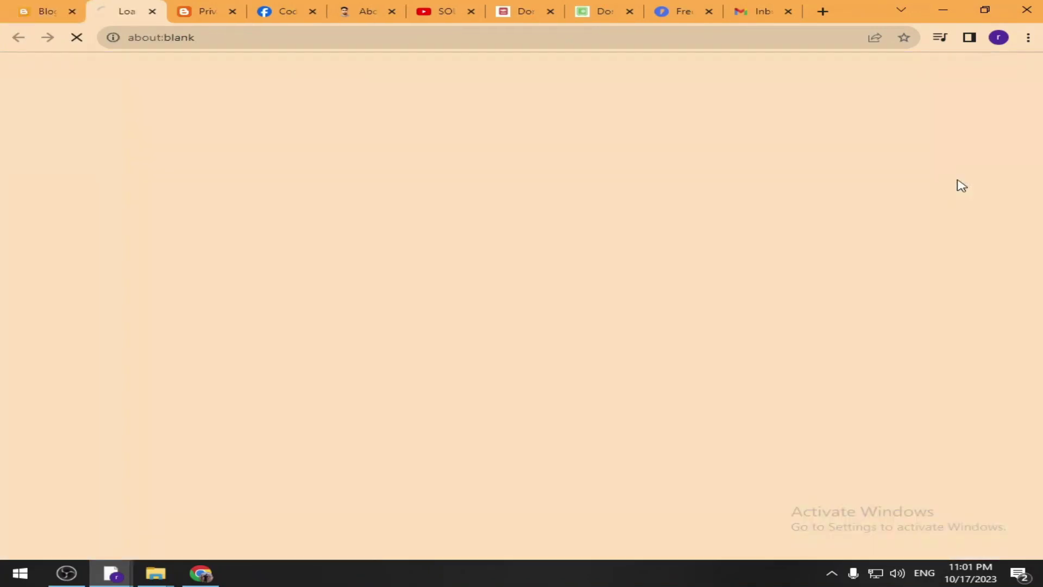
{"action": "left_click", "coordinate": [52, 9]}
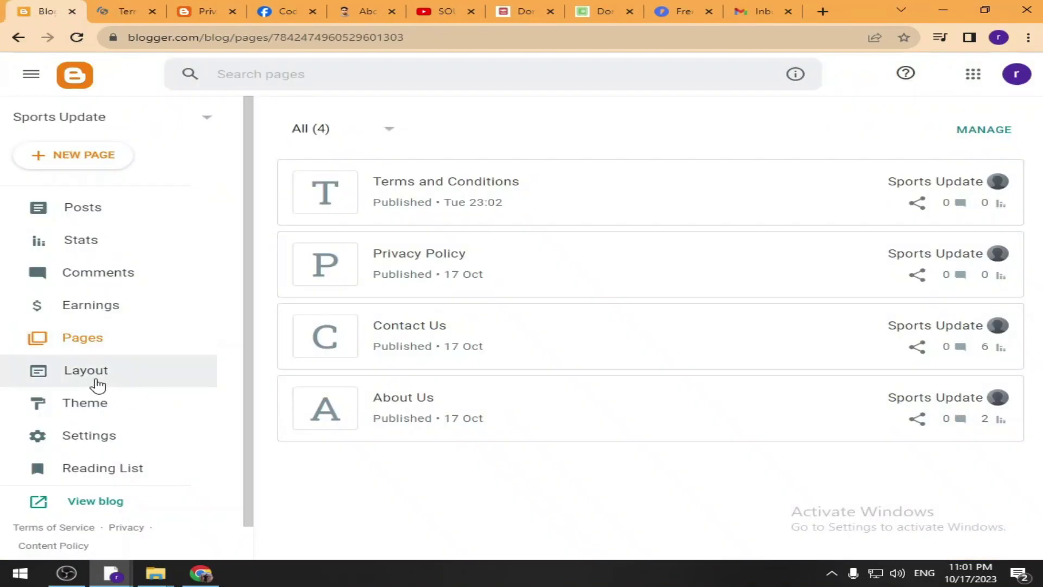
Open the blog layout and the live blog, and test where the footer's Privacy Policy and terms and Conditions links lead.
{"action": "left_click", "coordinate": [63, 376]}
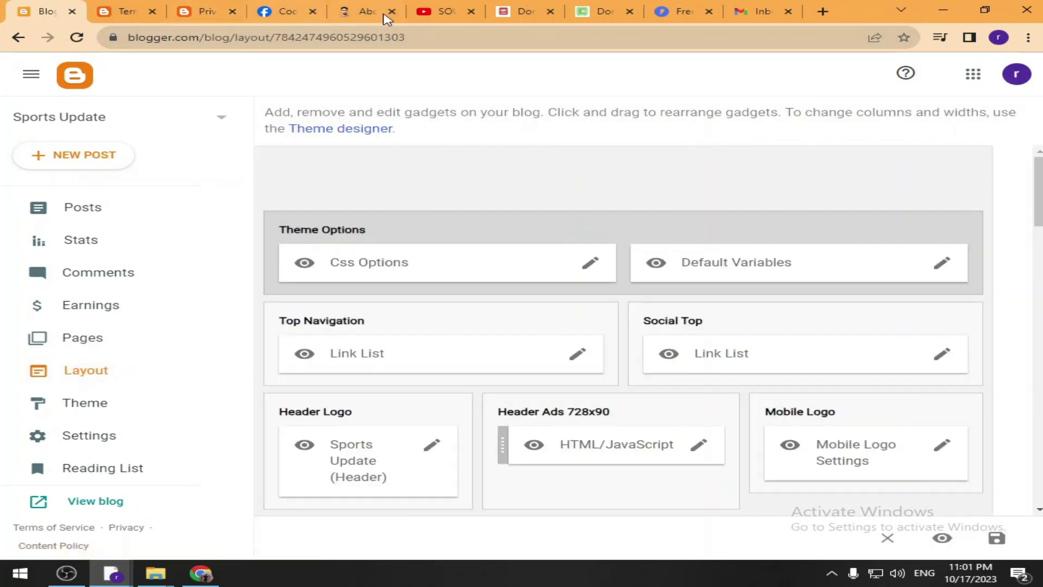
{"action": "left_click", "coordinate": [76, 502]}
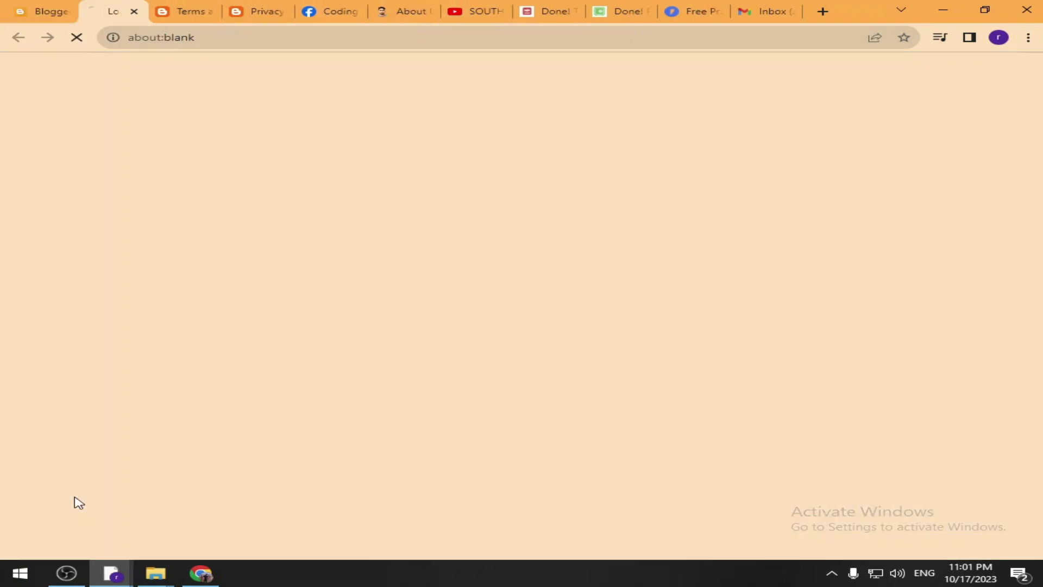
{"action": "scroll", "coordinate": [830, 350], "scroll_direction": "down", "scroll_amount": 4}
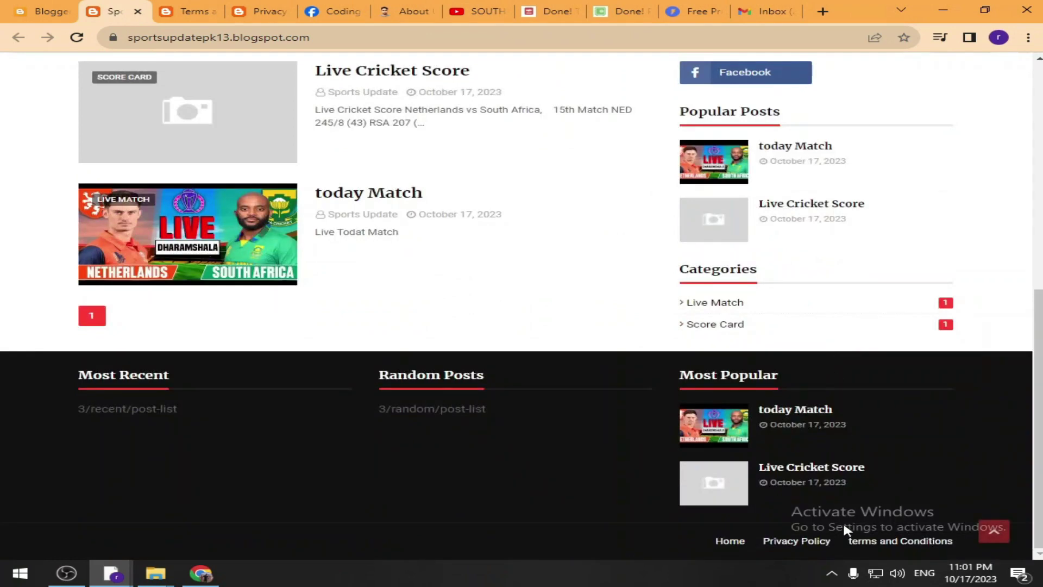
{"action": "left_click", "coordinate": [792, 543]}
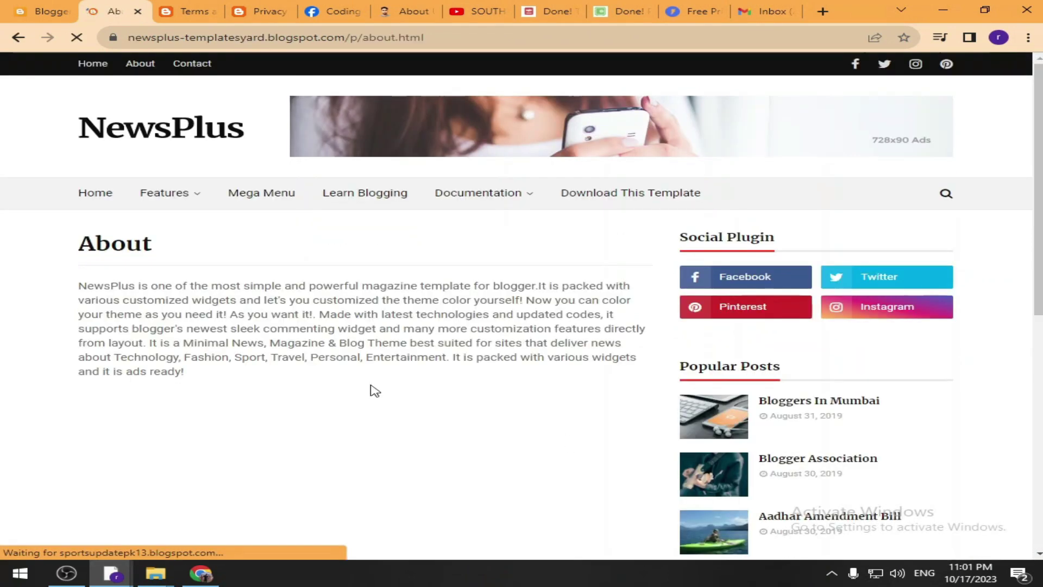
{"action": "key", "text": "alt+Left"}
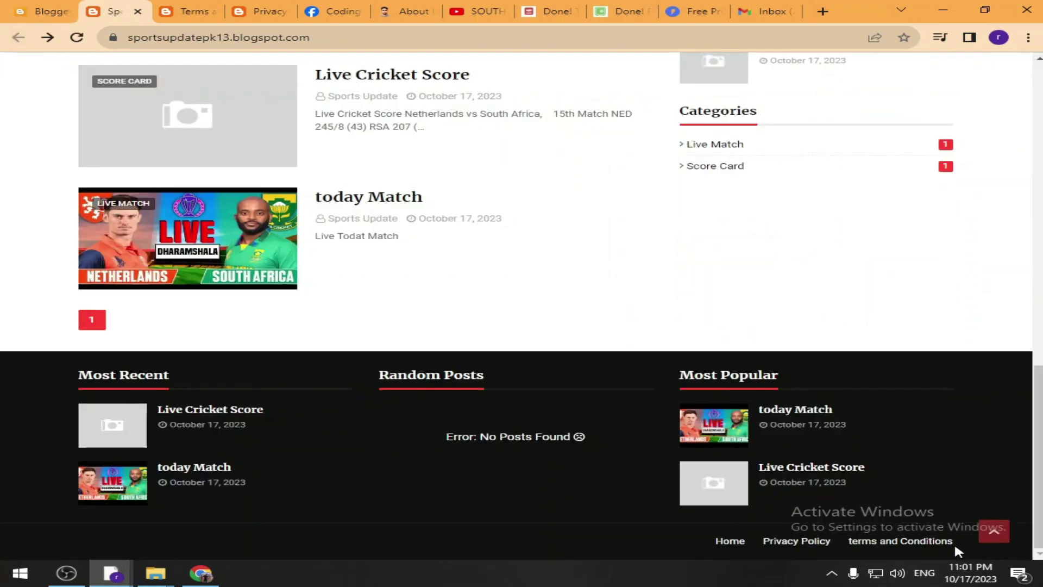
{"action": "left_click", "coordinate": [929, 543]}
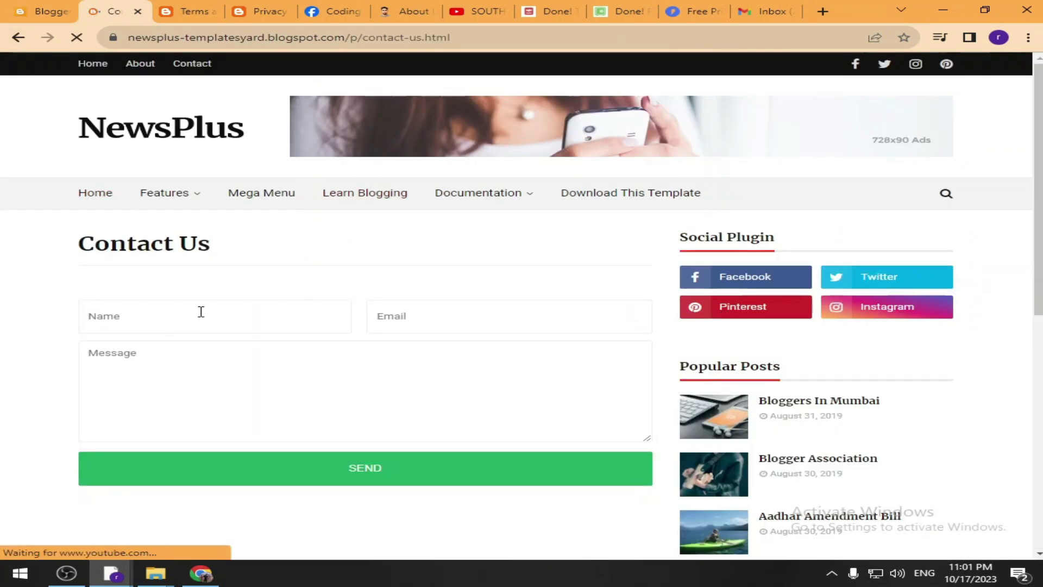
Open the Menu Footer Widget in the blog layout for editing and delete its Home link.
{"action": "left_click", "coordinate": [17, 9]}
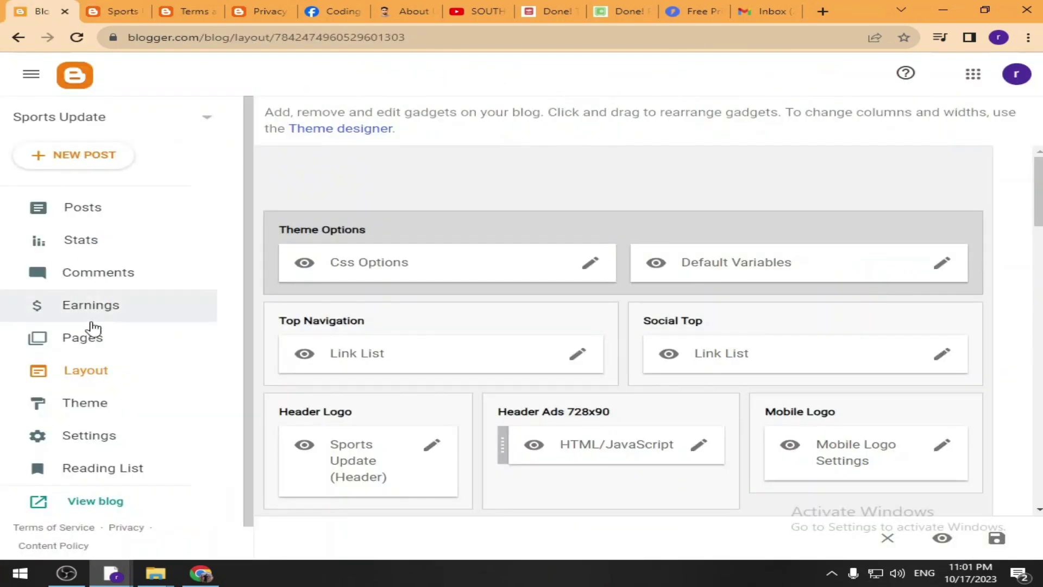
{"action": "scroll", "coordinate": [576, 345], "scroll_direction": "down", "scroll_amount": 15}
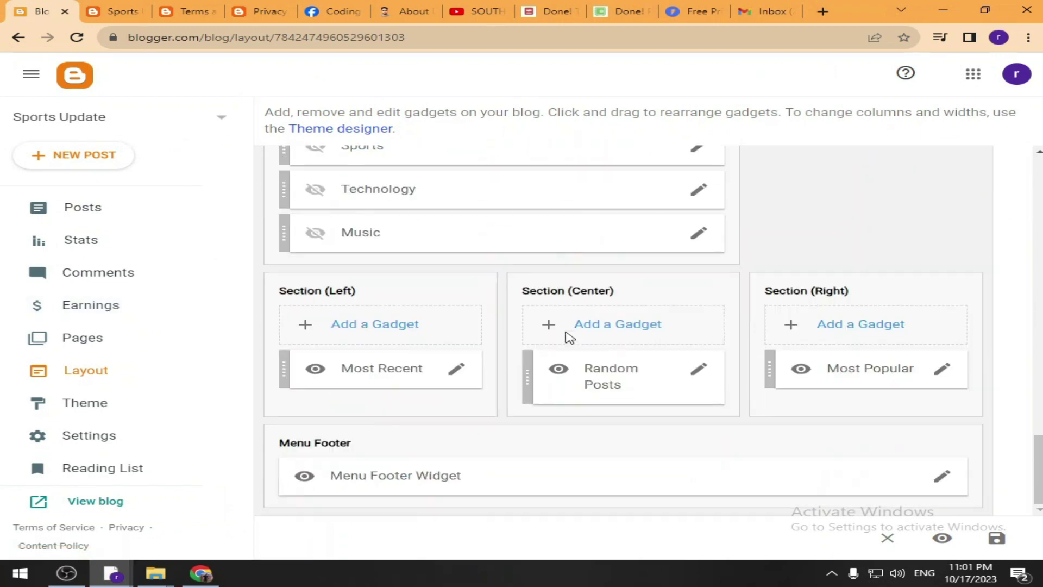
{"action": "left_click", "coordinate": [944, 480]}
{"action": "scroll", "coordinate": [657, 349], "scroll_direction": "down", "scroll_amount": 4}
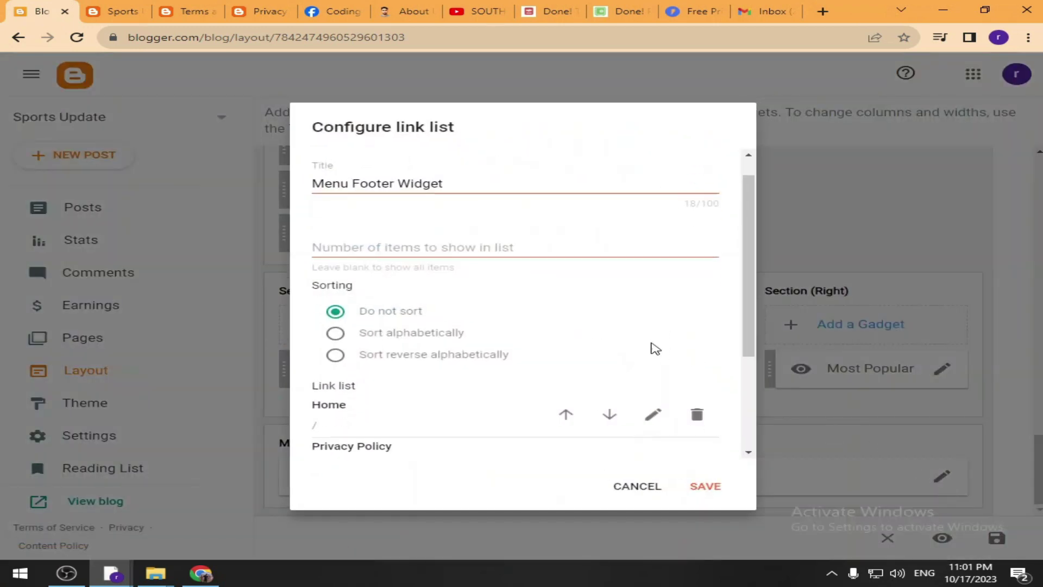
{"action": "left_click", "coordinate": [697, 265]}
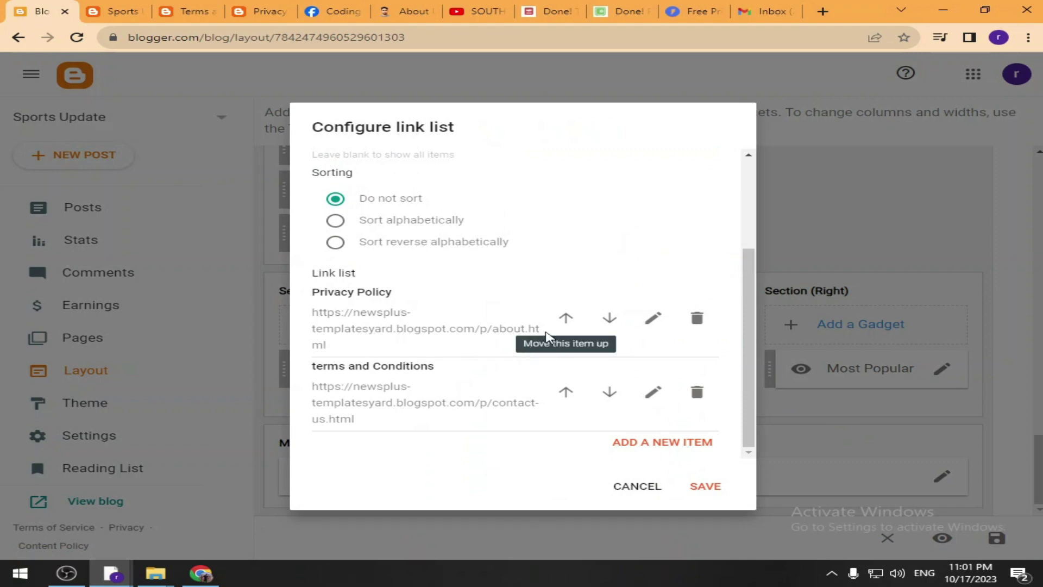
{"action": "left_click", "coordinate": [653, 320]}
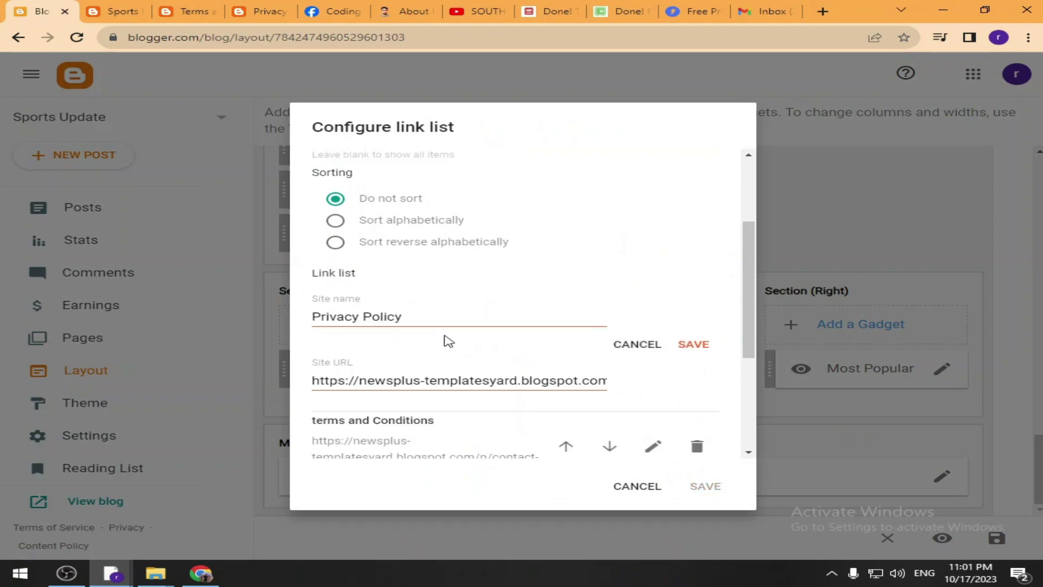
{"action": "left_click", "coordinate": [256, 11]}
{"action": "left_click", "coordinate": [265, 38]}
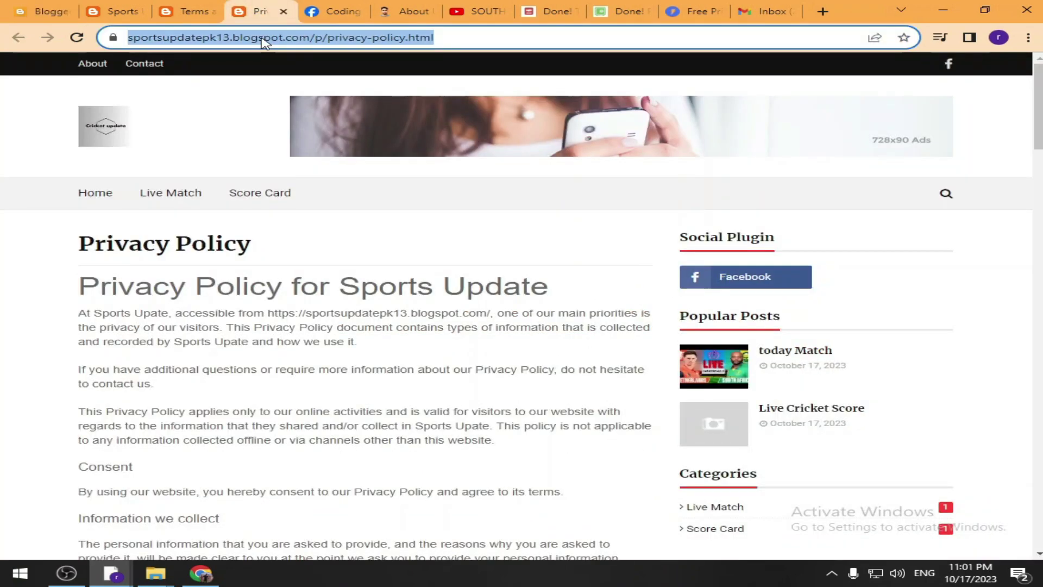
{"action": "key", "text": "ctrl+c"}
{"action": "left_click", "coordinate": [283, 11]}
{"action": "key", "text": "ctrl+v"}
{"action": "left_click", "coordinate": [701, 344]}
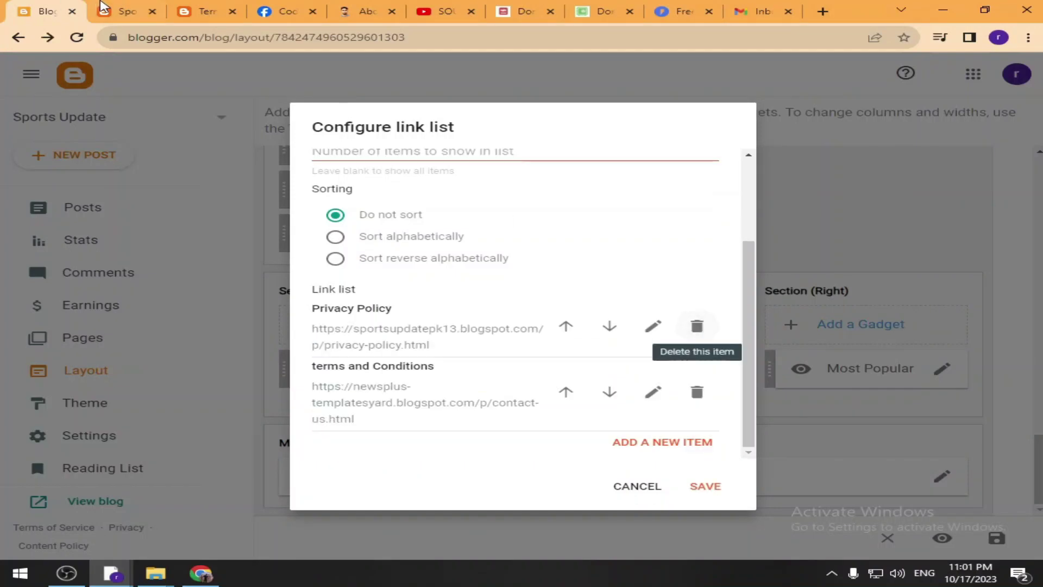
{"action": "left_click", "coordinate": [653, 391]}
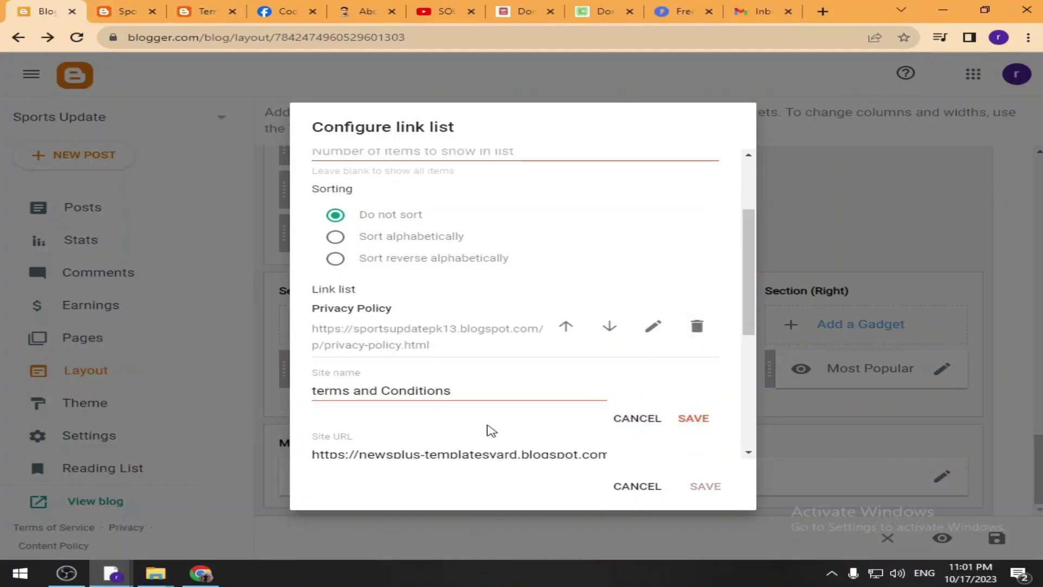
{"action": "left_click", "coordinate": [430, 315]}
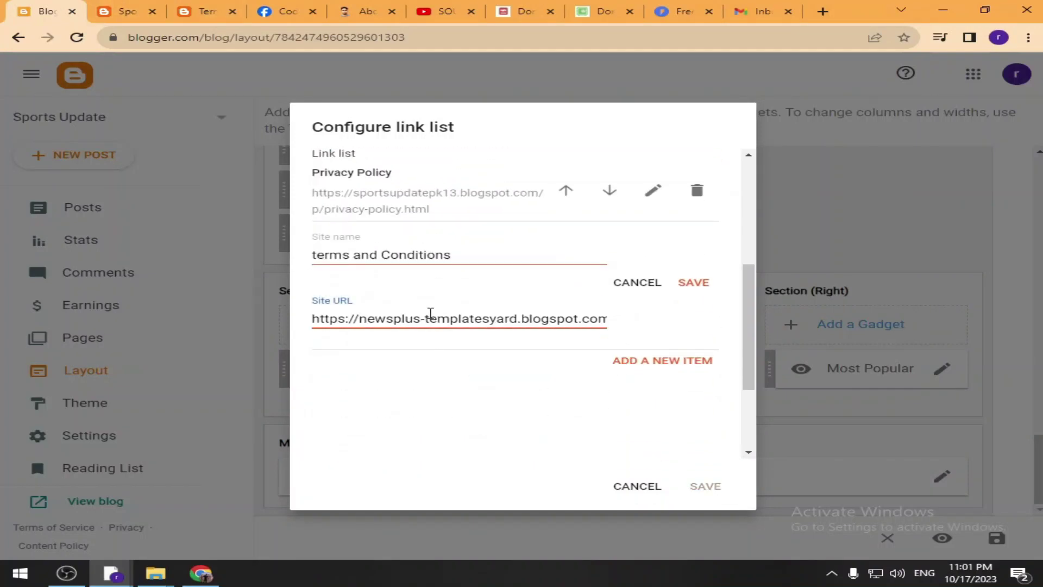
{"action": "left_click", "coordinate": [715, 491]}
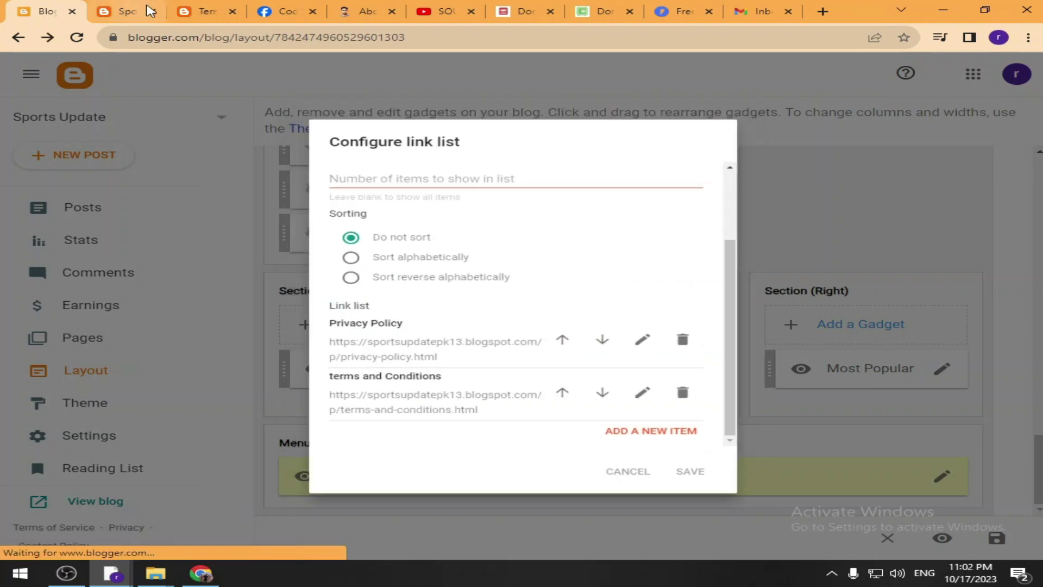
Close the Terms and Conditions tab, reload the live blog, and check the page behind the footer's Privacy Policy link.
{"action": "left_click", "coordinate": [128, 12]}
{"action": "left_click", "coordinate": [215, 13]}
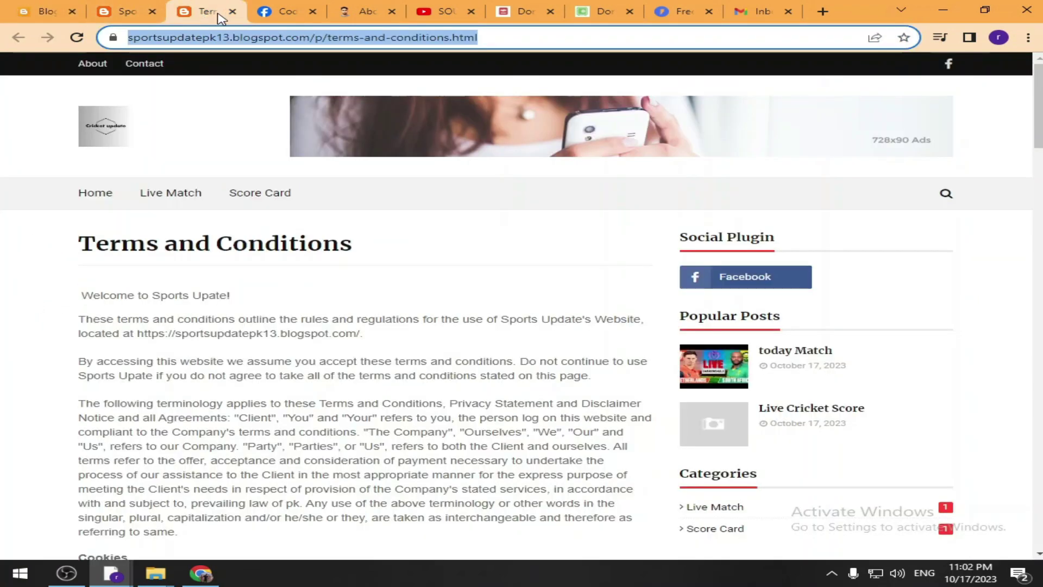
{"action": "left_click", "coordinate": [232, 14]}
{"action": "left_click", "coordinate": [125, 11]}
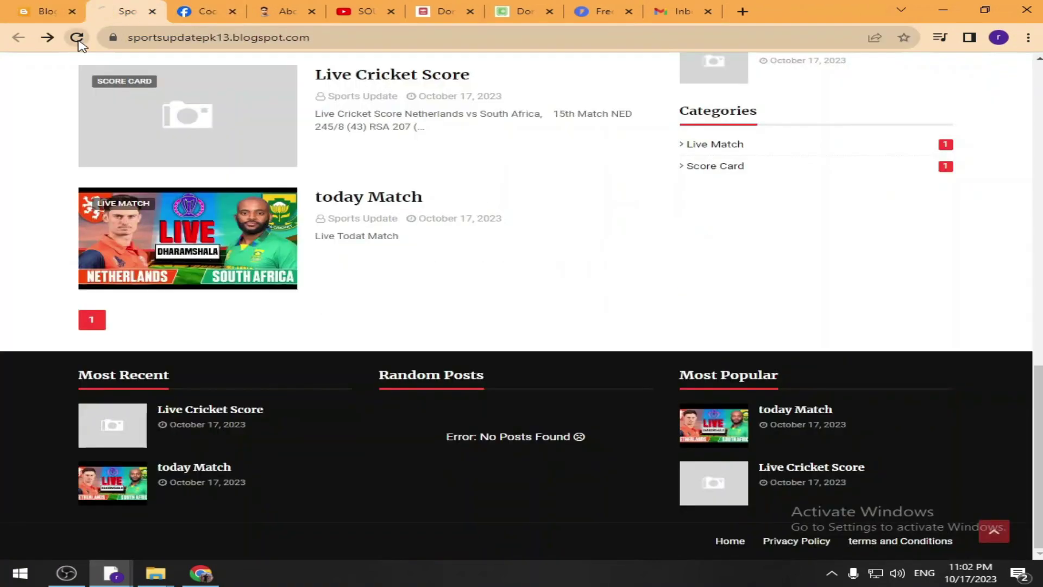
{"action": "left_click", "coordinate": [77, 38]}
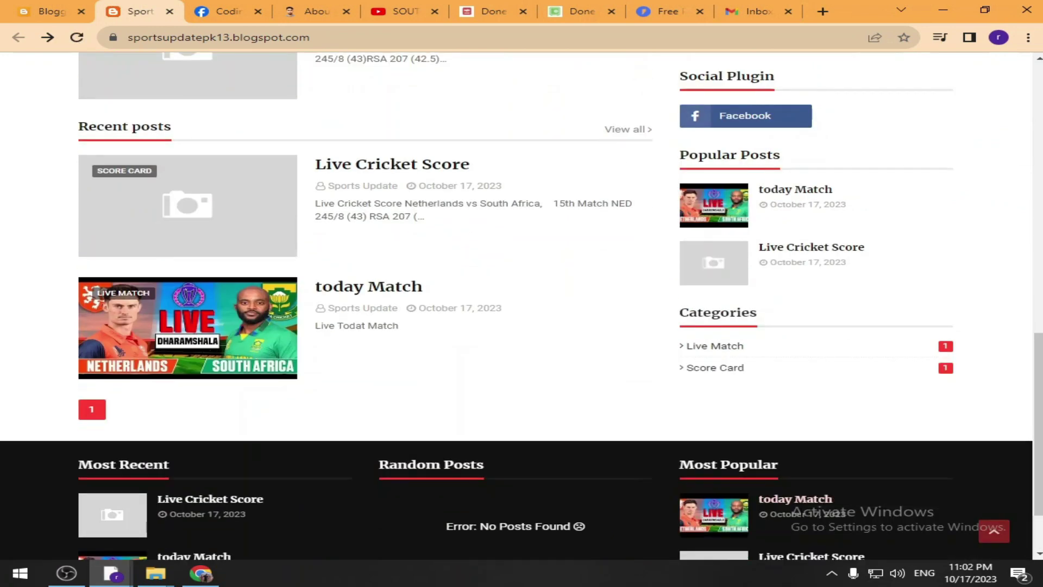
{"action": "scroll", "coordinate": [804, 497], "scroll_direction": "down", "scroll_amount": 2}
{"action": "left_click", "coordinate": [815, 541]}
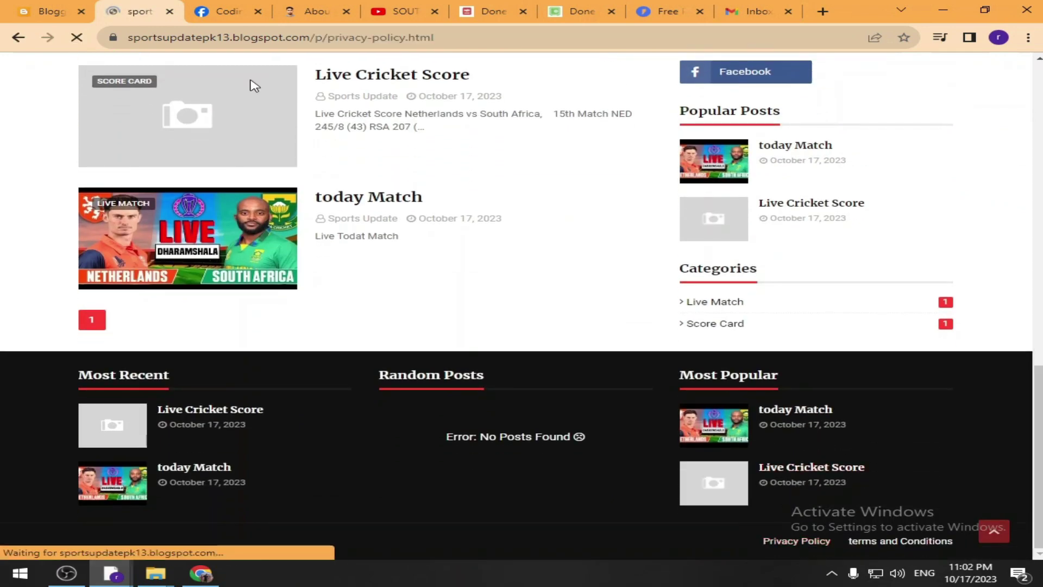
{"action": "scroll", "coordinate": [293, 267], "scroll_direction": "down", "scroll_amount": 4}
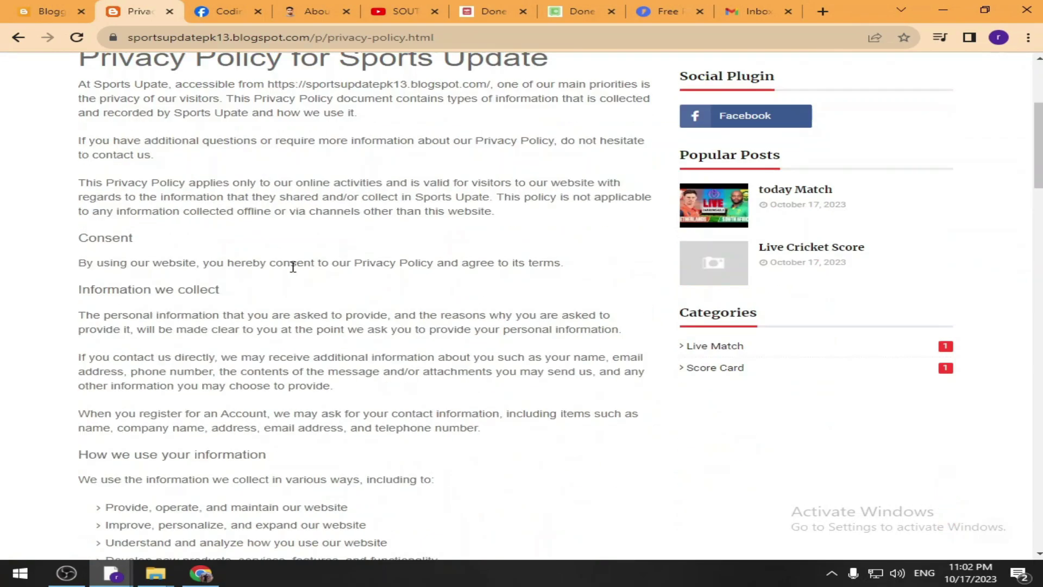
{"action": "scroll", "coordinate": [293, 266], "scroll_direction": "down", "scroll_amount": 15}
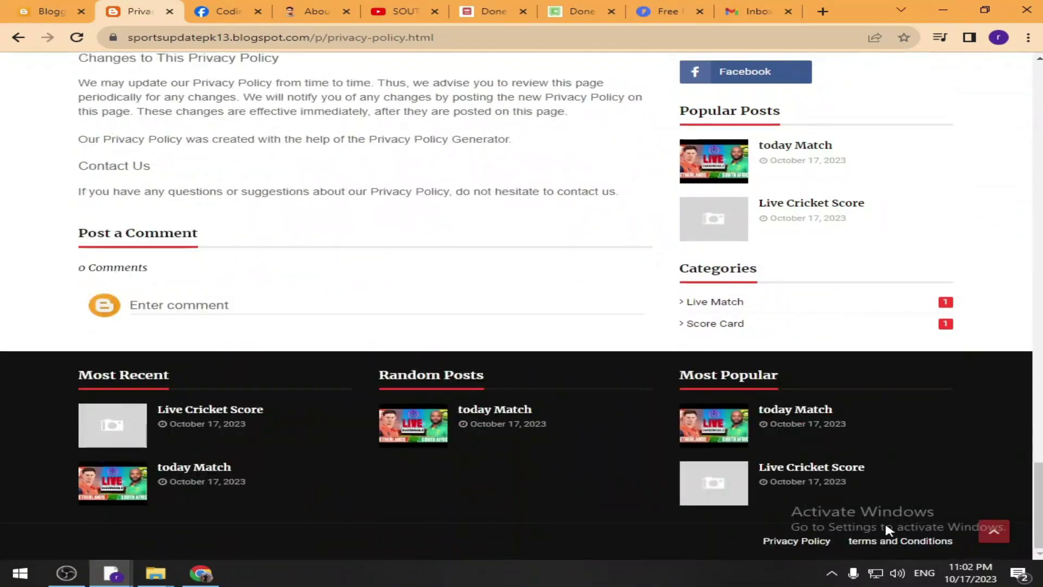
Check the page behind the footer's terms and Conditions link, and return to the blog's home page.
{"action": "left_click", "coordinate": [887, 541]}
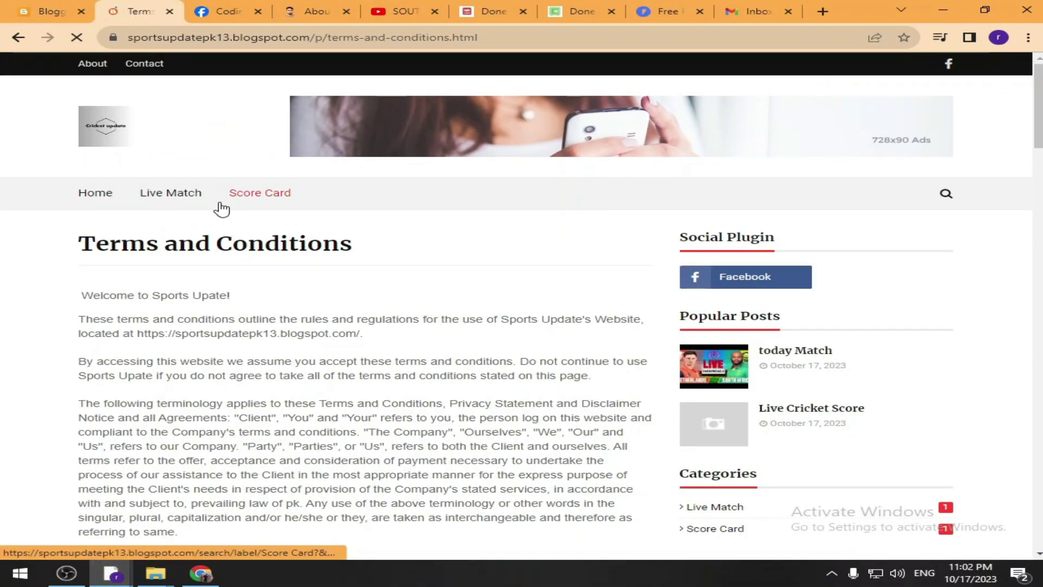
{"action": "scroll", "coordinate": [221, 209], "scroll_direction": "down", "scroll_amount": 7}
{"action": "scroll", "coordinate": [227, 215], "scroll_direction": "up", "scroll_amount": 7}
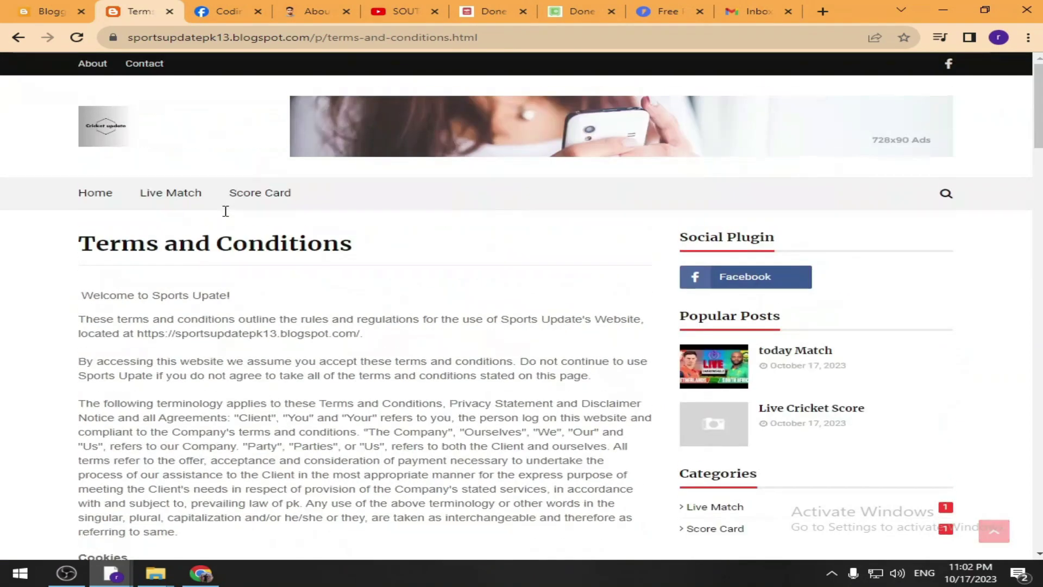
{"action": "left_click", "coordinate": [101, 130]}
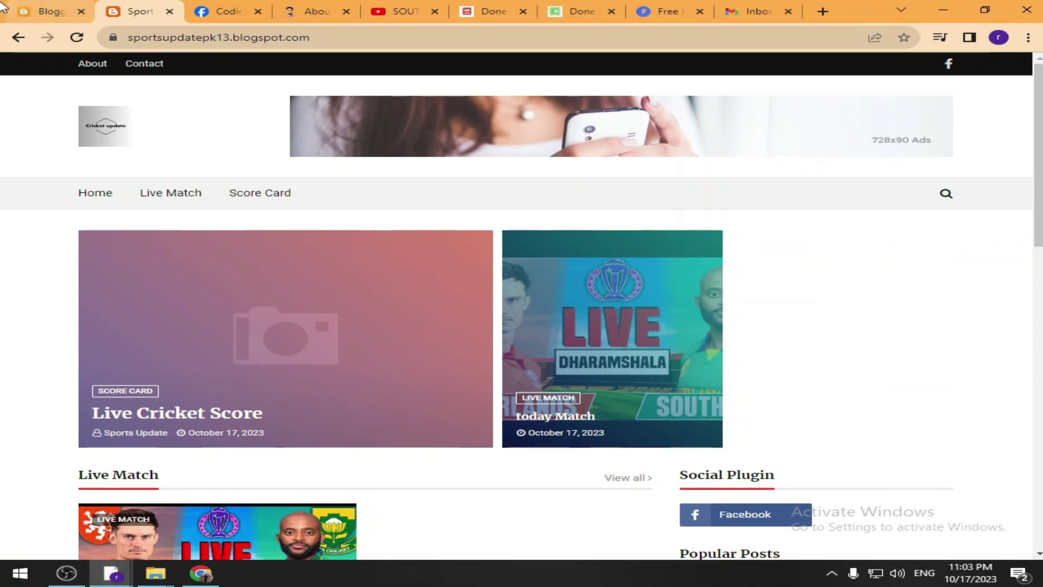
Open the blog's settings in Blogger and launch Google Search Console from the Crawlers and indexing section.
{"action": "key", "text": "ctrl+shift+Tab"}
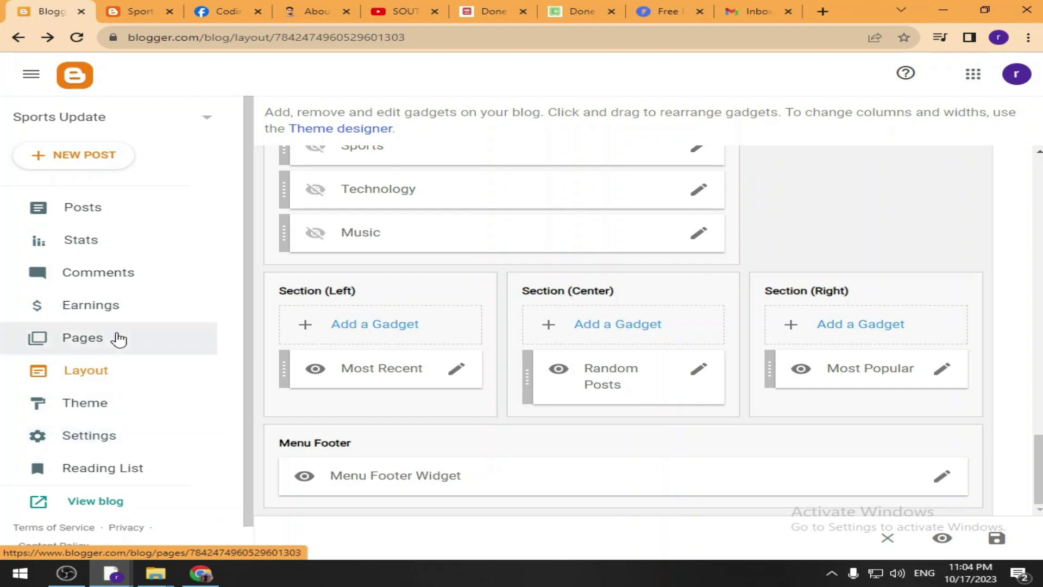
{"action": "scroll", "coordinate": [110, 401], "scroll_direction": "down", "scroll_amount": 1}
{"action": "left_click", "coordinate": [110, 400]}
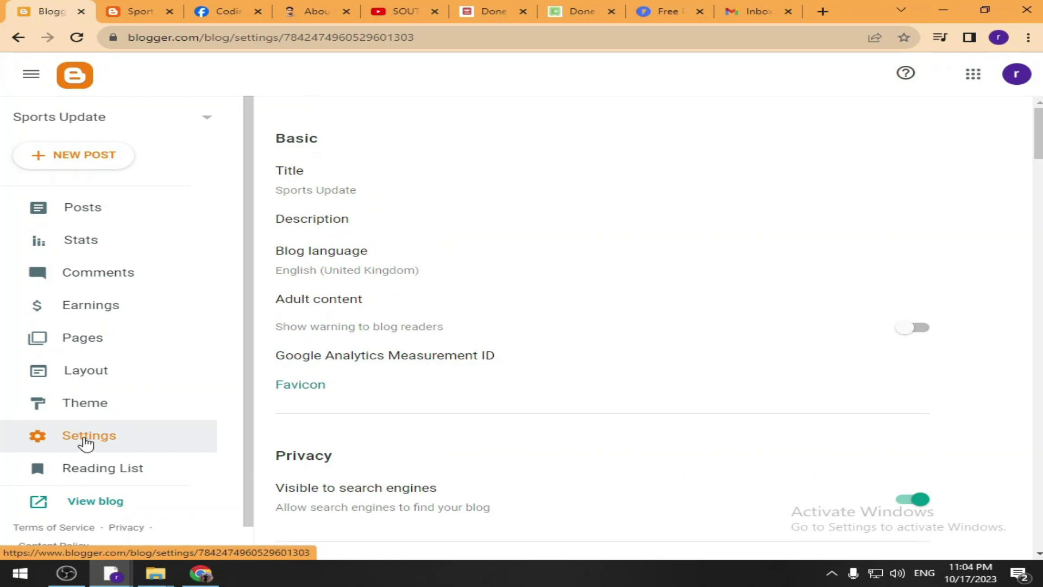
{"action": "scroll", "coordinate": [671, 296], "scroll_direction": "down", "scroll_amount": 7}
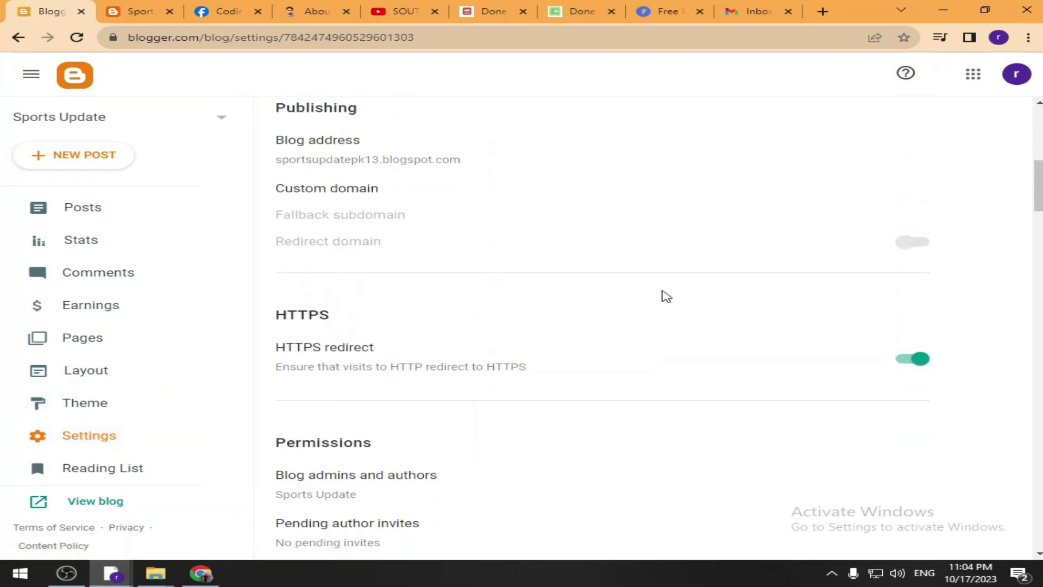
{"action": "scroll", "coordinate": [666, 296], "scroll_direction": "down", "scroll_amount": 9}
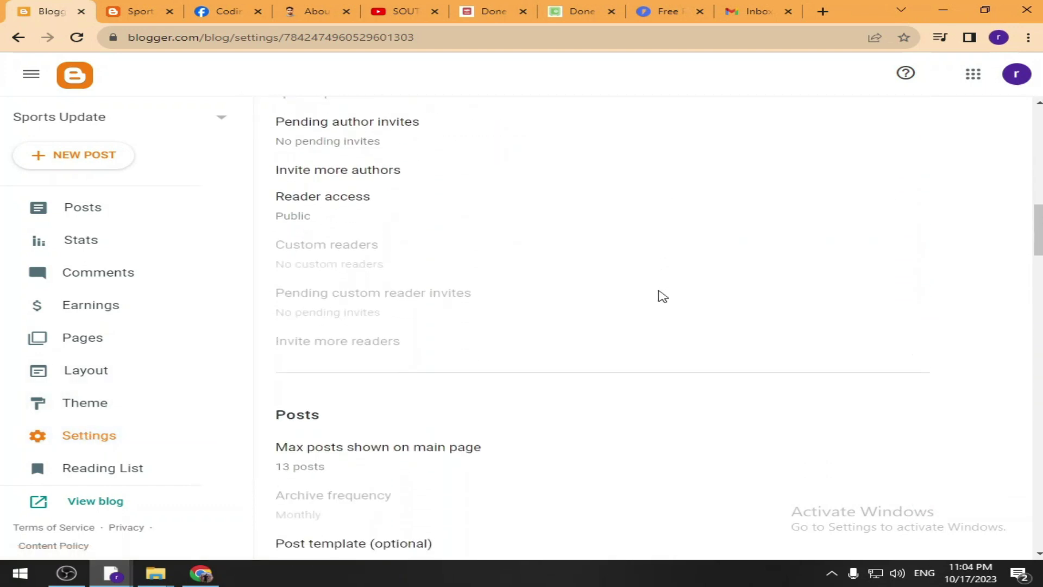
{"action": "scroll", "coordinate": [663, 297], "scroll_direction": "down", "scroll_amount": 15}
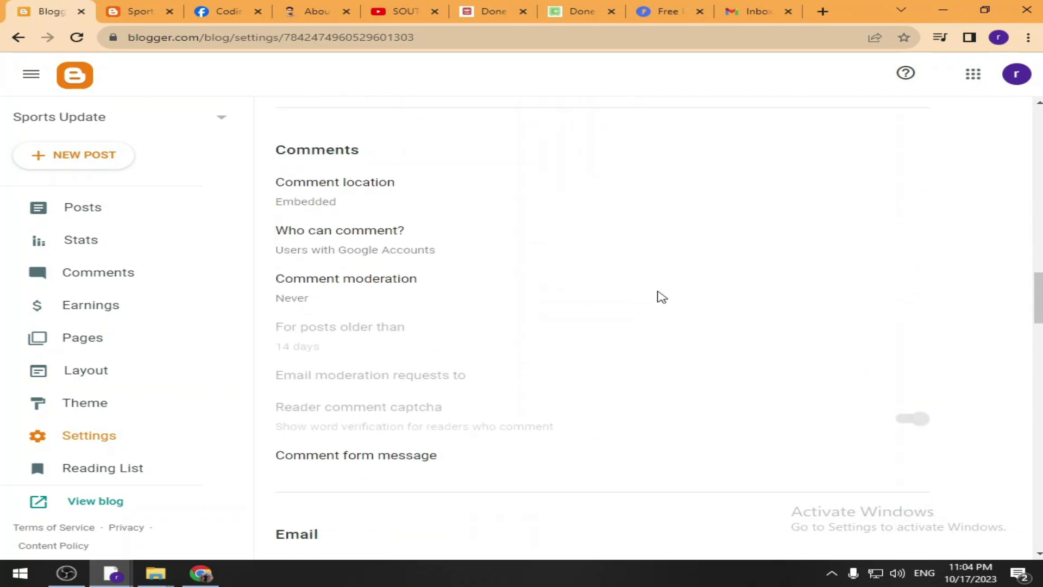
{"action": "scroll", "coordinate": [660, 298], "scroll_direction": "down", "scroll_amount": 15}
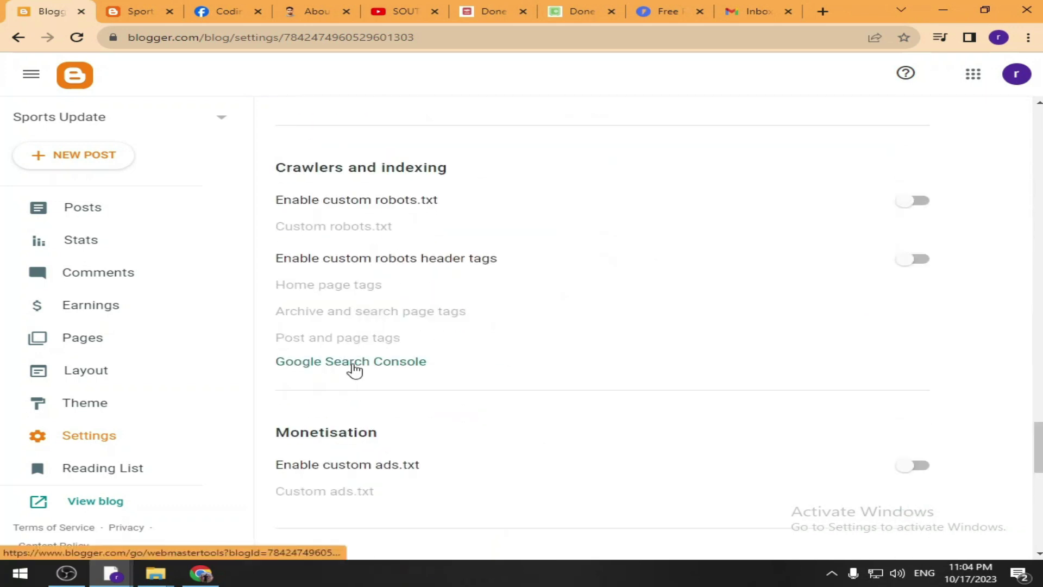
{"action": "left_click", "coordinate": [354, 368]}
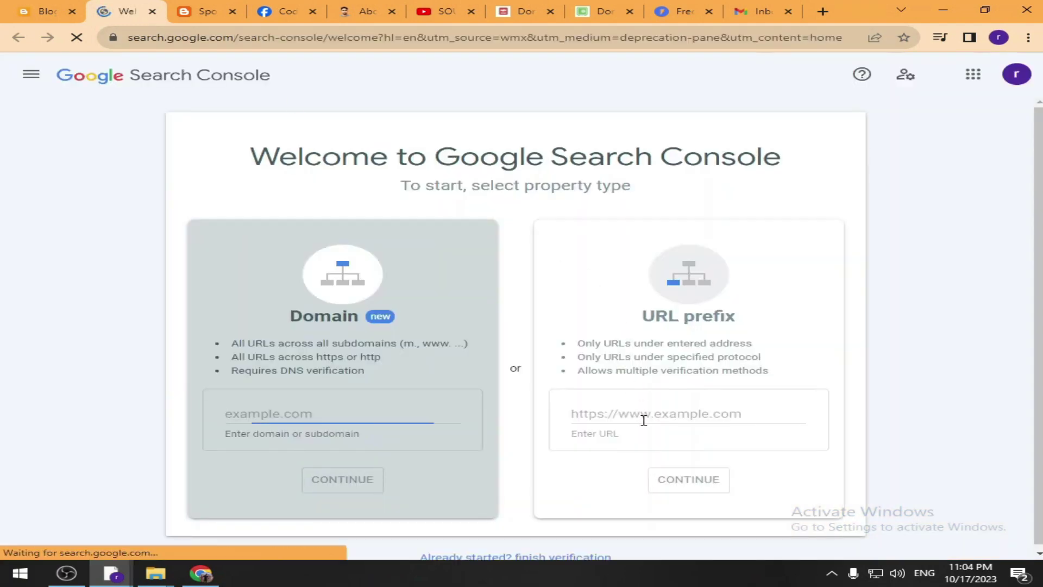
{"action": "left_click", "coordinate": [612, 413]}
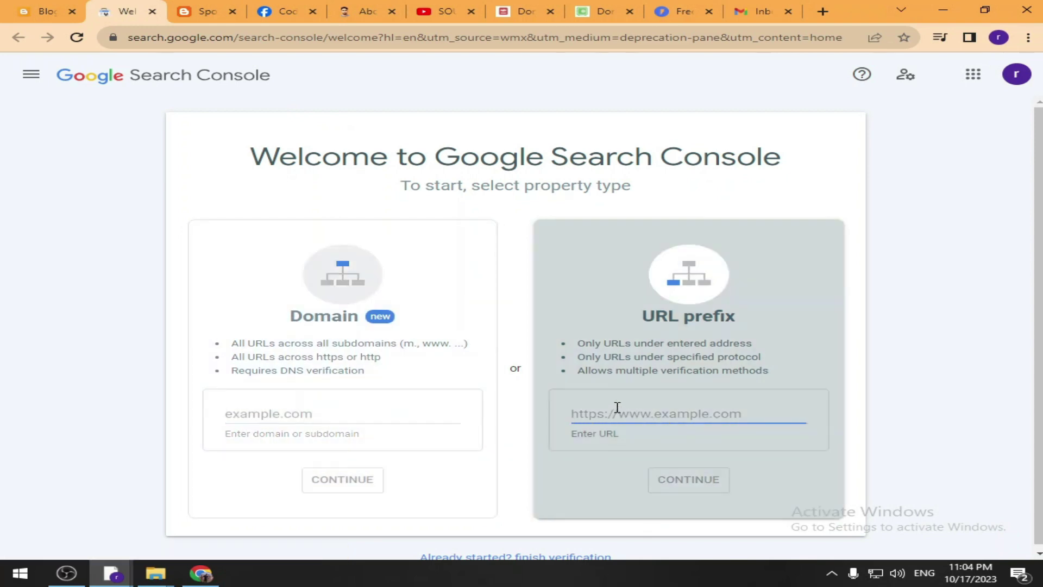
{"action": "left_click", "coordinate": [201, 11]}
{"action": "right_click", "coordinate": [202, 33]}
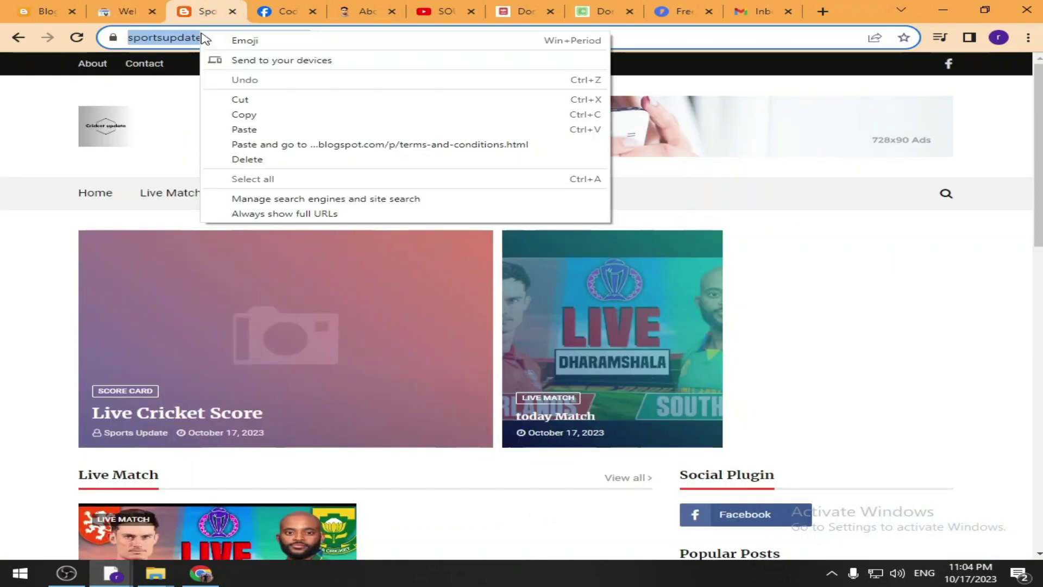
{"action": "left_click", "coordinate": [265, 115]}
{"action": "left_click", "coordinate": [124, 11]}
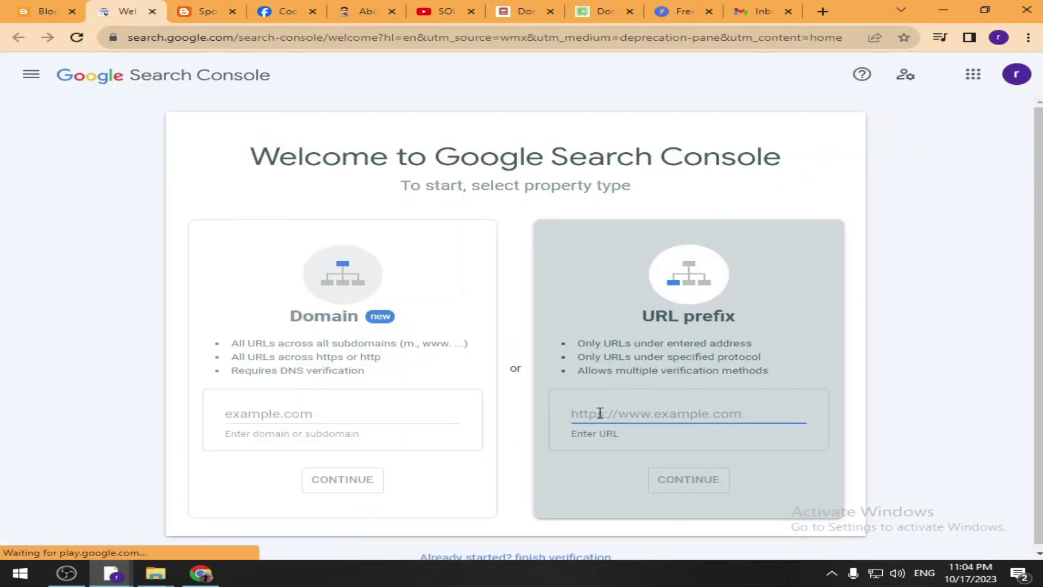
{"action": "key", "text": "ctrl+v"}
{"action": "left_click", "coordinate": [689, 479]}
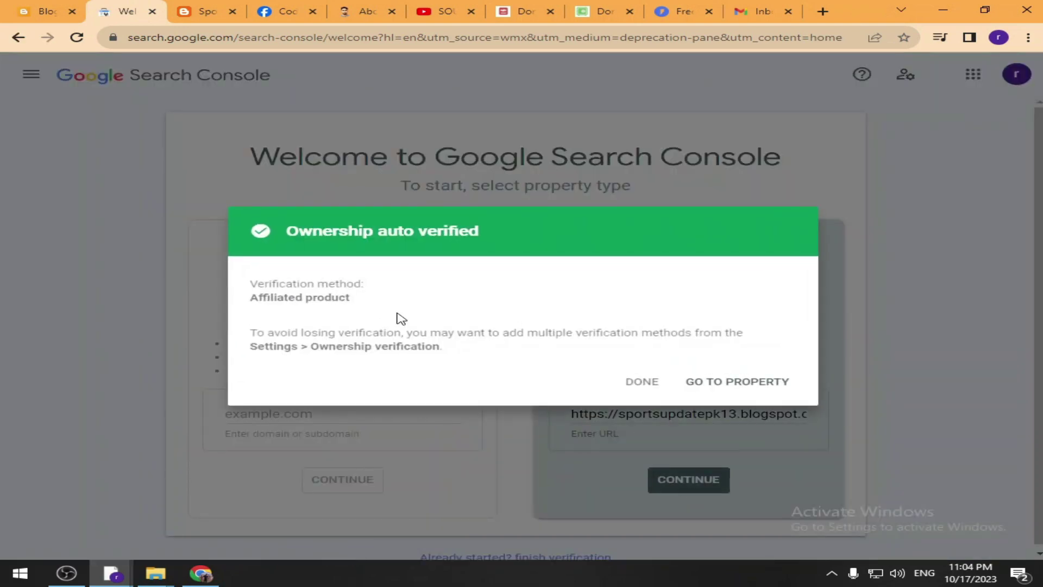
{"action": "left_click", "coordinate": [716, 385]}
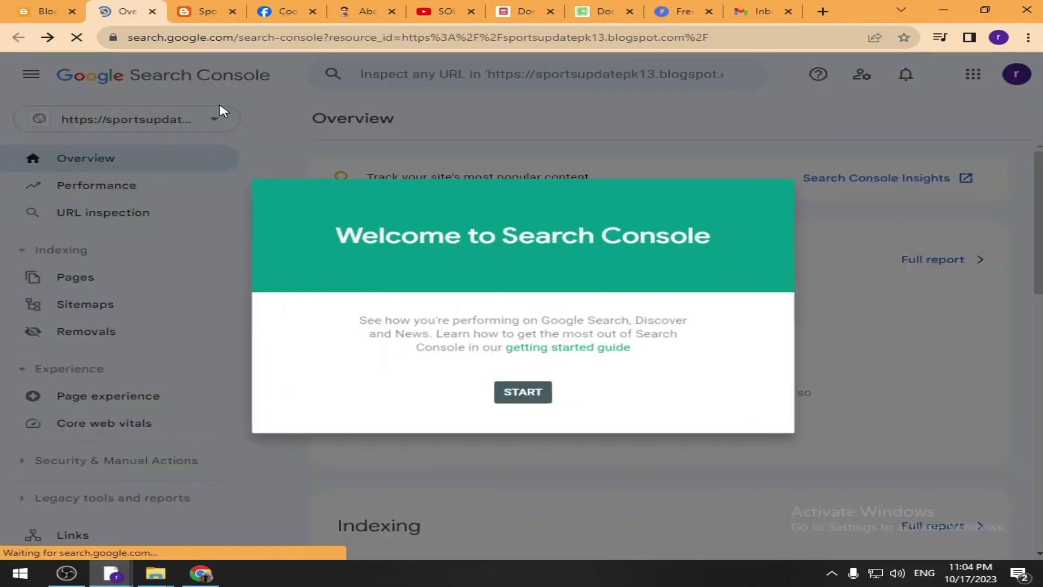
Dismiss the welcome and overview tips, check the property's messages, and view its Performance report.
{"action": "left_click", "coordinate": [529, 392]}
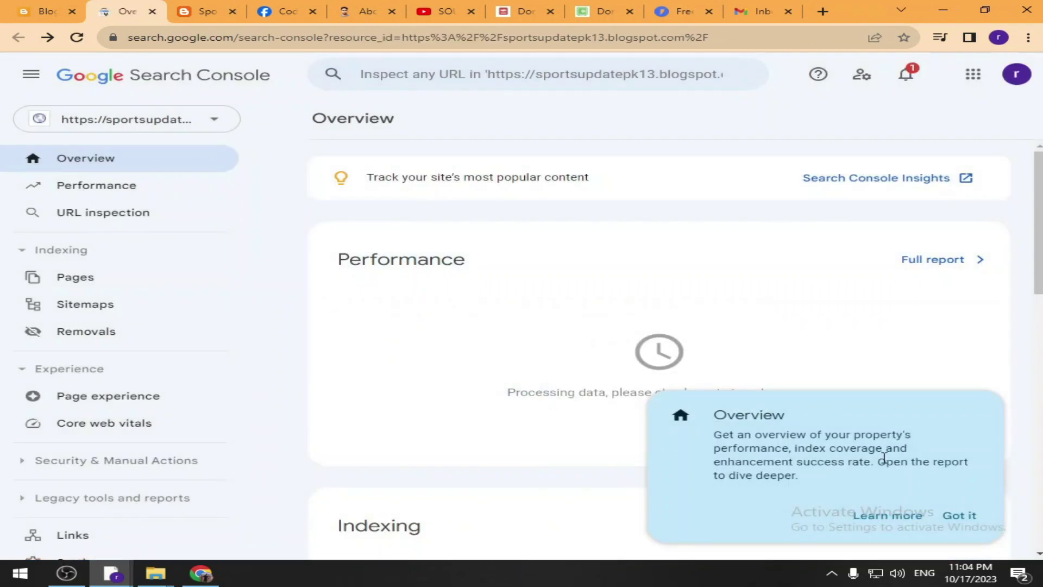
{"action": "left_click", "coordinate": [972, 517]}
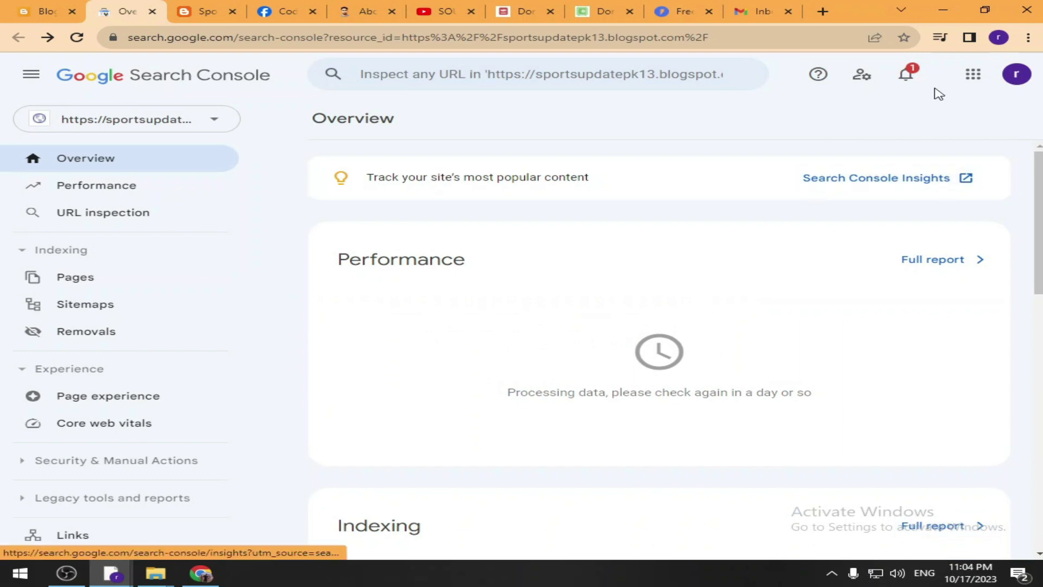
{"action": "left_click", "coordinate": [906, 74]}
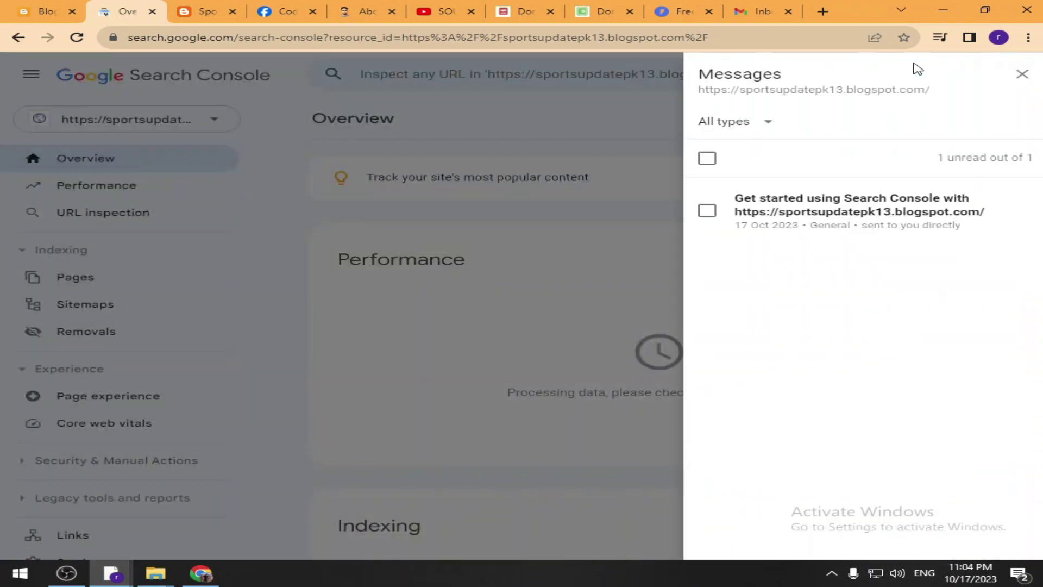
{"action": "left_click", "coordinate": [1020, 78]}
{"action": "left_click", "coordinate": [117, 191]}
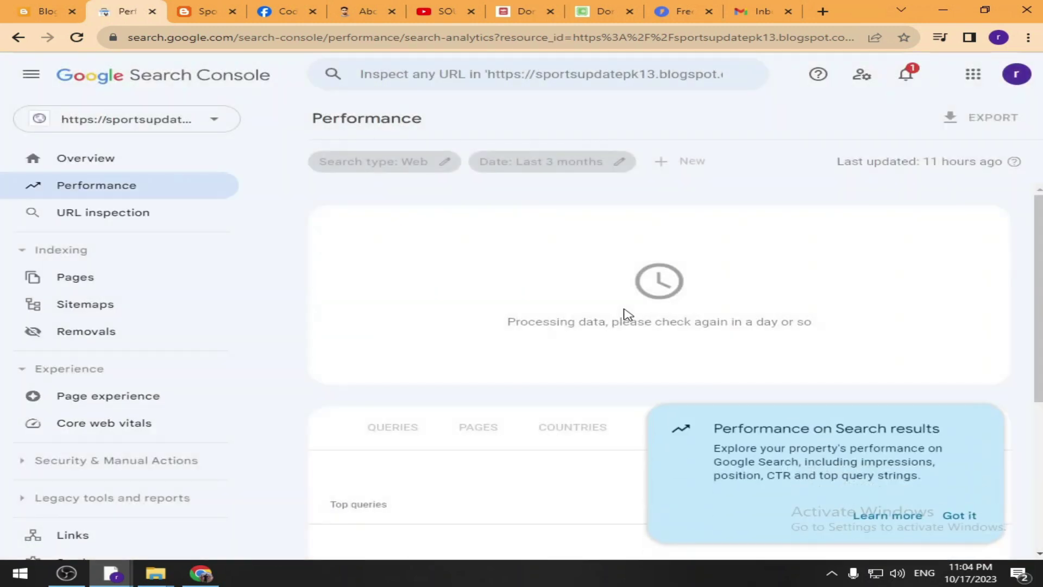
{"action": "left_click", "coordinate": [46, 11]}
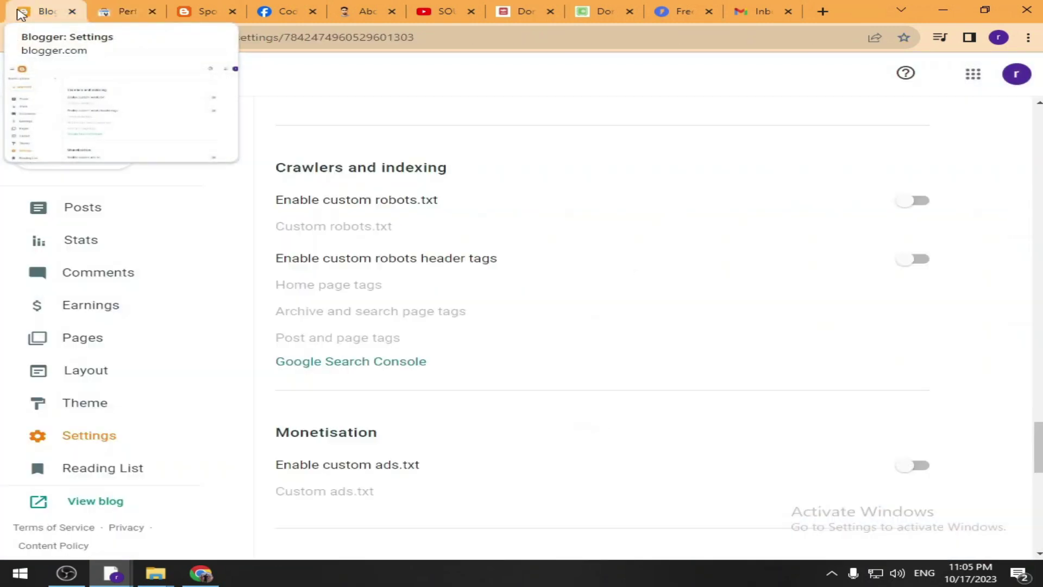
{"action": "left_click", "coordinate": [126, 10]}
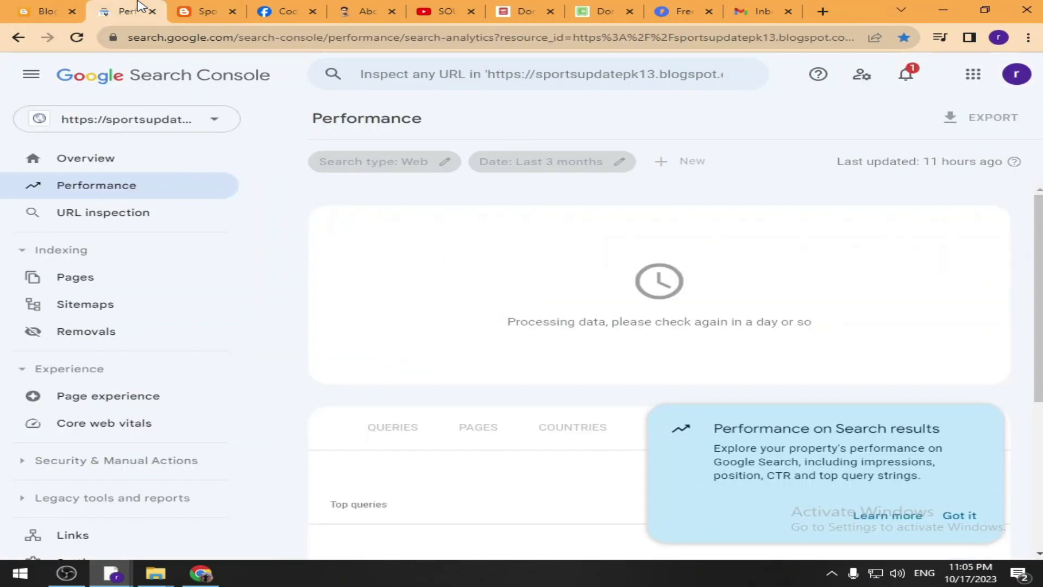
{"action": "left_click", "coordinate": [97, 223]}
{"action": "left_click", "coordinate": [38, 12]}
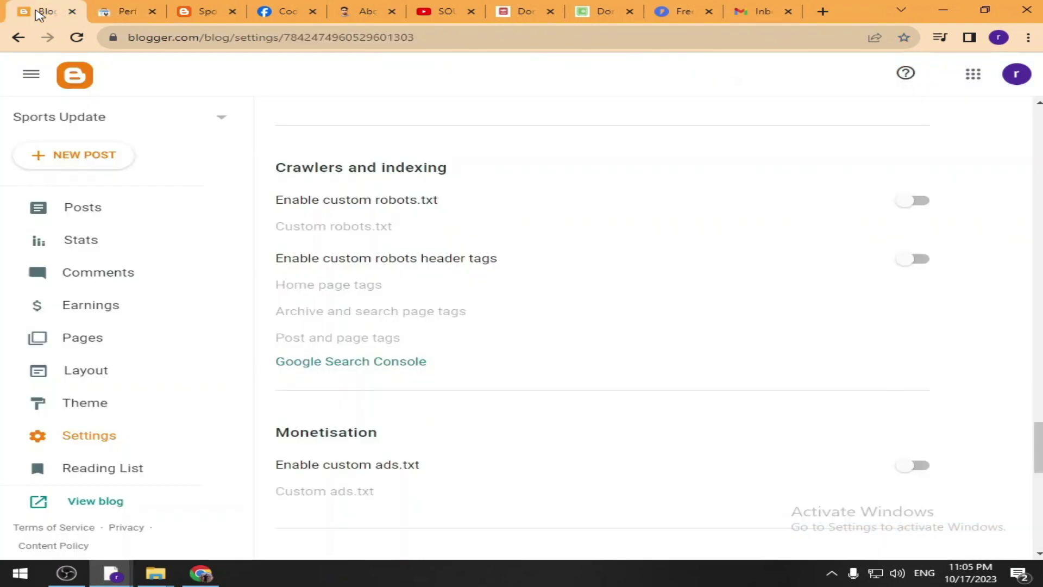
Copy the address of the blog's Live Cricket Score post and inspect that URL in Search Console.
{"action": "left_click", "coordinate": [199, 11]}
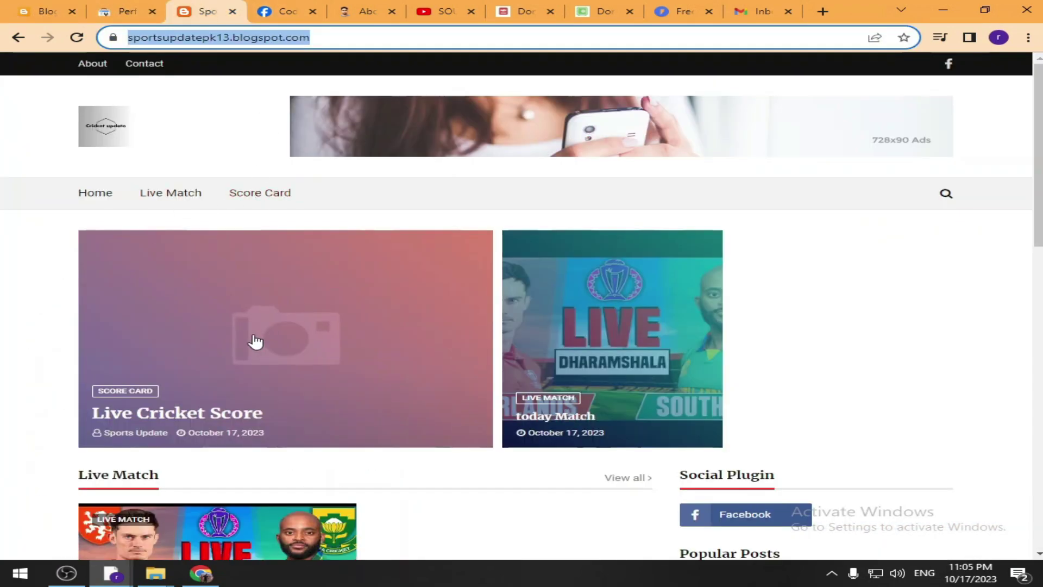
{"action": "scroll", "coordinate": [258, 338], "scroll_direction": "down", "scroll_amount": 1}
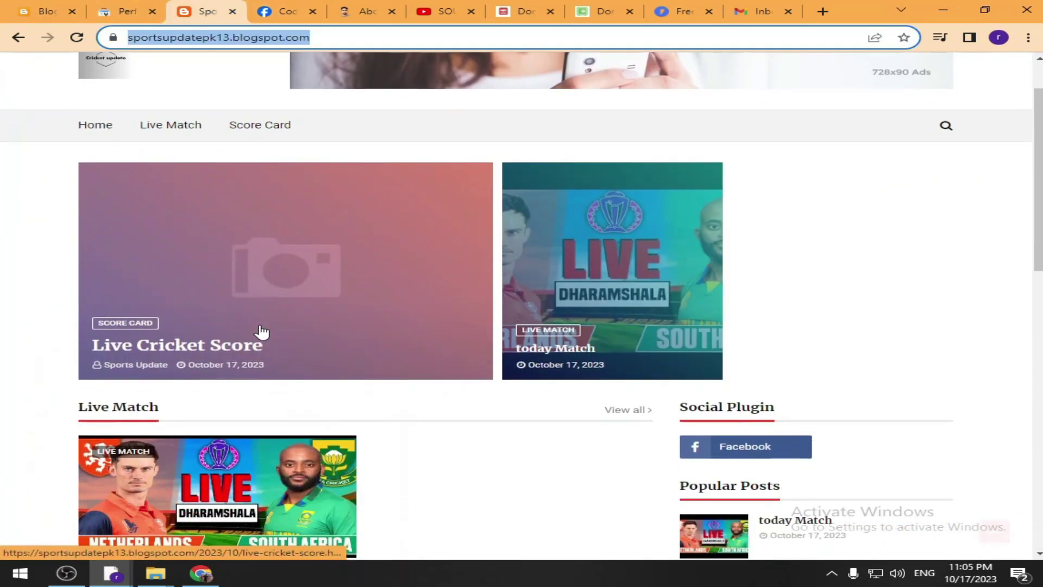
{"action": "left_click", "coordinate": [239, 349]}
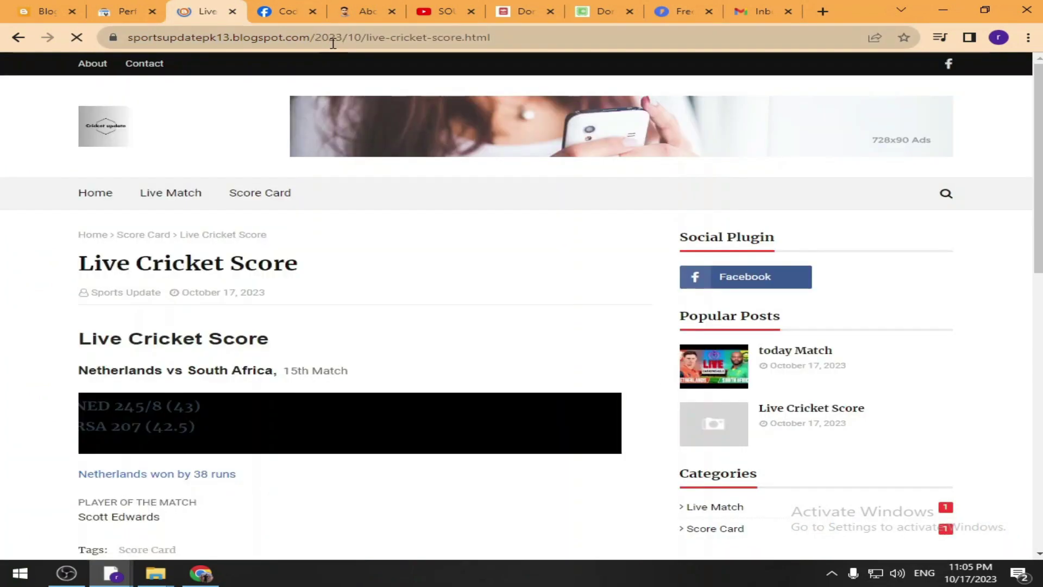
{"action": "left_click", "coordinate": [333, 42]}
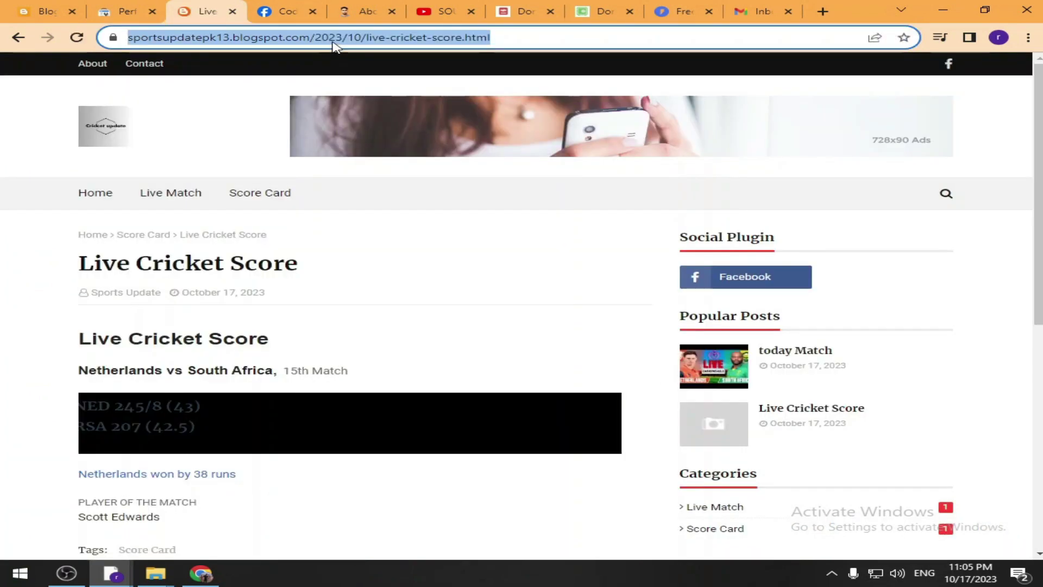
{"action": "left_click", "coordinate": [125, 11]}
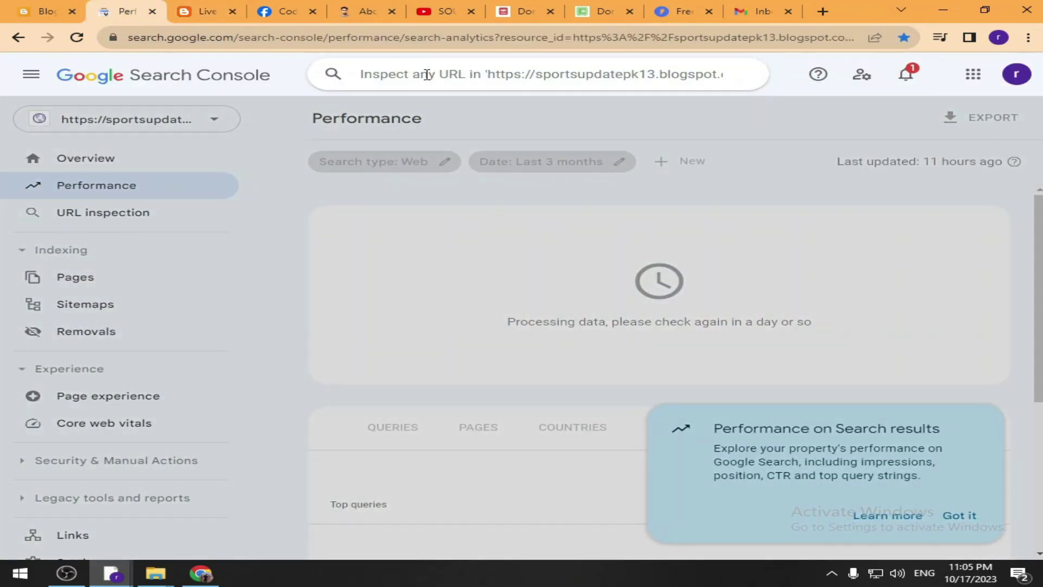
{"action": "key", "text": "ctrl+v"}
{"action": "key", "text": "Return"}
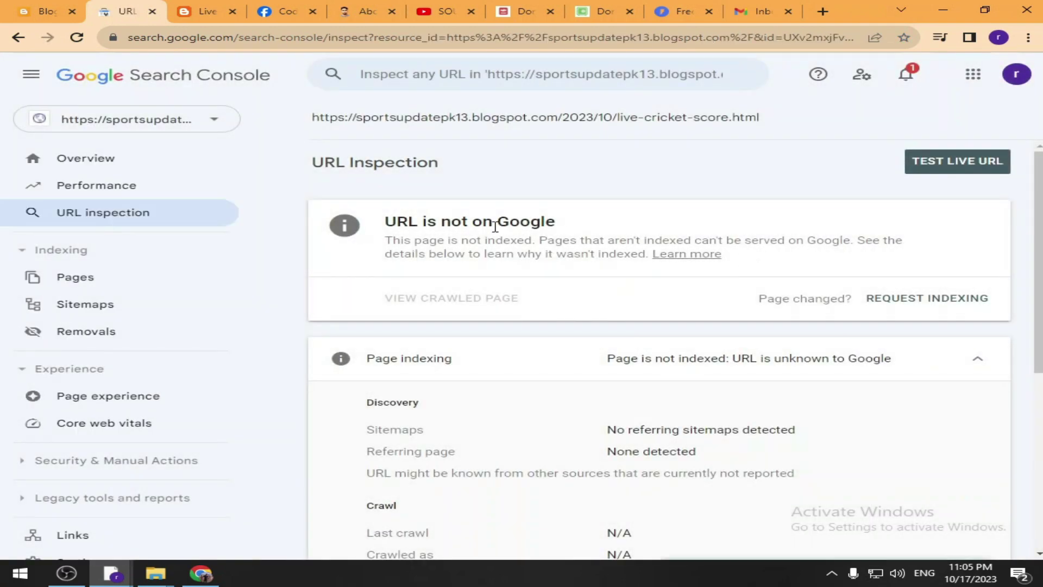
Test the Live Cricket Score post's live URL and request its indexing, dismissing the confirmation and the URL inspection tip.
{"action": "left_click", "coordinate": [913, 163]}
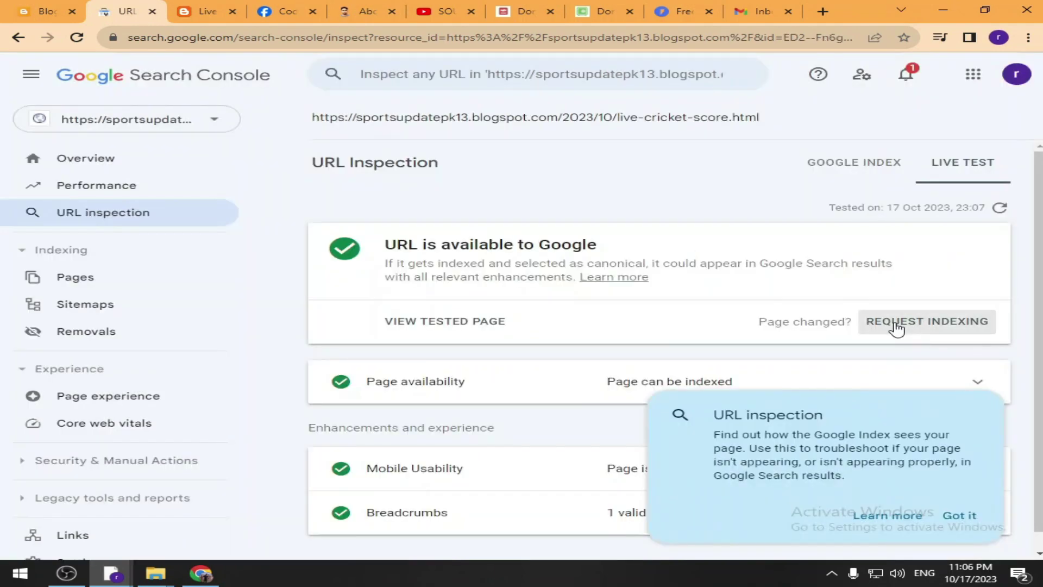
{"action": "left_click", "coordinate": [897, 324]}
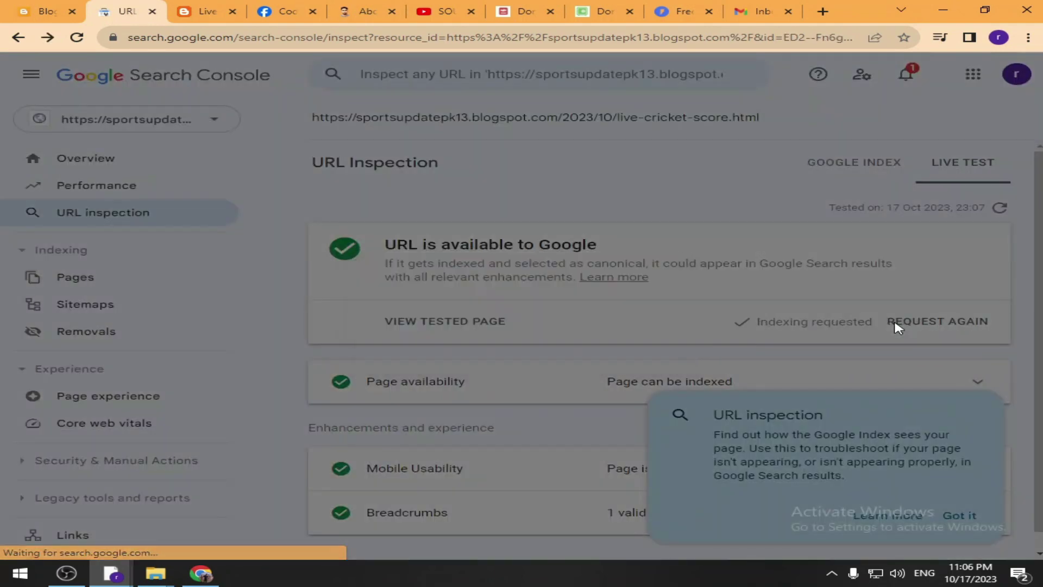
{"action": "left_click", "coordinate": [795, 360]}
{"action": "left_click", "coordinate": [958, 515]}
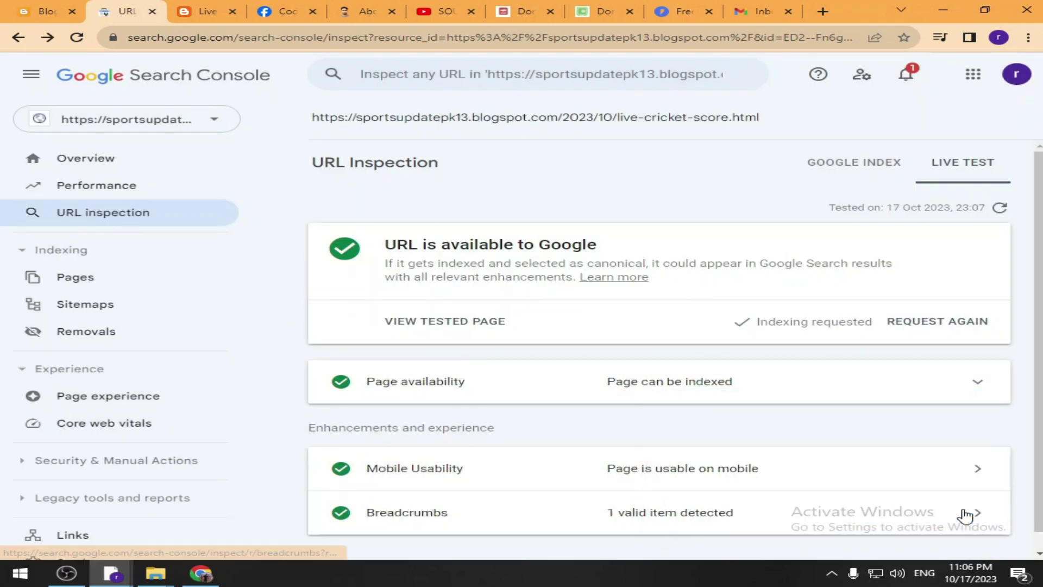
Open the property's Sitemaps report and begin entering a new sitemap URL.
{"action": "left_click", "coordinate": [182, 81]}
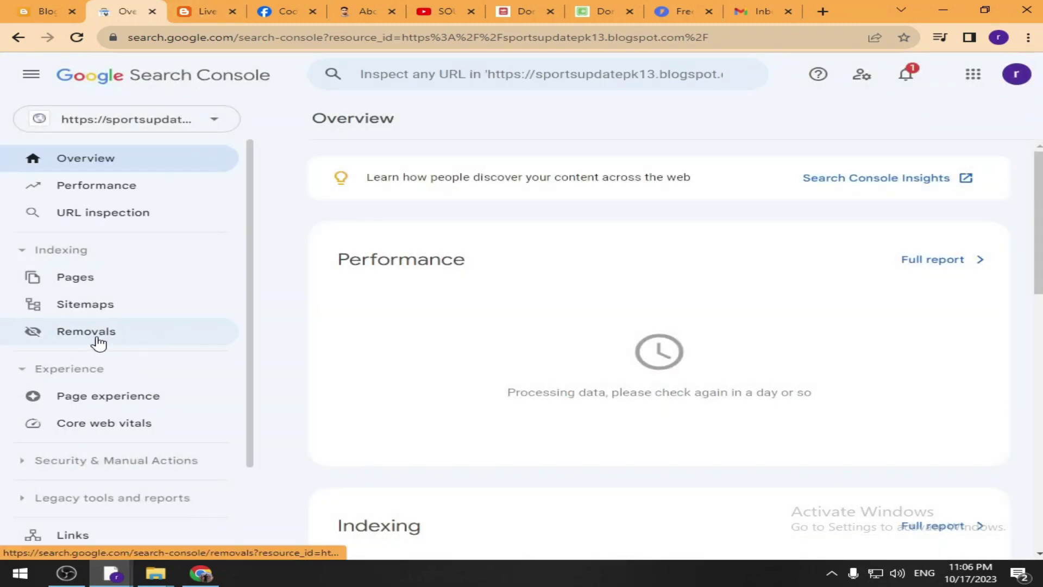
{"action": "left_click", "coordinate": [84, 309]}
{"action": "left_click", "coordinate": [602, 217]}
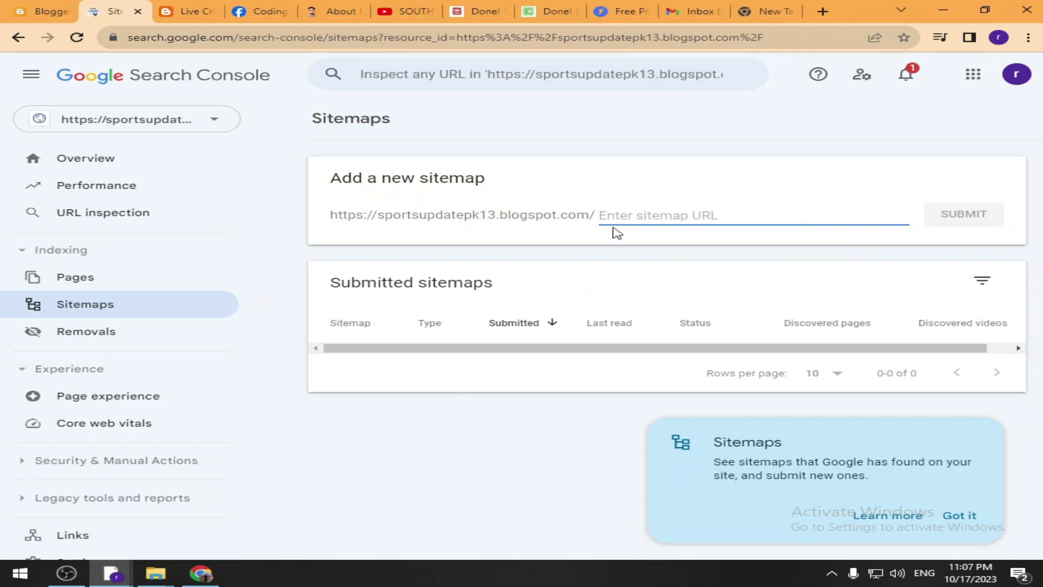
Search Google for "blogger sitemap" and open labnol.org's Generate XML Sitemaps for Google and Bing Search page.
{"action": "left_click", "coordinate": [766, 11]}
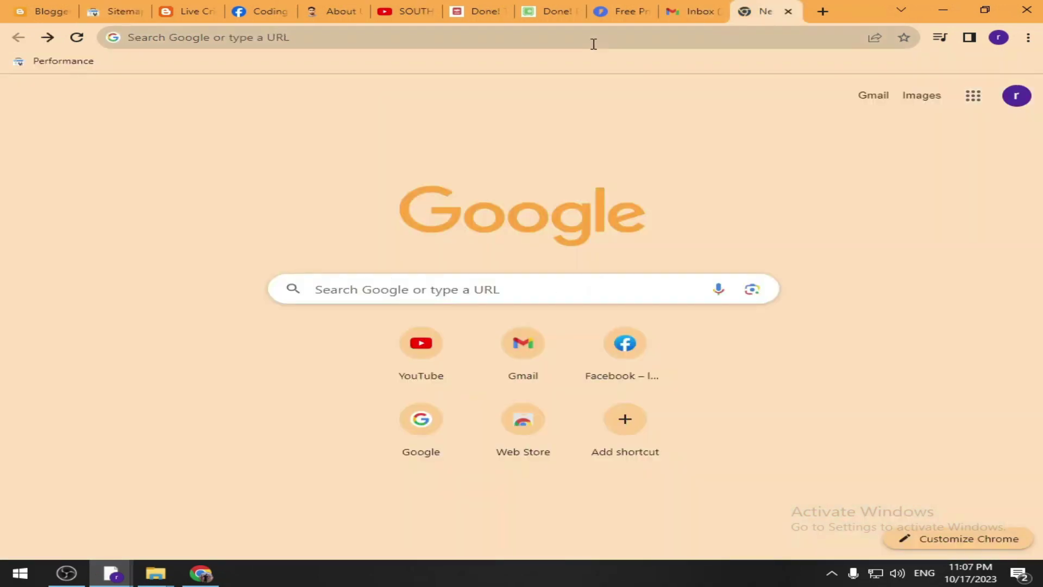
{"action": "left_click", "coordinate": [593, 38]}
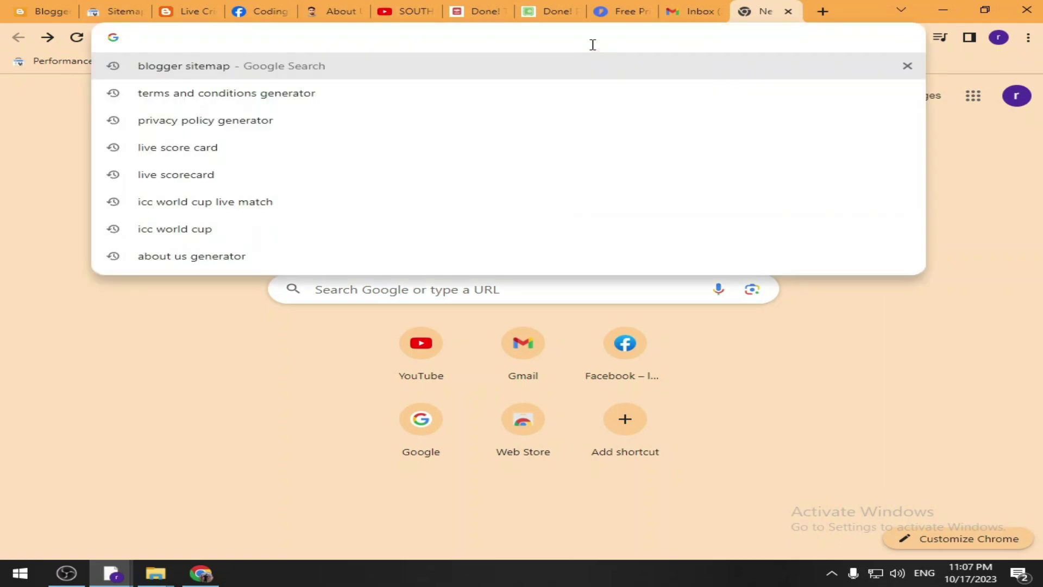
{"action": "type", "text": "blogger"}
{"action": "key", "text": "Down"}
{"action": "key", "text": "Return"}
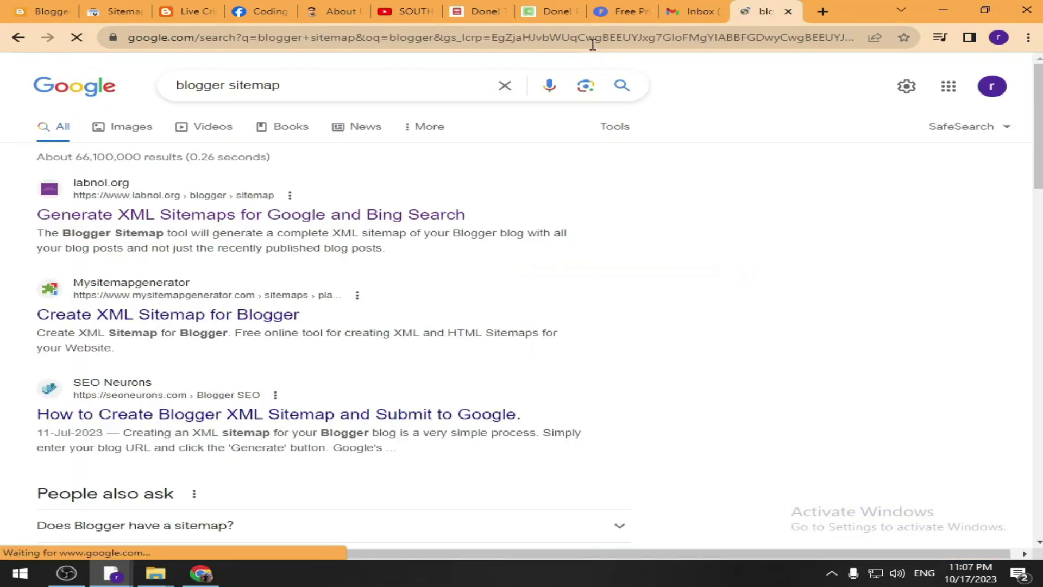
{"action": "left_click", "coordinate": [121, 216]}
Copy the home page address of the Sports Update blog.
{"action": "left_click", "coordinate": [187, 11]}
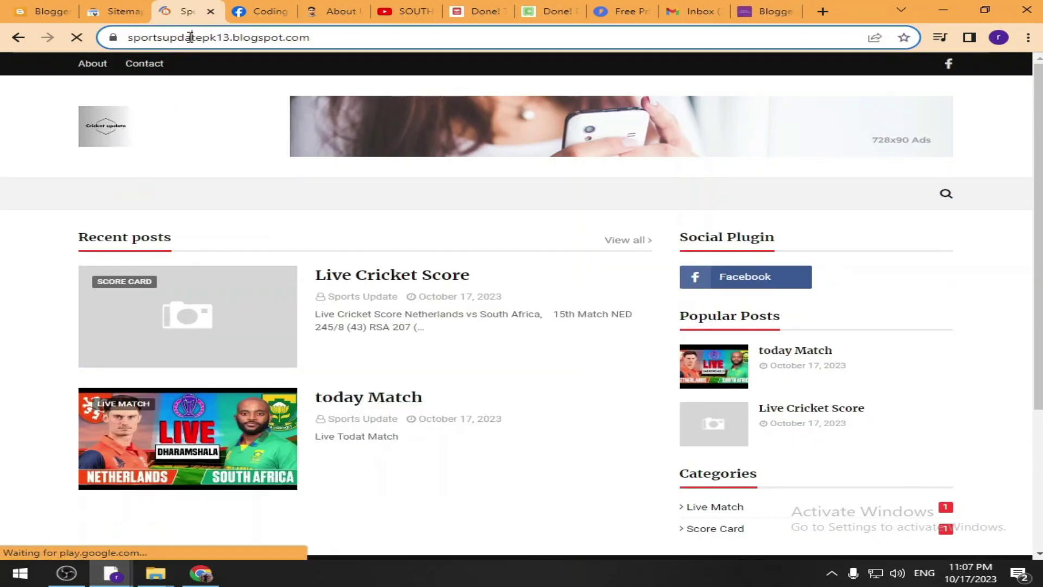
{"action": "right_click", "coordinate": [188, 38]}
{"action": "left_click", "coordinate": [263, 125]}
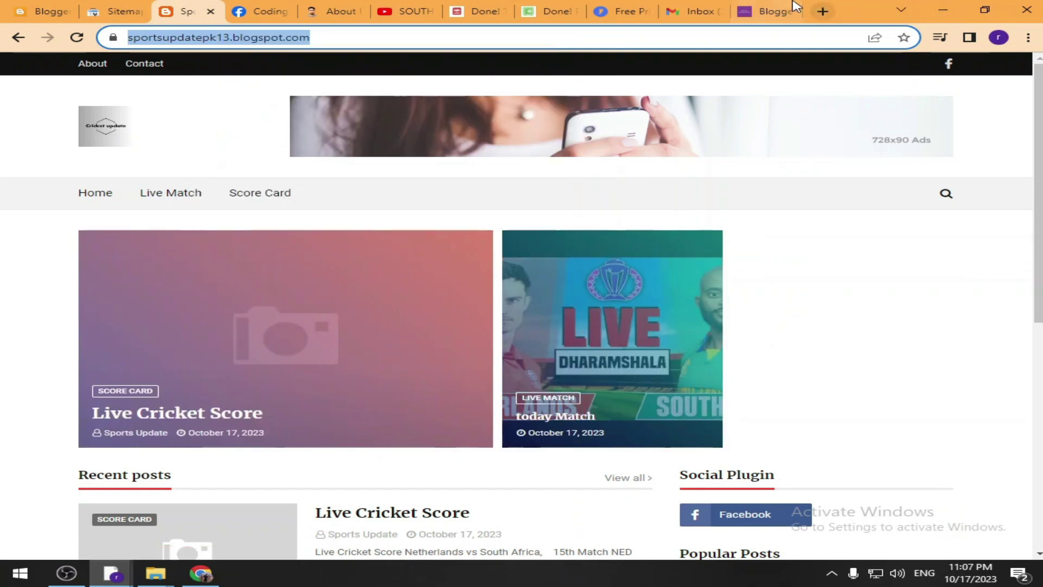
{"action": "left_click", "coordinate": [766, 11]}
{"action": "left_click", "coordinate": [348, 127]}
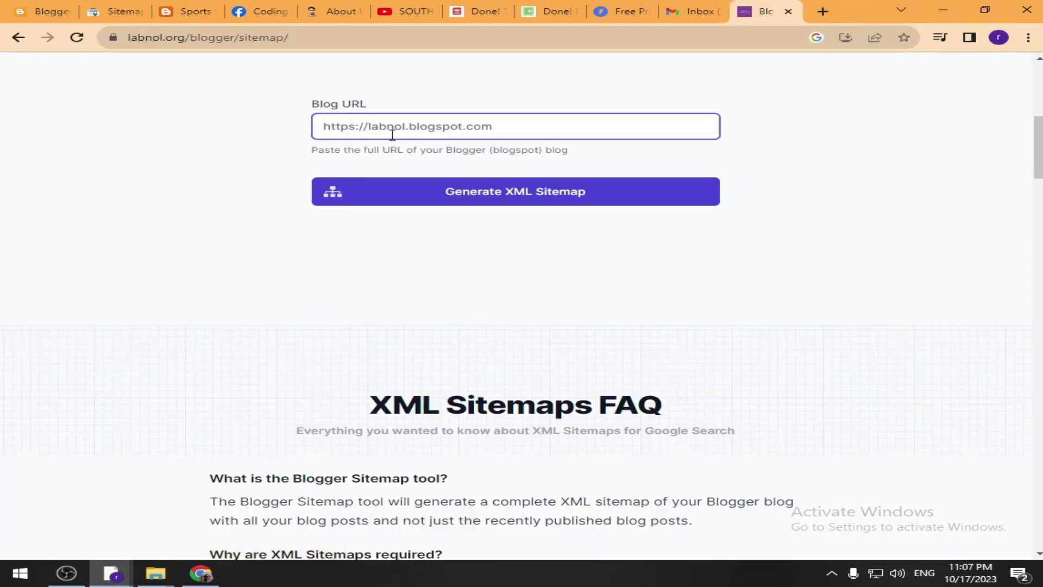
{"action": "left_click_drag", "start_coordinate": [466, 126], "coordinate": [349, 126]}
{"action": "key", "text": "ctrl+a"}
{"action": "key", "text": "ctrl+v"}
{"action": "left_click", "coordinate": [461, 202]}
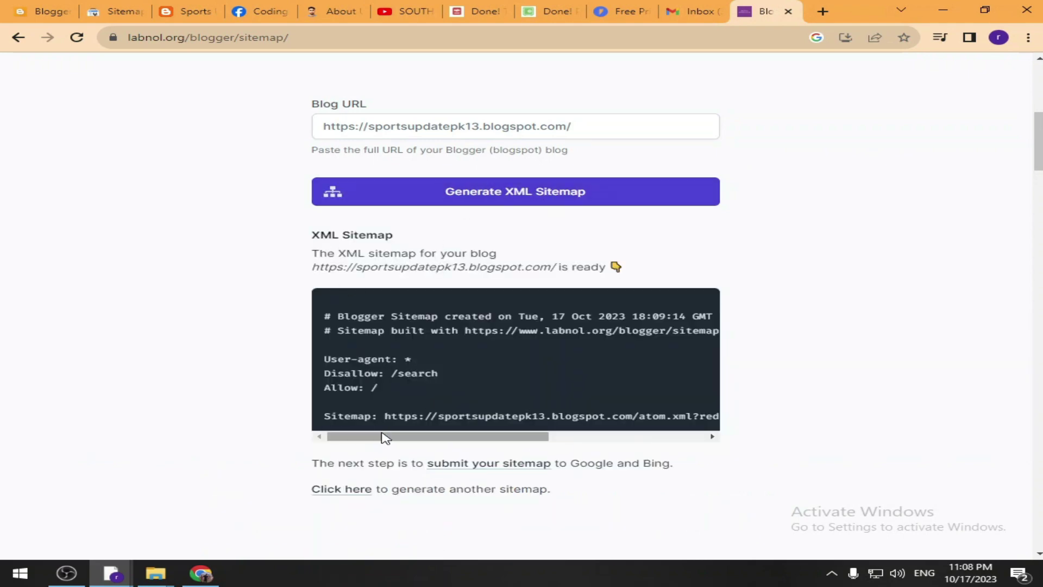
Copy the full sitemap address from the generated code and paste it as the new sitemap URL in Search Console.
{"action": "left_click_drag", "start_coordinate": [384, 435], "coordinate": [535, 416]}
{"action": "left_click_drag", "start_coordinate": [466, 439], "coordinate": [717, 435]}
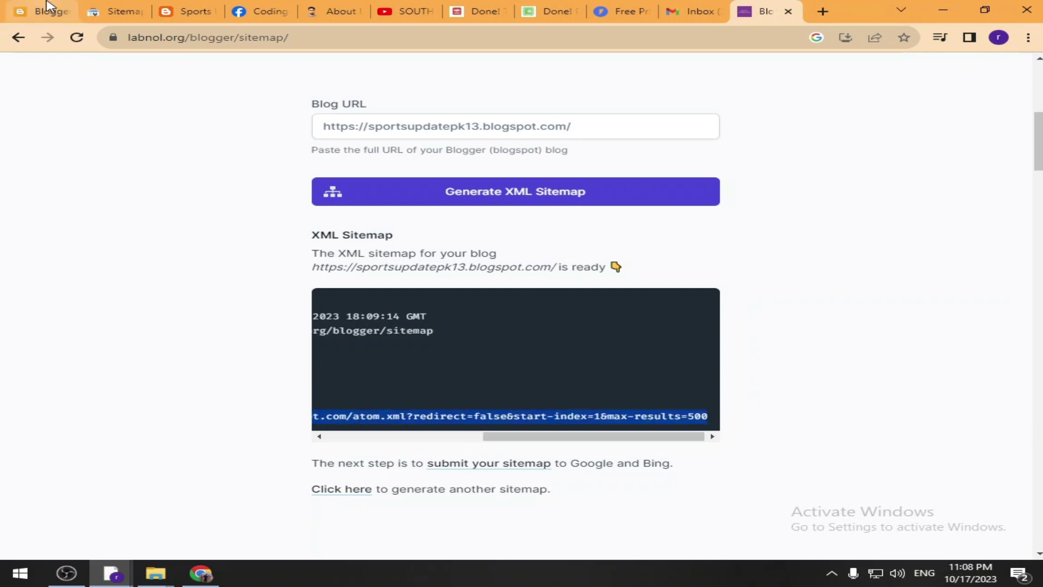
{"action": "left_click", "coordinate": [114, 11]}
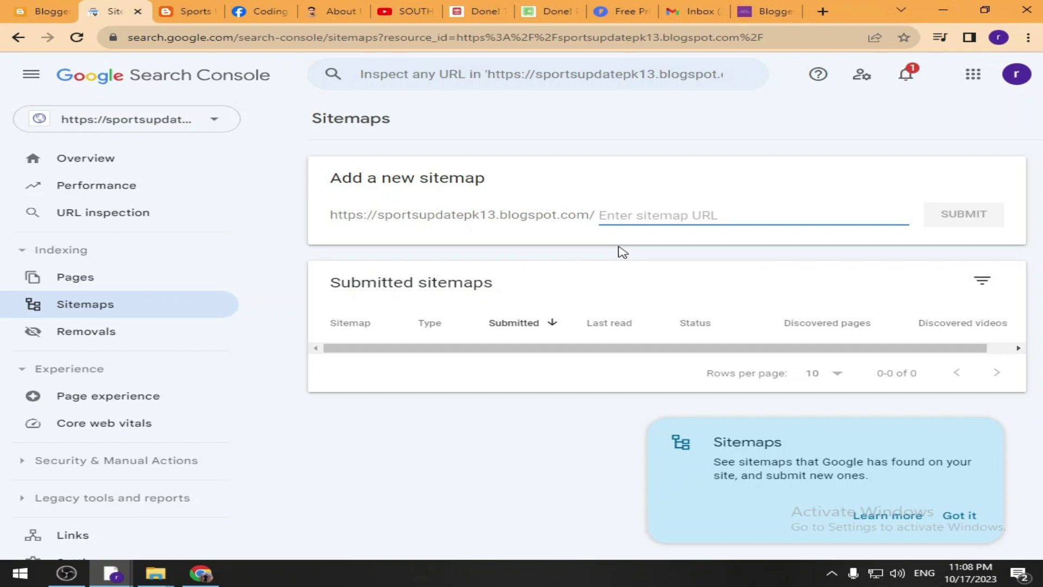
{"action": "key", "text": "ctrl+v"}
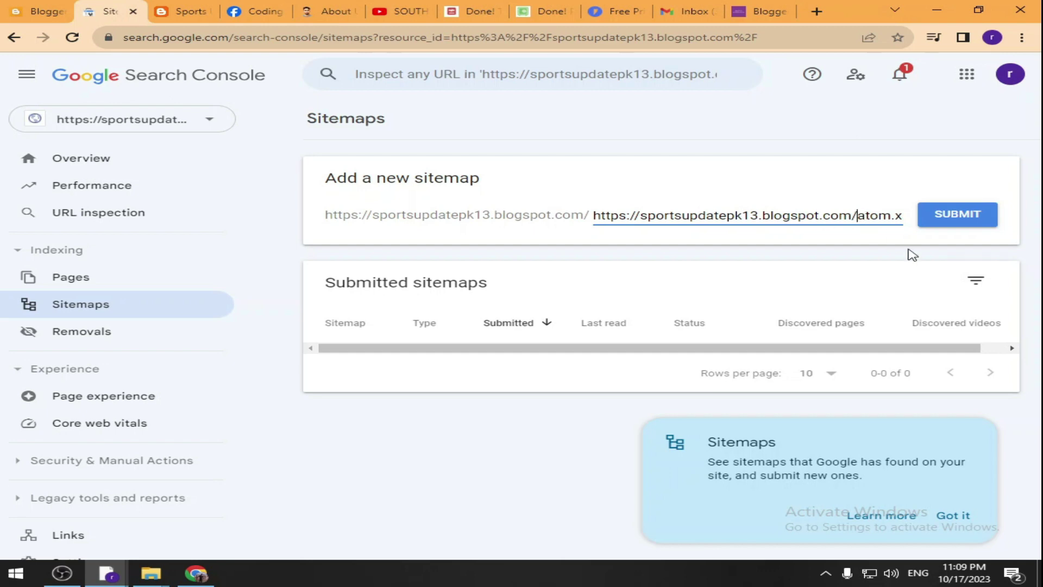
Shorten the sitemap URL to the part starting at atom.xml?redirect=false&start-index=1, submit it, and dismiss the confirmation and the Sitemaps tip.
{"action": "key", "text": "shift+Home"}
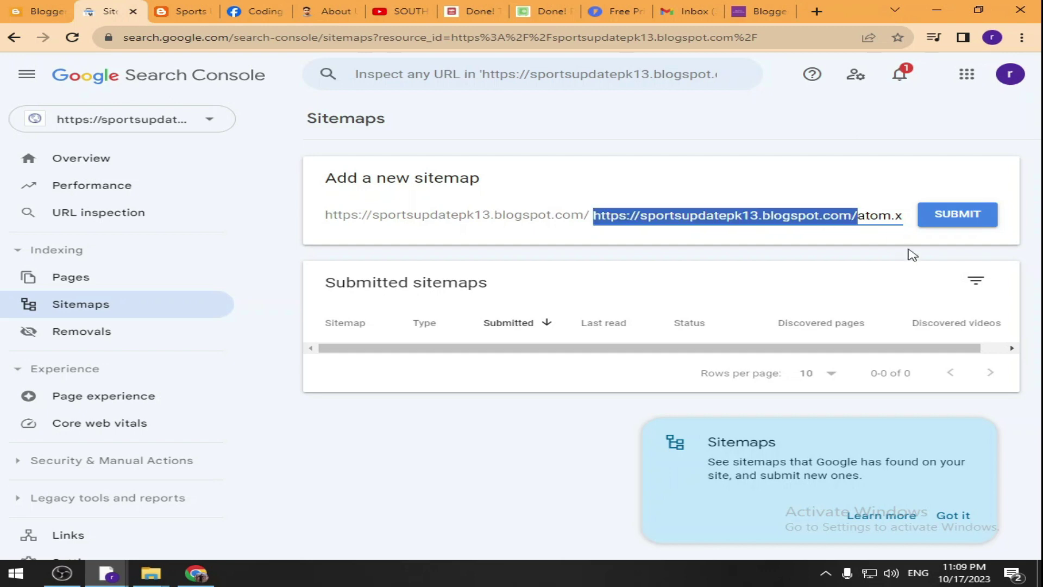
{"action": "key", "text": "BackSpace"}
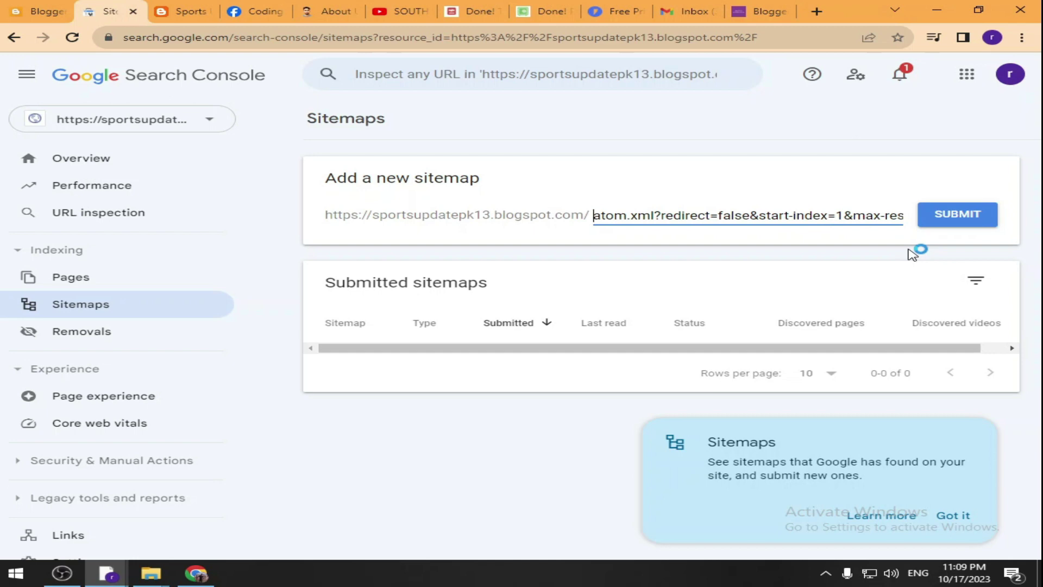
{"action": "left_click", "coordinate": [956, 223]}
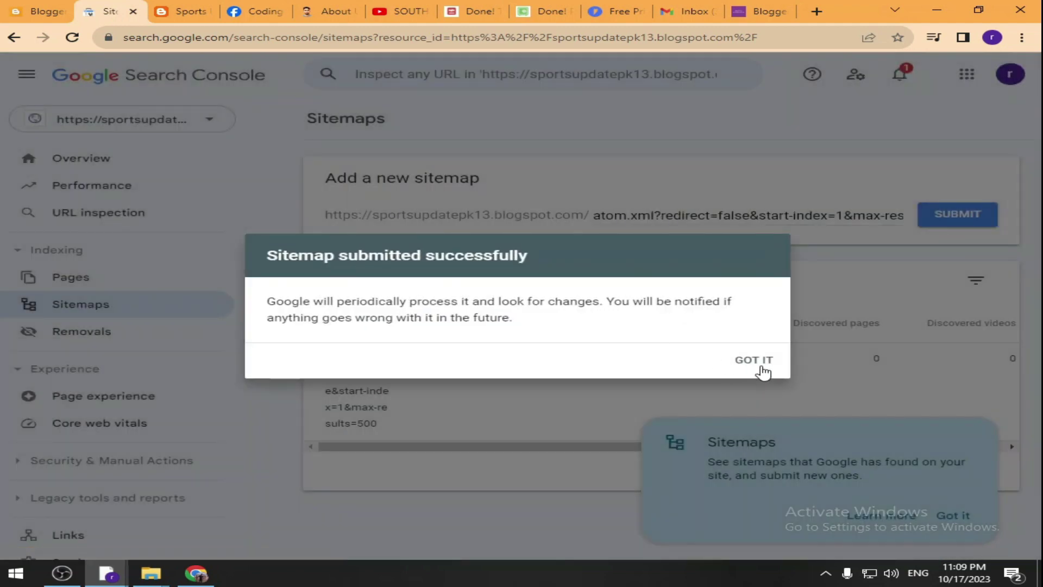
{"action": "left_click", "coordinate": [763, 372]}
{"action": "left_click", "coordinate": [951, 519]}
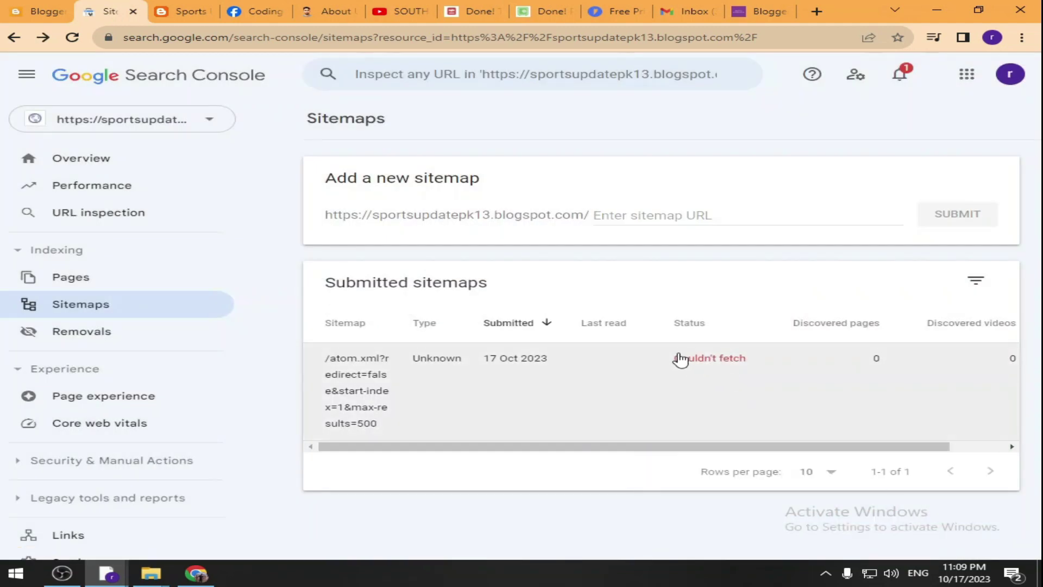
Check the submitted sitemap's status, reload the report, and return to the property's overview.
{"action": "left_click_drag", "start_coordinate": [643, 448], "coordinate": [947, 465]}
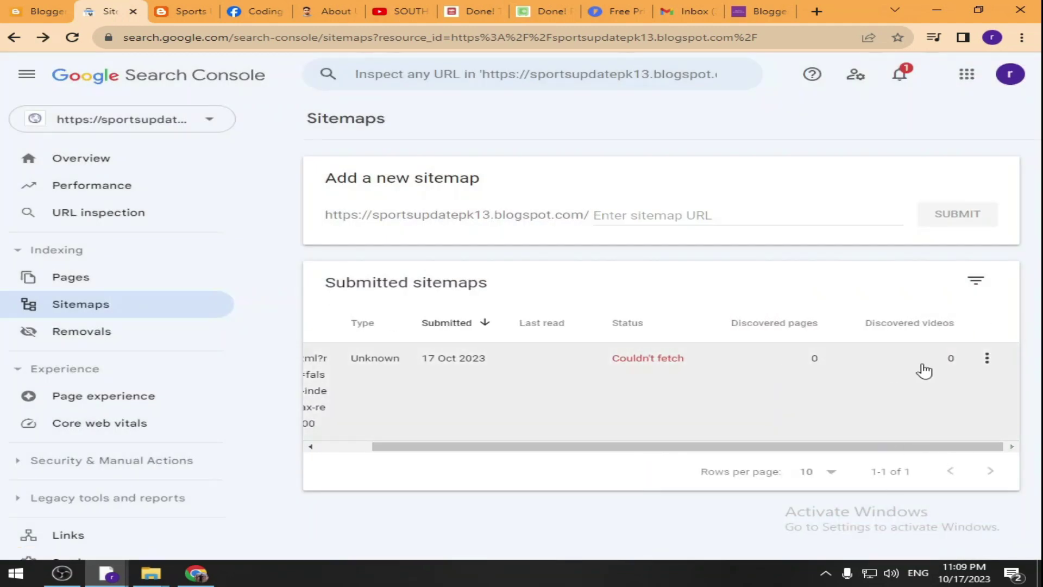
{"action": "left_click", "coordinate": [67, 42]}
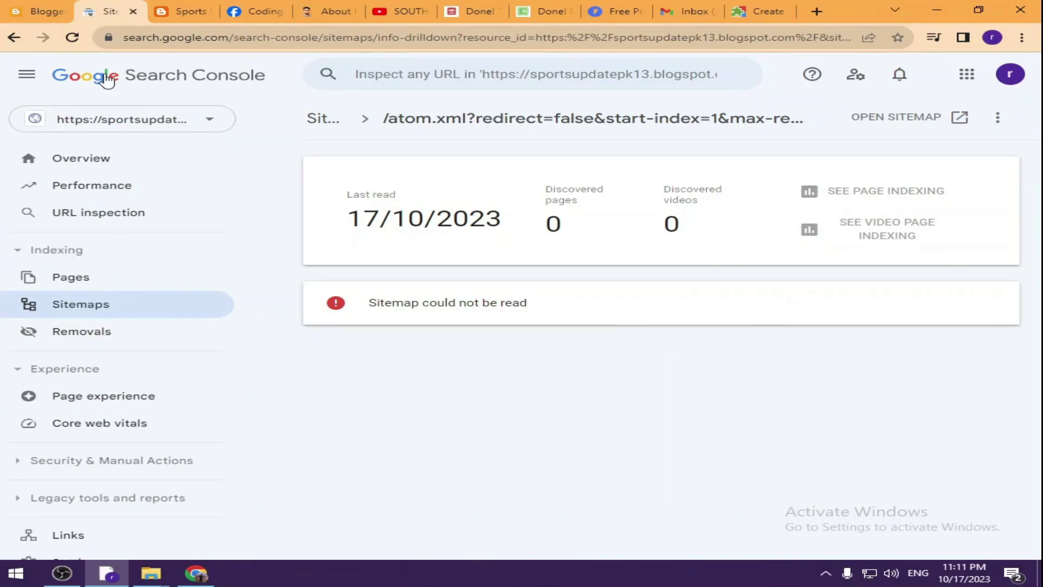
{"action": "left_click", "coordinate": [101, 77]}
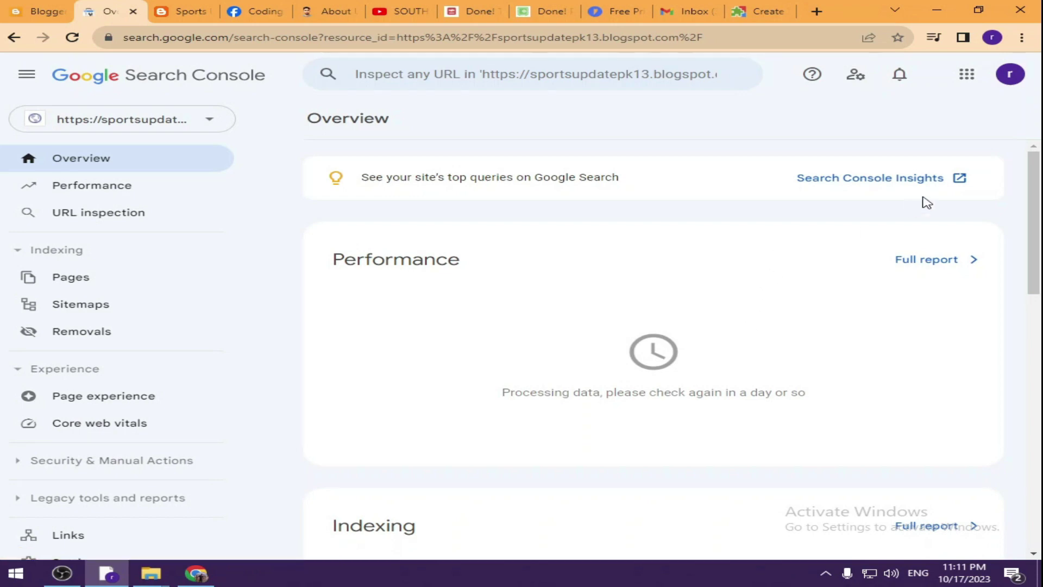
Open adsterra.com in place of the Facebook page and allow all of the site's cookies.
{"action": "left_click", "coordinate": [168, 7]}
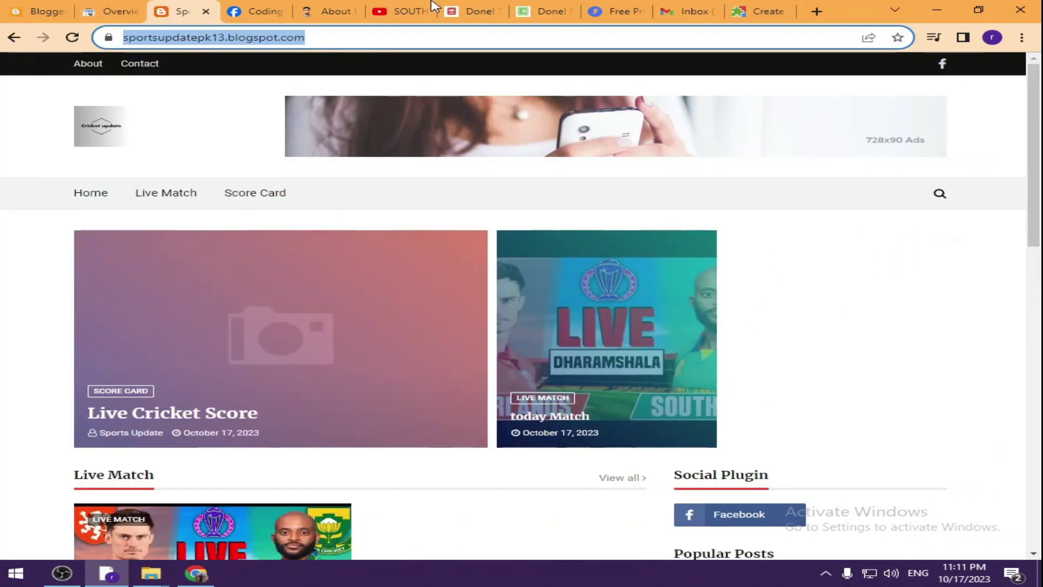
{"action": "left_click", "coordinate": [235, 8]}
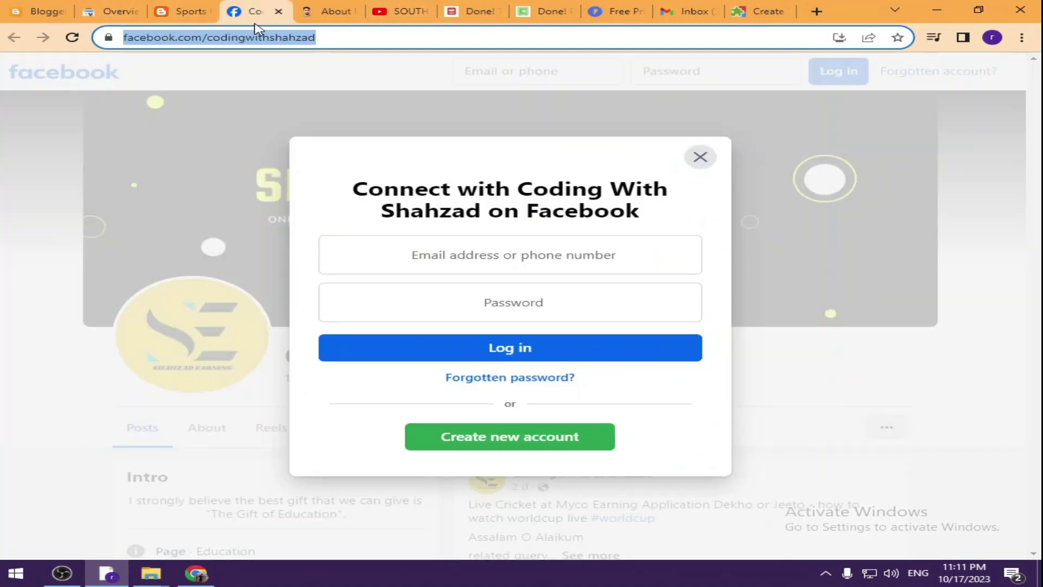
{"action": "type", "text": "adst"}
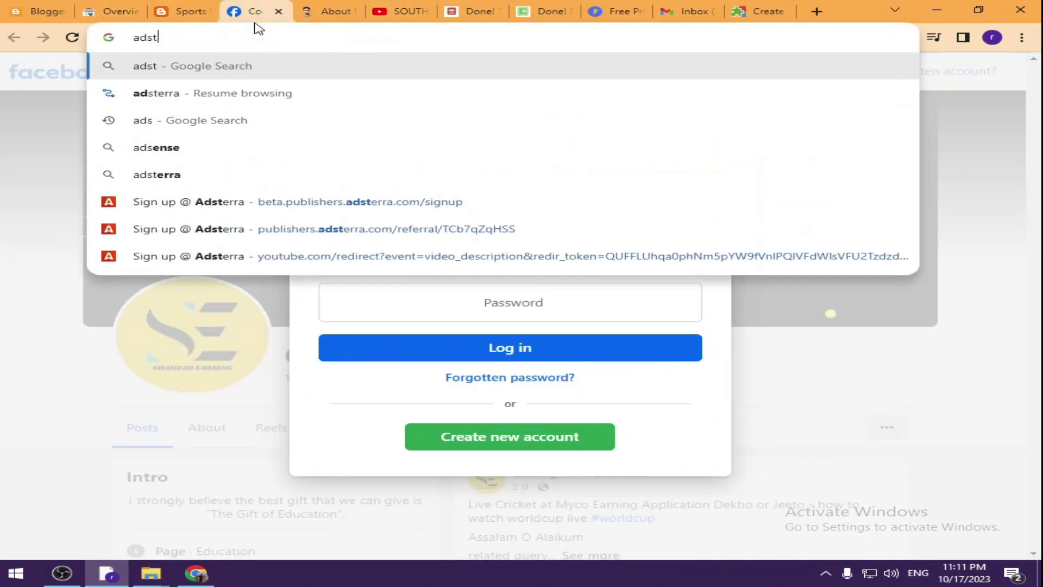
{"action": "type", "text": "erra.com"}
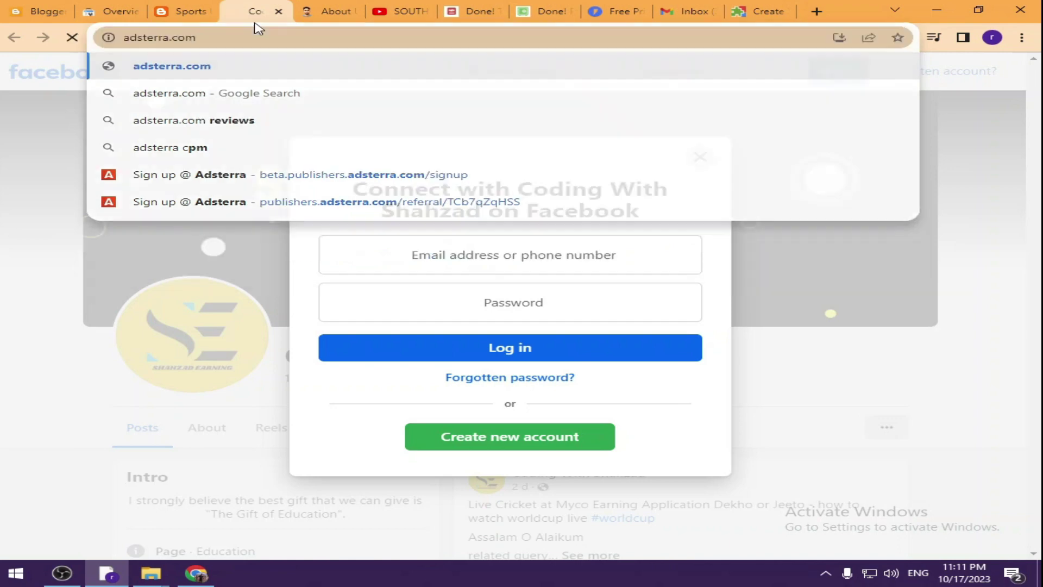
{"action": "key", "text": "Return"}
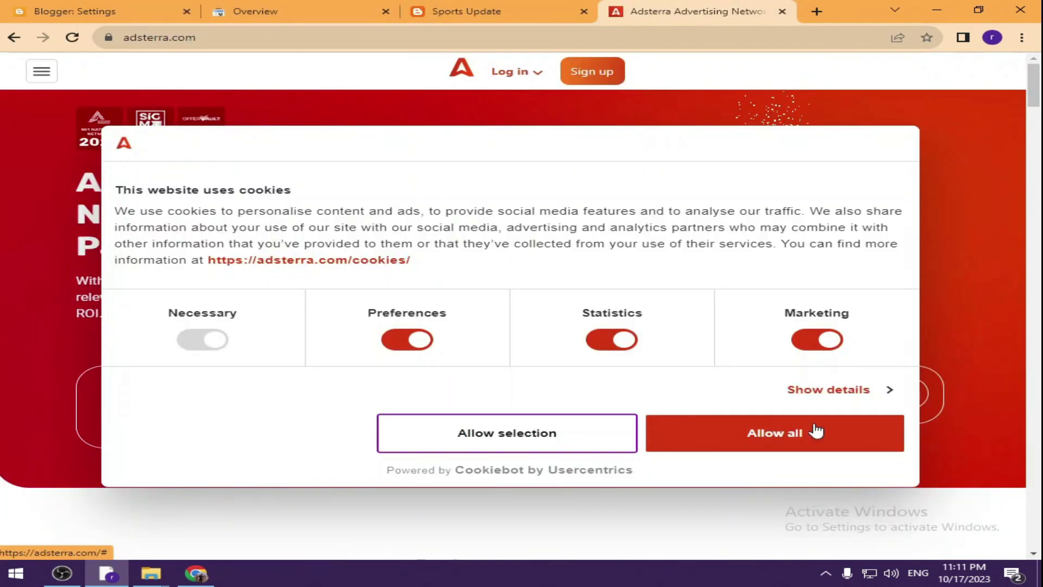
{"action": "left_click", "coordinate": [794, 445]}
{"action": "left_click", "coordinate": [521, 74]}
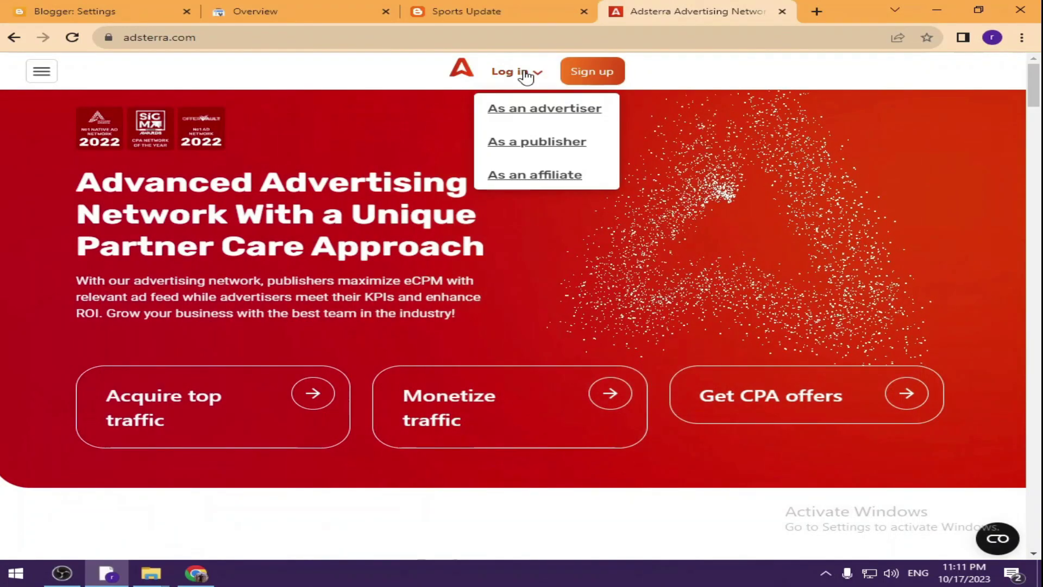
{"action": "left_click", "coordinate": [543, 143]}
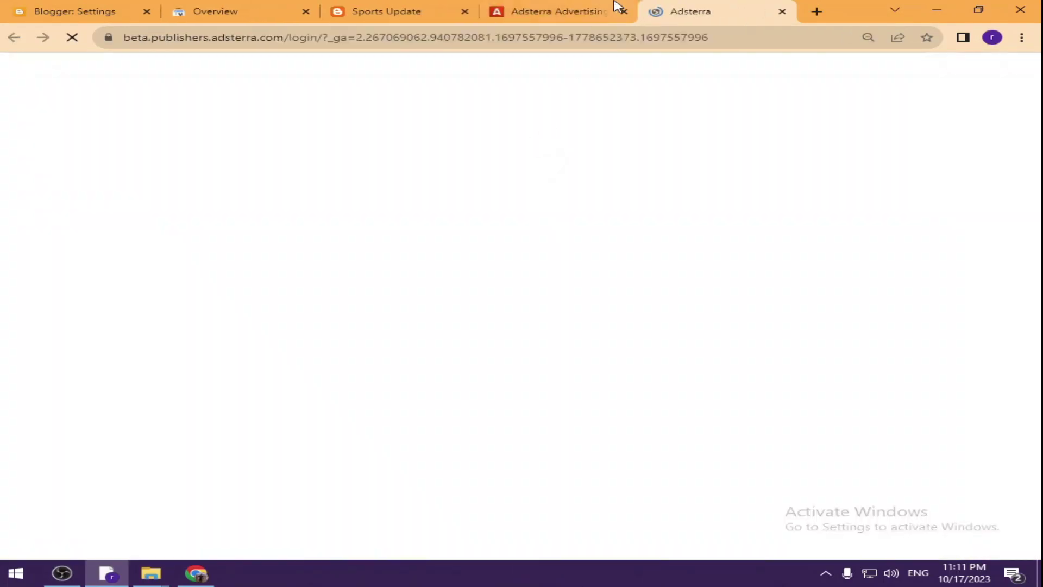
{"action": "left_click", "coordinate": [565, 11]}
Open Adsterra's sign-up form for publishers and close the leftover sign-in page.
{"action": "left_click", "coordinate": [591, 71]}
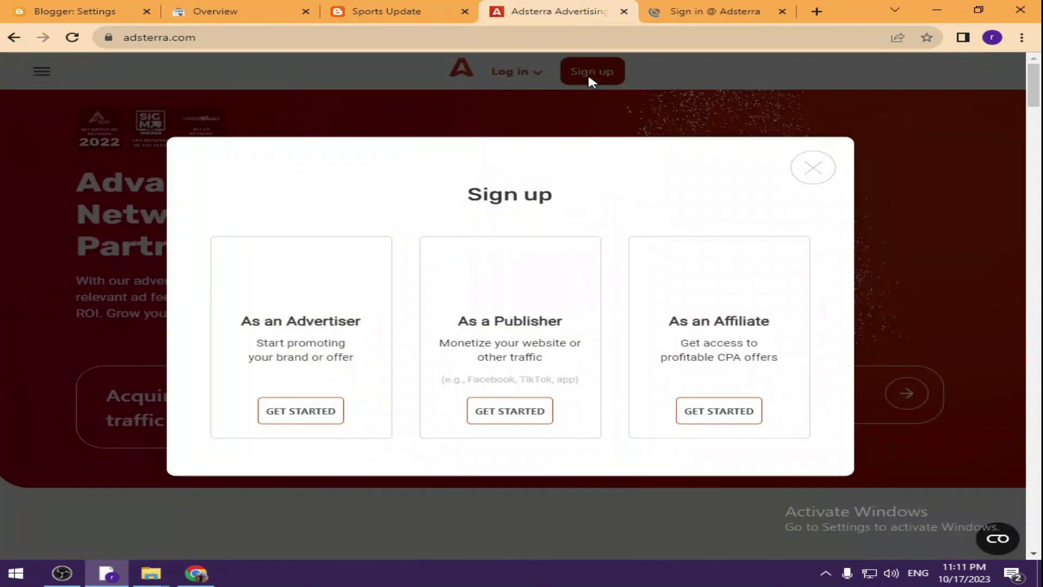
{"action": "left_click", "coordinate": [783, 12]}
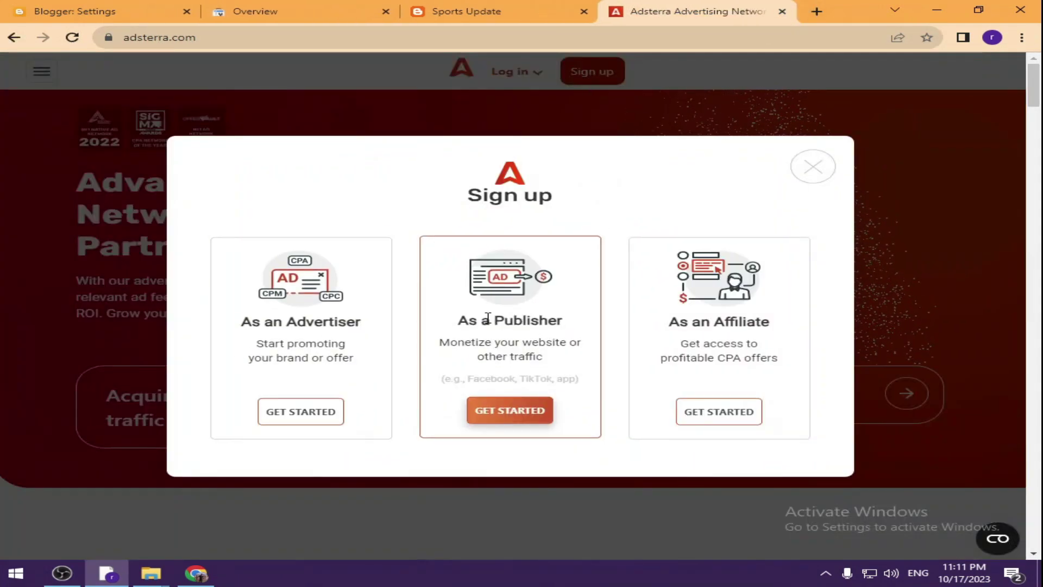
{"action": "left_click", "coordinate": [496, 404]}
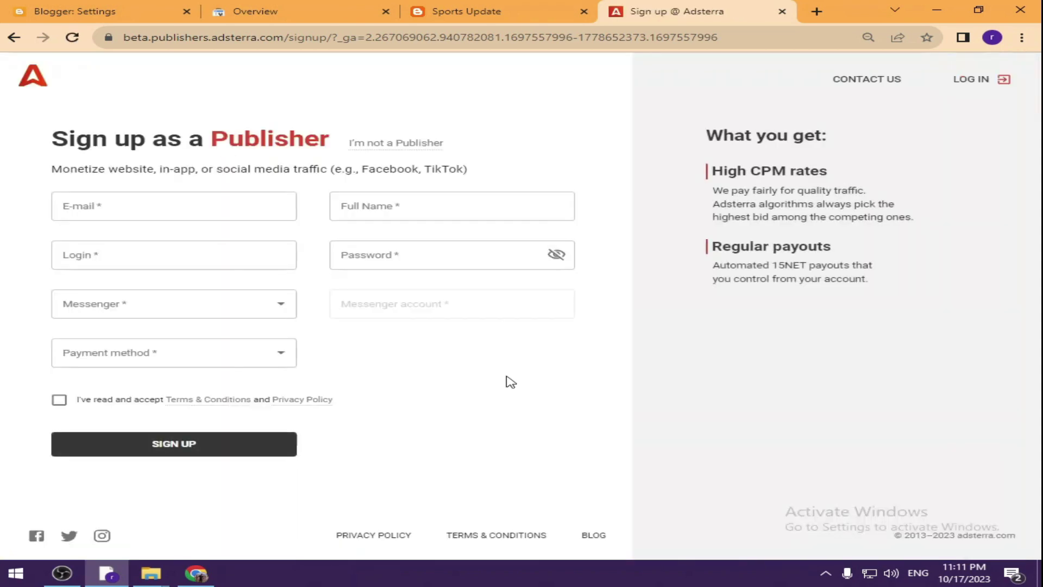
Look at the blog's posts in Blogger and return to the Adsterra publisher sign-up form.
{"action": "left_click", "coordinate": [253, 11]}
{"action": "left_click", "coordinate": [47, 11]}
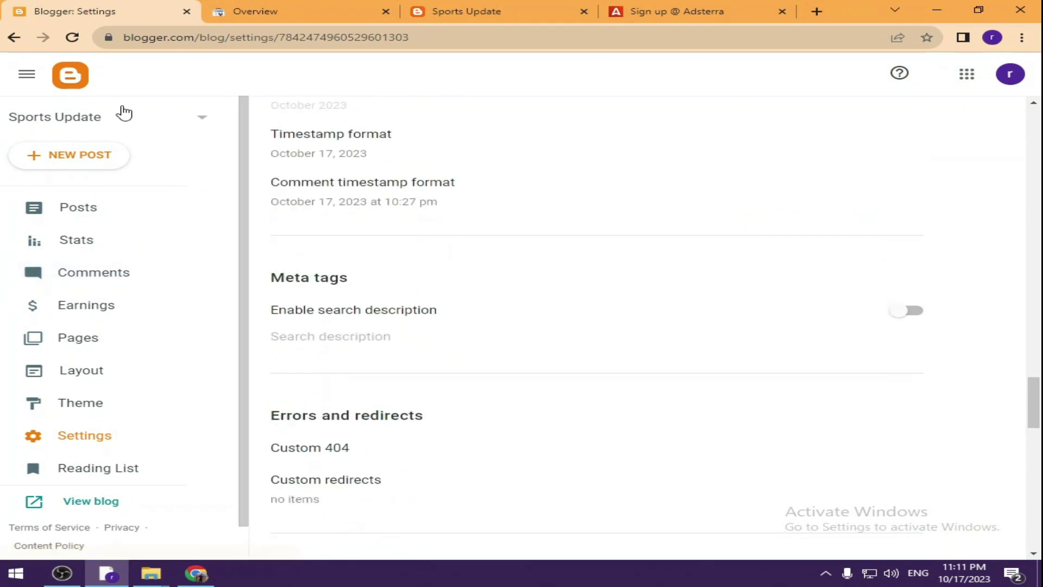
{"action": "left_click", "coordinate": [684, 12]}
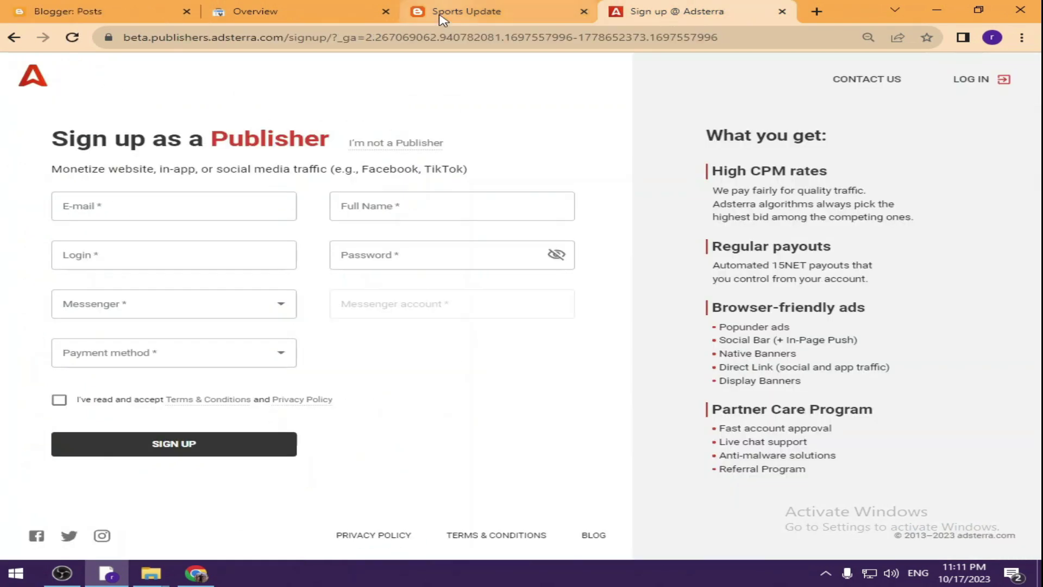